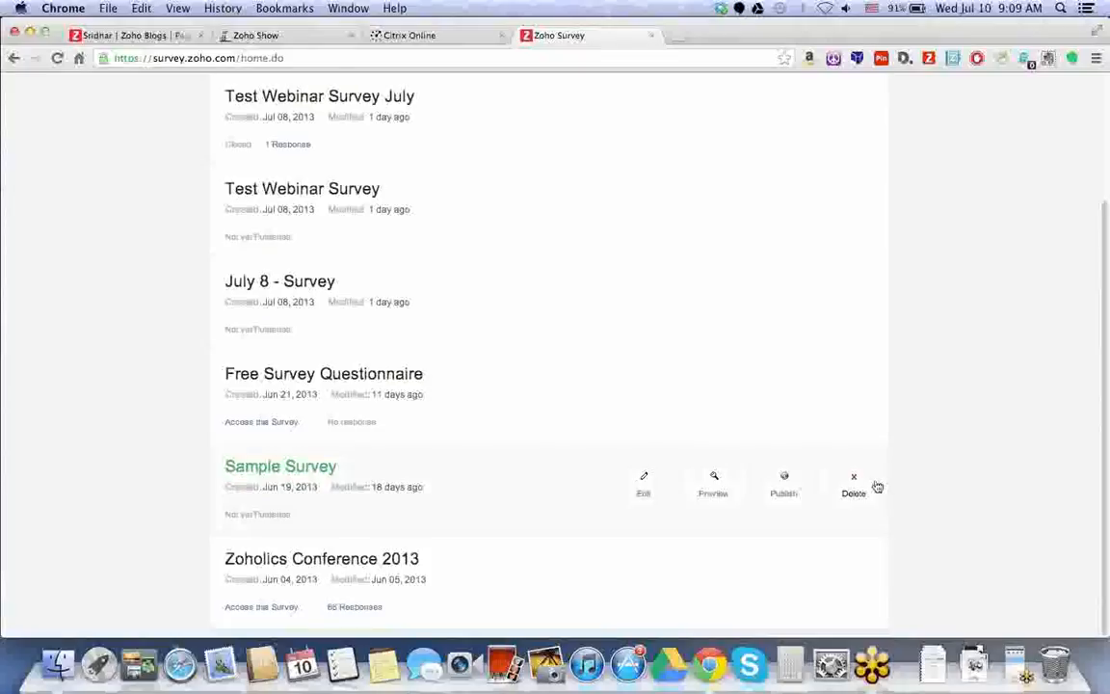
# On the Create Survey page, browse the templates and existing surveys, then choose Blank Survey.
pyautogui.scroll(3, 268, 169)
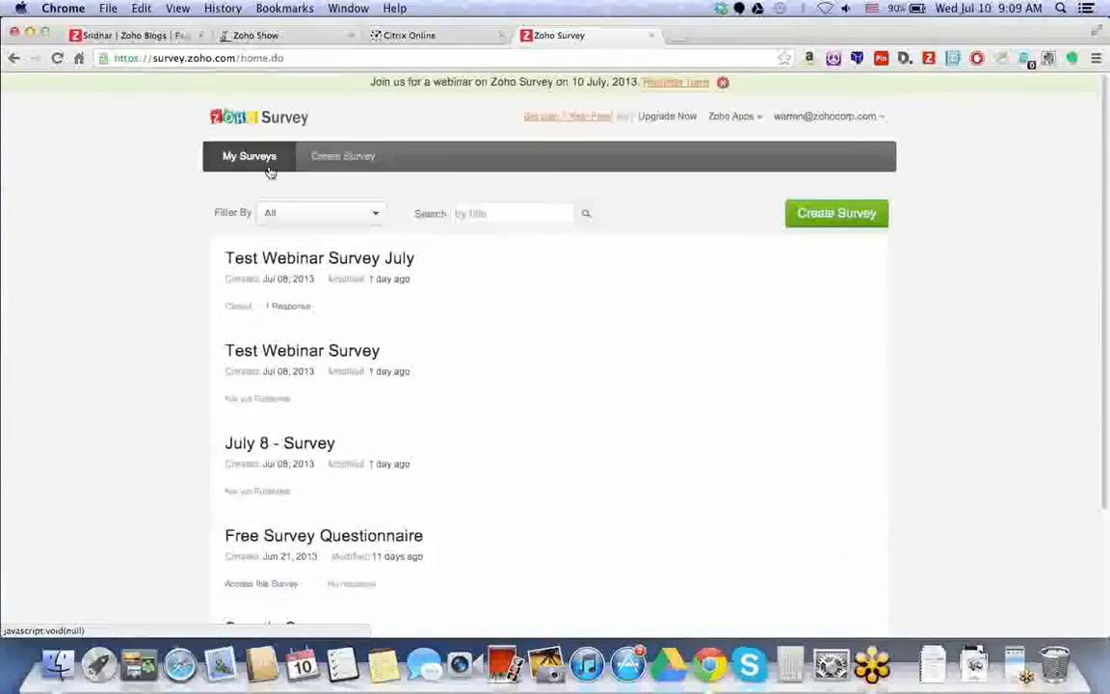
pyautogui.click(337, 160)
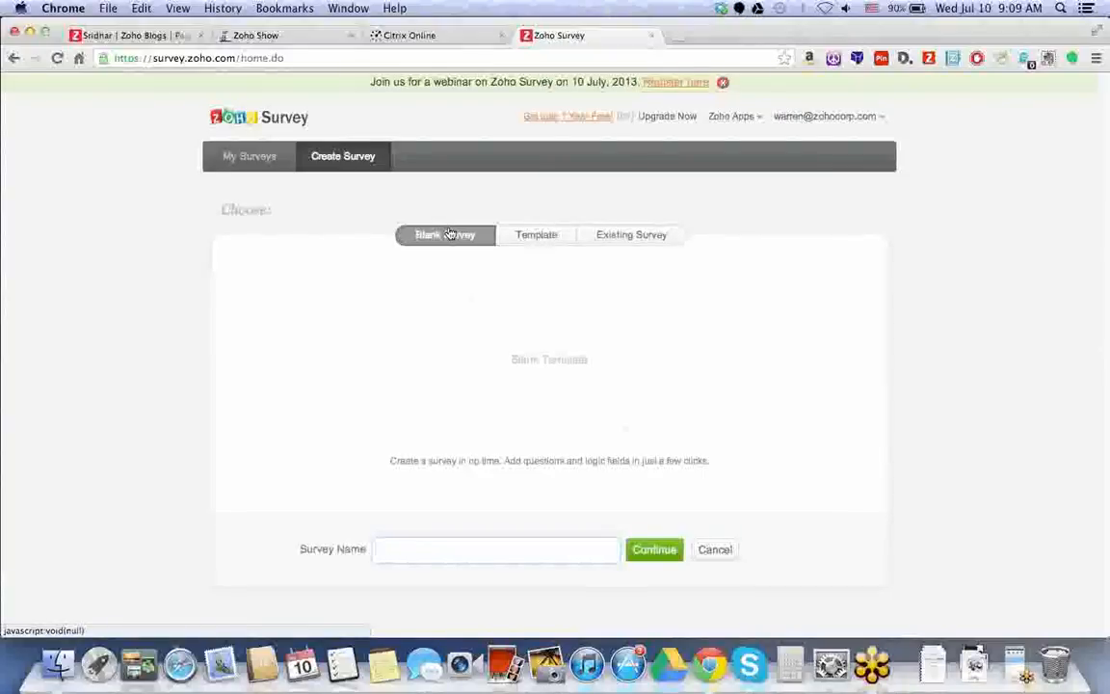
pyautogui.click(533, 240)
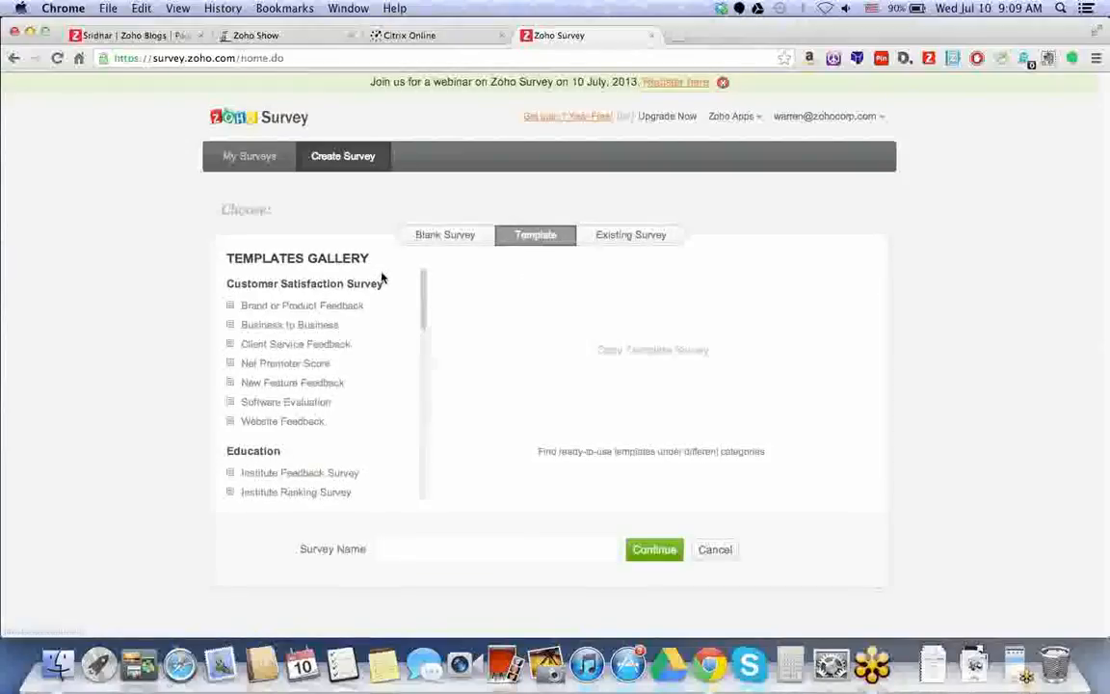
pyautogui.scroll(-1, 424, 293)
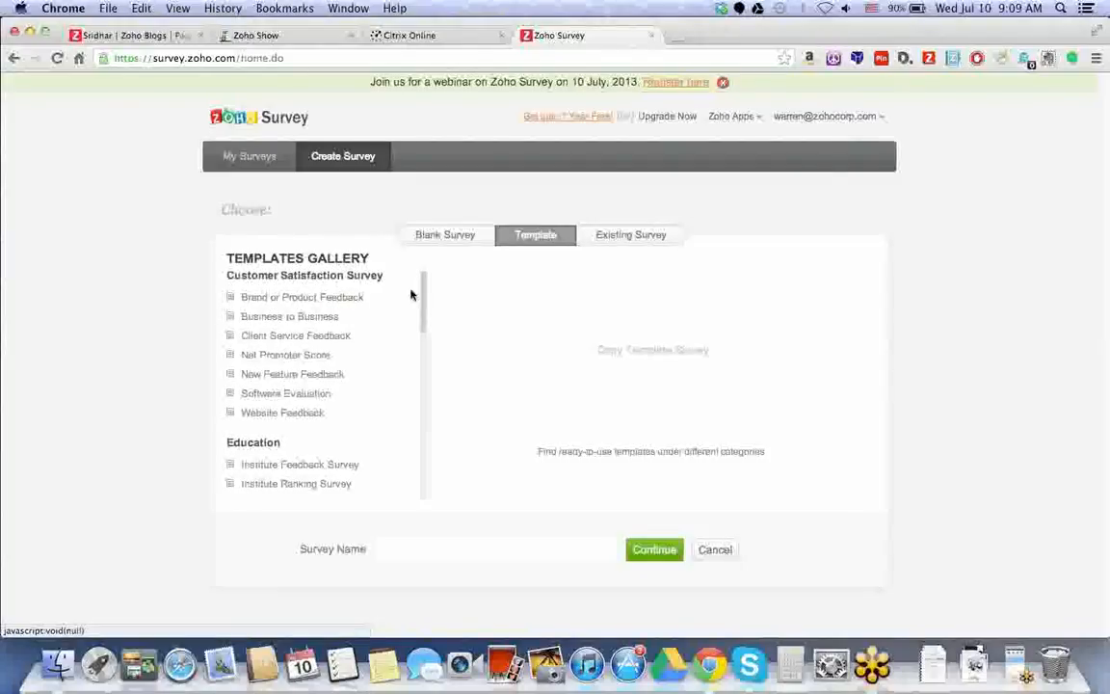
pyautogui.moveTo(422, 294); pyautogui.dragTo(426, 464)
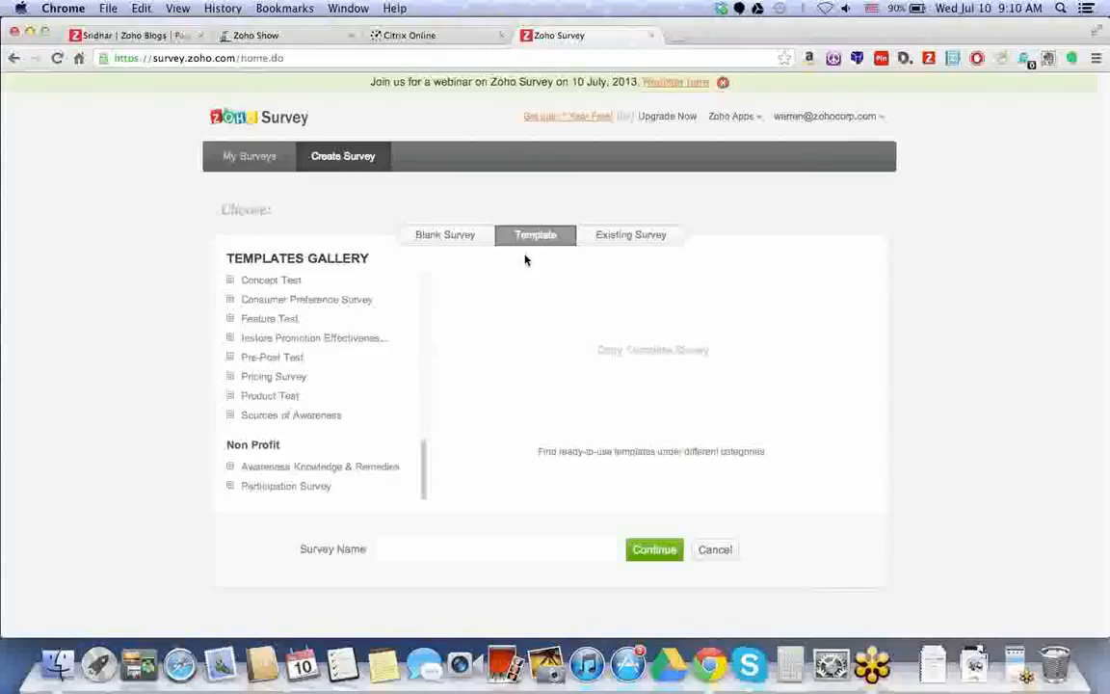
pyautogui.click(603, 235)
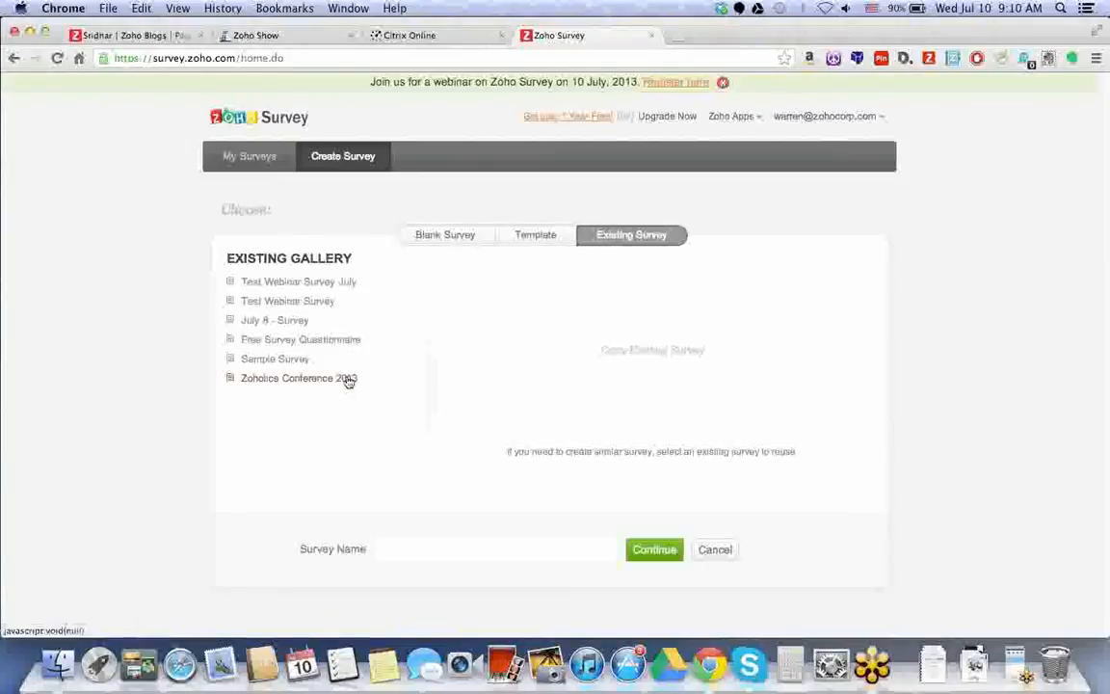
pyautogui.click(447, 237)
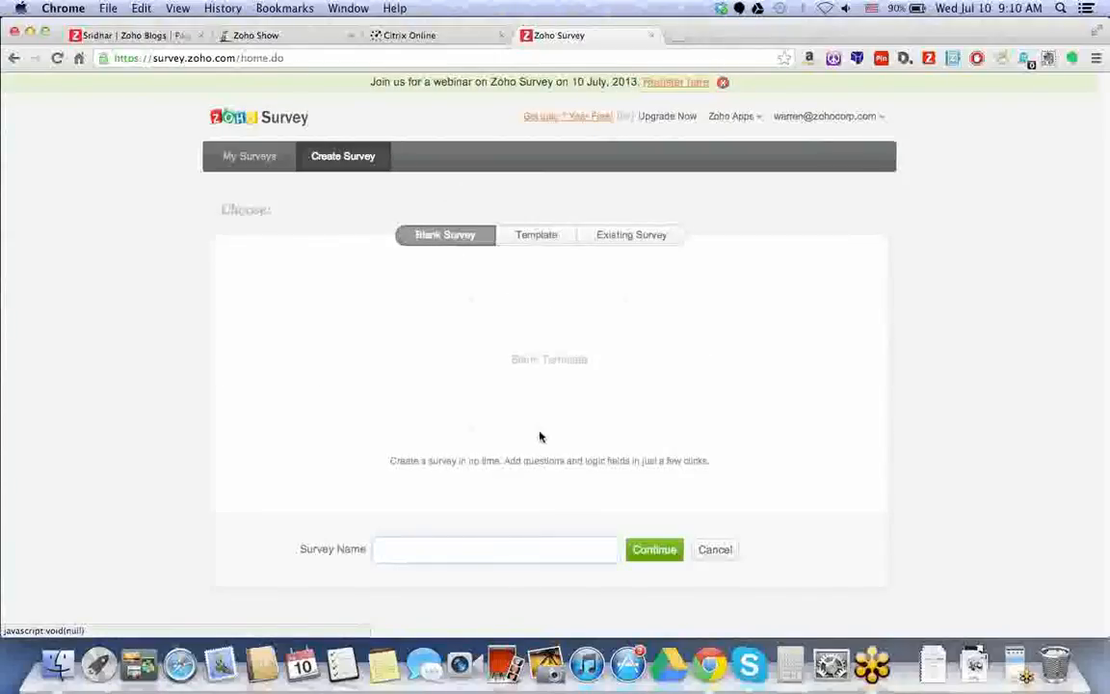
# Name the new blank survey 'July 10 - ZOho Survey' and continue into the editor.
pyautogui.write('July ')
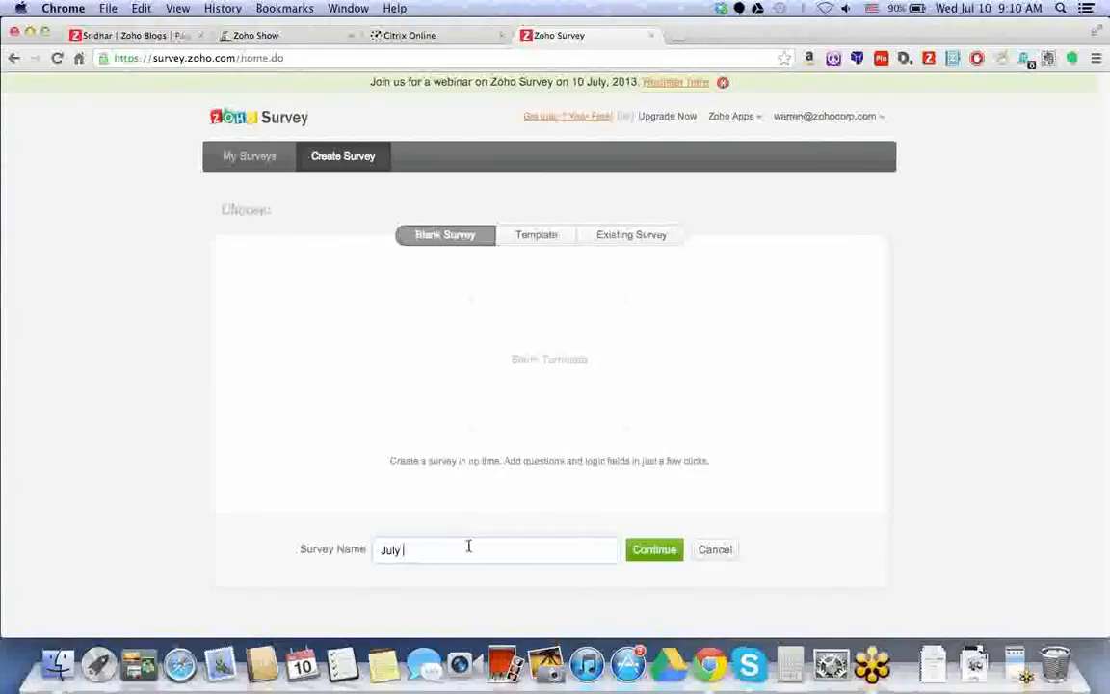
pyautogui.write('10 - ZOho Survey')
pyautogui.click(655, 551)
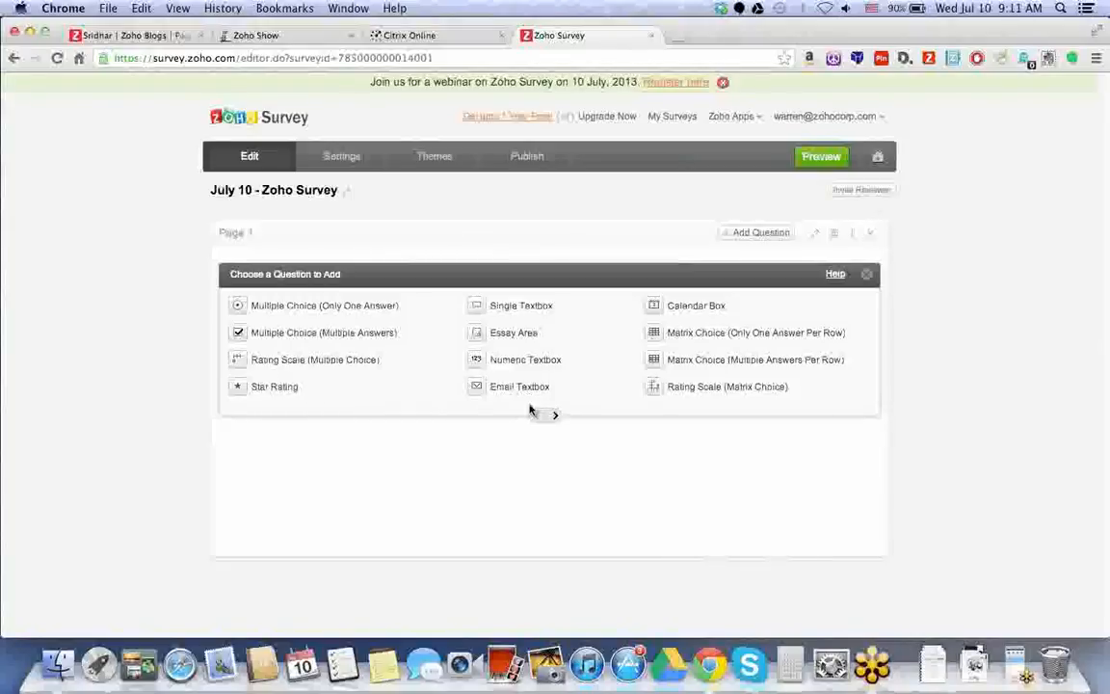
# Add a Heading/Descriptive text block headed 'Welcome to our survey!'.
pyautogui.click(474, 387)
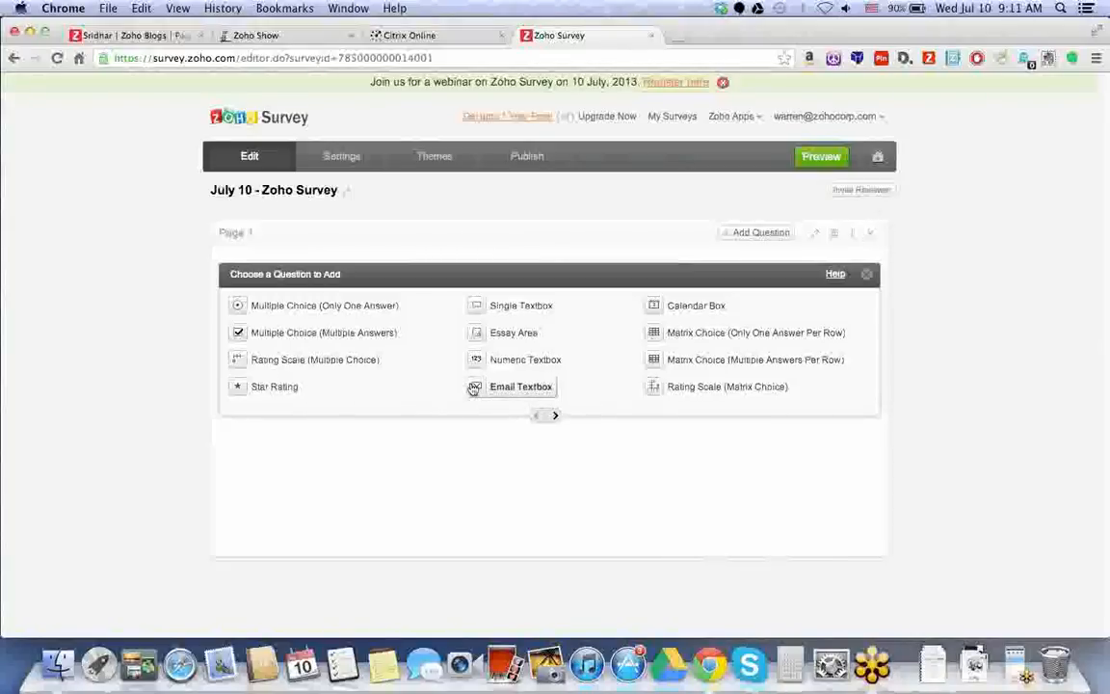
pyautogui.click(306, 314)
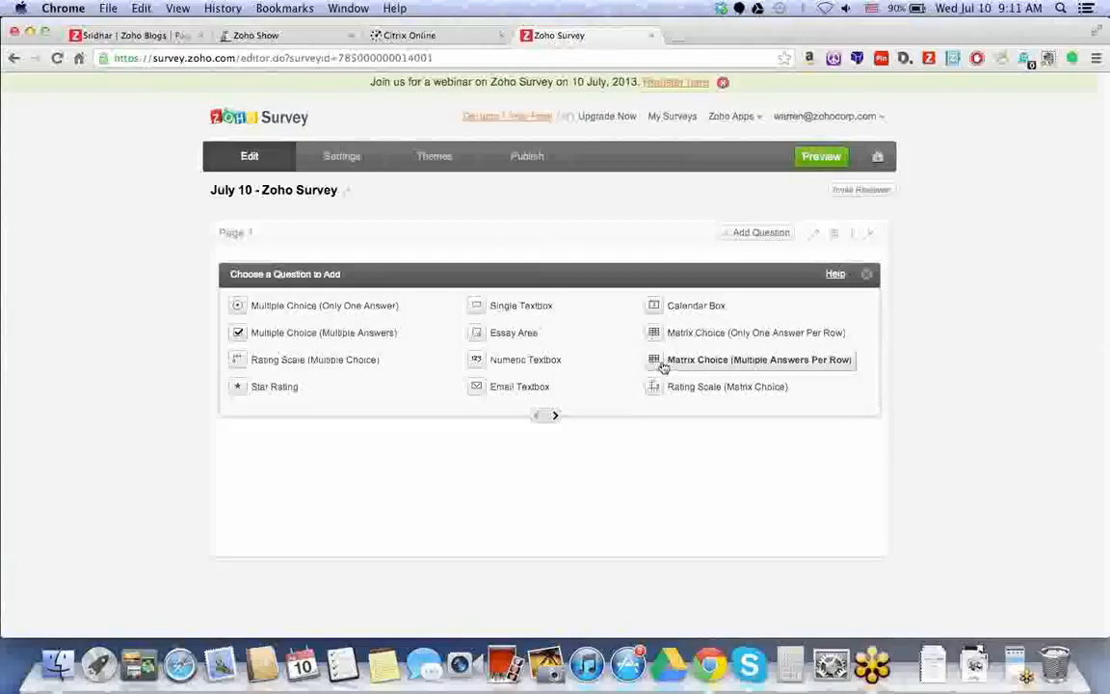
pyautogui.click(557, 420)
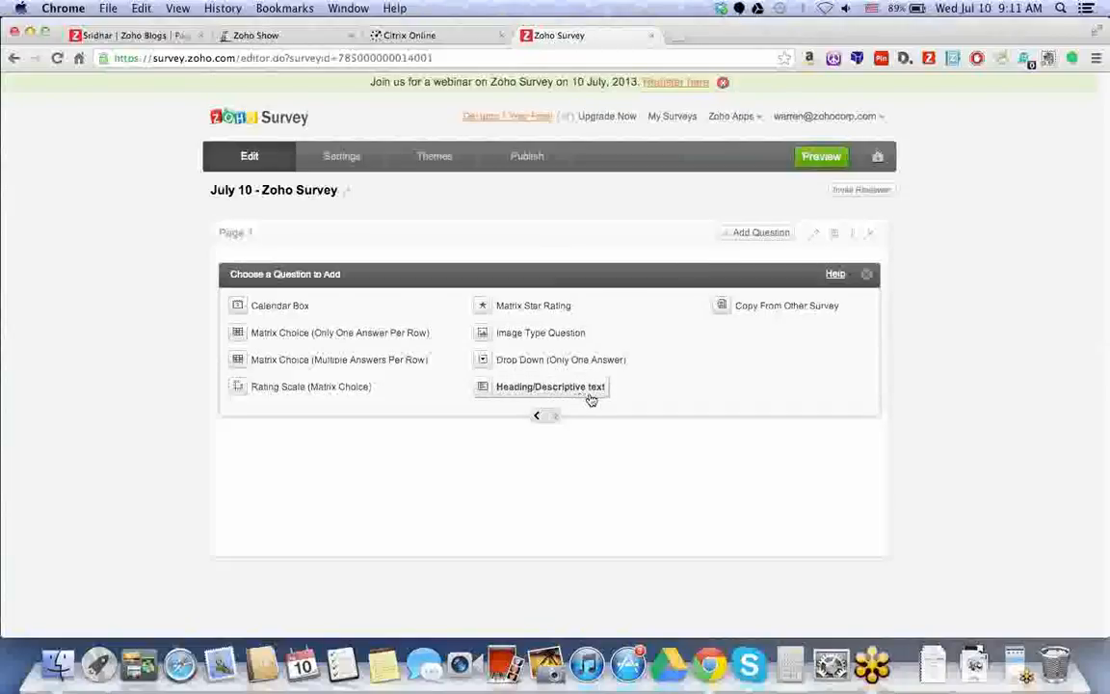
pyautogui.click(590, 397)
pyautogui.write('Welcome to our survey!')
# Add the description 'Your feedback will be very helpful to create a better user experience.' and save.
pyautogui.press('Tab')
pyautogui.write('Your feedback will ')
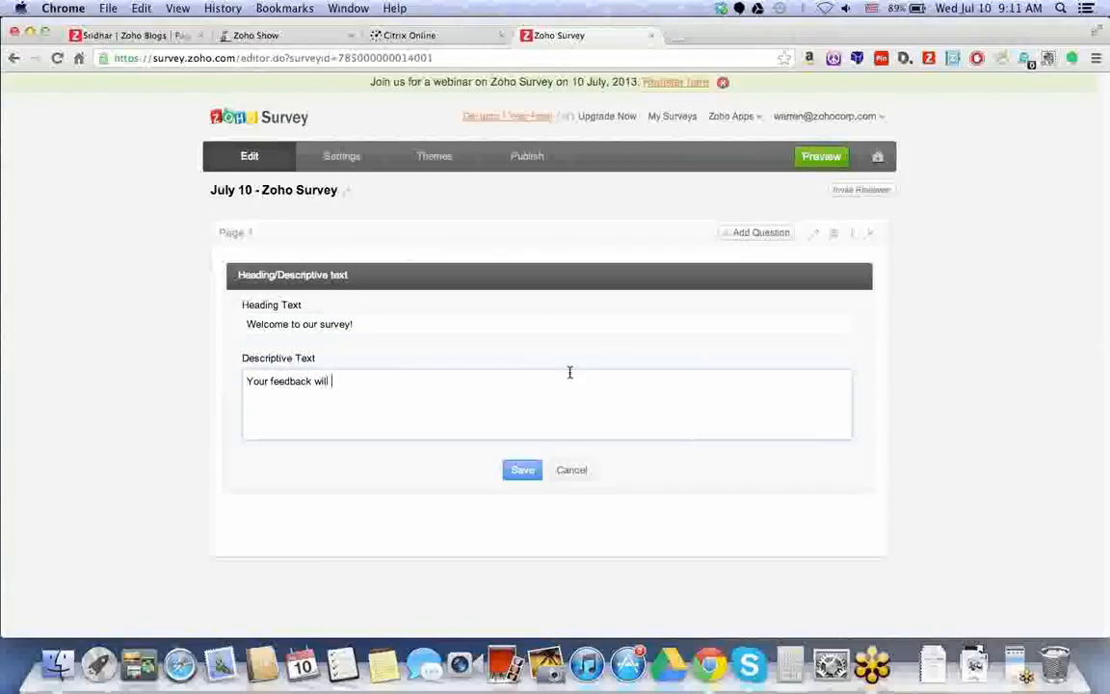
pyautogui.write('be very helpful to create a better user')
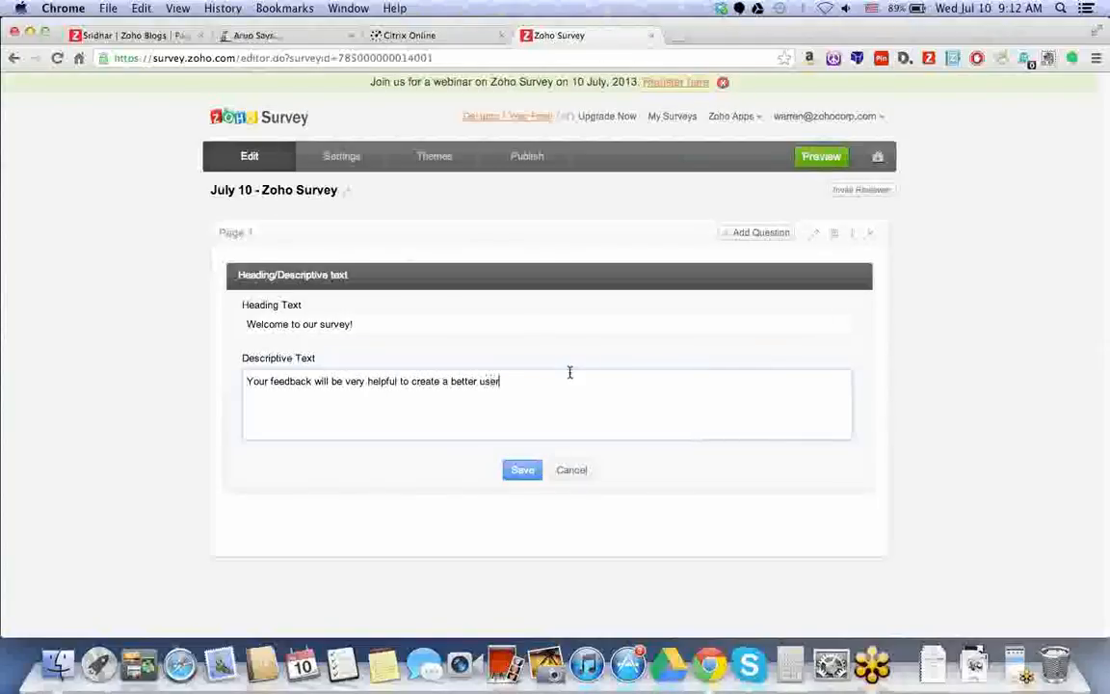
pyautogui.write(' experience.')
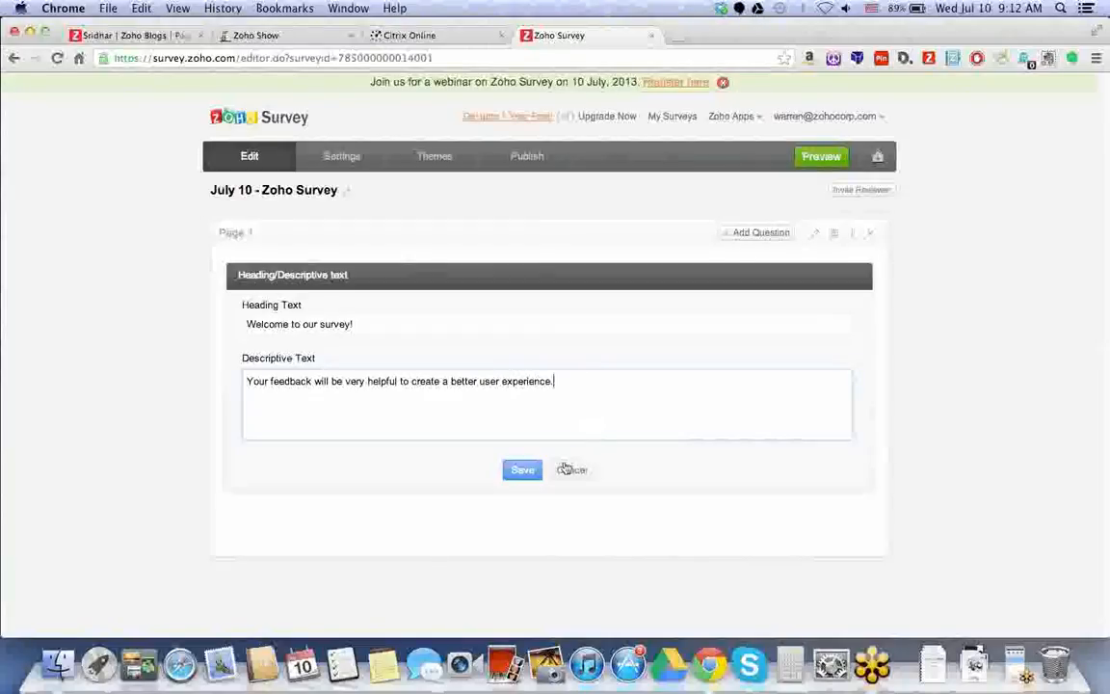
pyautogui.click(540, 469)
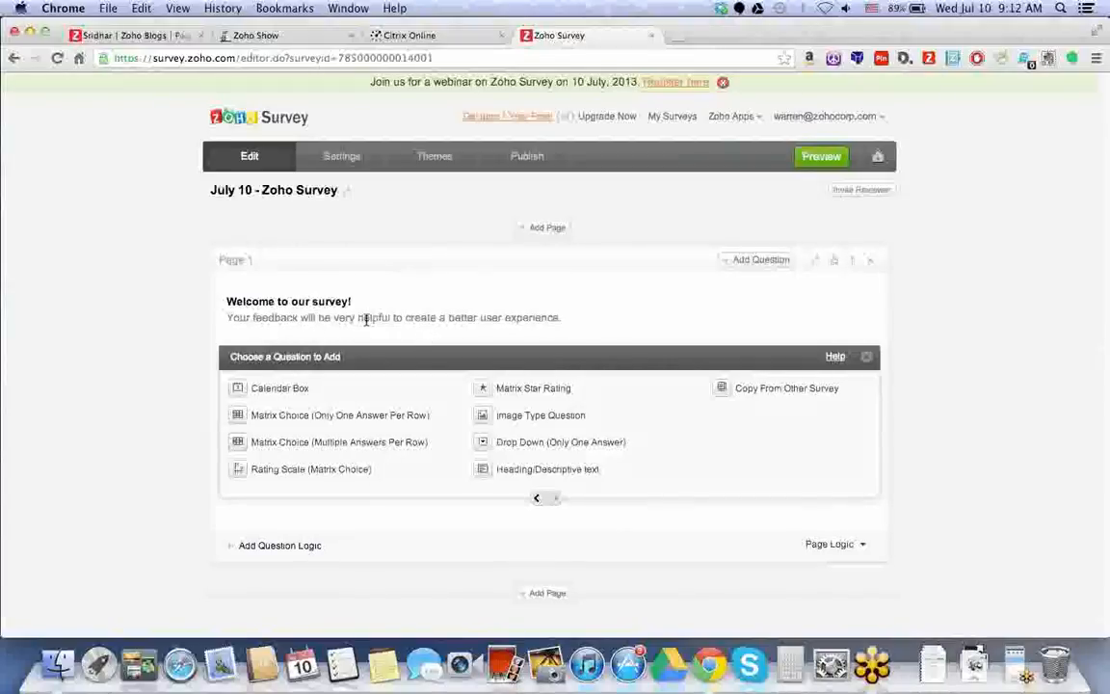
# Add a Multiple Choice (Multiple Answers) question: 'What survey tools have you used before?'.
pyautogui.moveTo(311, 303)
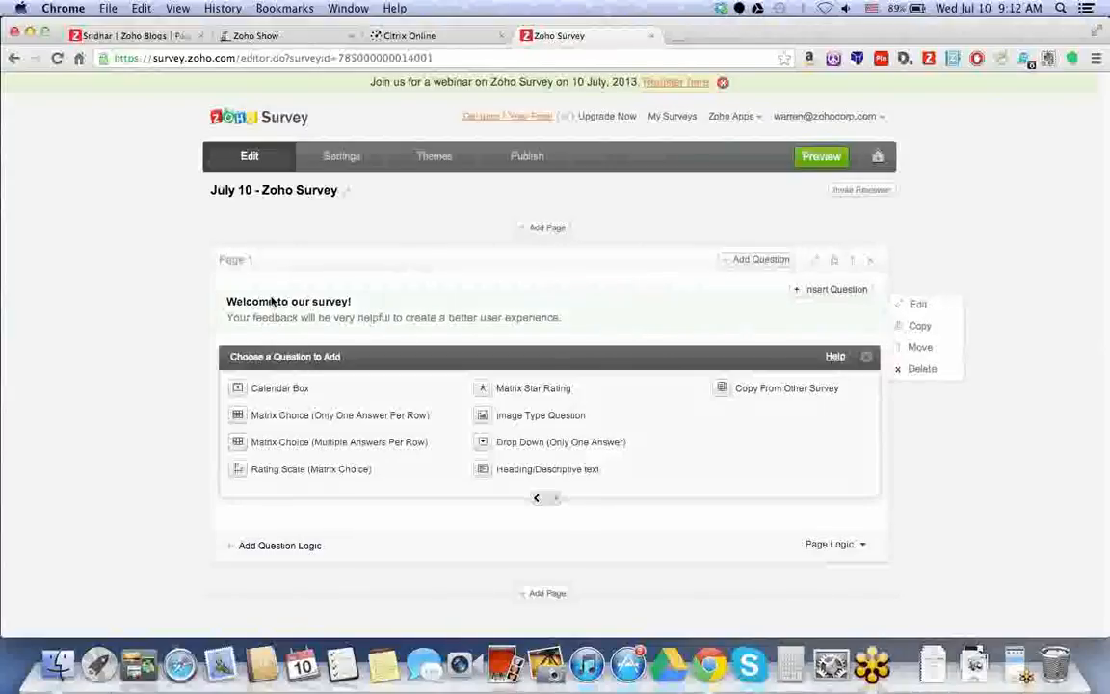
pyautogui.click(538, 500)
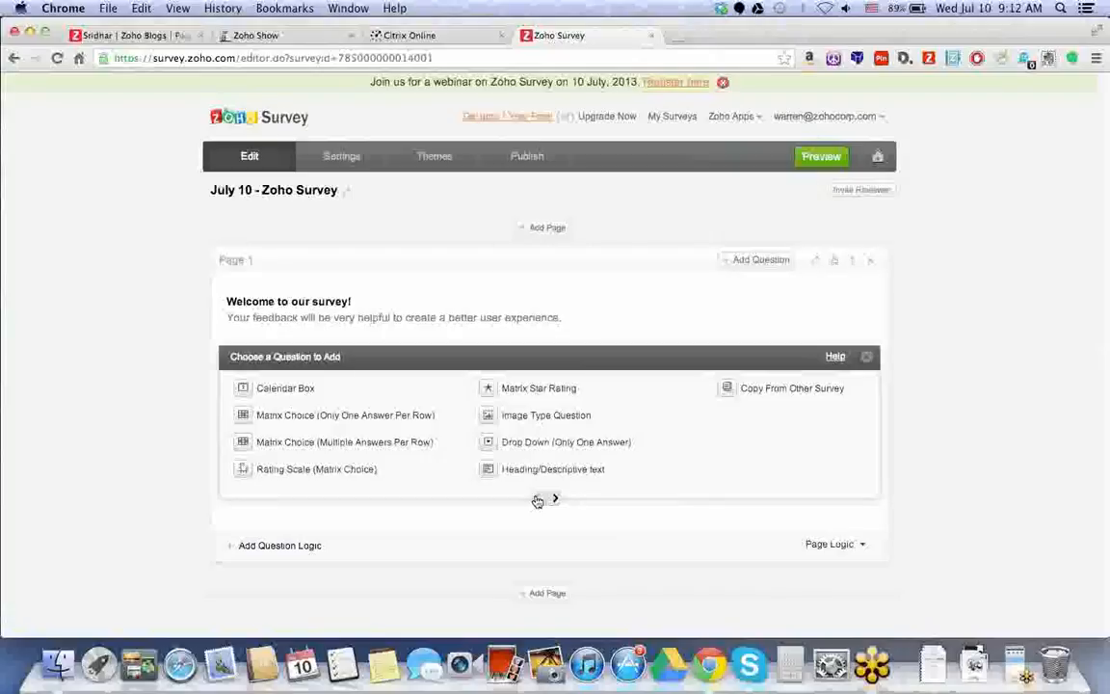
pyautogui.click(538, 500)
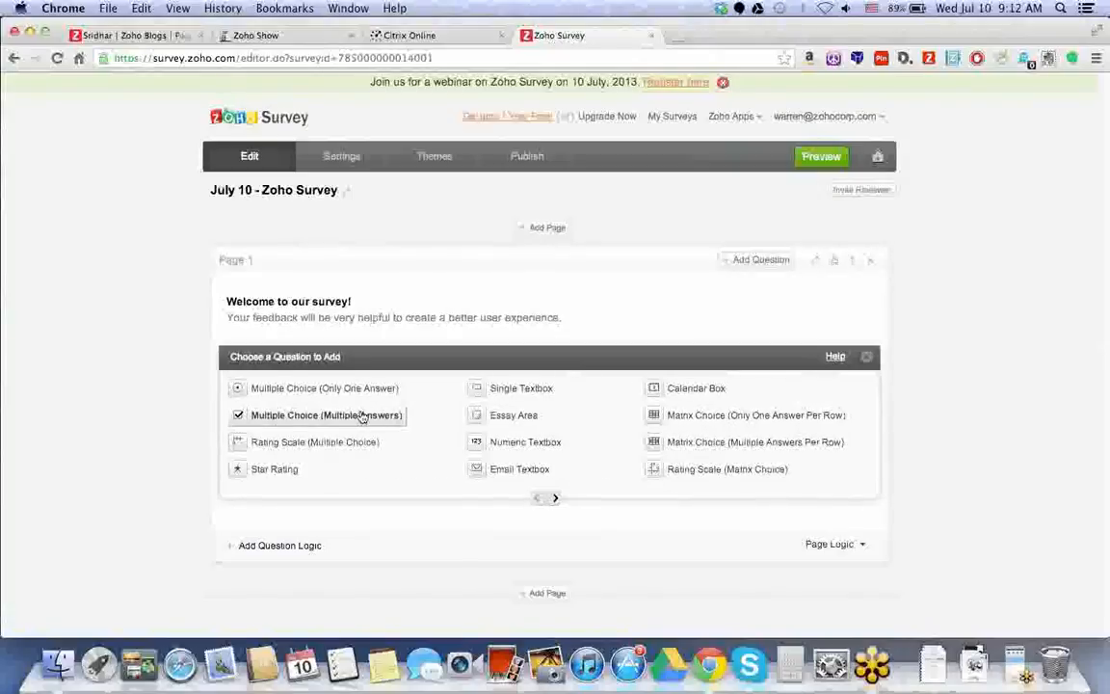
pyautogui.click(362, 416)
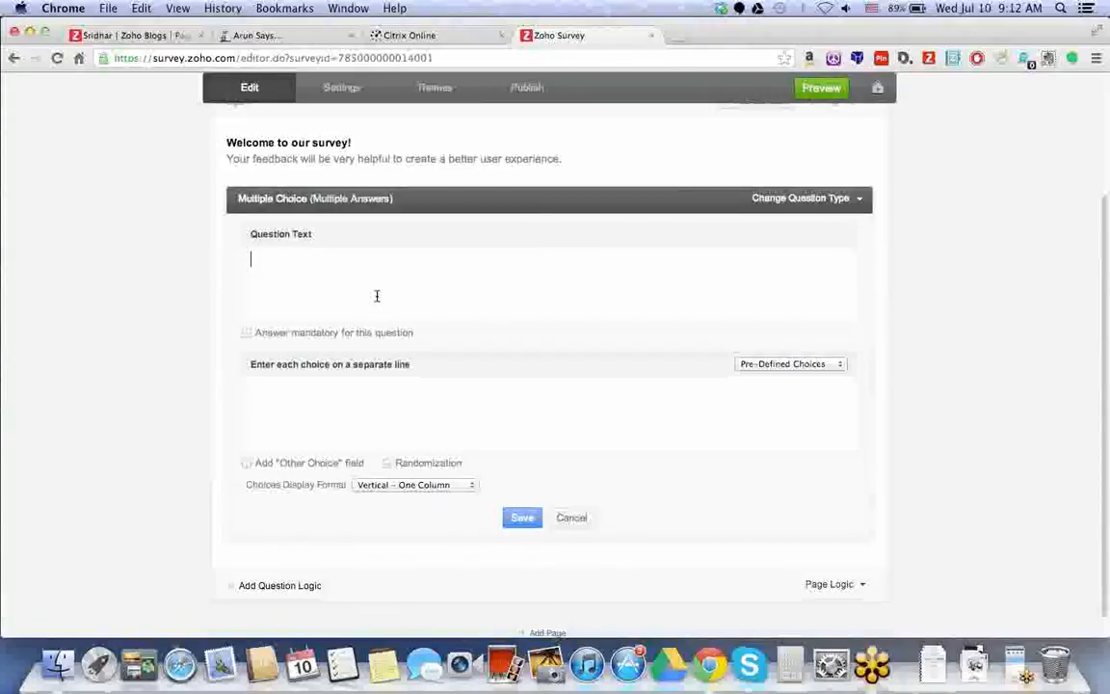
pyautogui.write('What survey tools have you used before?')
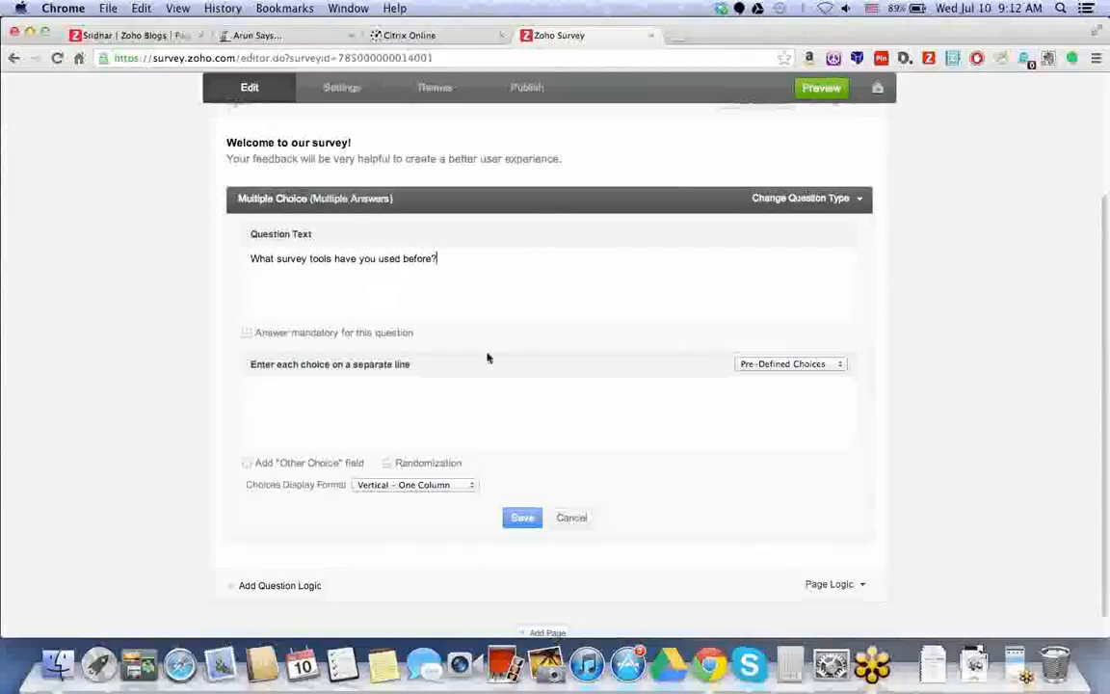
pyautogui.click(388, 410)
# Toggle Answer mandatory on and off, leaving the question optional.
pyautogui.click(247, 333)
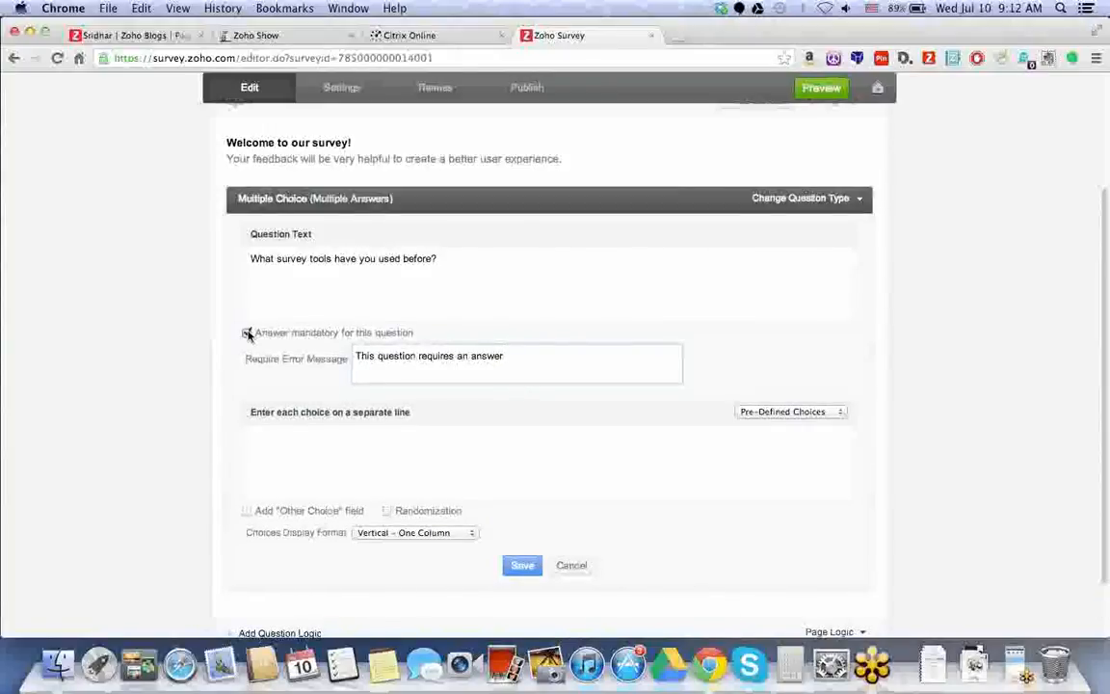
pyautogui.click(248, 333)
pyautogui.click(247, 333)
pyautogui.moveTo(523, 361); pyautogui.dragTo(253, 342)
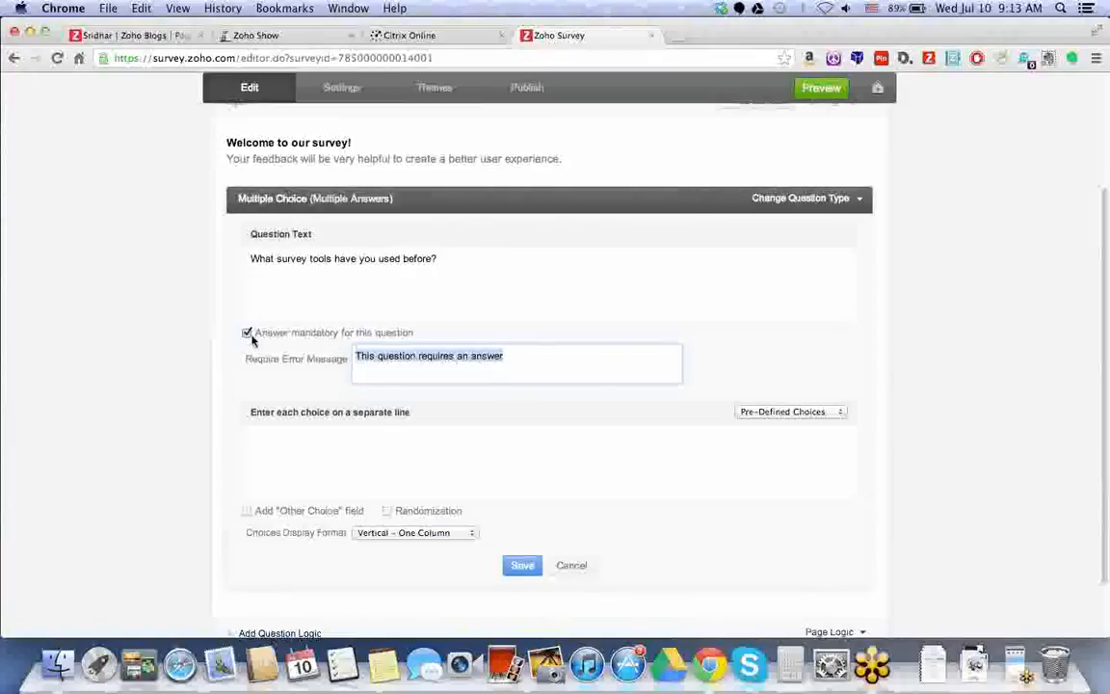
pyautogui.click(248, 334)
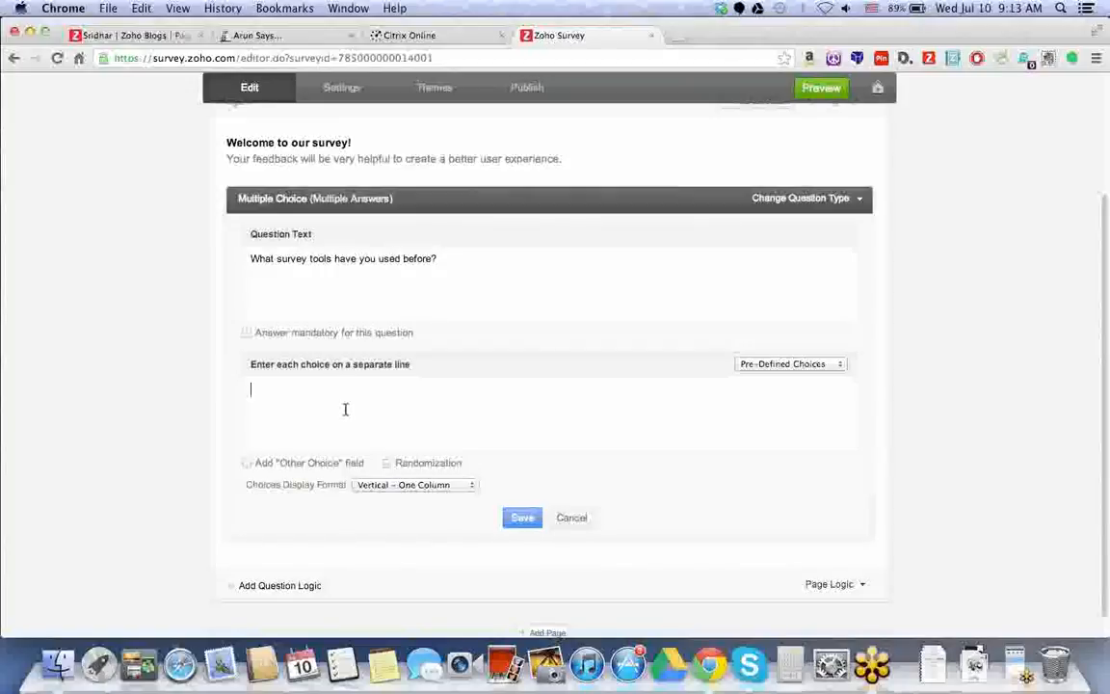
# Enter the choices Zoho Survey, Survey Monkey and Google Survey.
pyautogui.write('Zoho Survey')
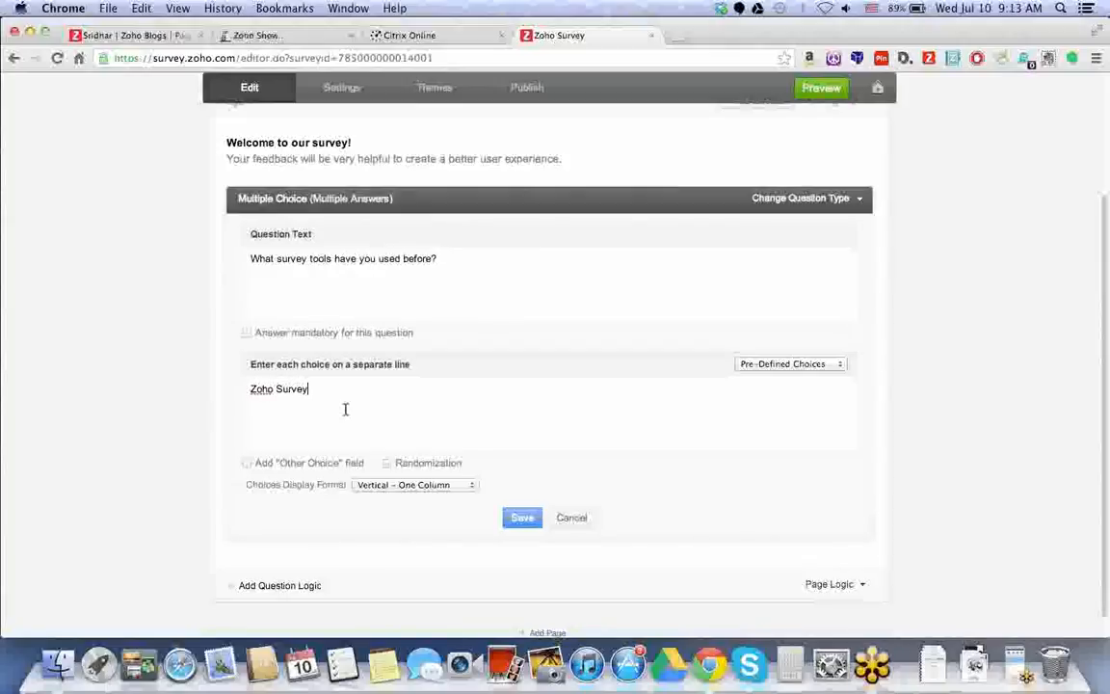
pyautogui.press('Return')
pyautogui.write('Survey Monkey')
pyautogui.press('Return')
pyautogui.write('Googl')
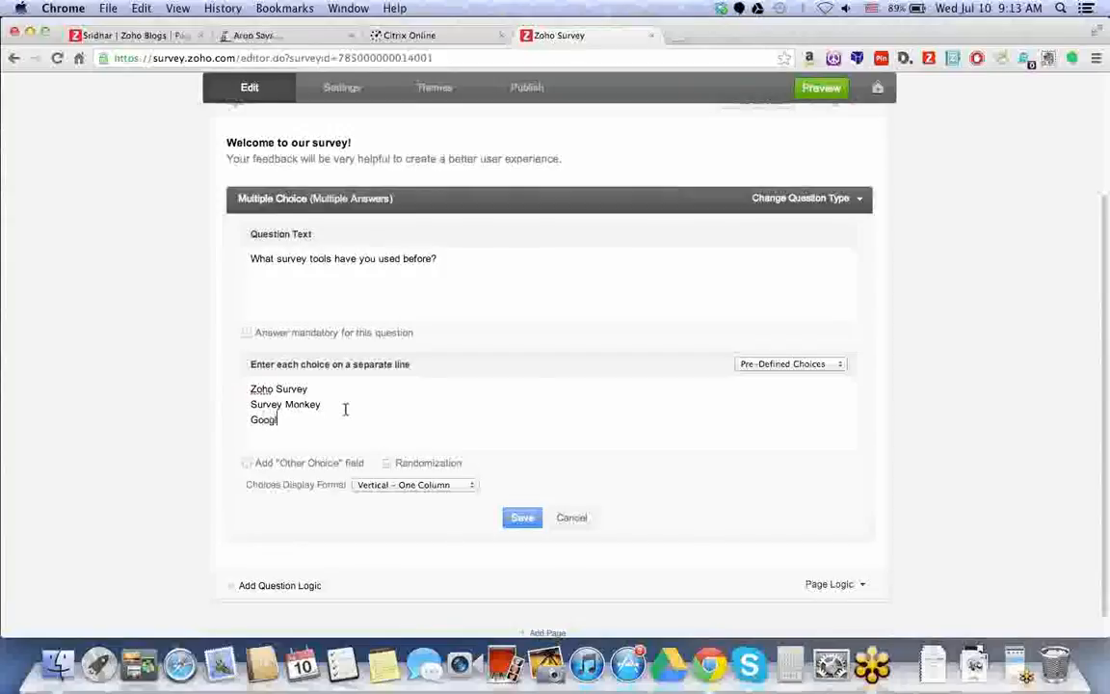
pyautogui.write('e Survey')
# Add an Other choice, enable randomization, keep a one-column layout, and save the question.
pyautogui.click(246, 465)
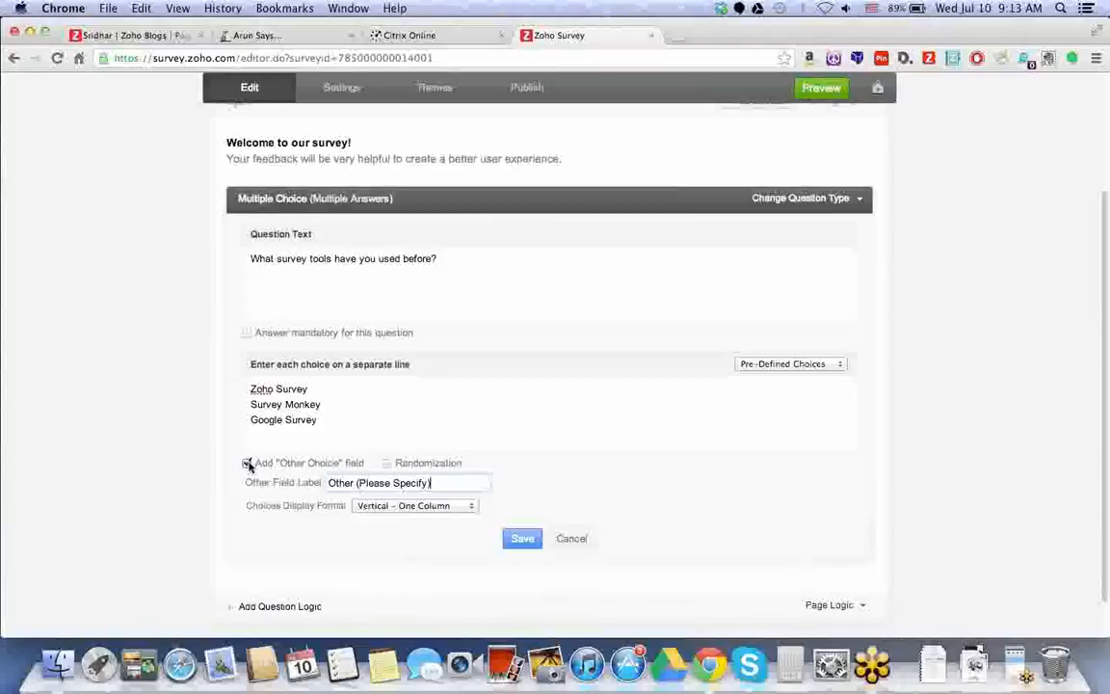
pyautogui.click(281, 425)
pyautogui.moveTo(319, 420); pyautogui.dragTo(234, 376)
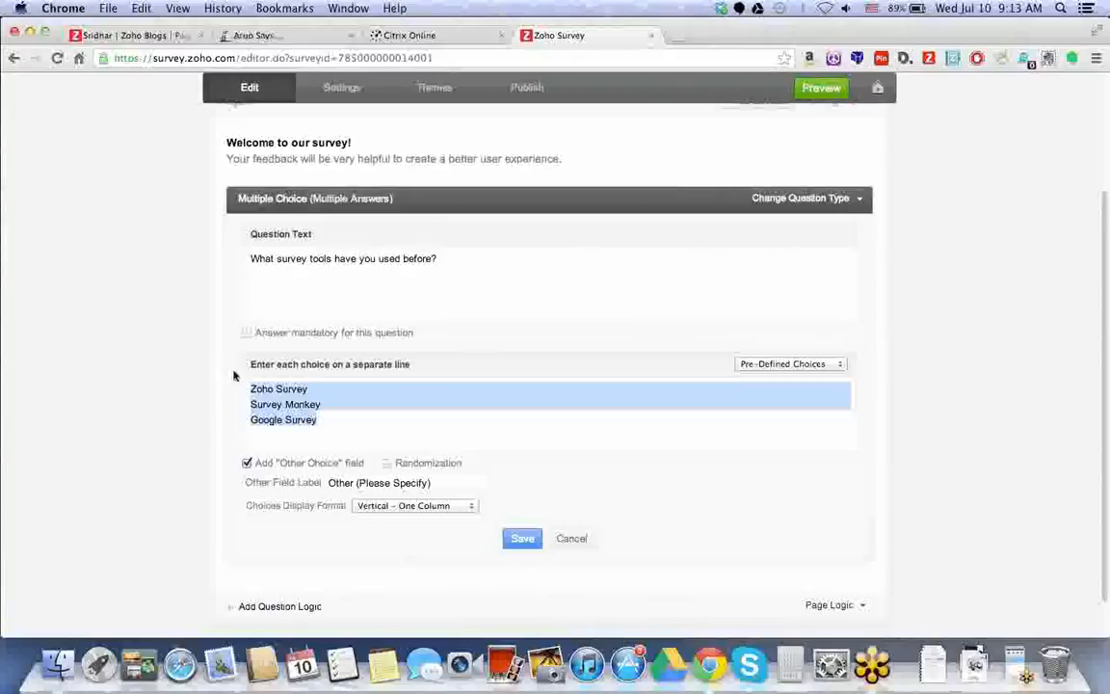
pyautogui.click(386, 464)
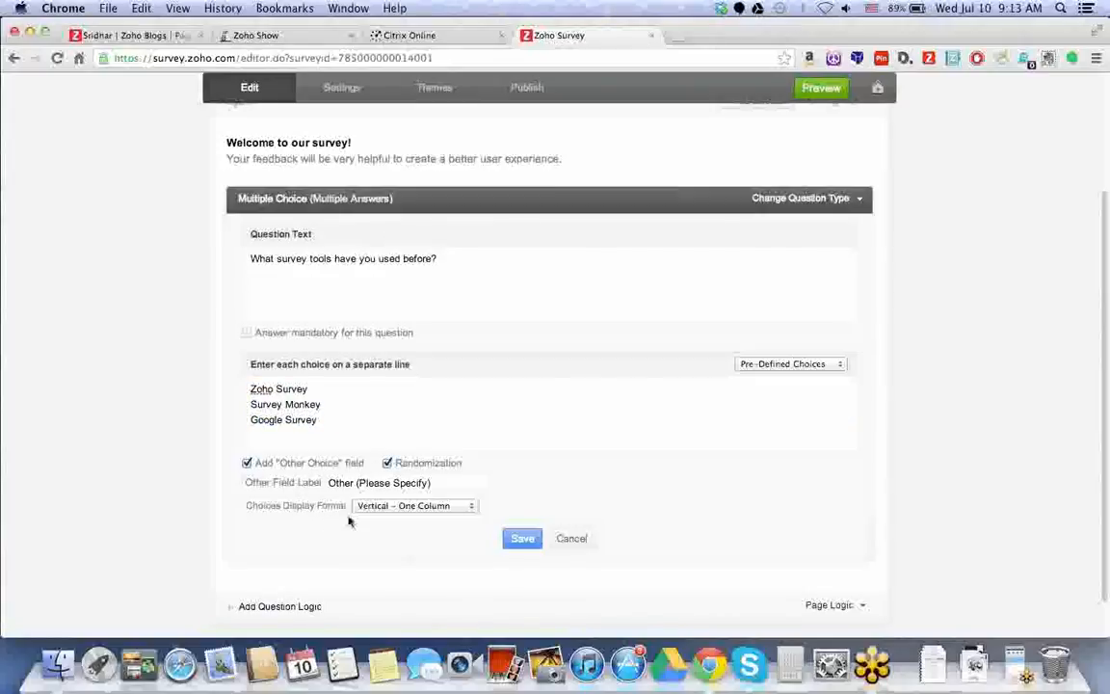
pyautogui.click(384, 509)
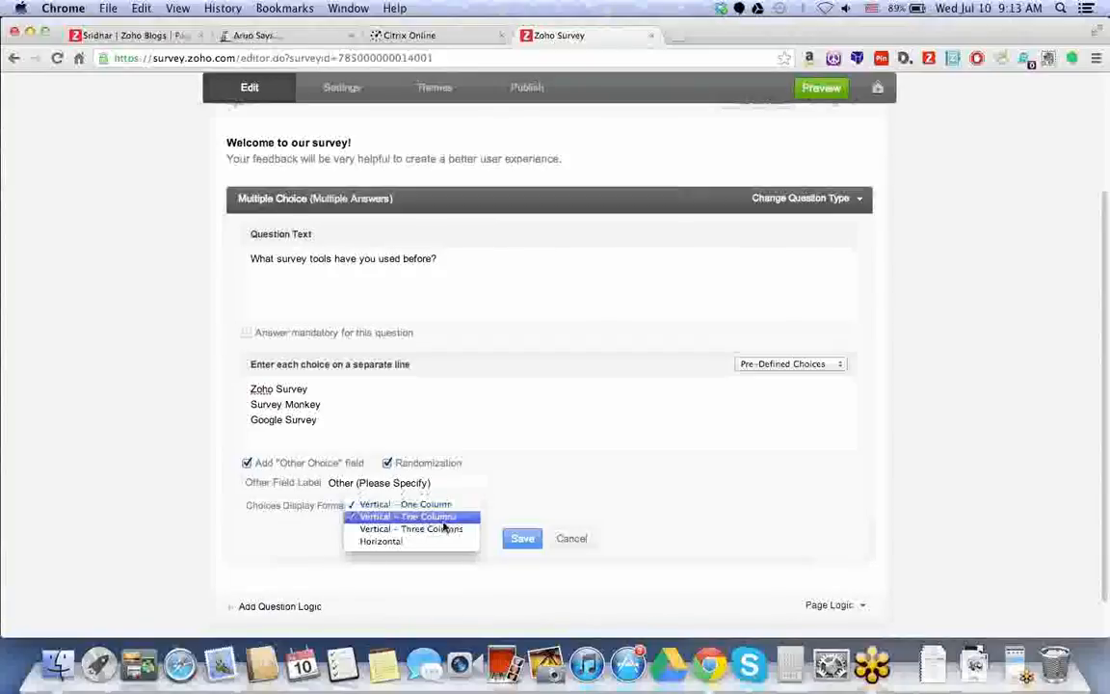
pyautogui.click(532, 482)
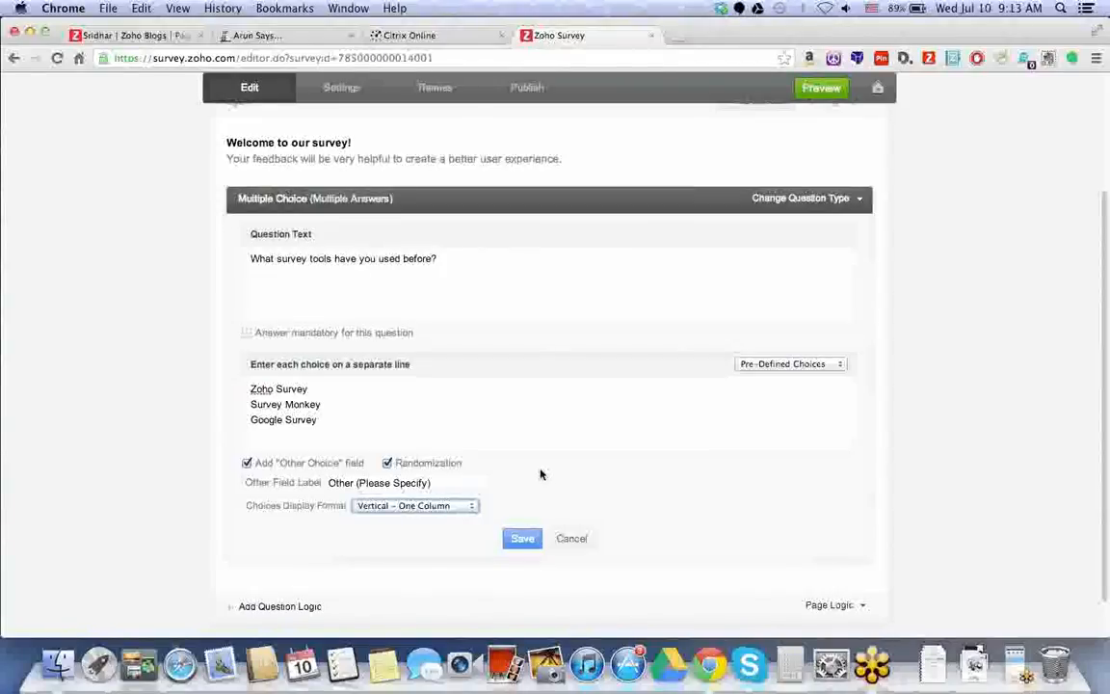
pyautogui.scroll(-1, 541, 474)
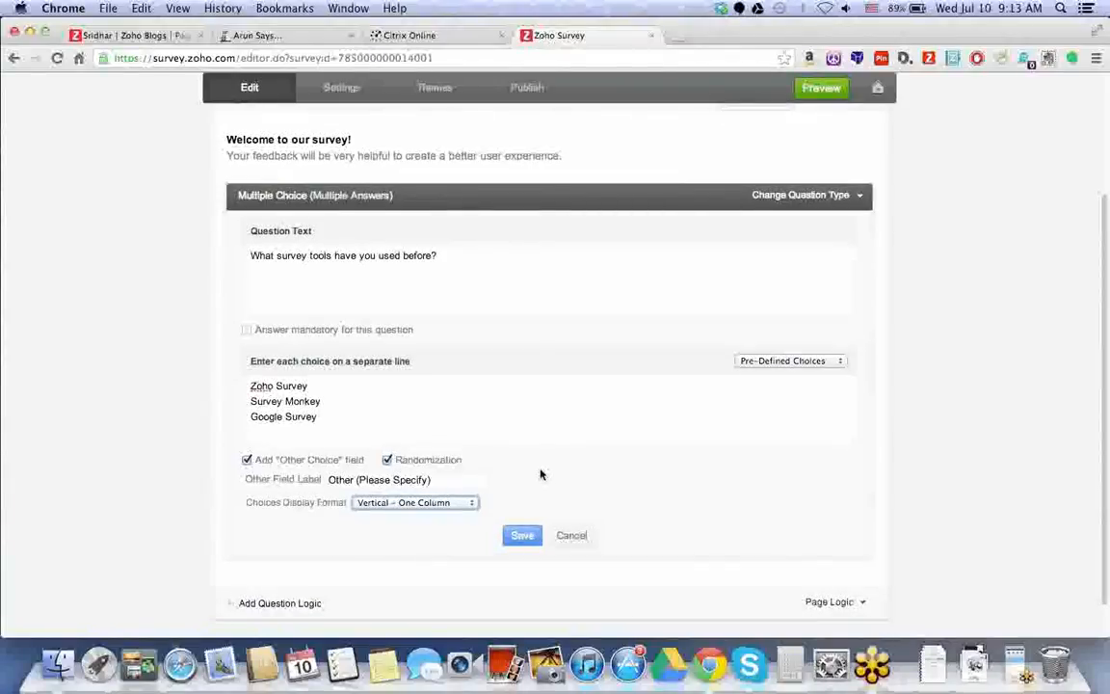
pyautogui.click(521, 534)
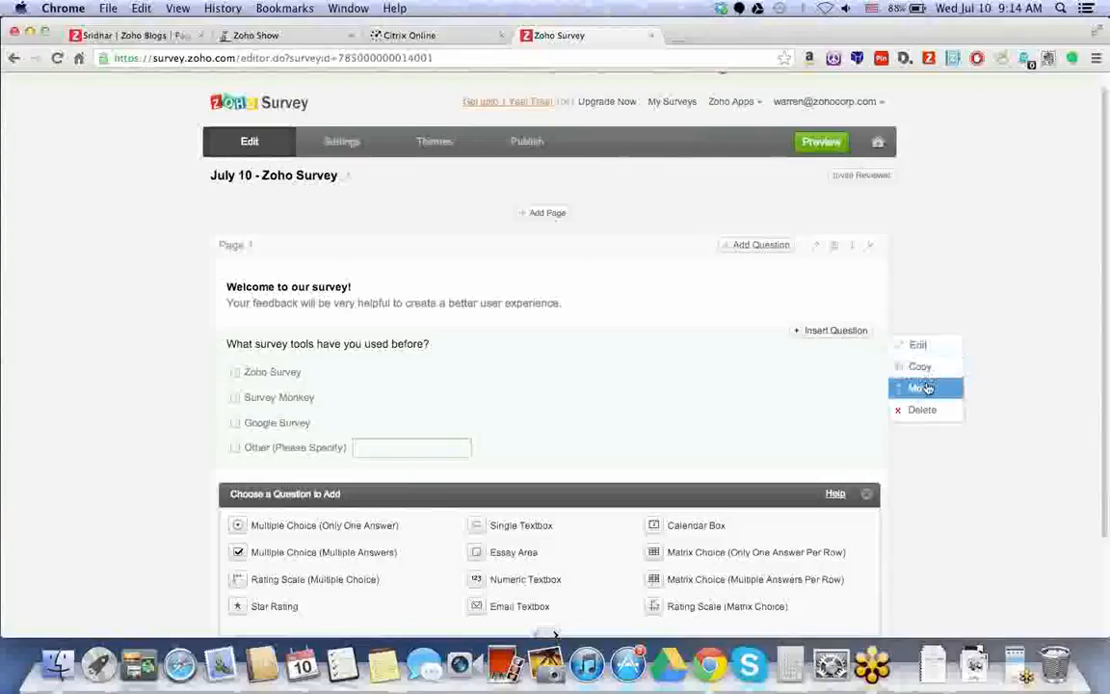
pyautogui.moveTo(811, 381)
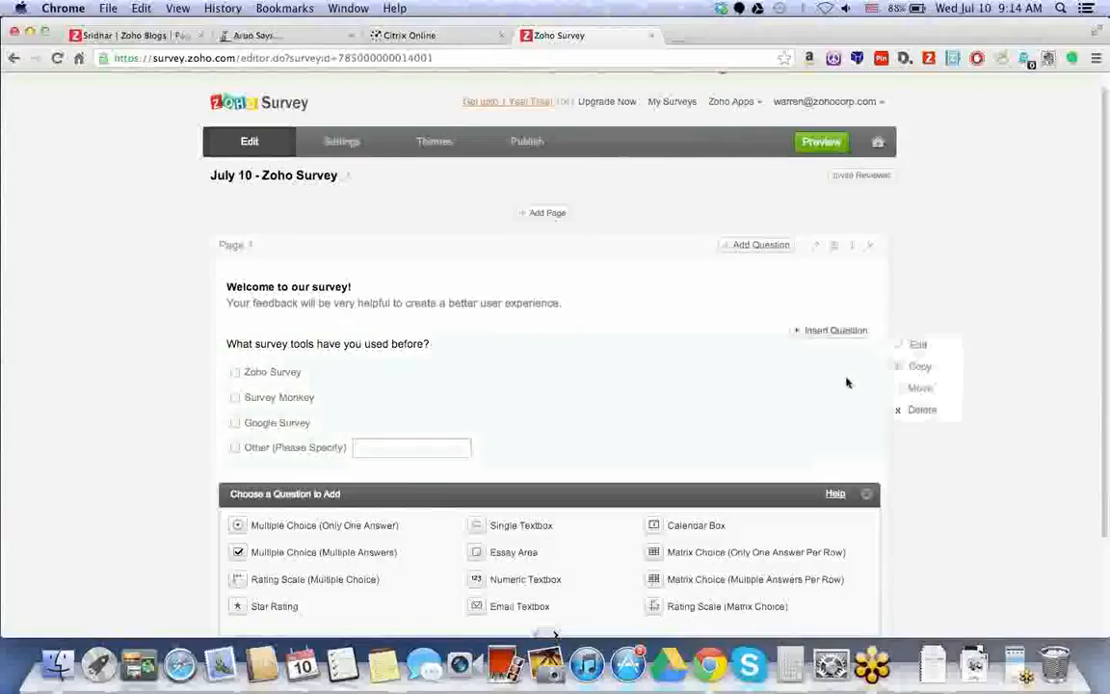
pyautogui.click(916, 388)
pyautogui.click(802, 266)
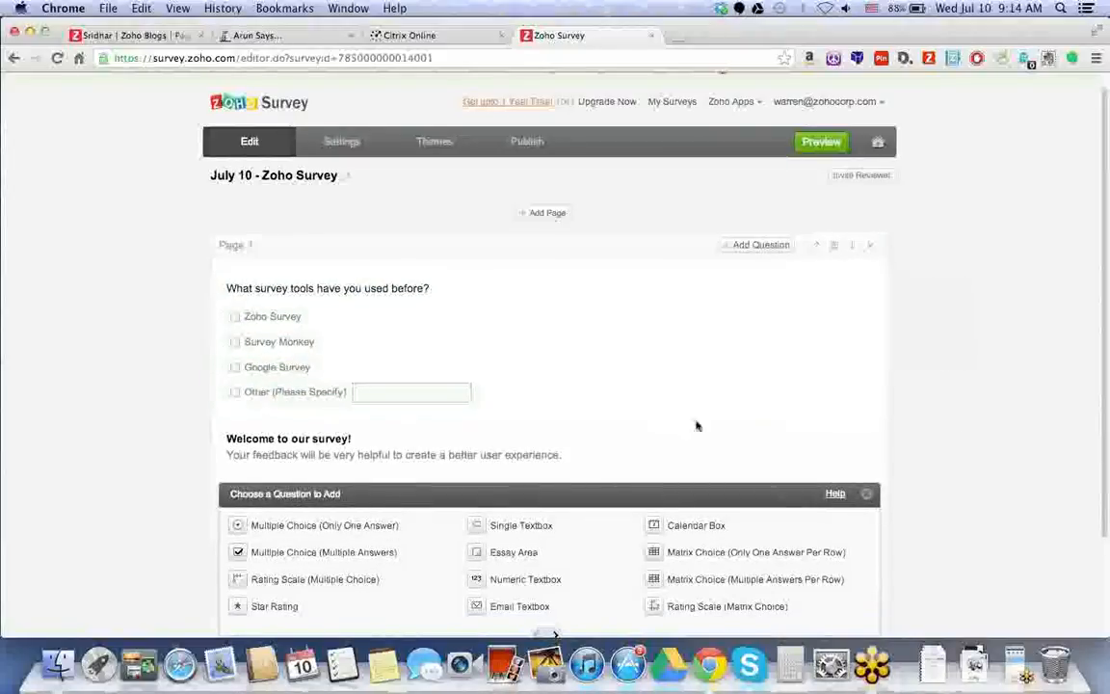
pyautogui.moveTo(875, 311)
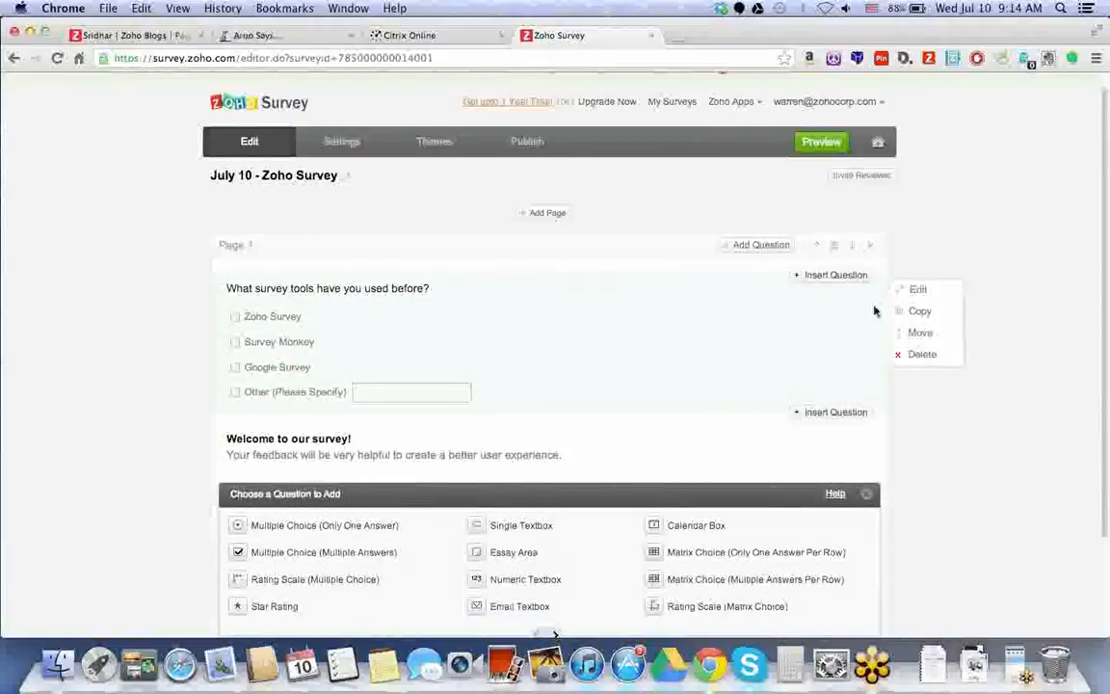
pyautogui.click(920, 332)
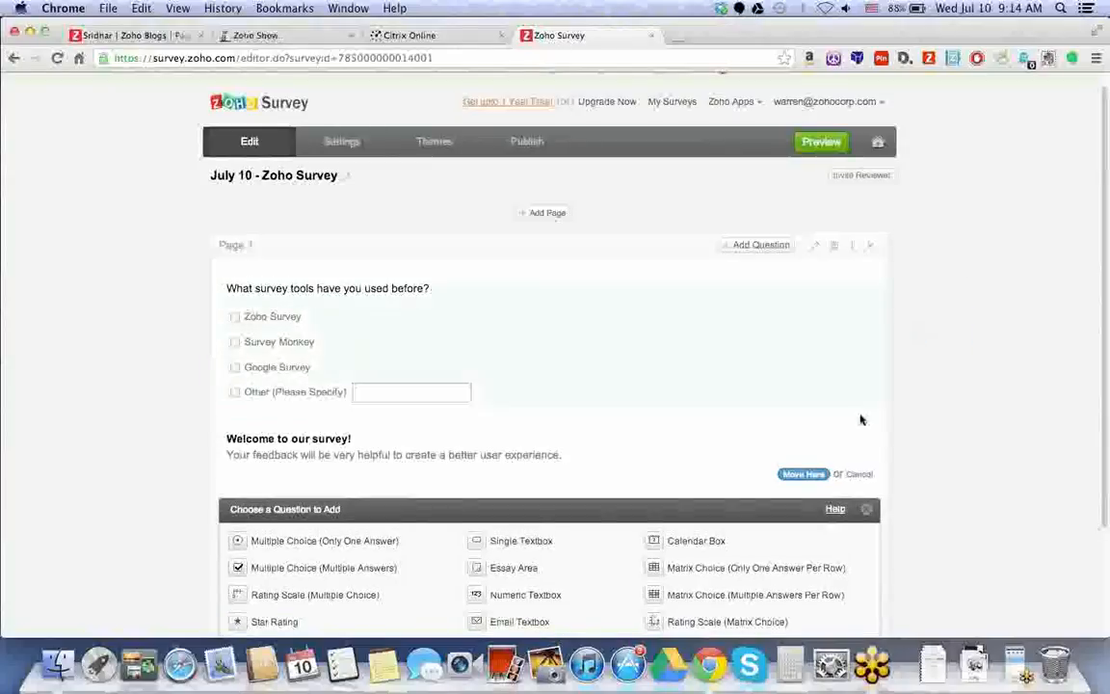
pyautogui.click(804, 475)
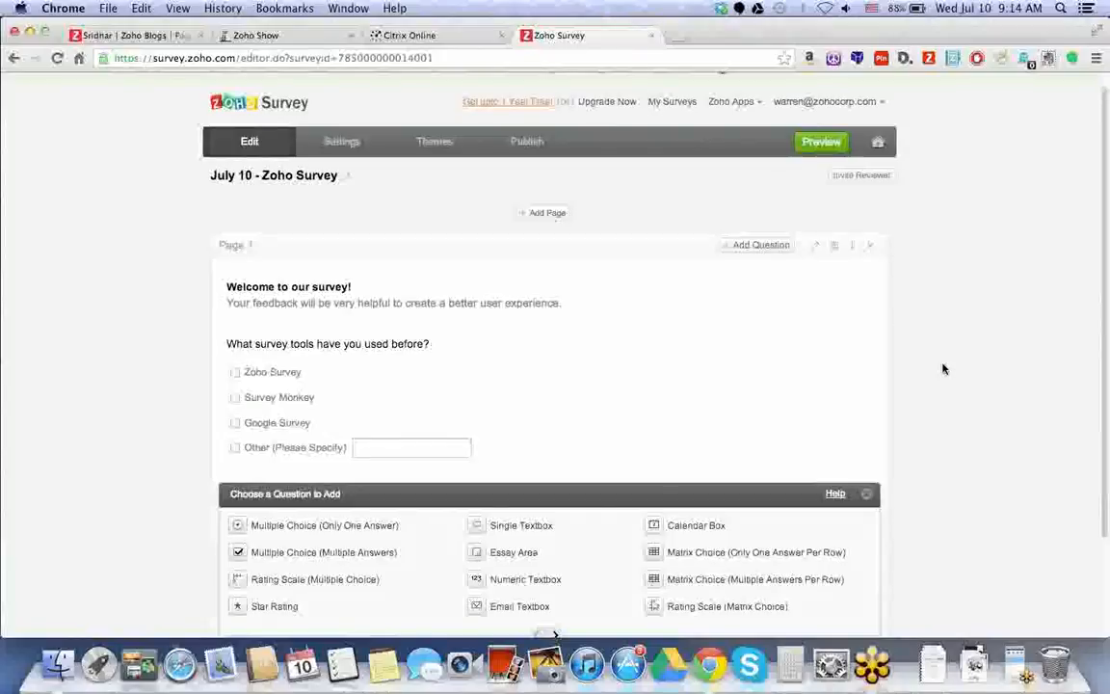
pyautogui.scroll(-2, 490, 421)
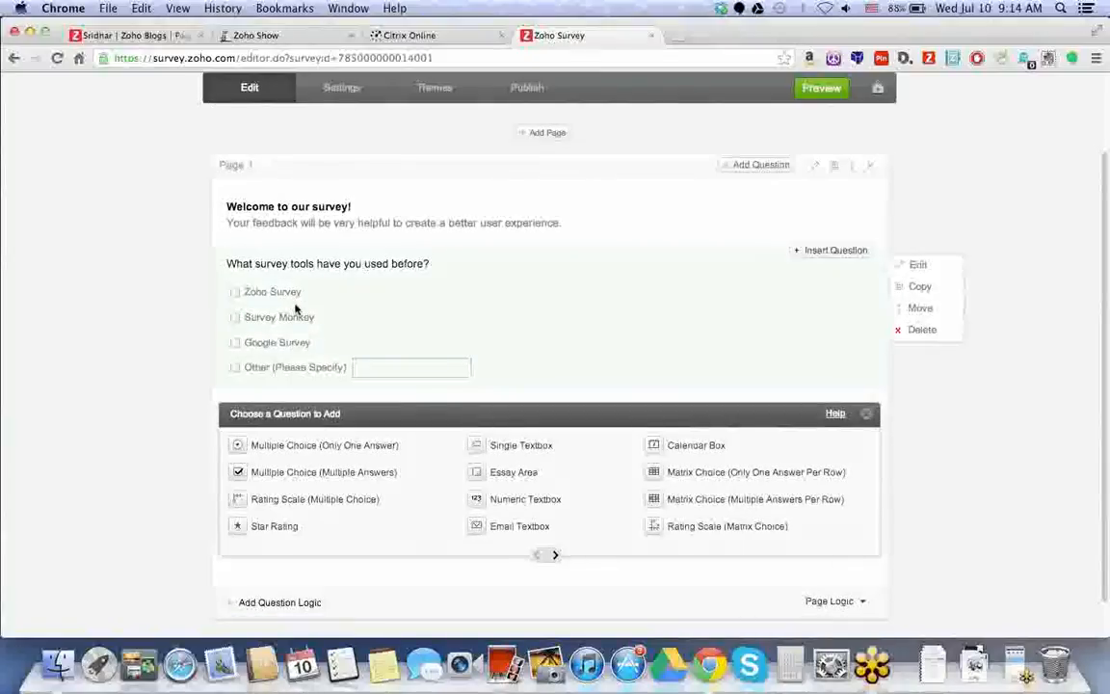
# Add an Essay Area question: 'How did you first hear about Zoho Survey?'.
pyautogui.click(557, 555)
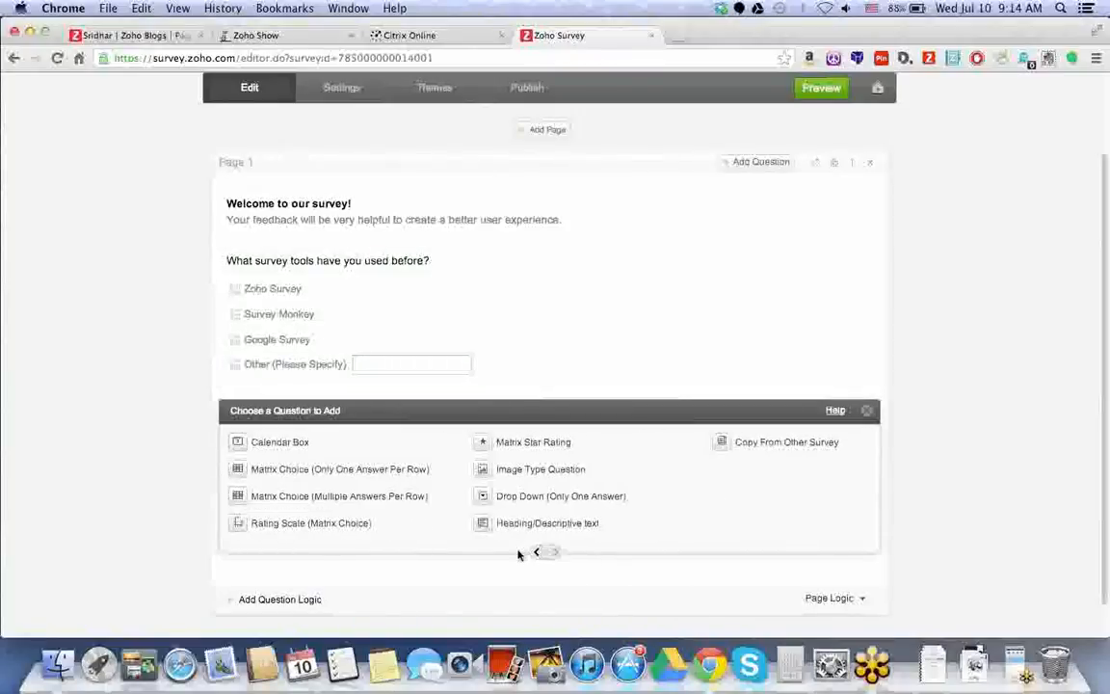
pyautogui.click(540, 558)
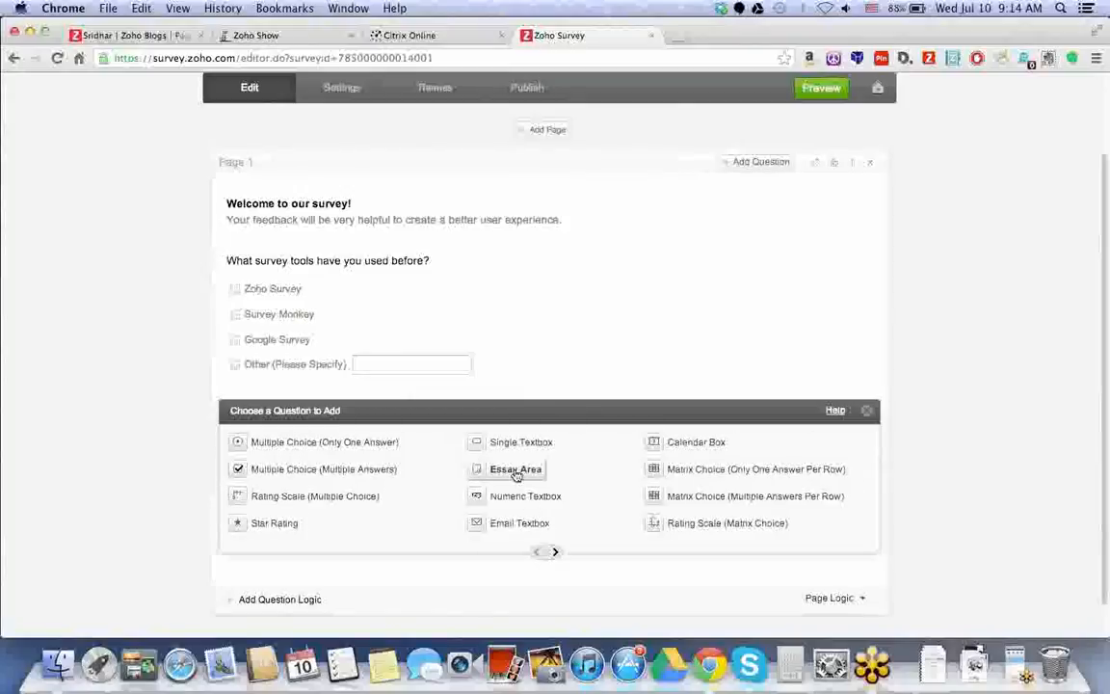
pyautogui.click(512, 467)
pyautogui.write('How did you first hear about Zoho ')
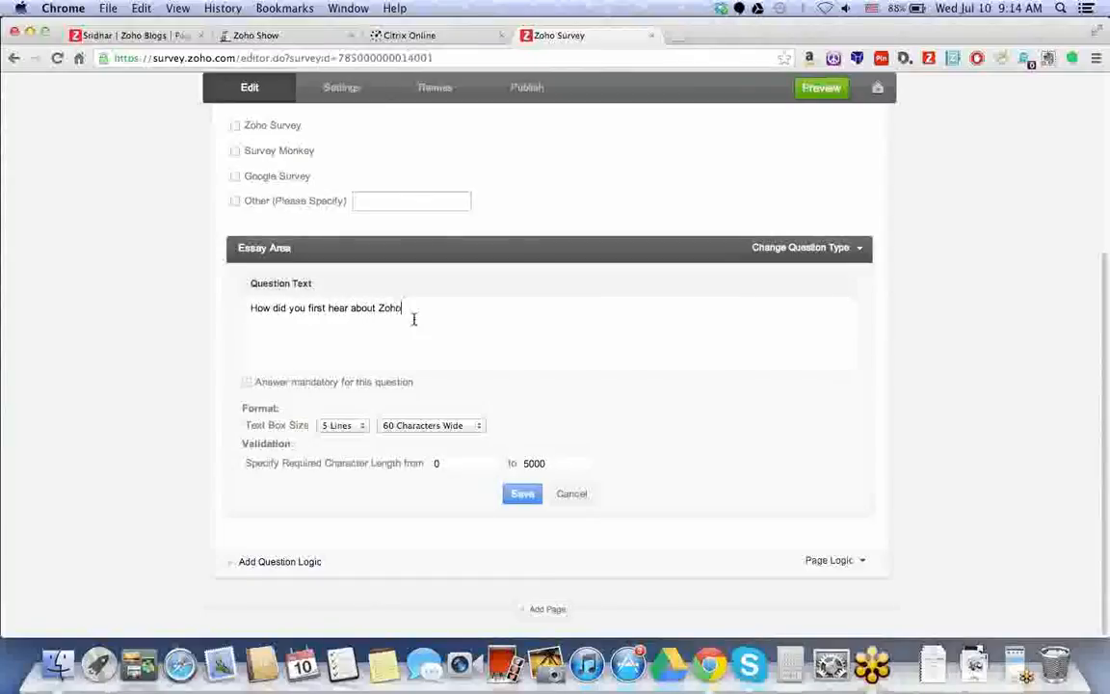
pyautogui.write('Survey?')
# Keep the answer box at 5 lines with 0–5000 length, then save the essay question.
pyautogui.click(341, 425)
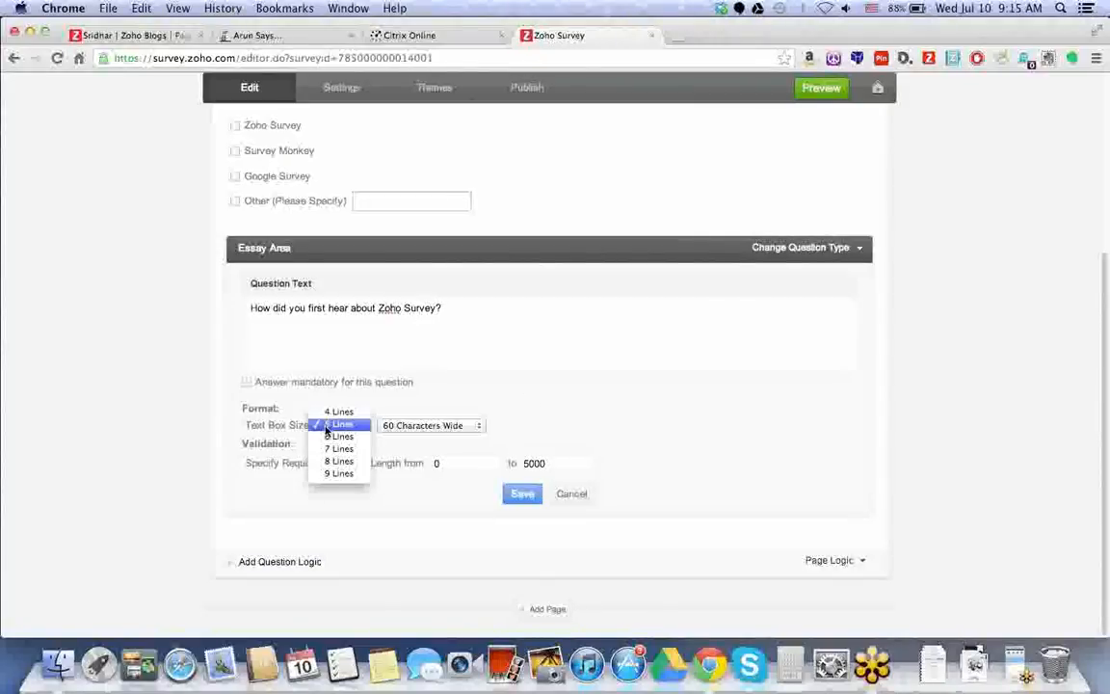
pyautogui.click(506, 408)
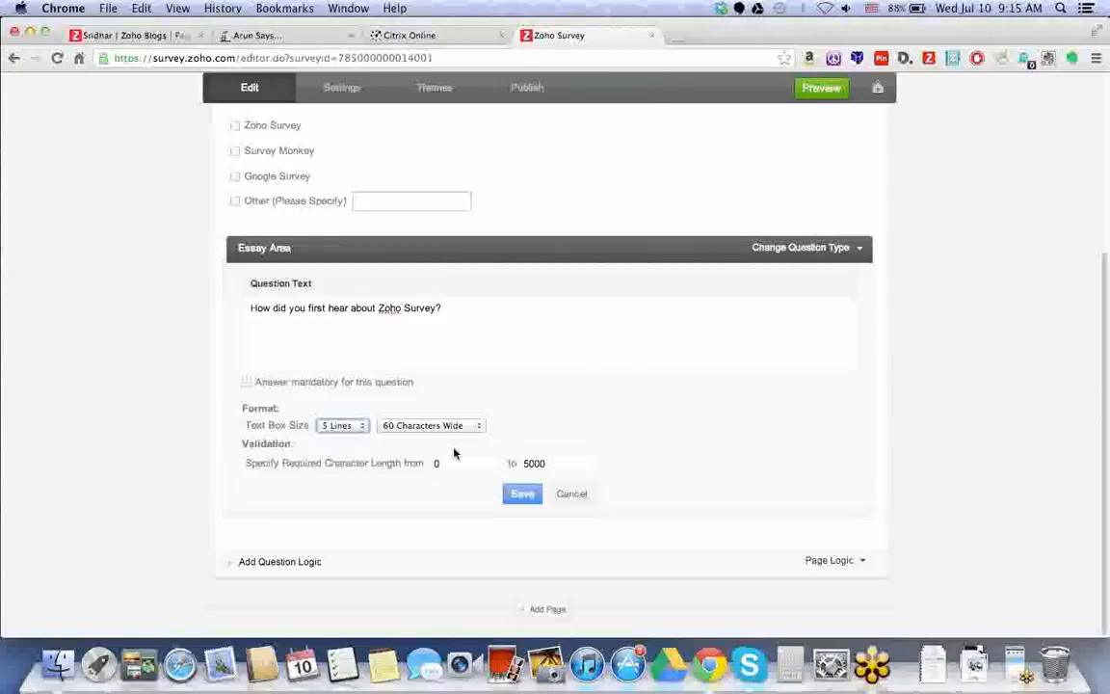
pyautogui.click(448, 463)
pyautogui.click(550, 463)
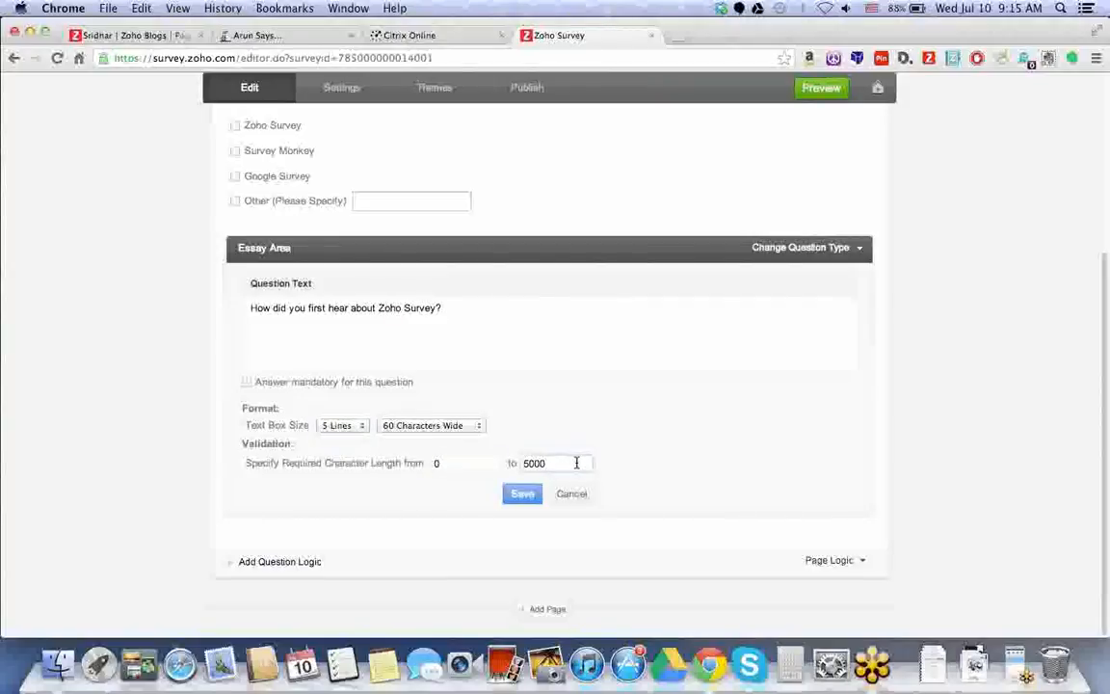
pyautogui.click(523, 495)
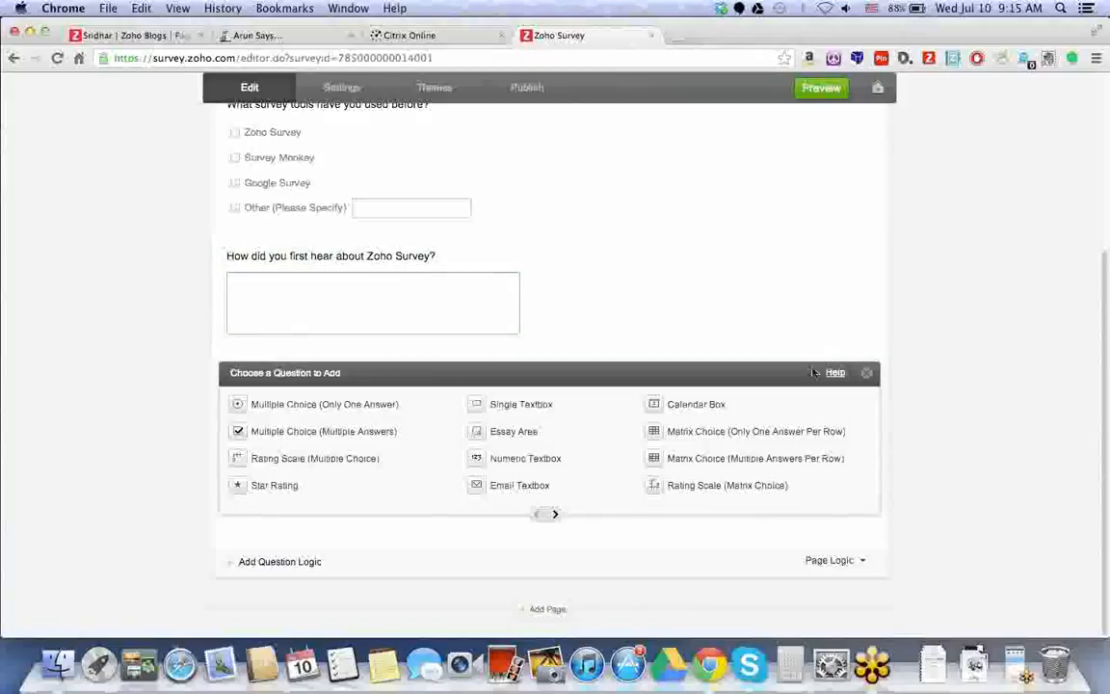
# Add a Star Rating question set to 10 stars.
pyautogui.click(290, 491)
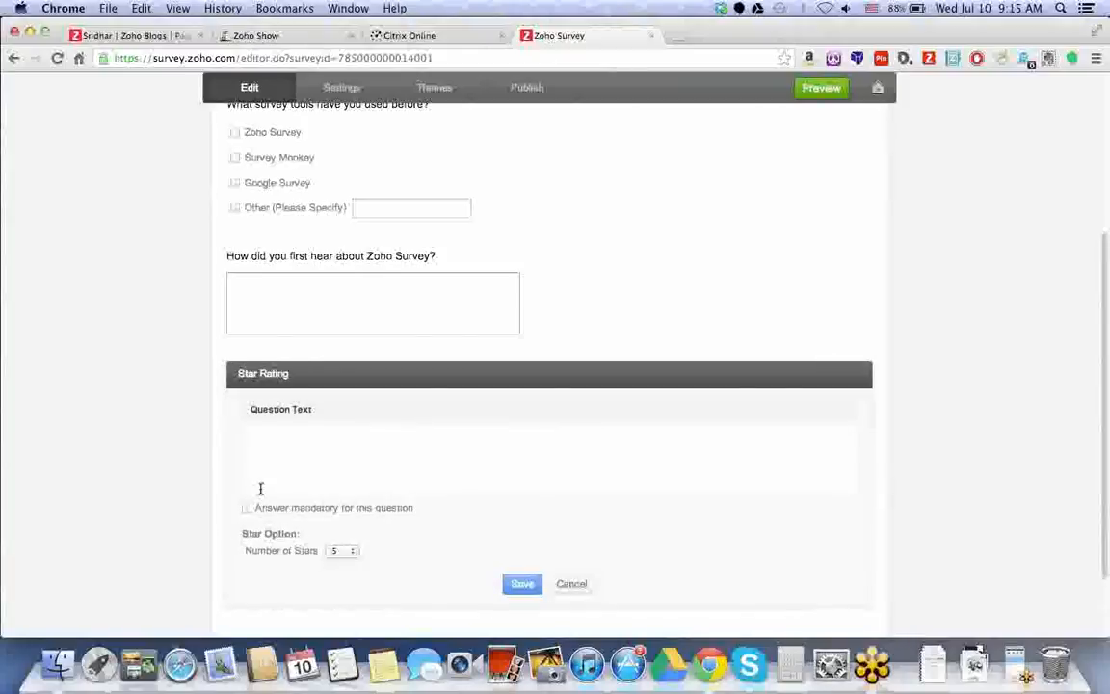
pyautogui.click(264, 441)
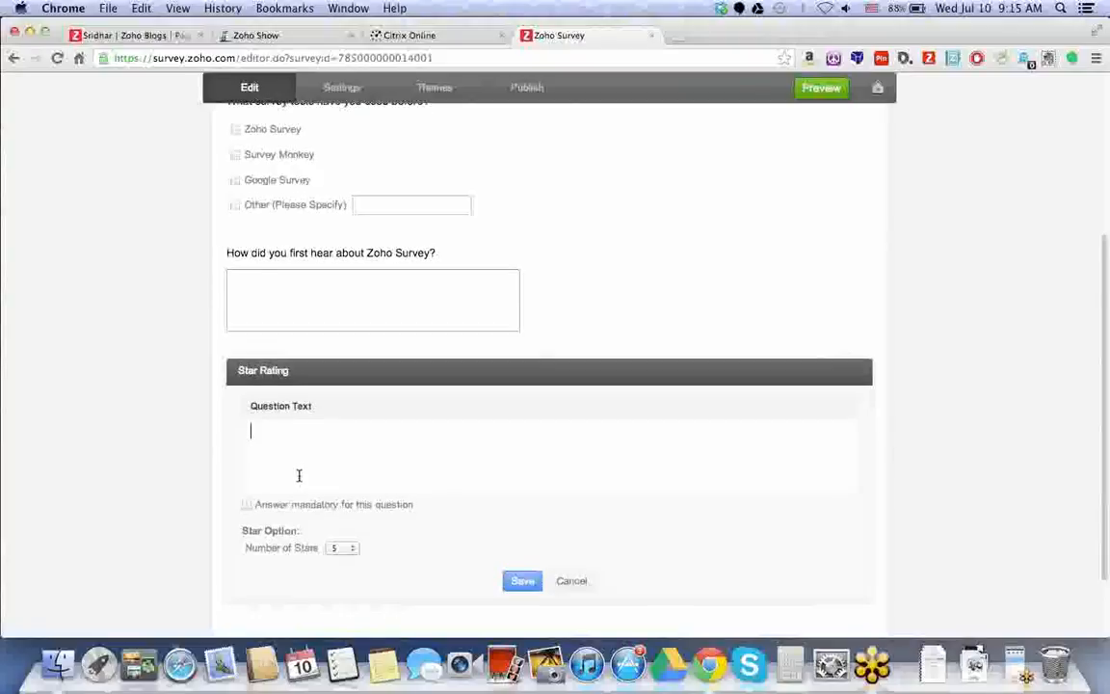
pyautogui.scroll(-2, 308, 472)
pyautogui.click(345, 461)
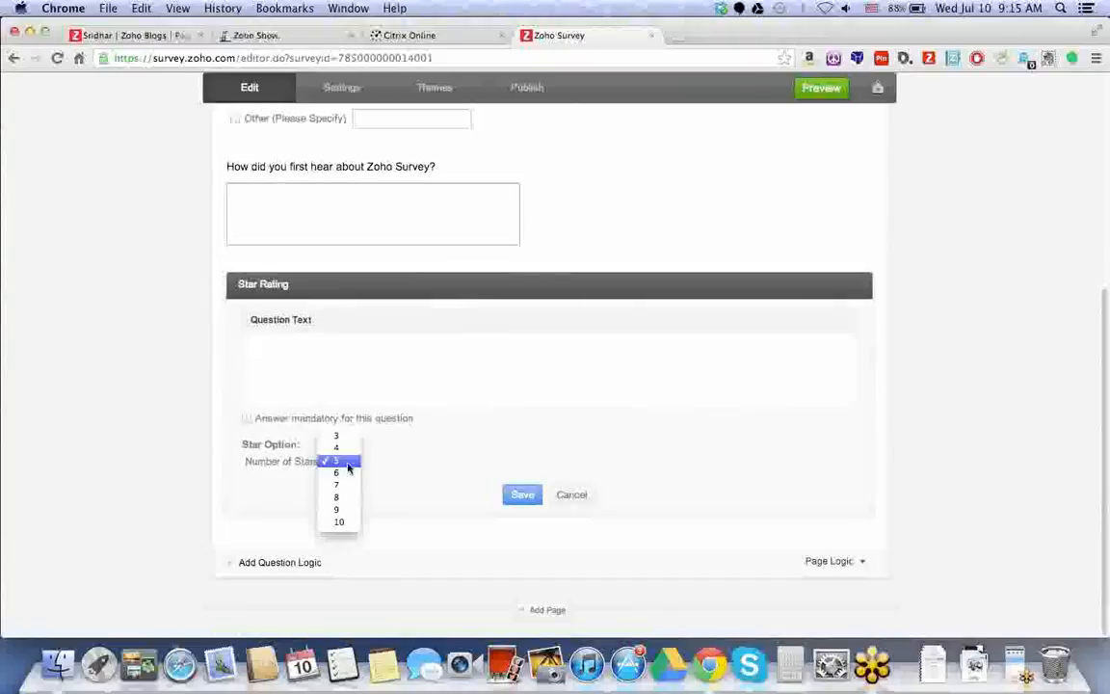
pyautogui.click(339, 523)
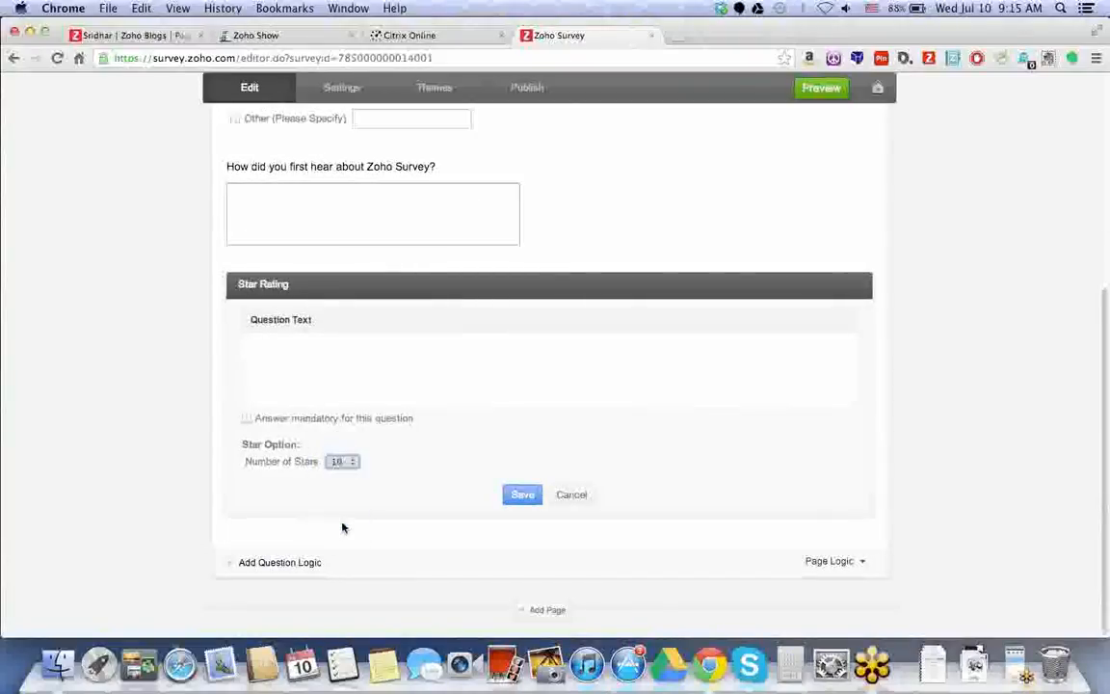
# Write the two-line ease-of-use question text, ending 'Please rate on a scale of 1-10 with 10 being the best.'.
pyautogui.click(393, 380)
pyautogui.write('From what')
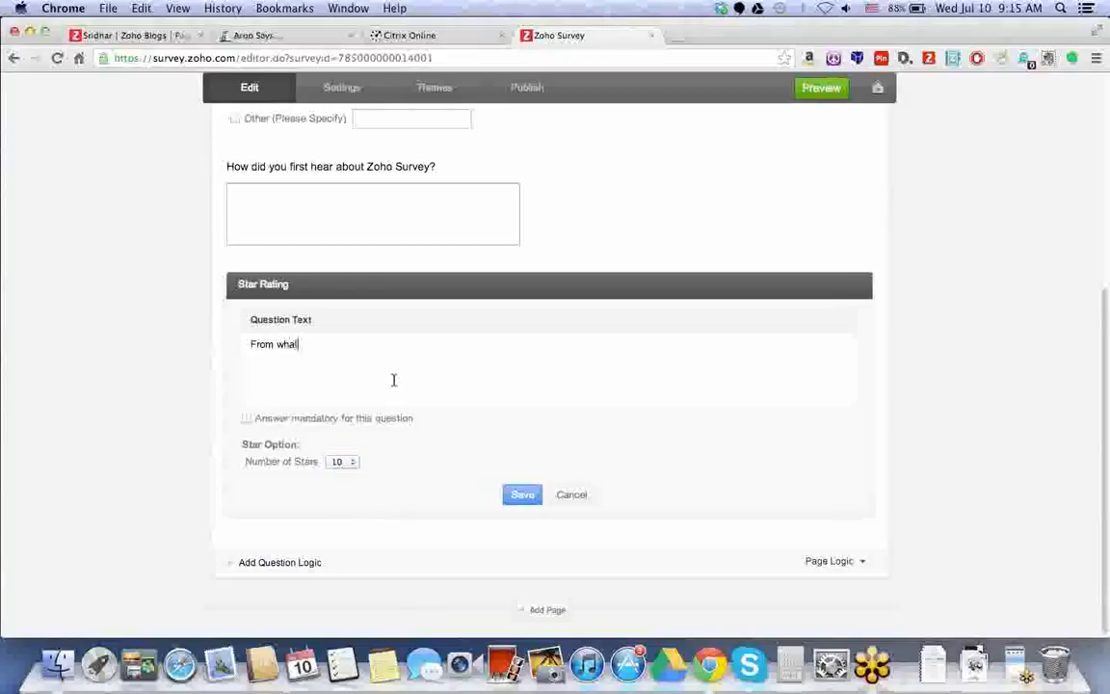
pyautogui.write(" you've seen today, how do")
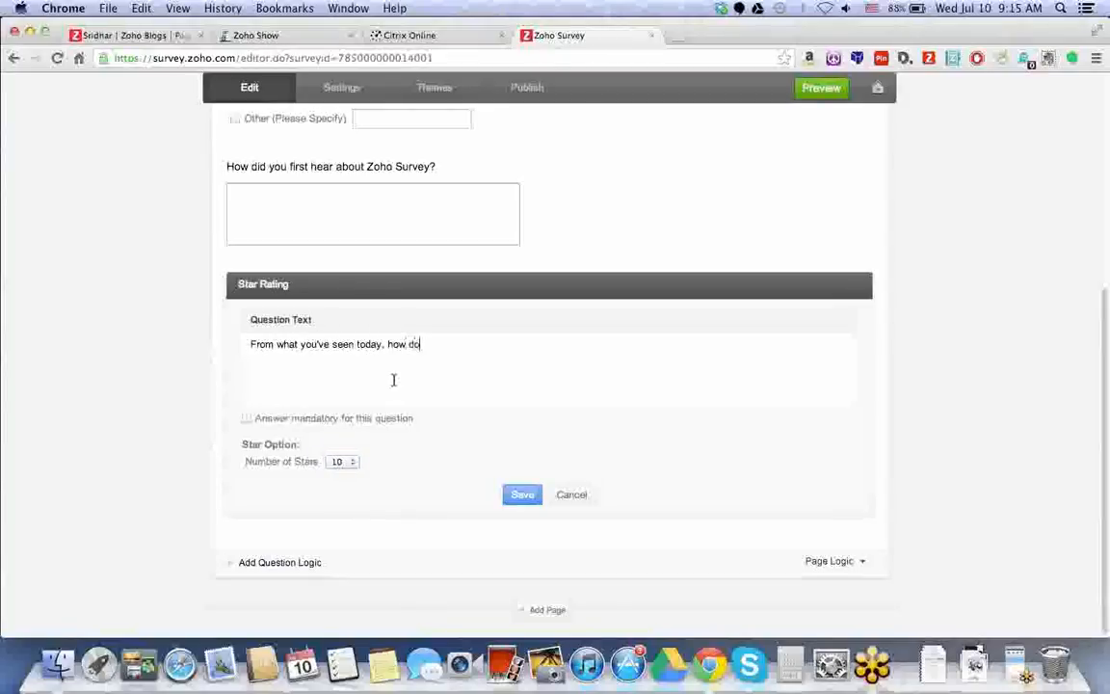
pyautogui.write(' you rate the sase of use of Zoho ')
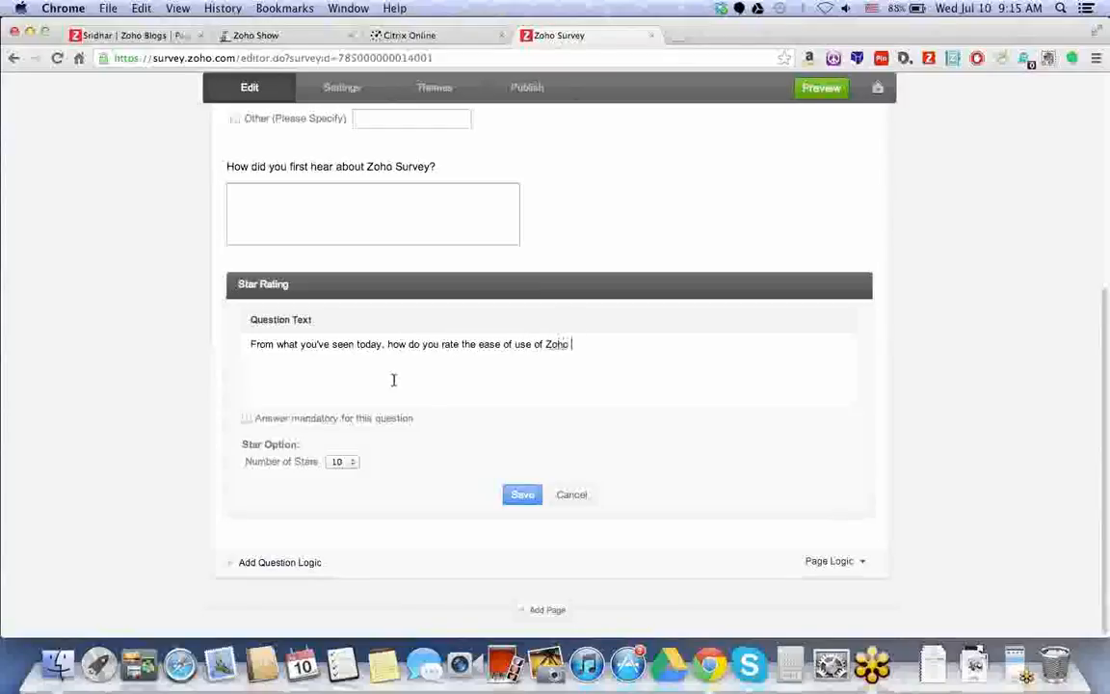
pyautogui.write('Survey to create, distr')
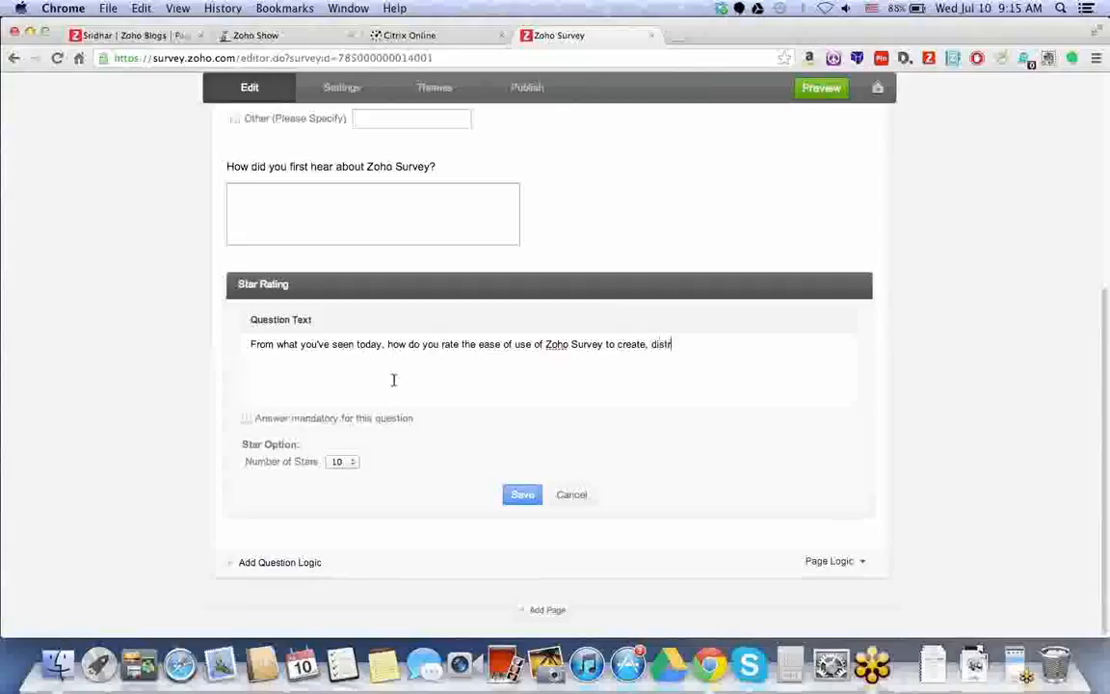
pyautogui.write('ibute and review feedback?')
pyautogui.press('Return')
pyautogui.press('Return')
pyautogui.write('Please rate ')
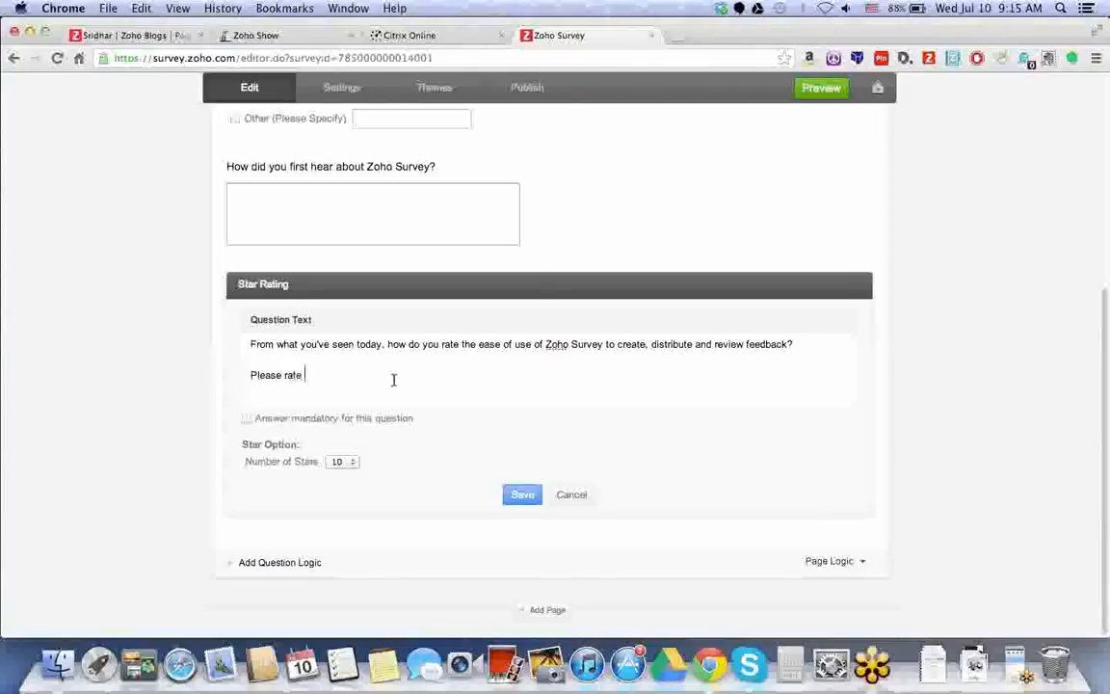
pyautogui.write('on a scale of 1-10 with 10 being th')
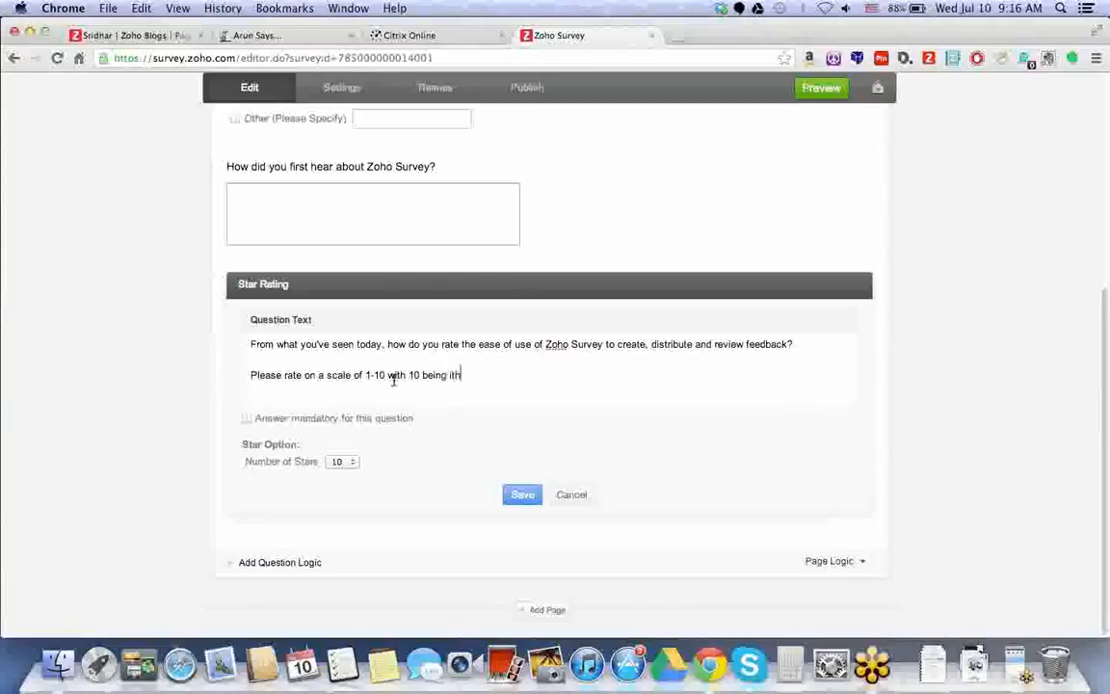
pyautogui.press('BackSpace')
pyautogui.press('BackSpace')
pyautogui.press('BackSpace')
pyautogui.press('BackSpace')
pyautogui.press('BackSpace')
pyautogui.write('the best.')
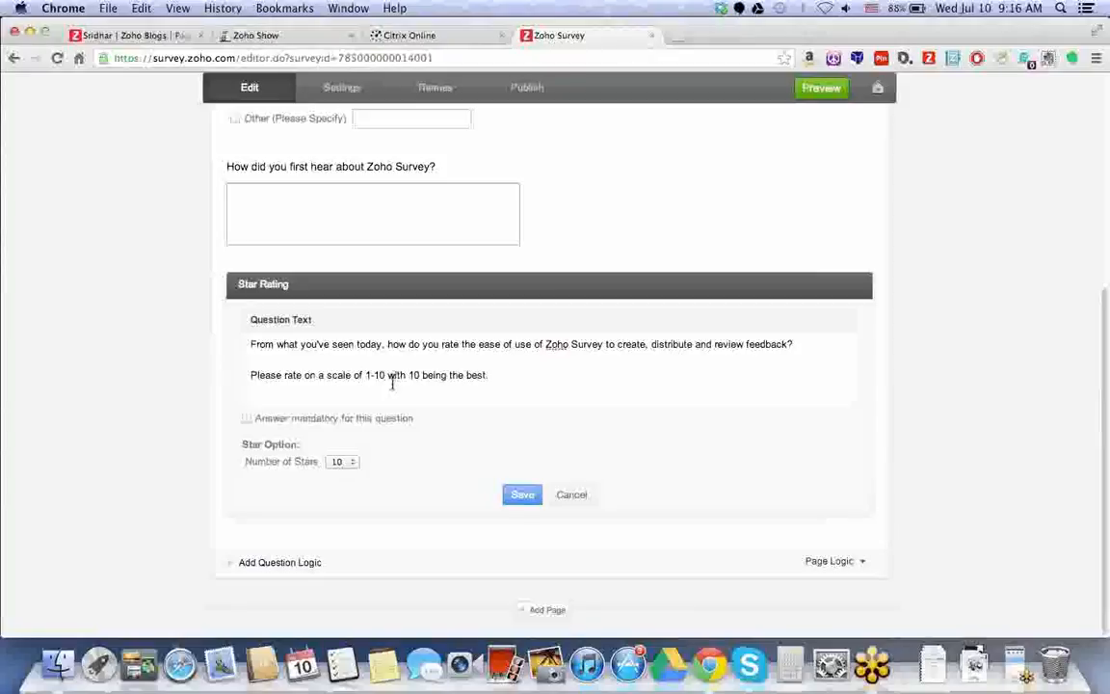
pyautogui.click(445, 374)
# Save the star rating question, then add a Drop Down (Only One Answer) question.
pyautogui.click(521, 497)
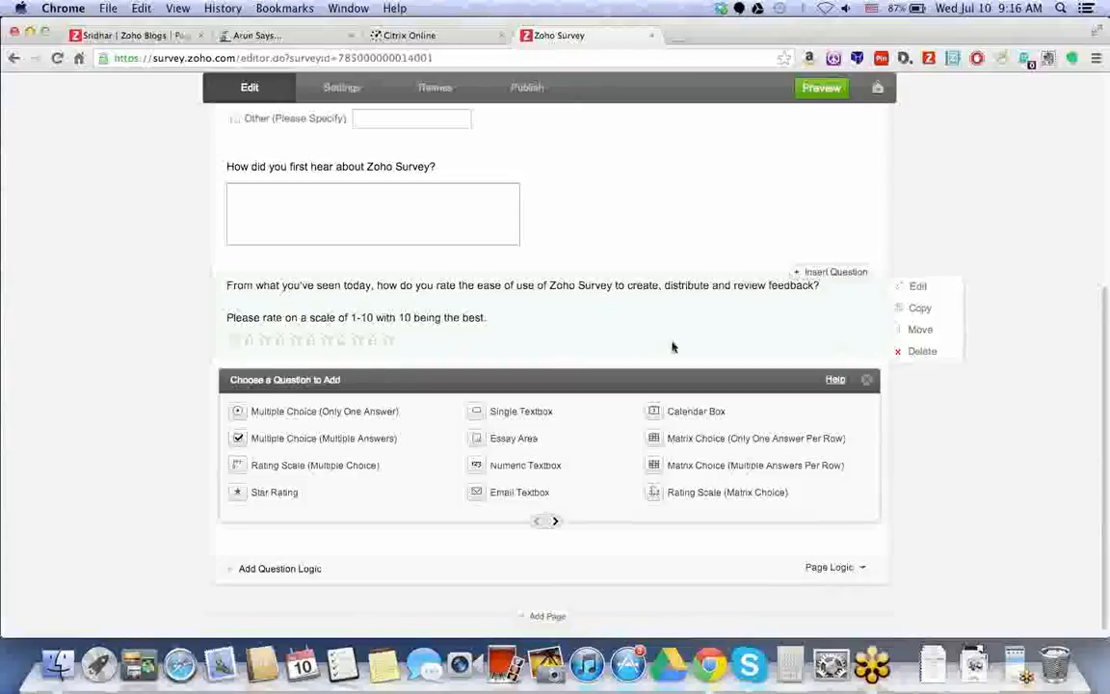
pyautogui.click(555, 521)
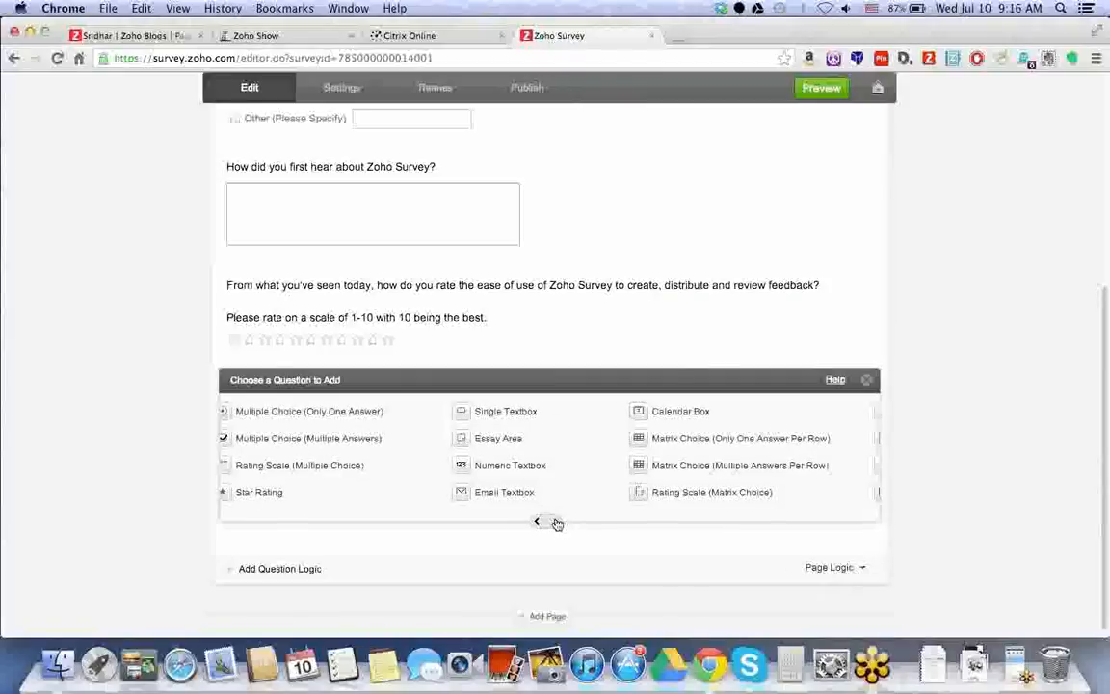
pyautogui.click(555, 521)
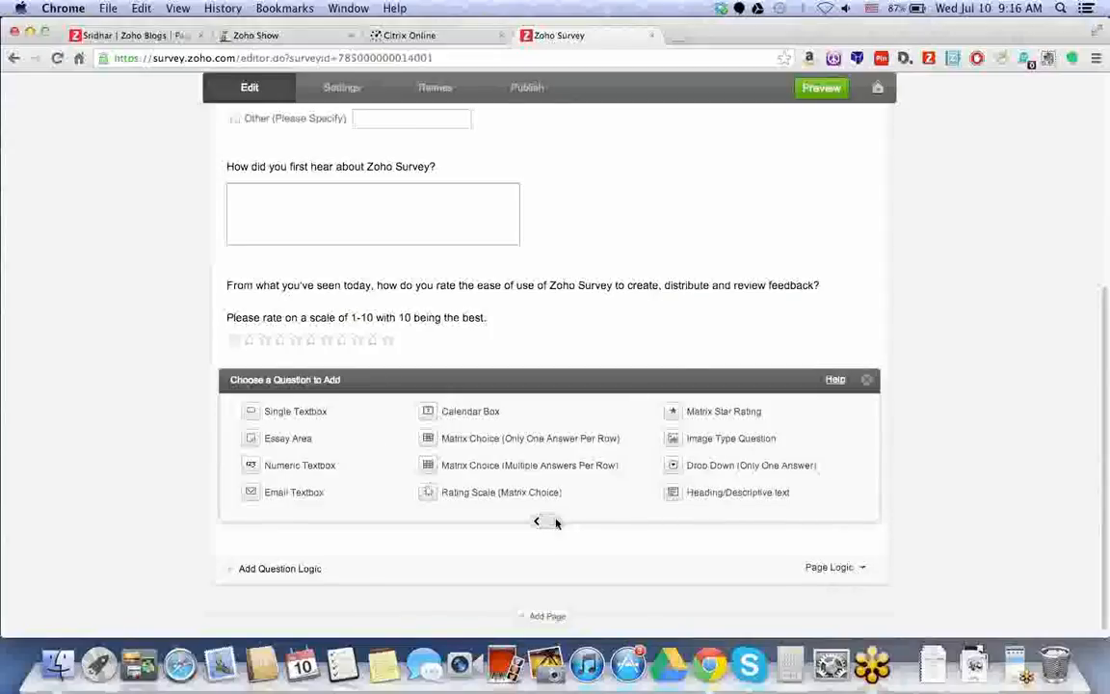
pyautogui.click(555, 521)
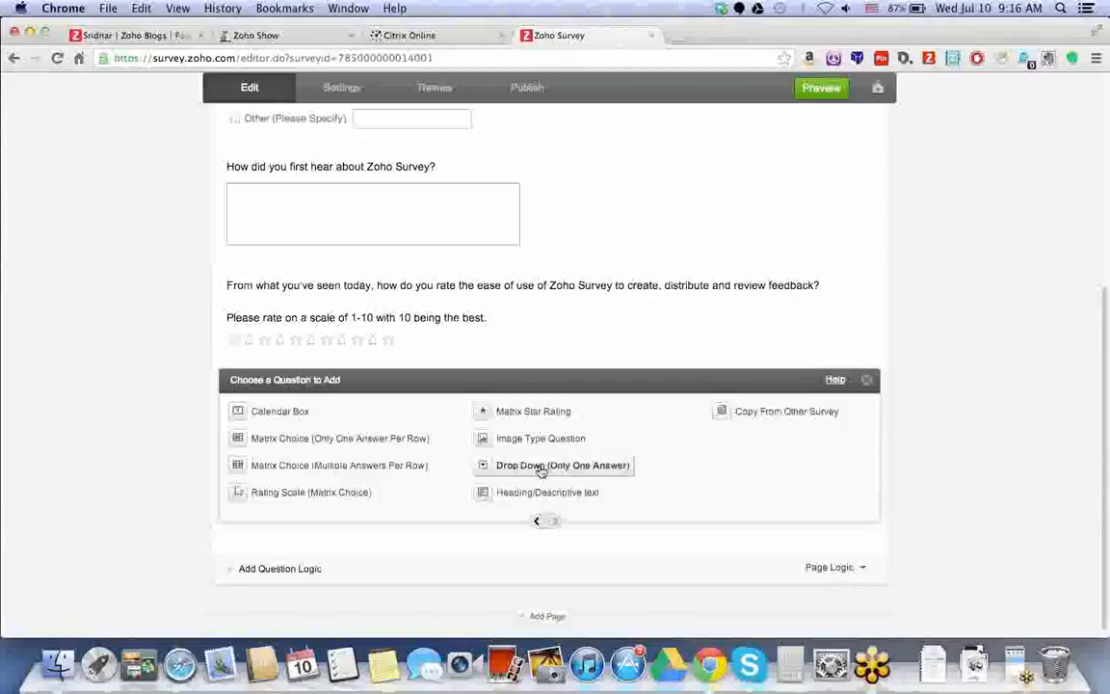
pyautogui.click(541, 469)
# Enter the choices Integration with many other apps, Ease of use, Clean interface, and Something fun and new.
pyautogui.write('What do you f')
pyautogui.write('hink is the best part of Zoho Survey')
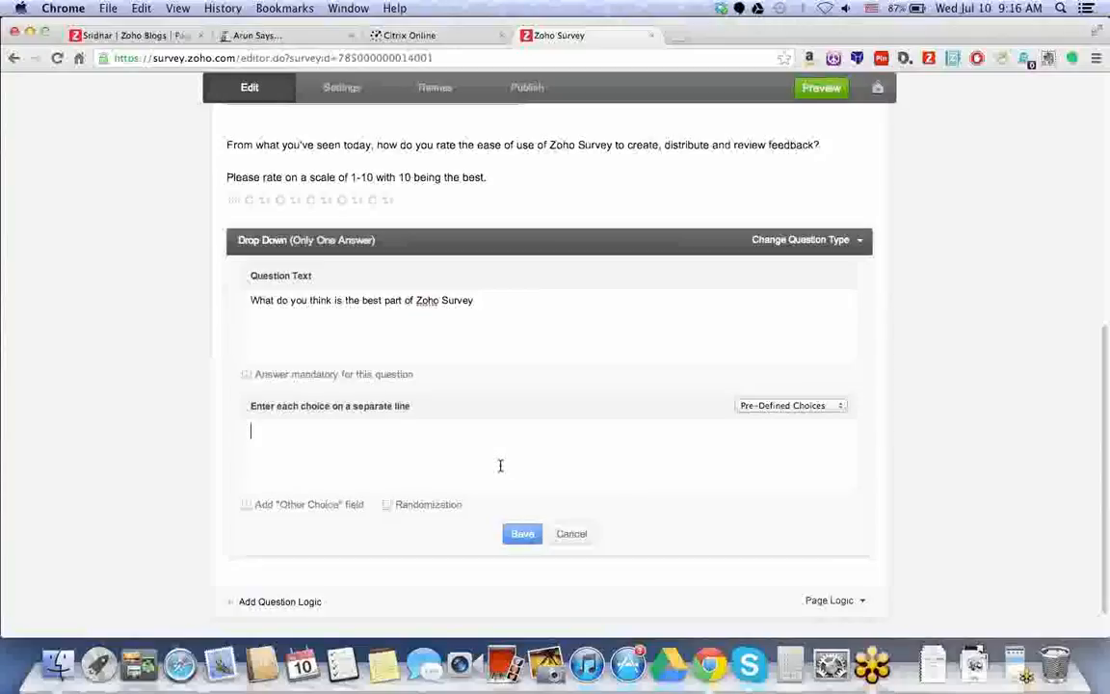
pyautogui.write('Int')
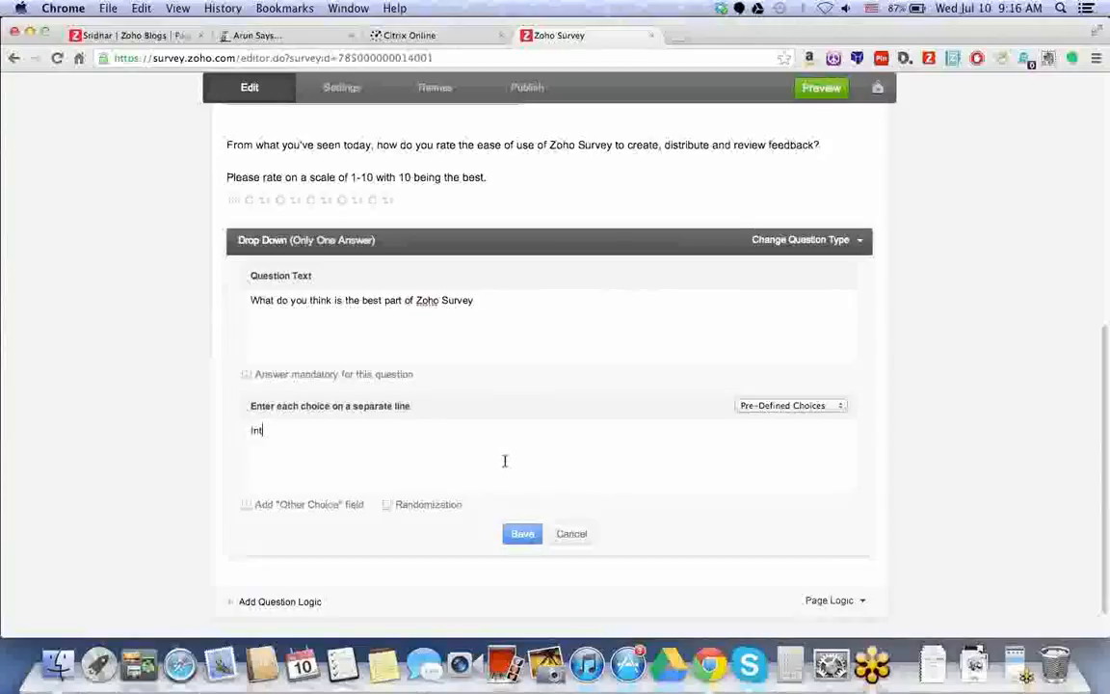
pyautogui.write('egration with')
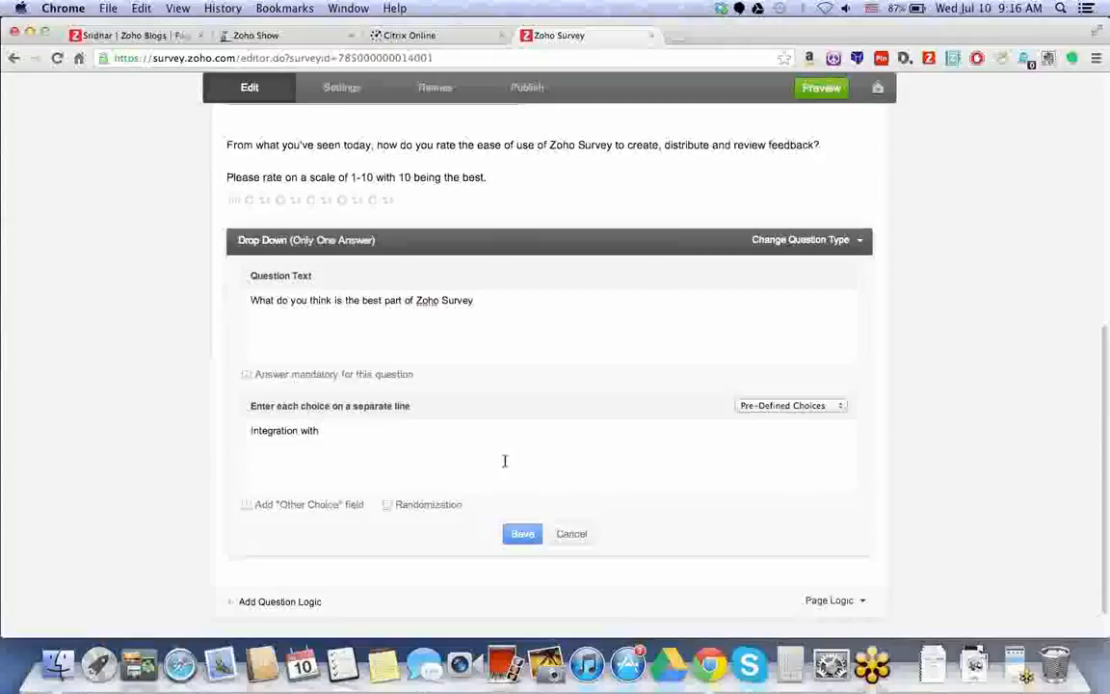
pyautogui.write(' many other apps')
pyautogui.press('Return')
pyautogui.write('Ease of')
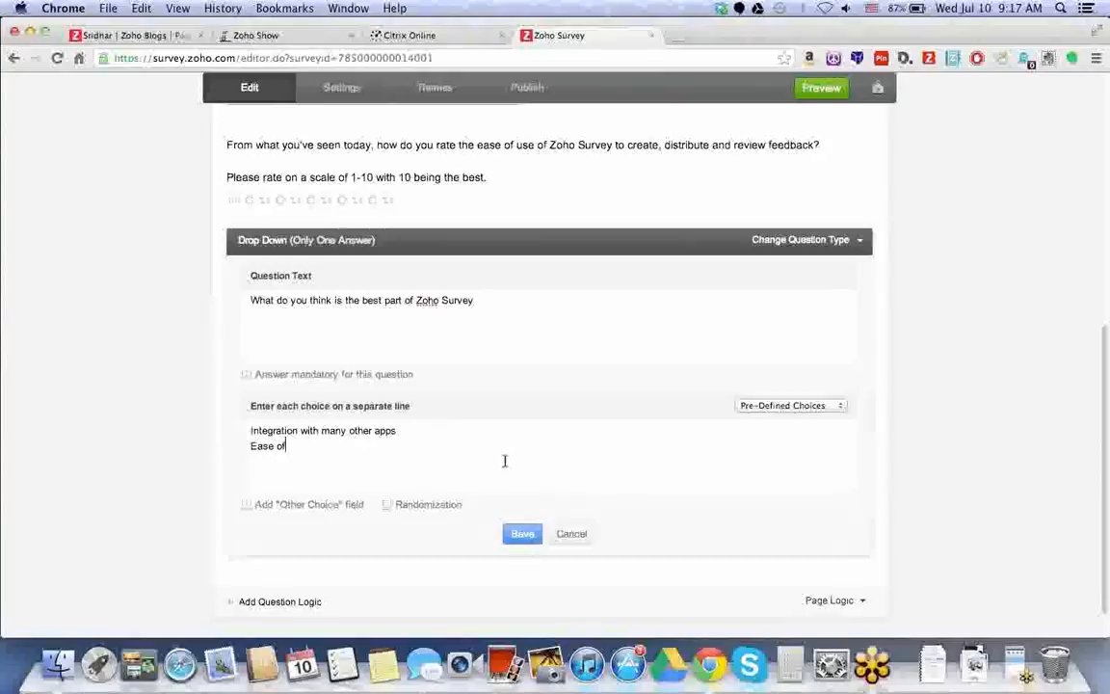
pyautogui.write(' use')
pyautogui.press('Return')
pyautogui.write('Cl')
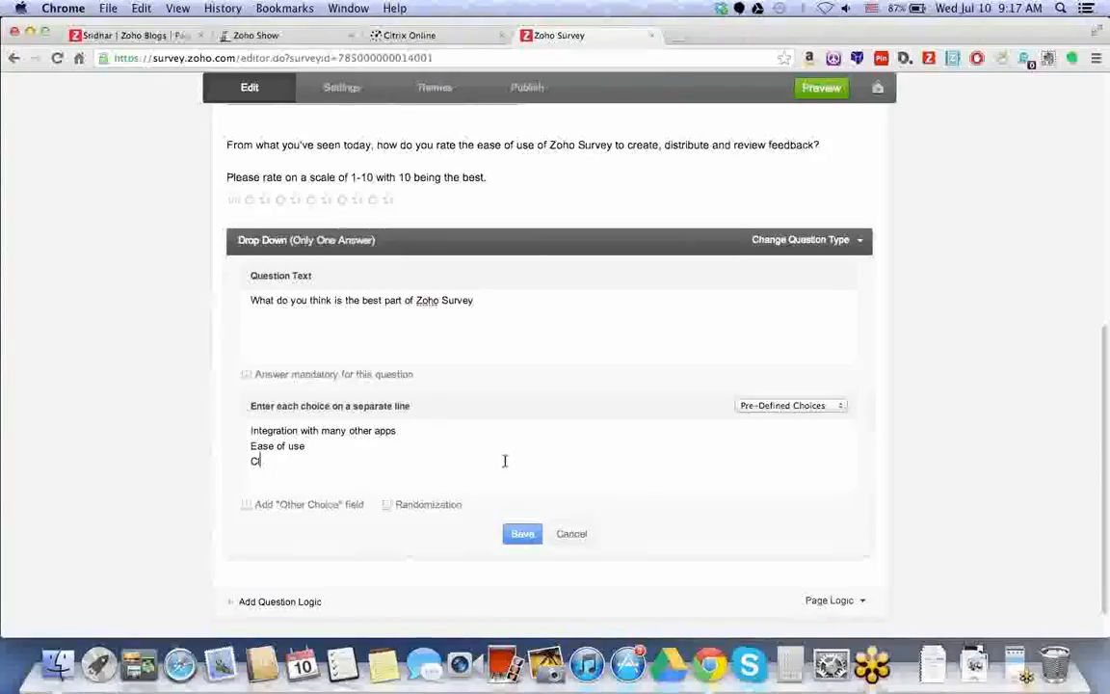
pyautogui.write('ean interface')
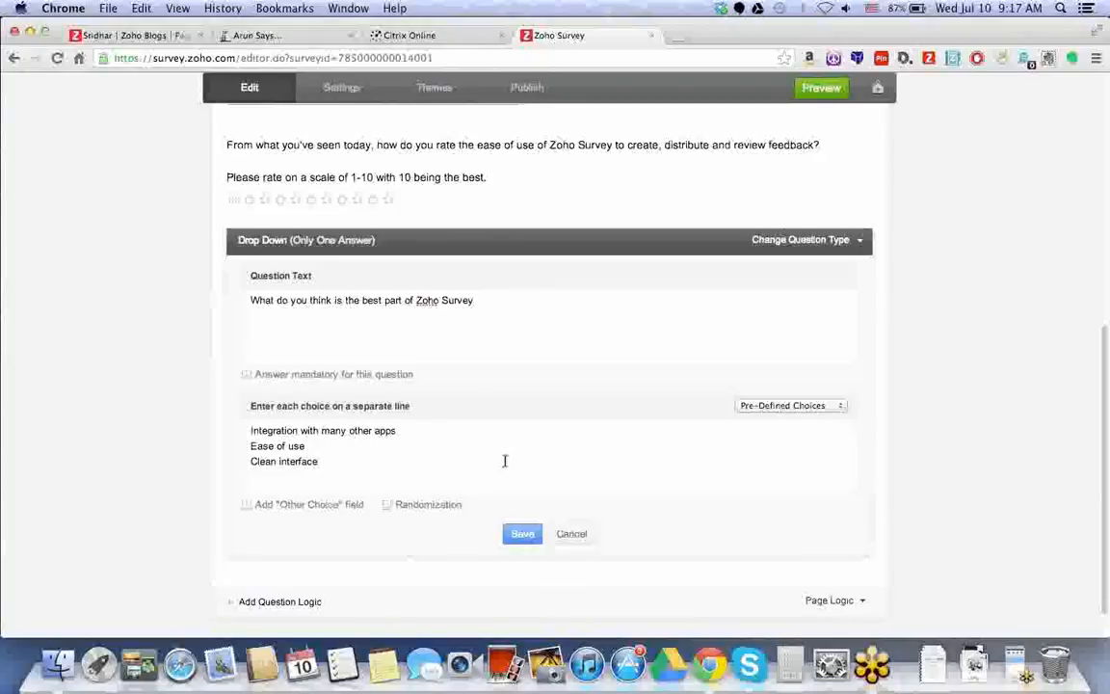
pyautogui.press('Return')
pyautogui.write('Something fun and new')
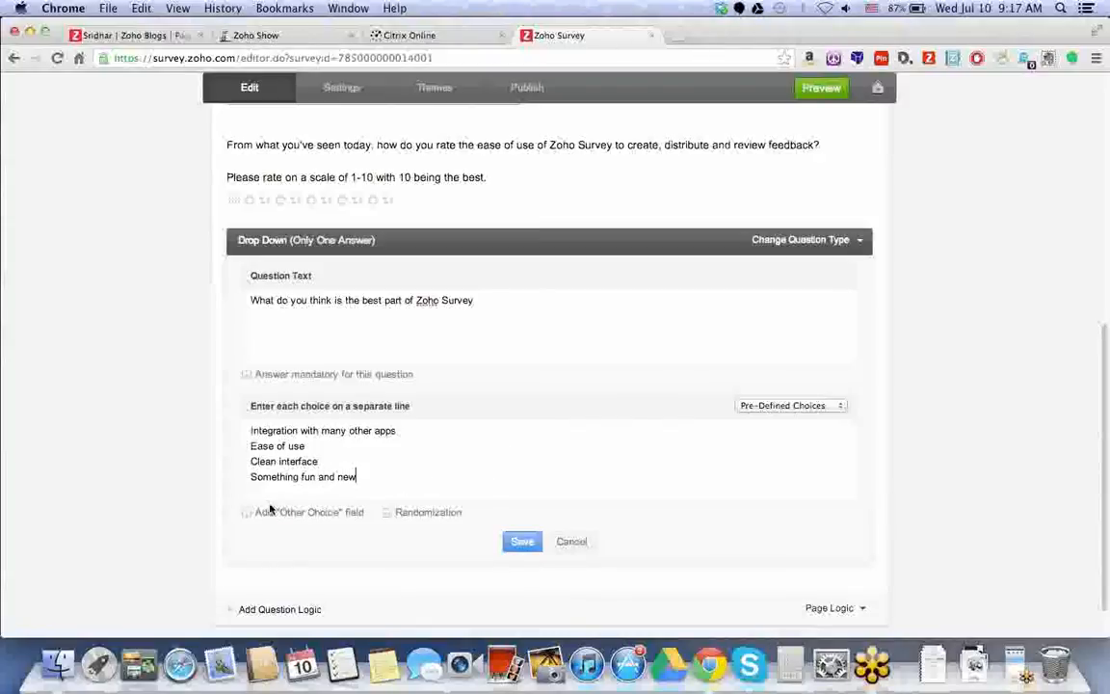
# Add an Other choice, randomize the answer order, and save the drop-down question.
pyautogui.click(246, 512)
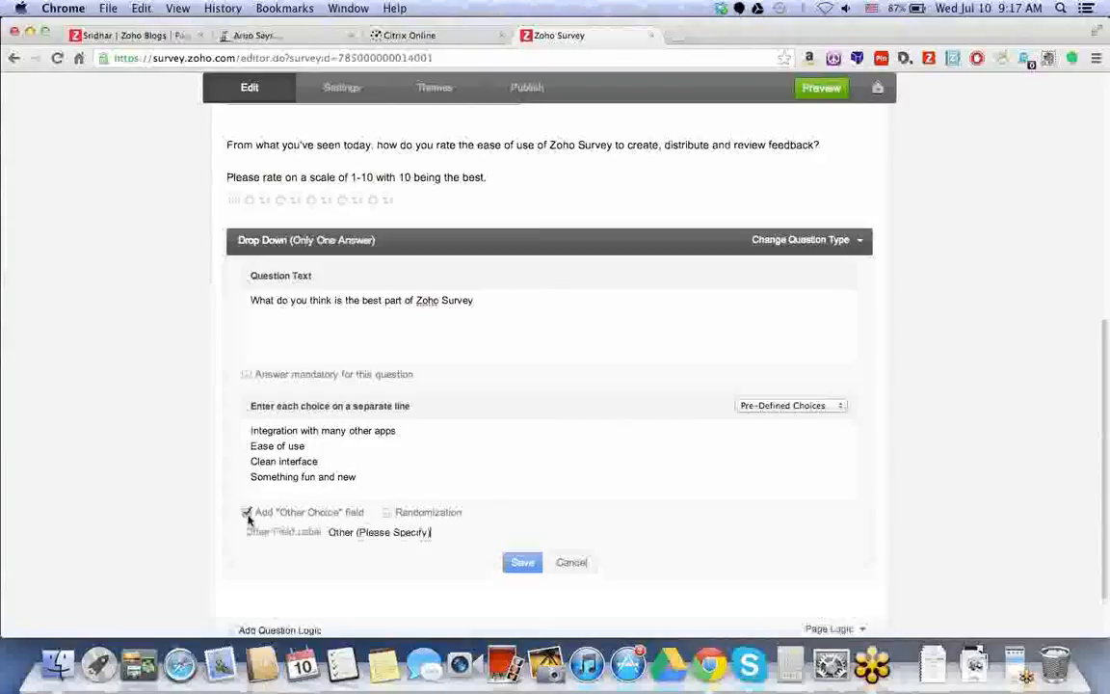
pyautogui.click(387, 512)
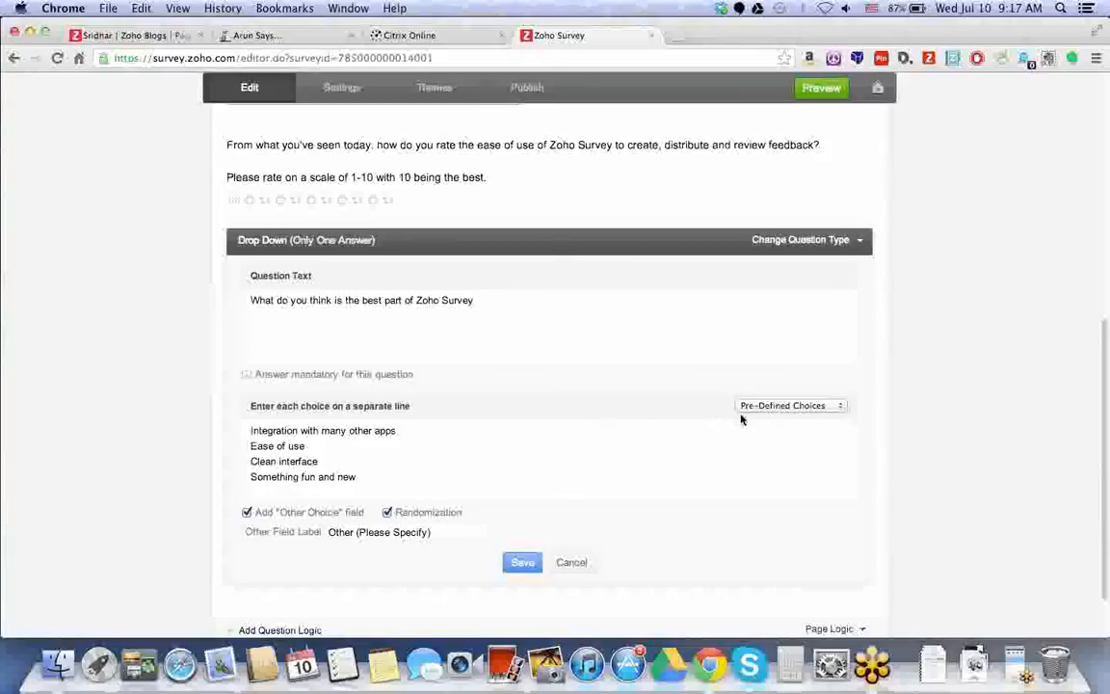
pyautogui.click(810, 405)
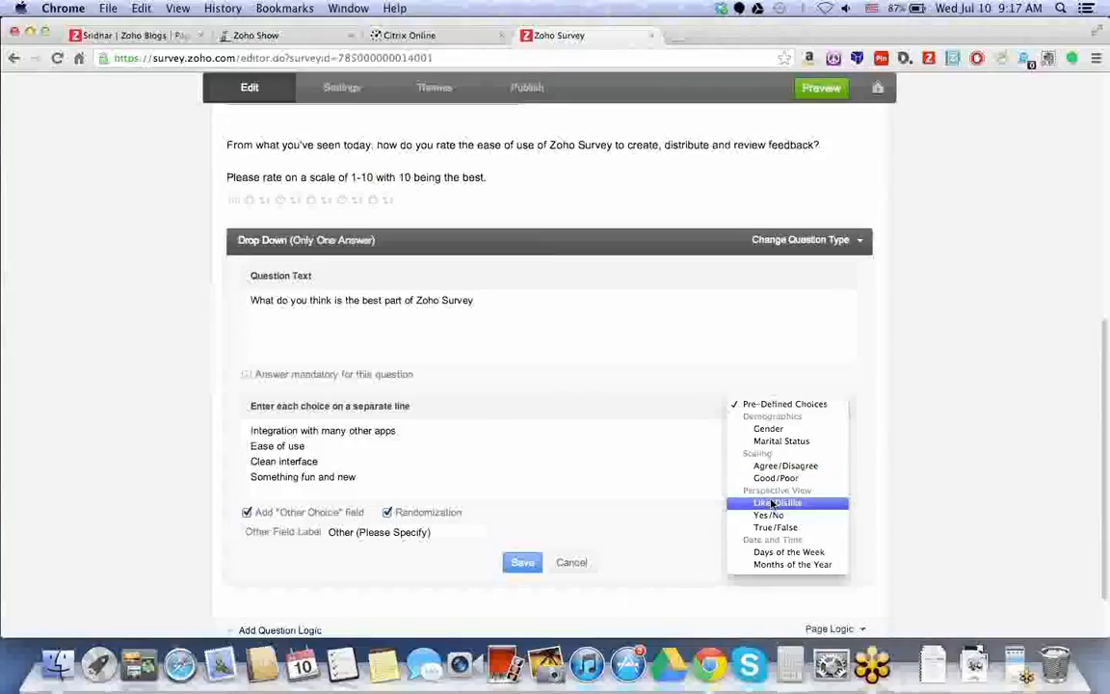
pyautogui.click(668, 470)
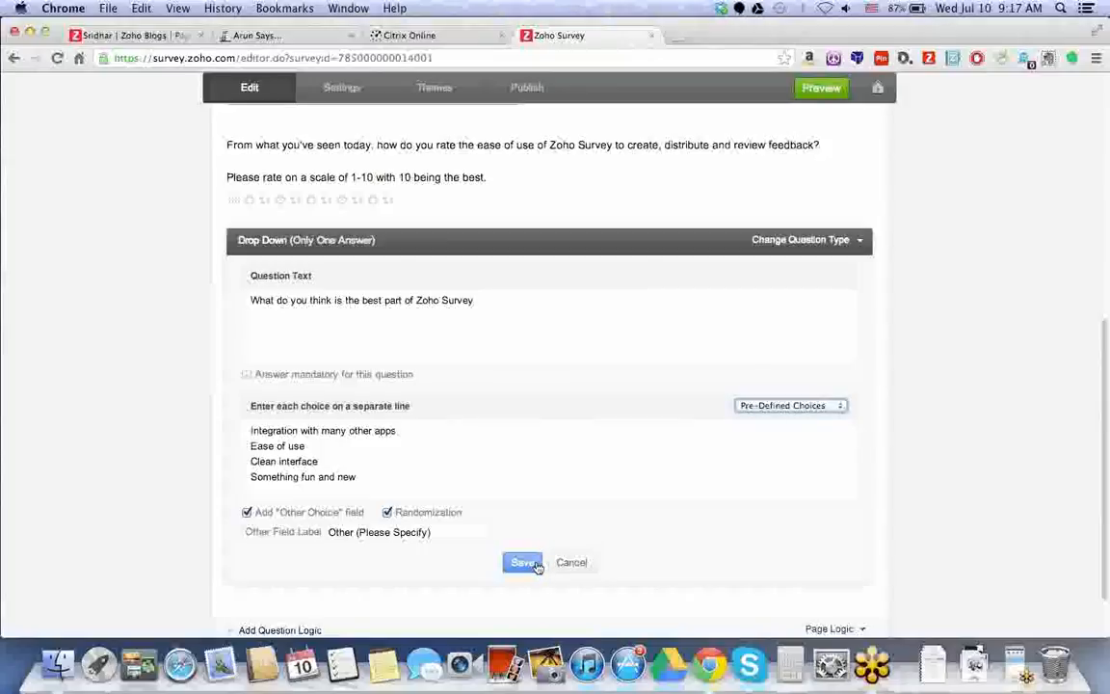
pyautogui.click(535, 564)
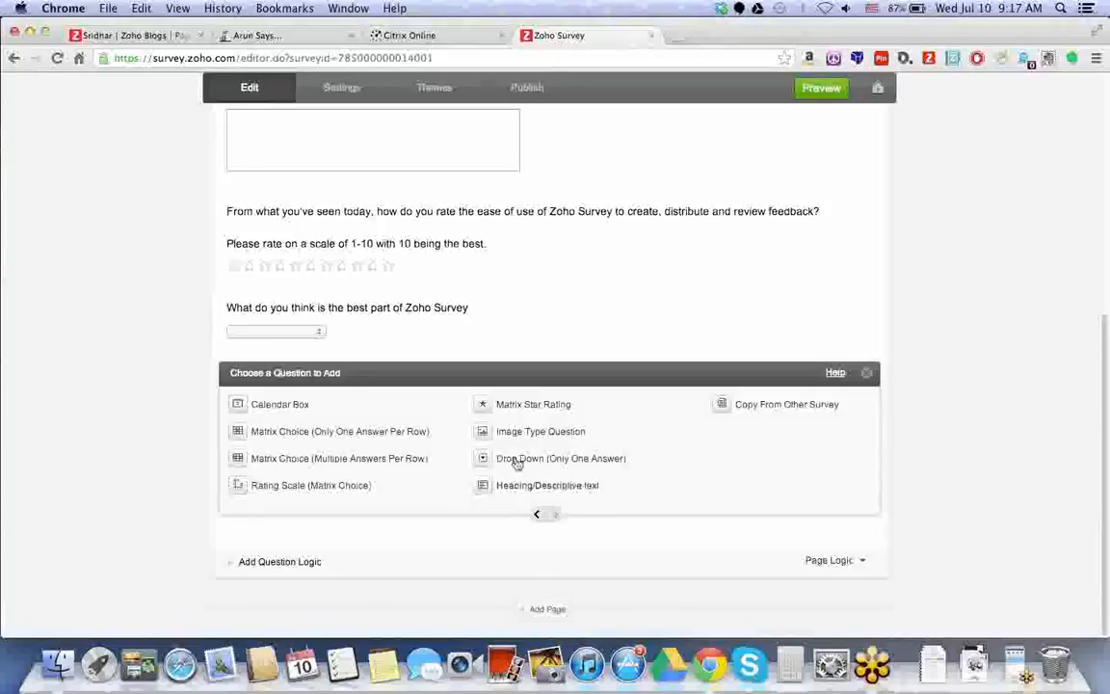
pyautogui.click(515, 459)
pyautogui.scroll(-3, 512, 456)
pyautogui.write('H')
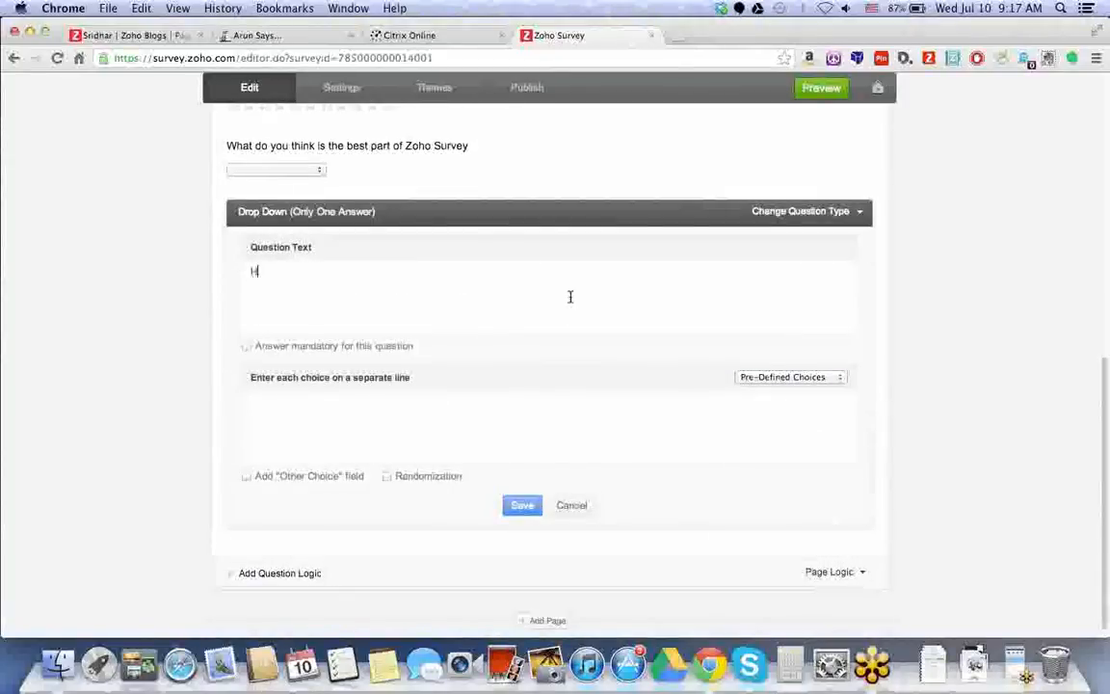
pyautogui.write('Ow do')
pyautogui.press('BackSpace')
pyautogui.press('BackSpace')
pyautogui.press('BackSpace')
pyautogui.press('BackSpace')
pyautogui.press('BackSpace')
pyautogui.press('BackSpace')
pyautogui.write('o')
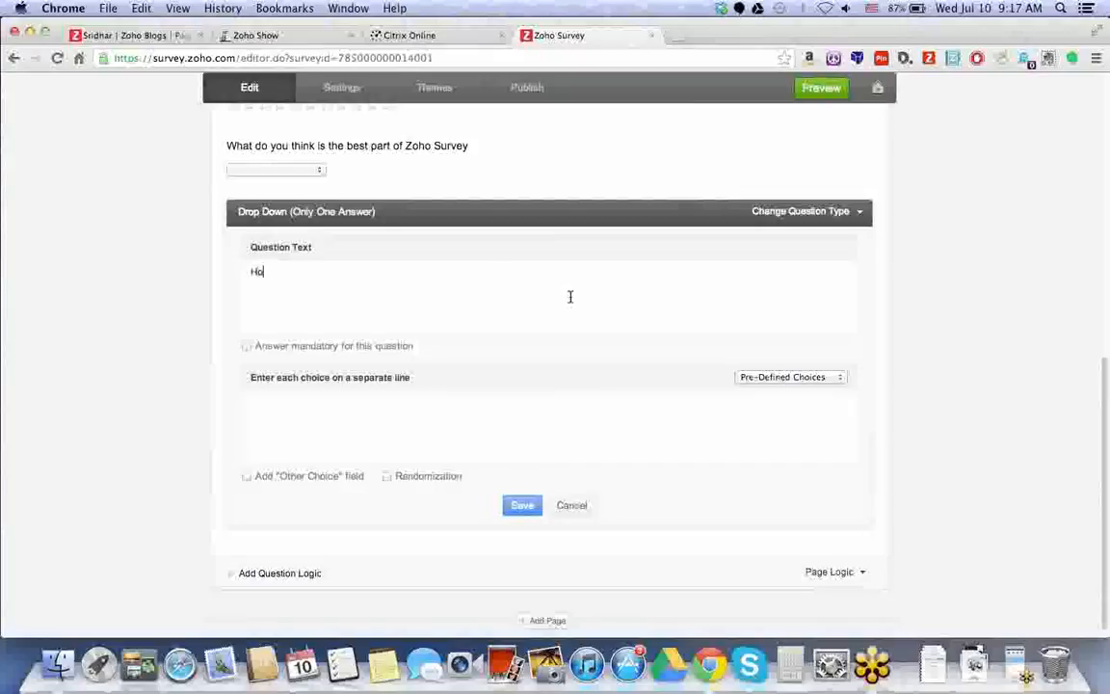
pyautogui.write('w dyou l')
pyautogui.press('BackSpace')
pyautogui.press('BackSpace')
pyautogui.press('BackSpace')
pyautogui.press('BackSpace')
pyautogui.press('BackSpace')
pyautogui.write('o')
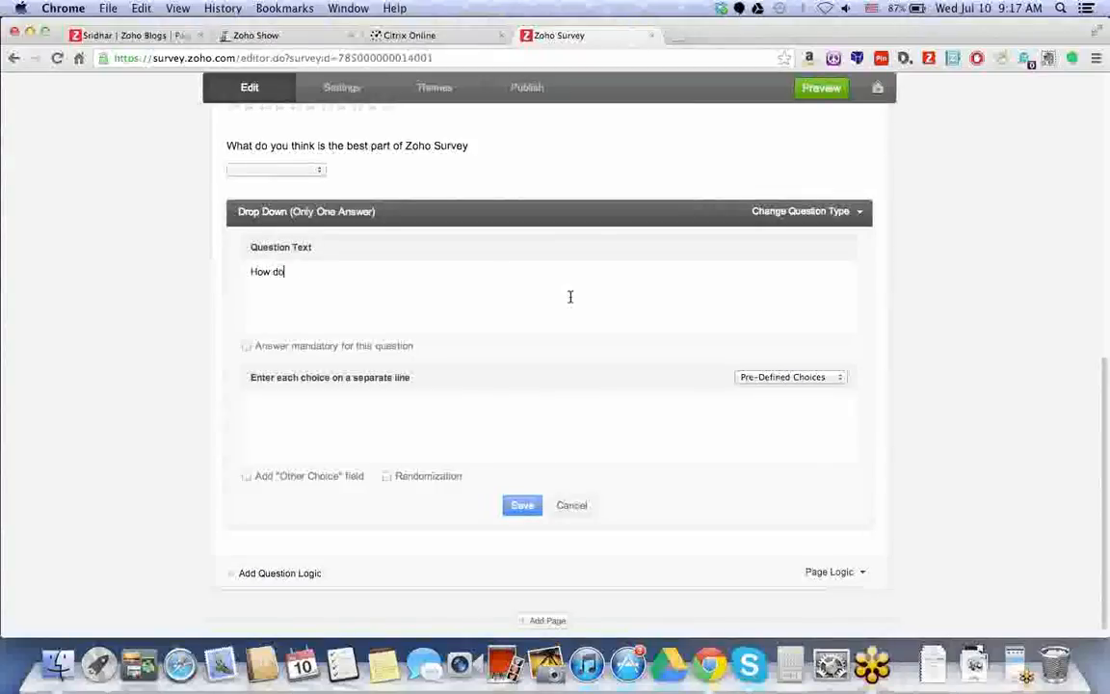
pyautogui.write(' you like Zoho Su')
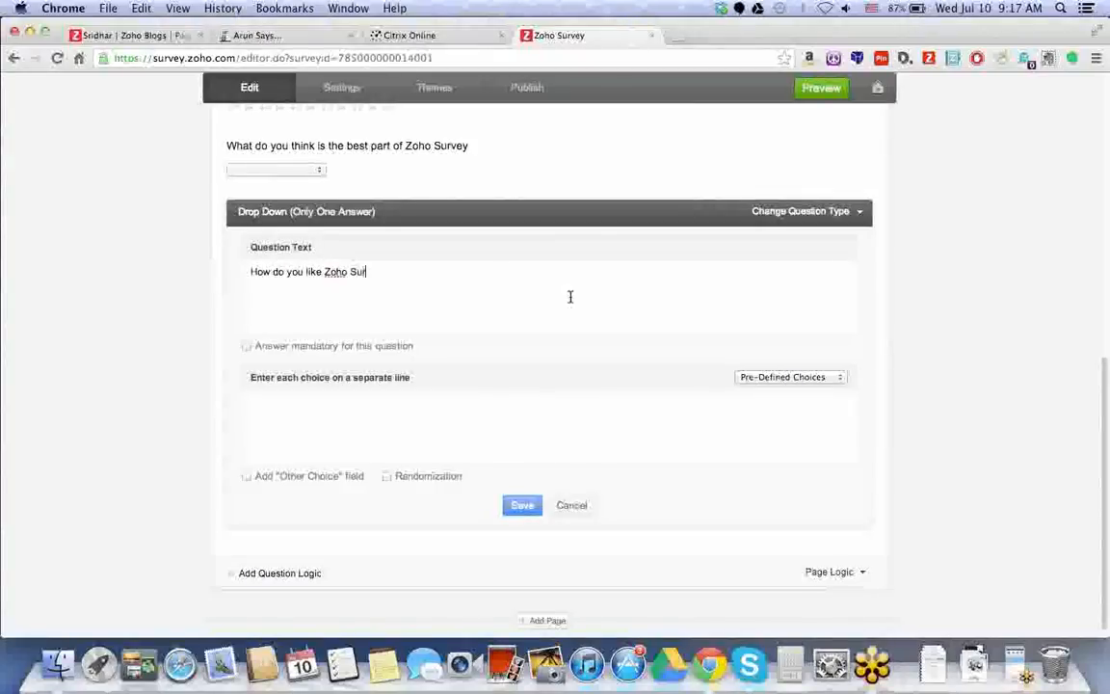
pyautogui.write('rvey')
pyautogui.press('BackSpace')
pyautogui.write('ey?')
pyautogui.click(791, 382)
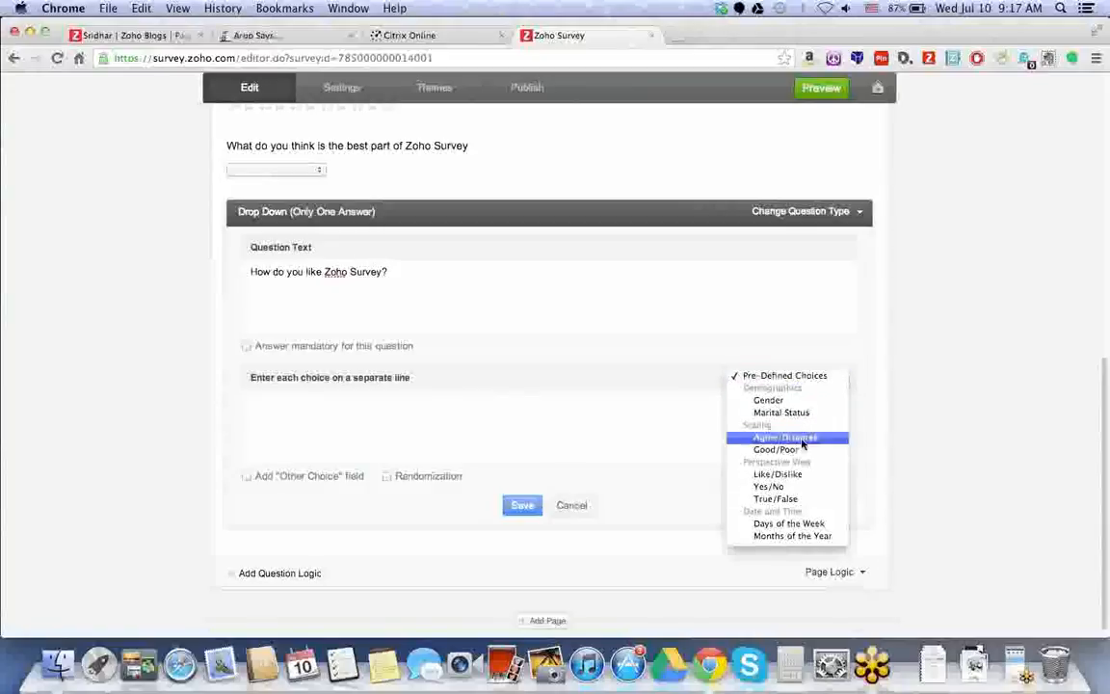
pyautogui.click(785, 437)
pyautogui.moveTo(339, 448); pyautogui.dragTo(717, 382)
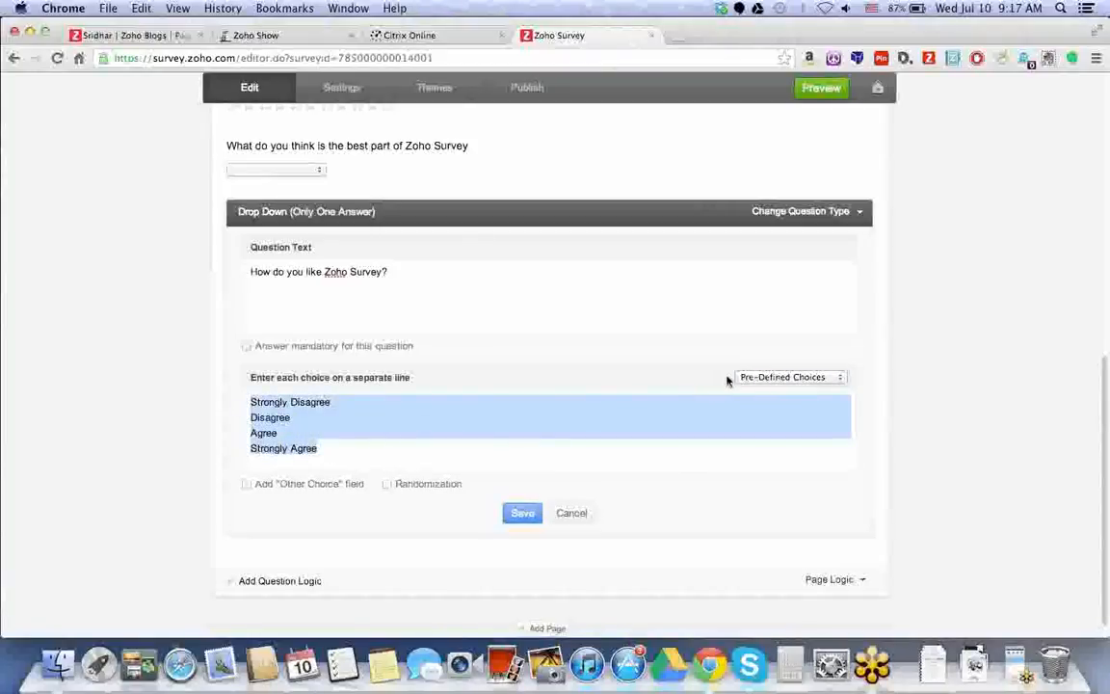
pyautogui.click(750, 380)
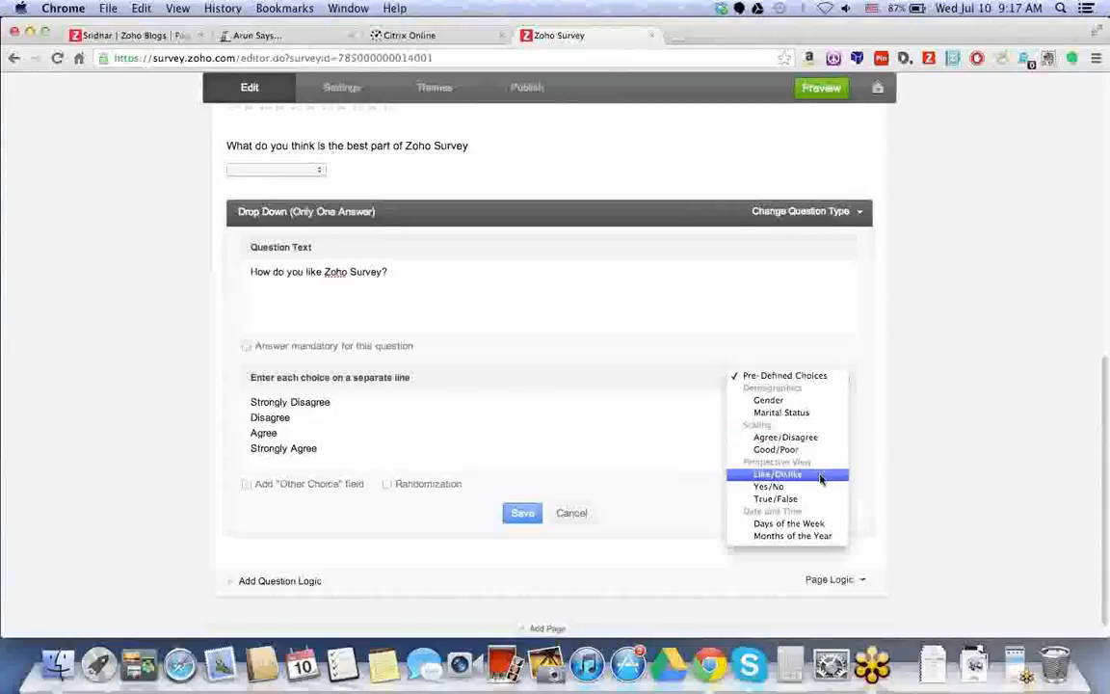
pyautogui.click(801, 523)
pyautogui.click(758, 378)
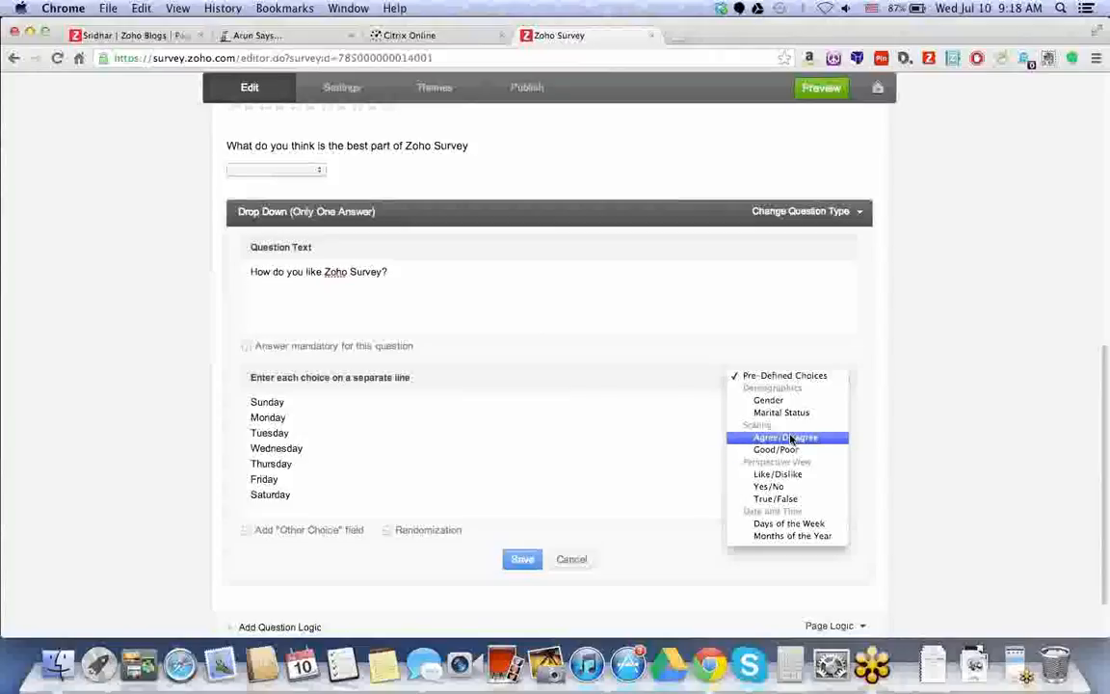
pyautogui.click(768, 400)
pyautogui.click(771, 377)
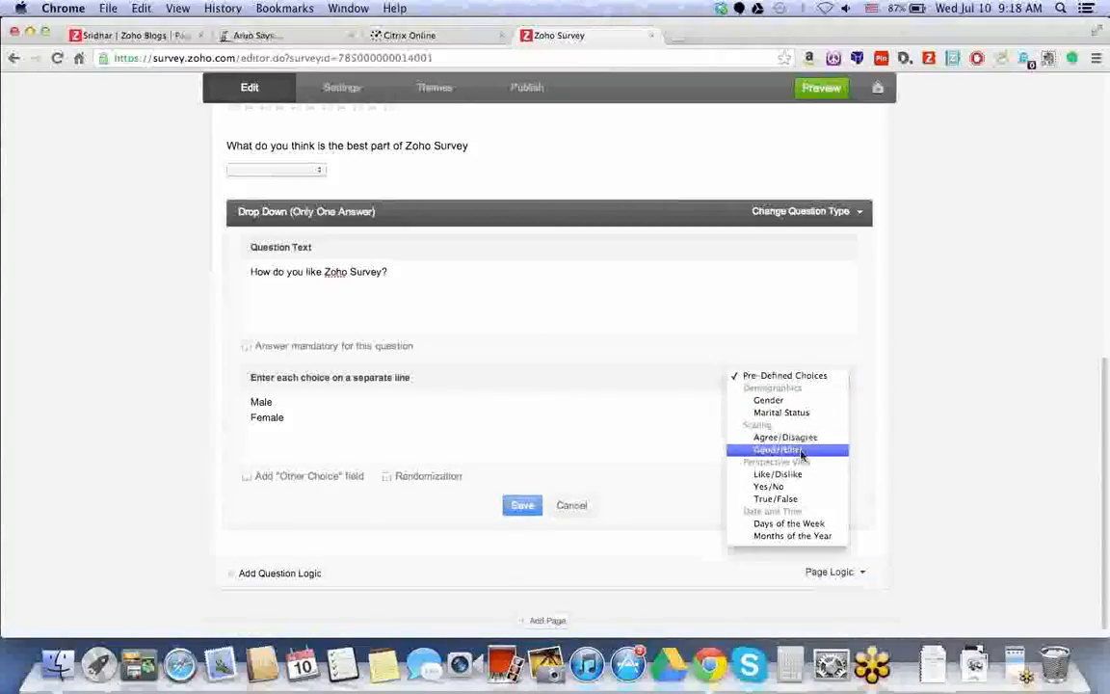
pyautogui.click(796, 473)
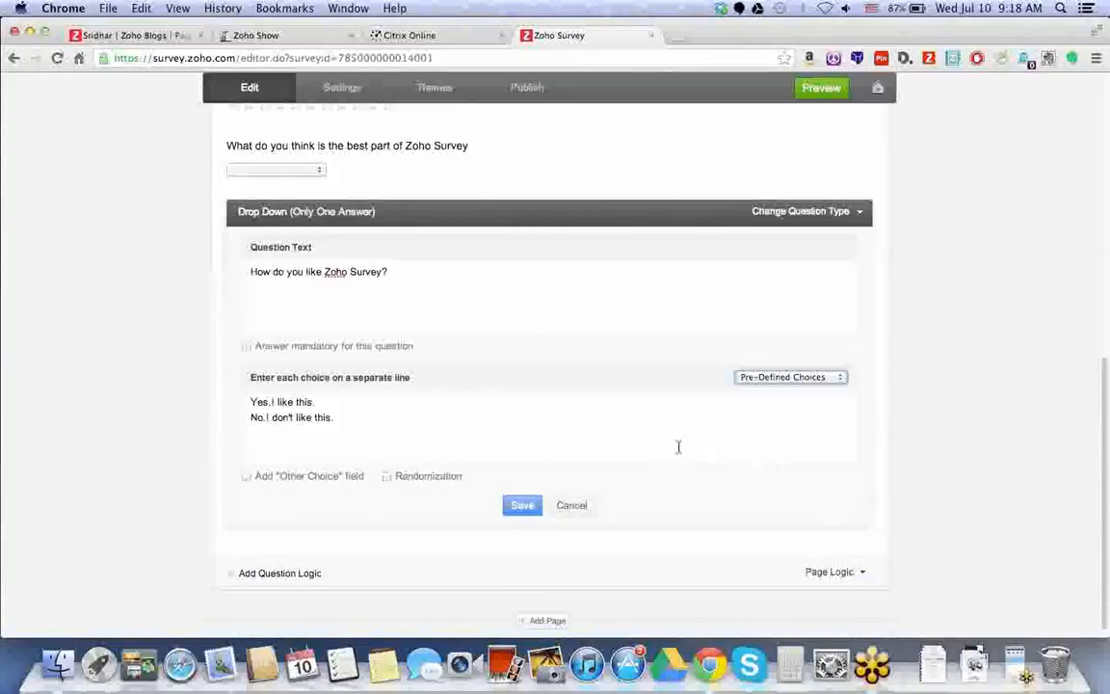
pyautogui.click(577, 512)
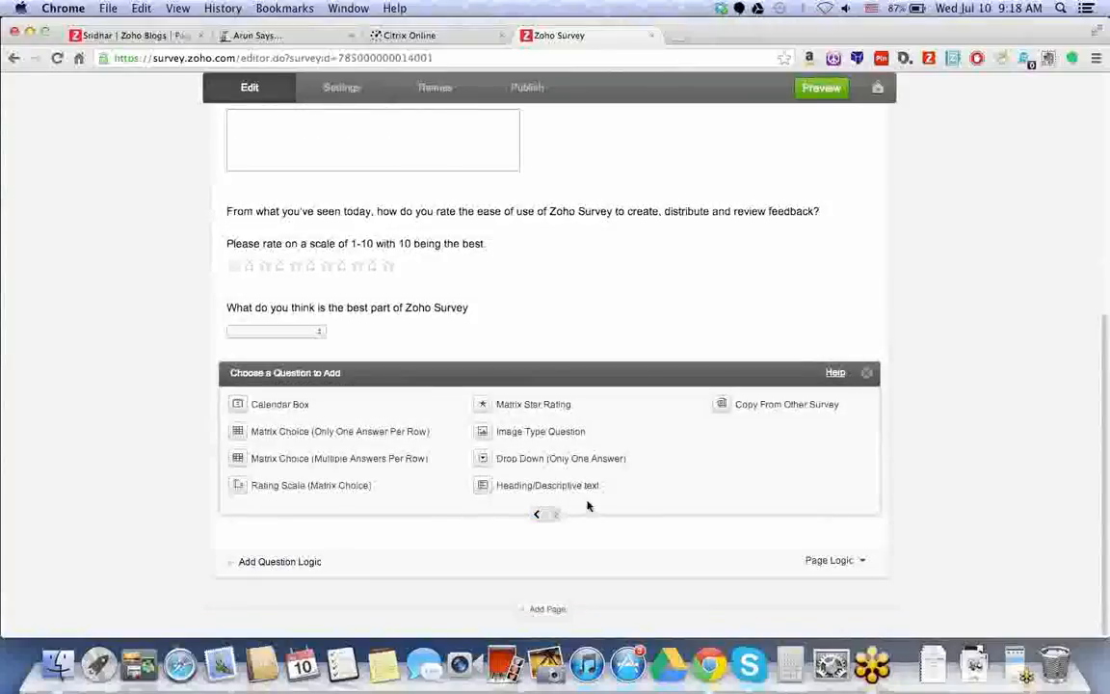
pyautogui.scroll(5, 634, 366)
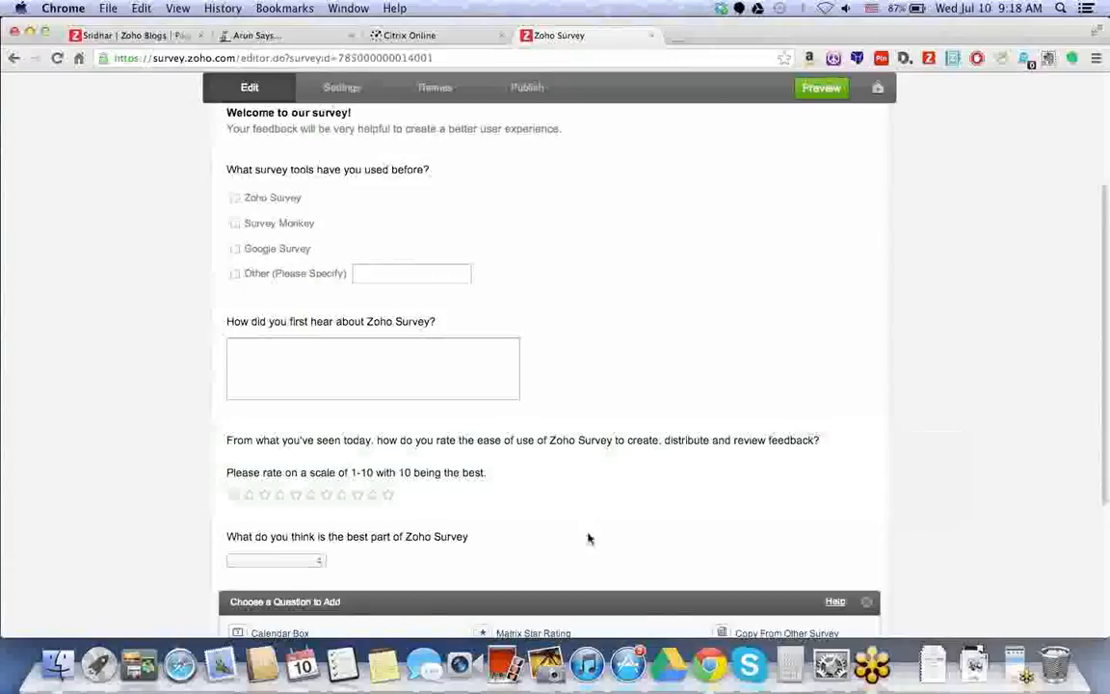
pyautogui.moveTo(589, 541)
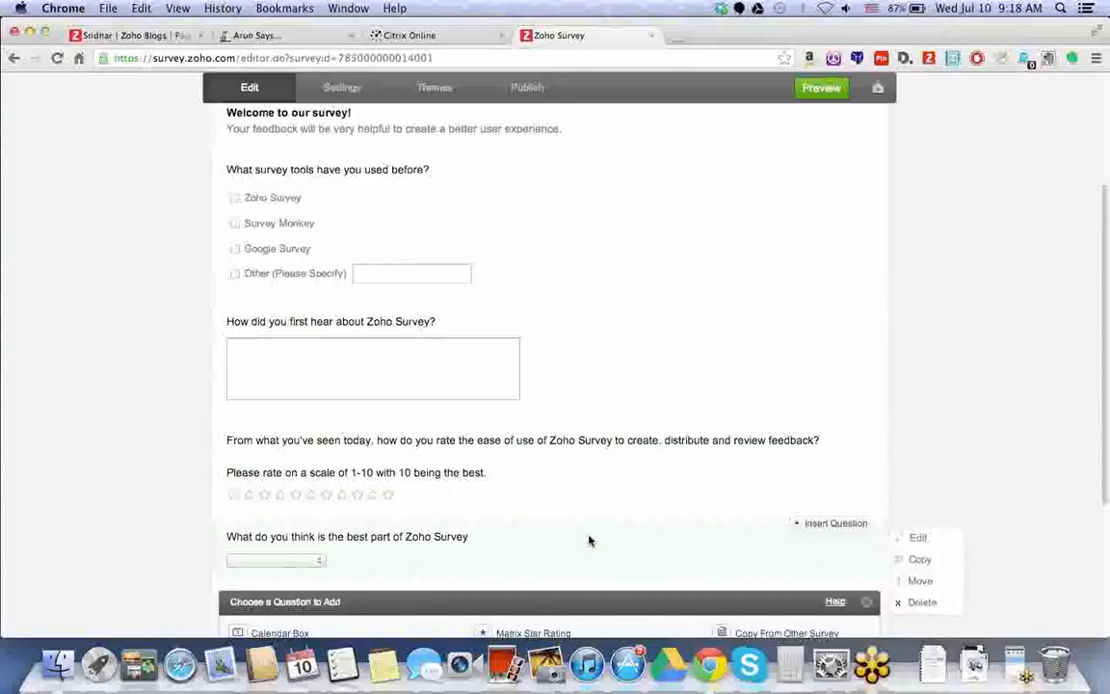
pyautogui.scroll(-1, 590, 541)
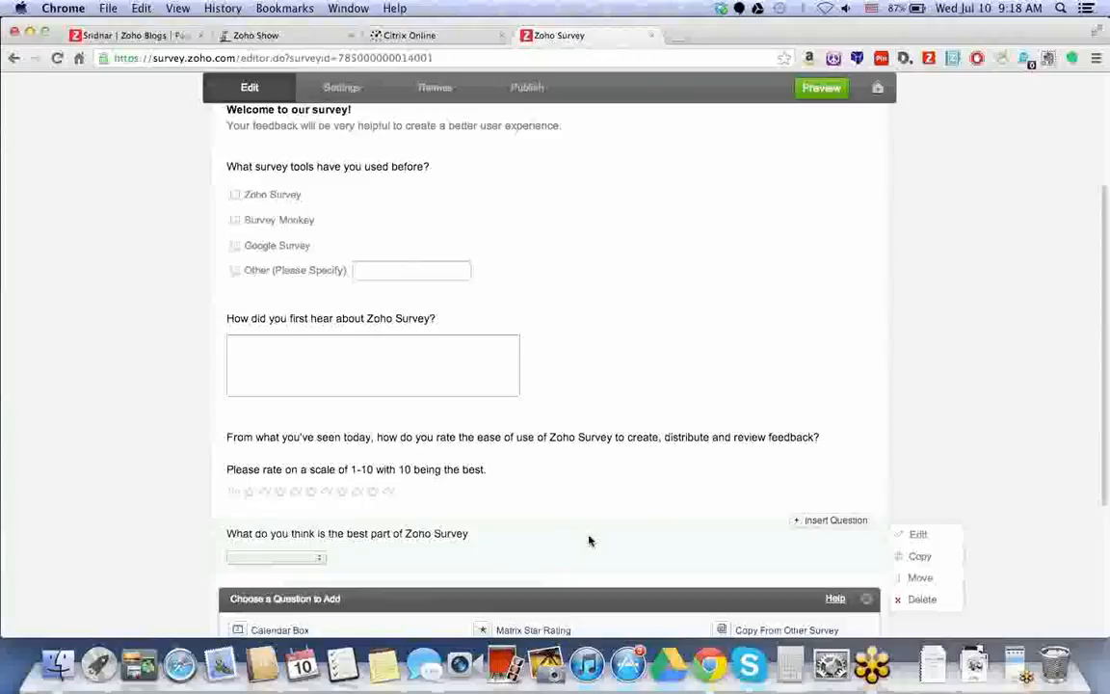
pyautogui.scroll(-5, 590, 540)
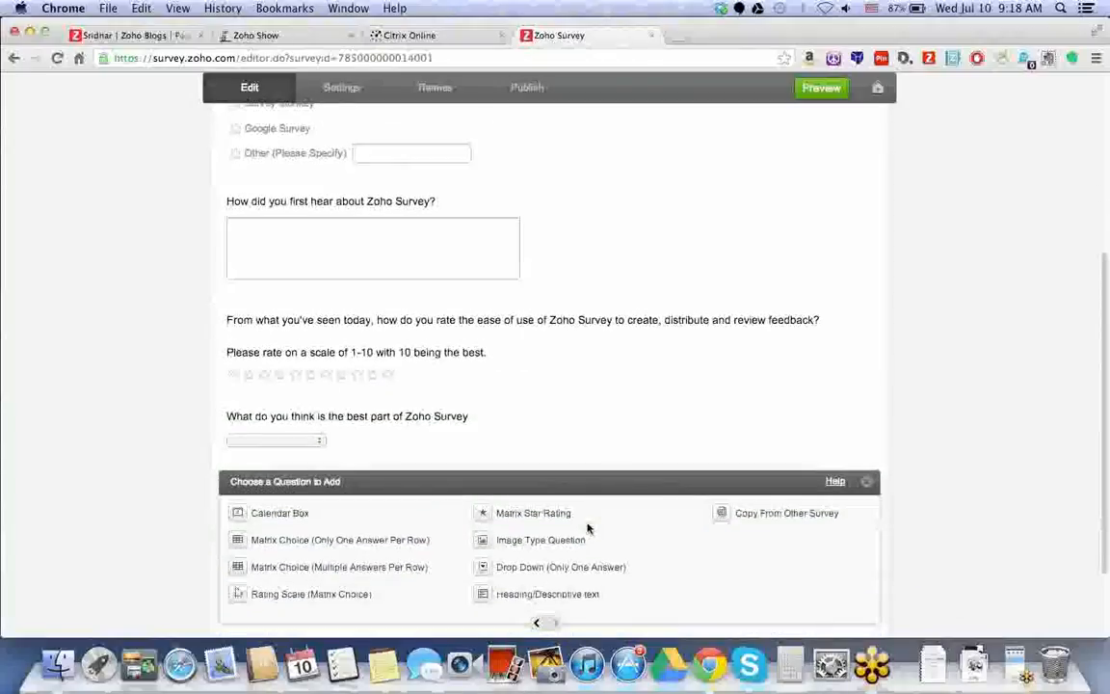
pyautogui.scroll(-1, 588, 528)
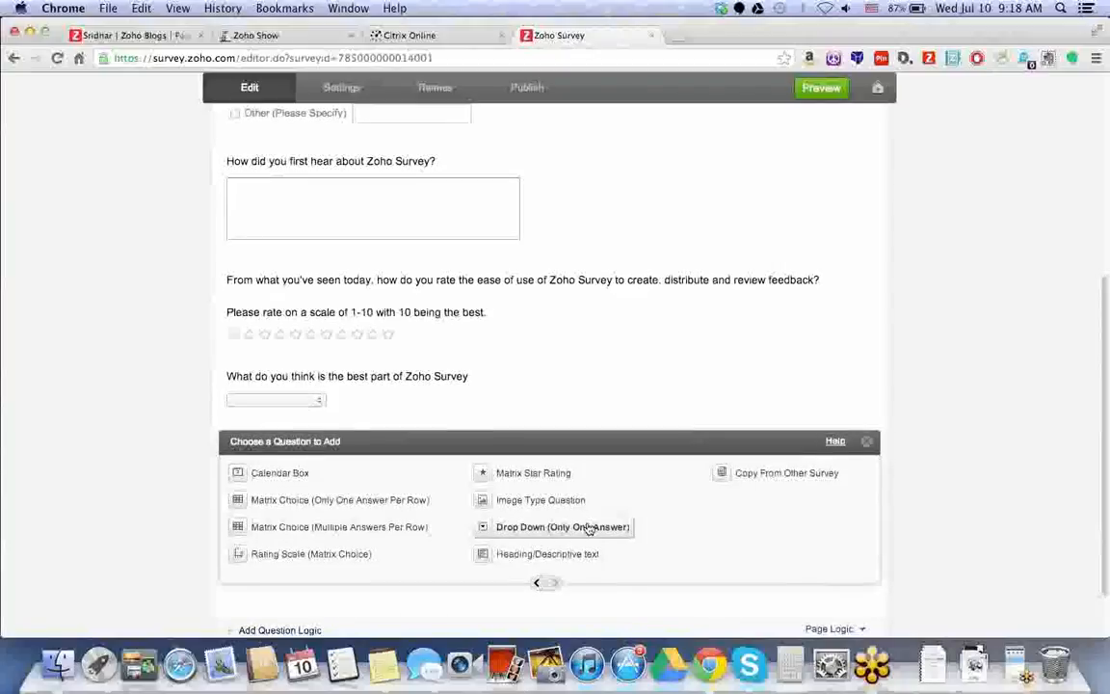
pyautogui.scroll(-2, 543, 559)
pyautogui.click(539, 554)
# Add a single textbox question 'Where is your company from?' and save it.
pyautogui.click(528, 447)
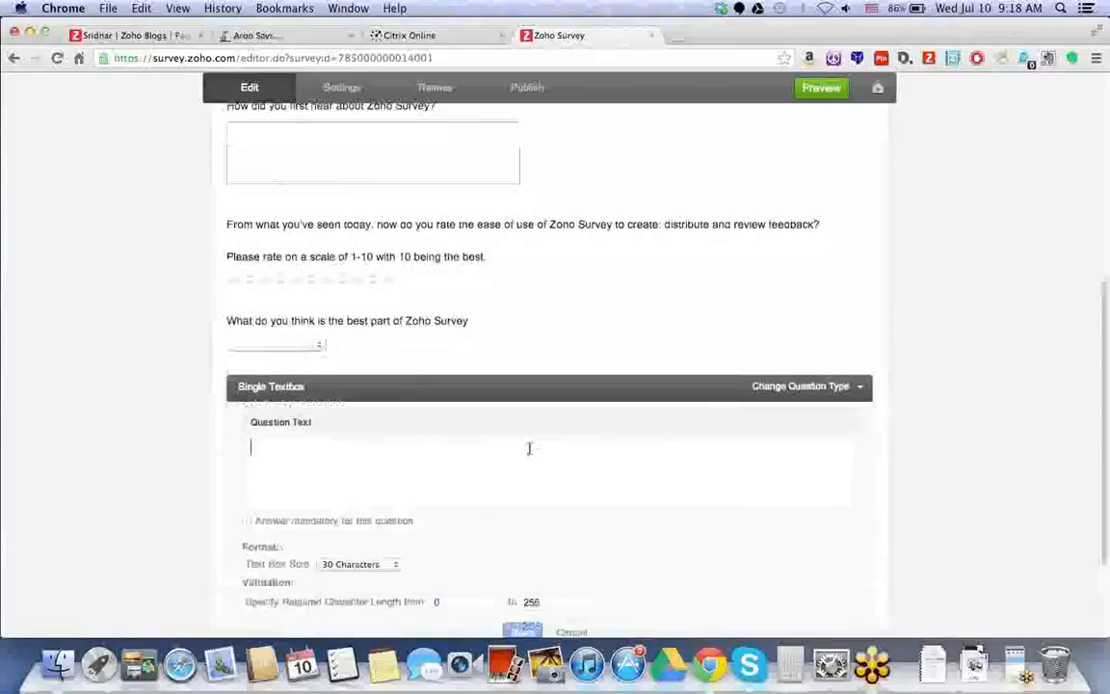
pyautogui.write('Where is your ')
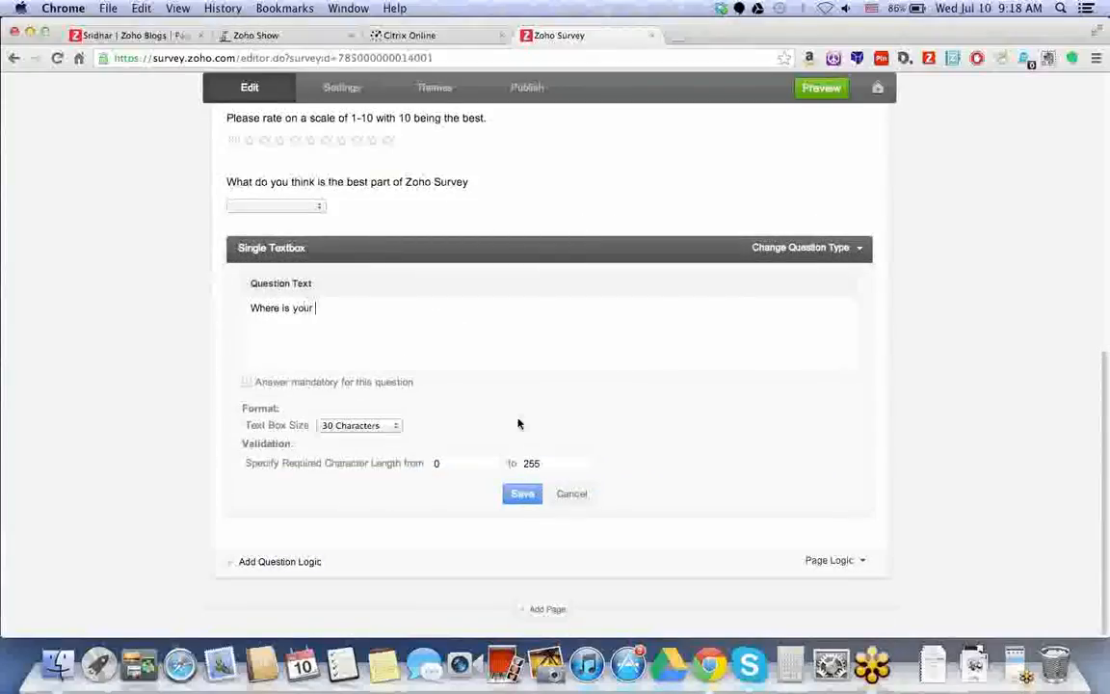
pyautogui.write('company cperate')
pyautogui.press('BackSpace')
pyautogui.press('BackSpace')
pyautogui.press('BackSpace')
pyautogui.press('BackSpace')
pyautogui.press('BackSpace')
pyautogui.press('BackSpace')
pyautogui.write('from?')
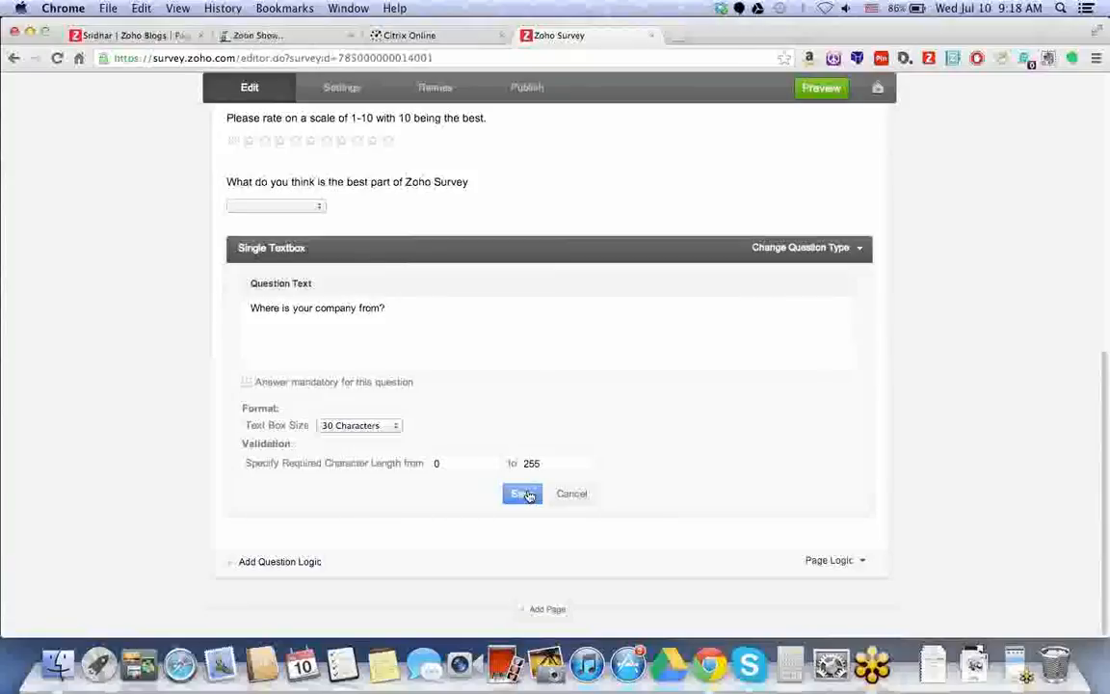
pyautogui.click(527, 495)
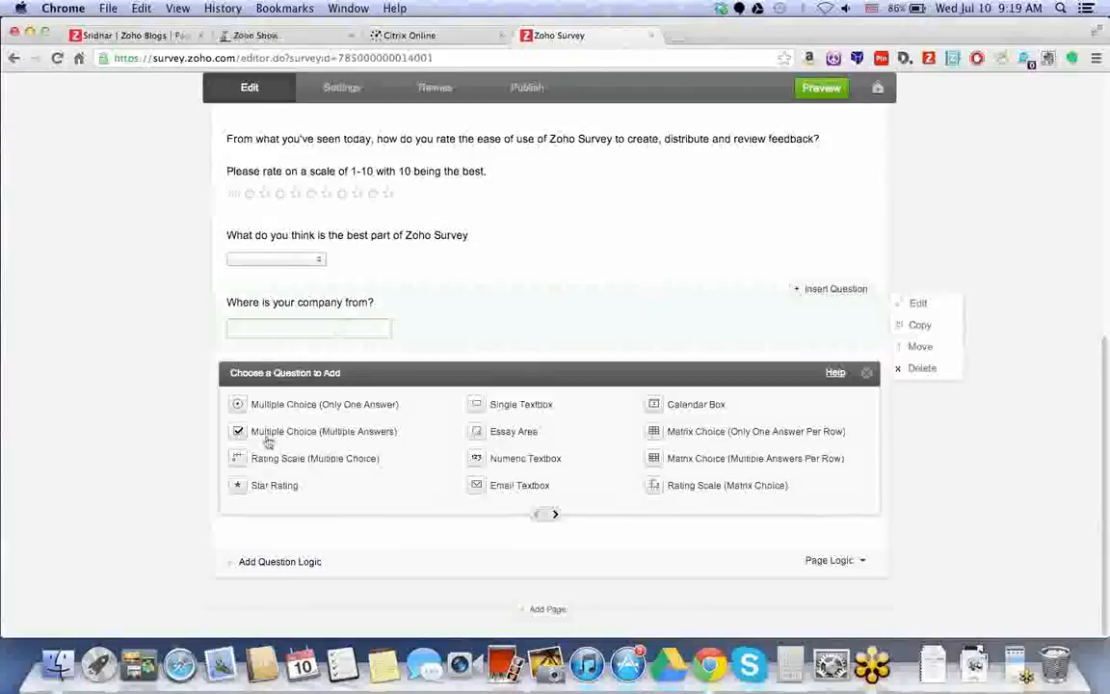
# Reopen the company location question and save it again.
pyautogui.moveTo(342, 344)
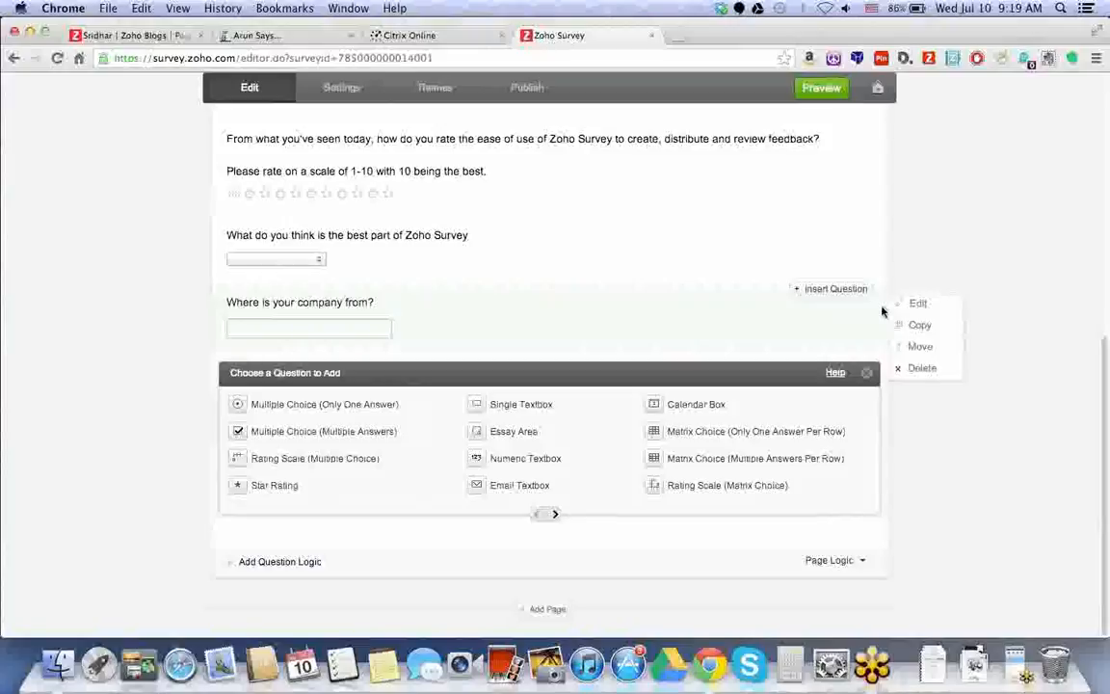
pyautogui.click(917, 303)
pyautogui.scroll(-2, 551, 506)
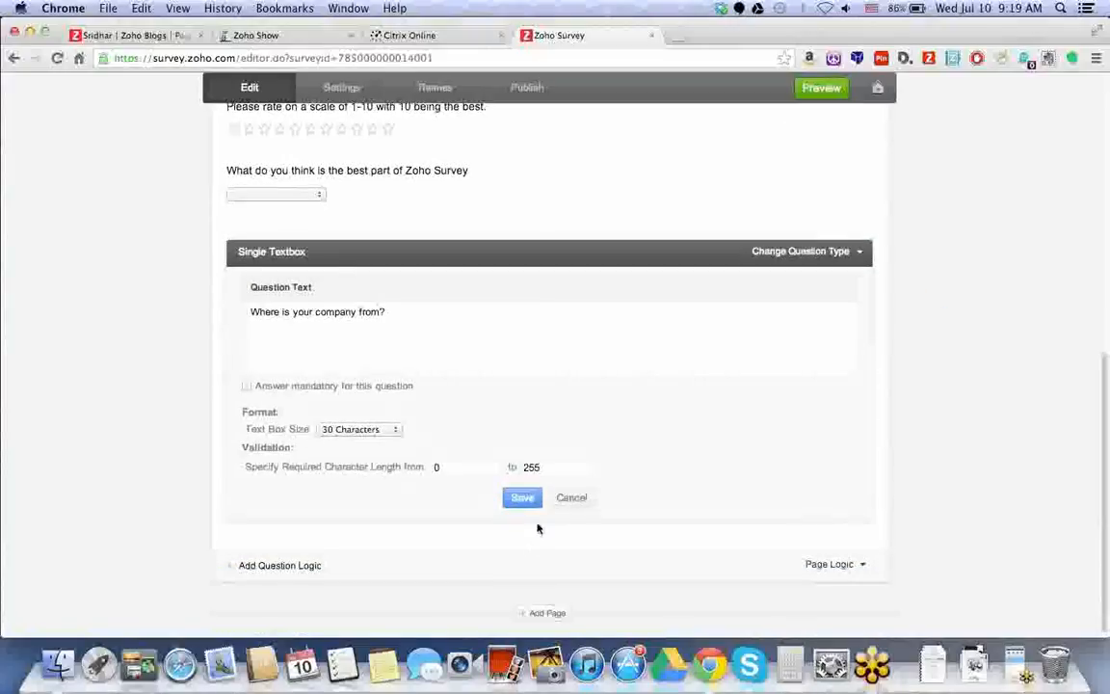
pyautogui.click(527, 503)
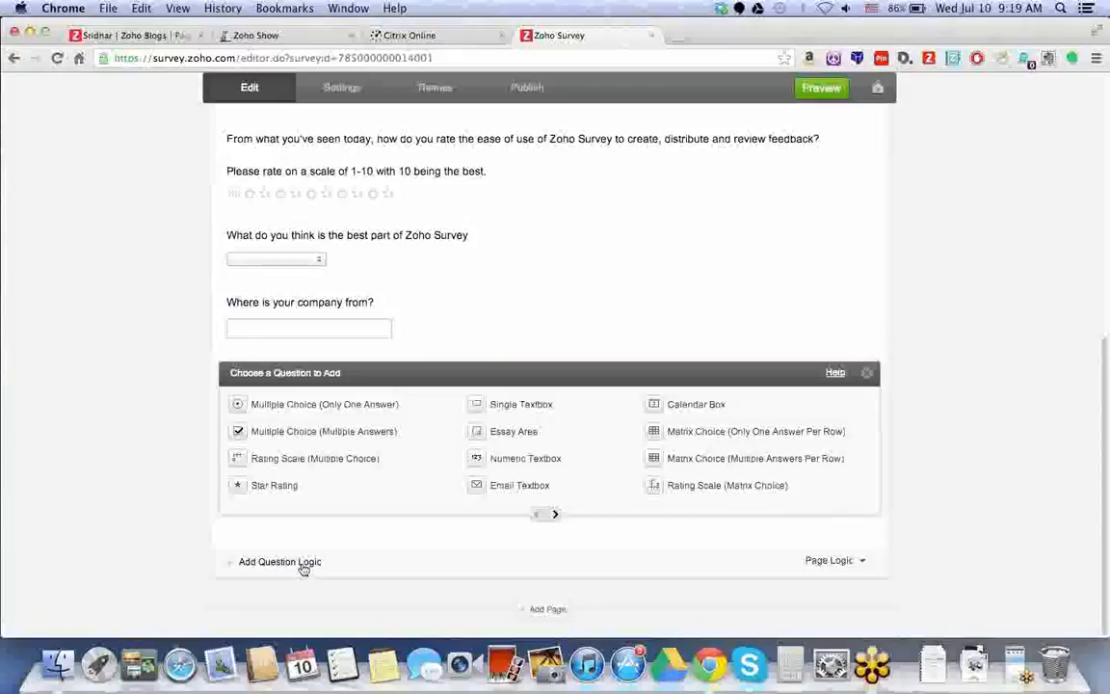
# Add page logic: if 'Where is your company from?' equals U.S.A., go to the Survey End Page.
pyautogui.click(304, 566)
pyautogui.click(439, 424)
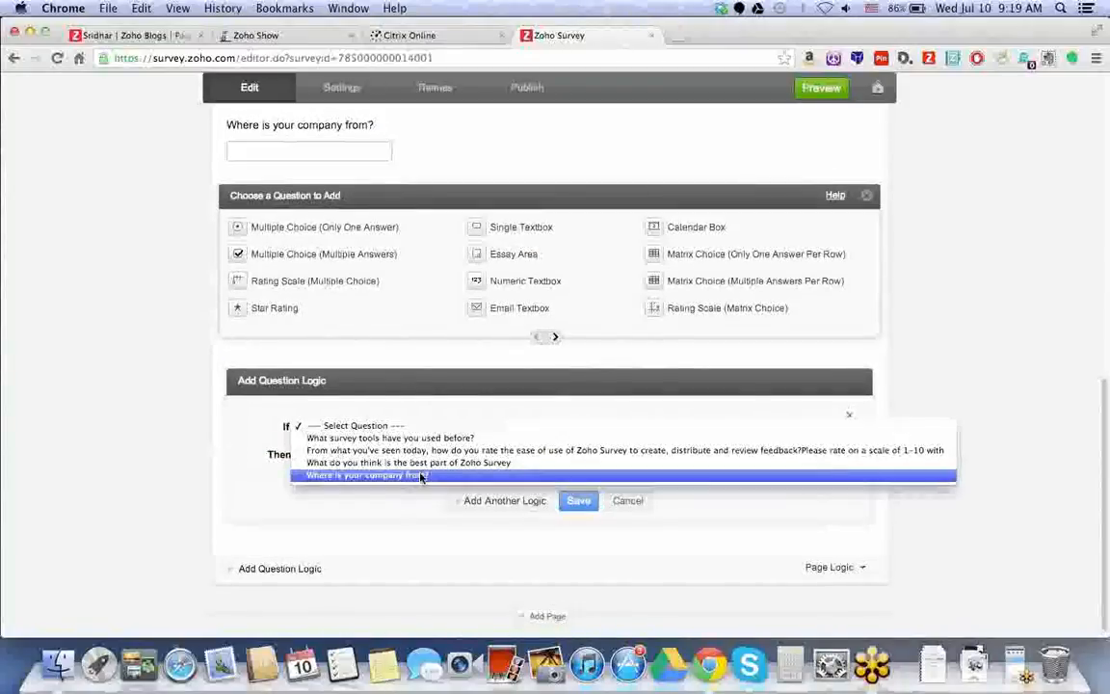
pyautogui.click(421, 477)
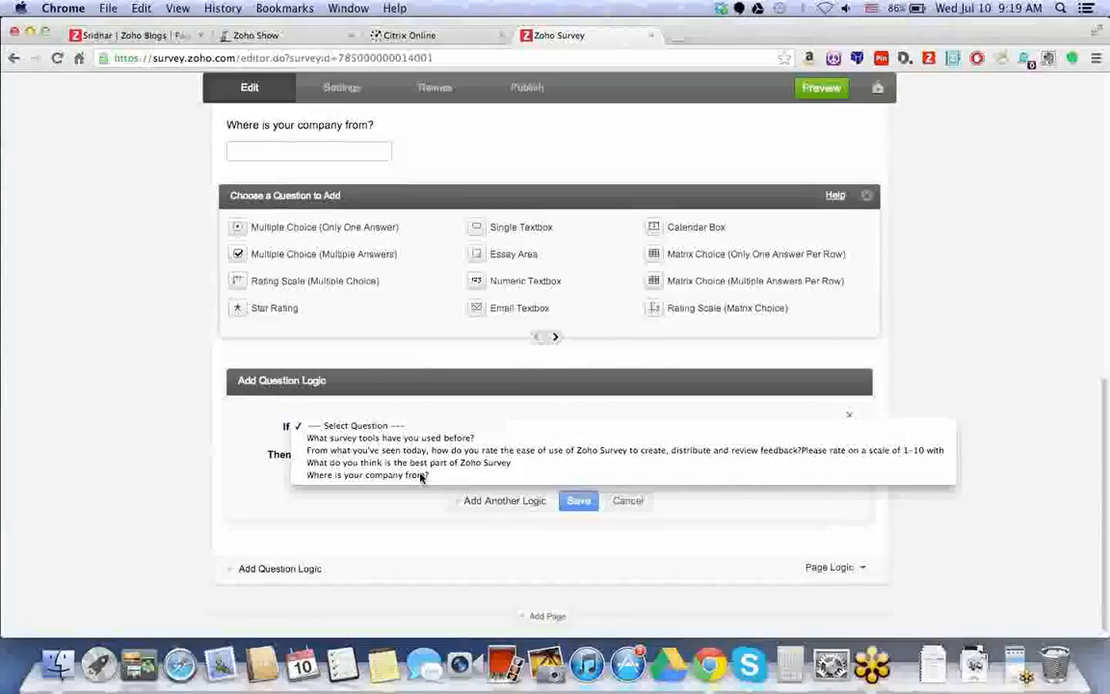
pyautogui.click(559, 426)
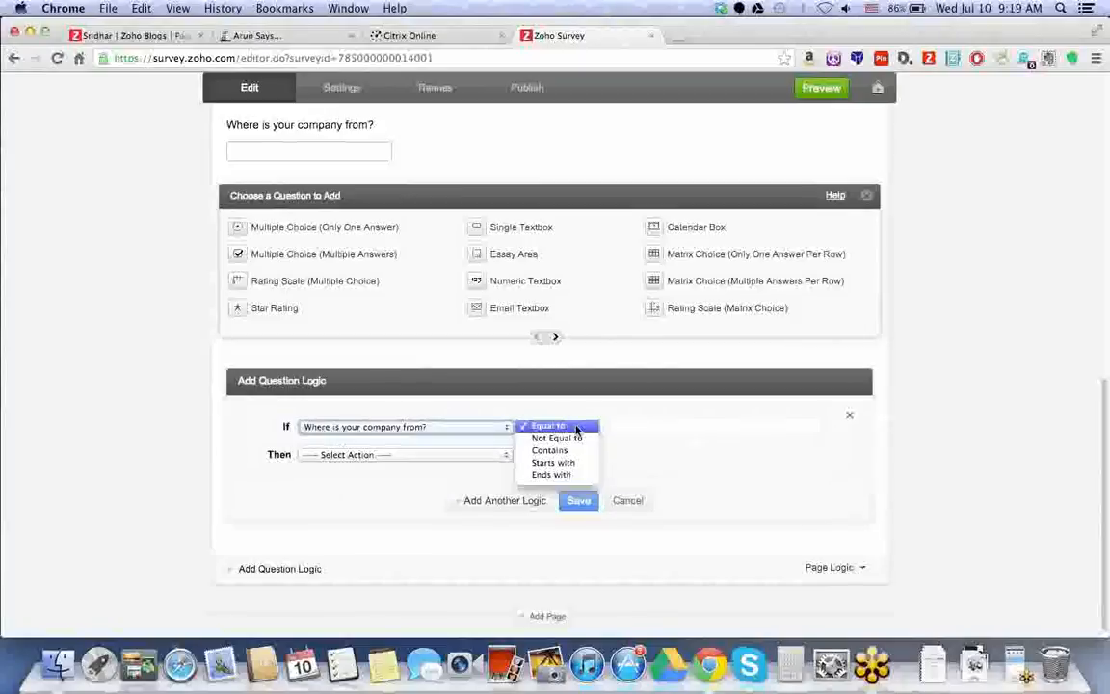
pyautogui.click(637, 428)
pyautogui.click(636, 427)
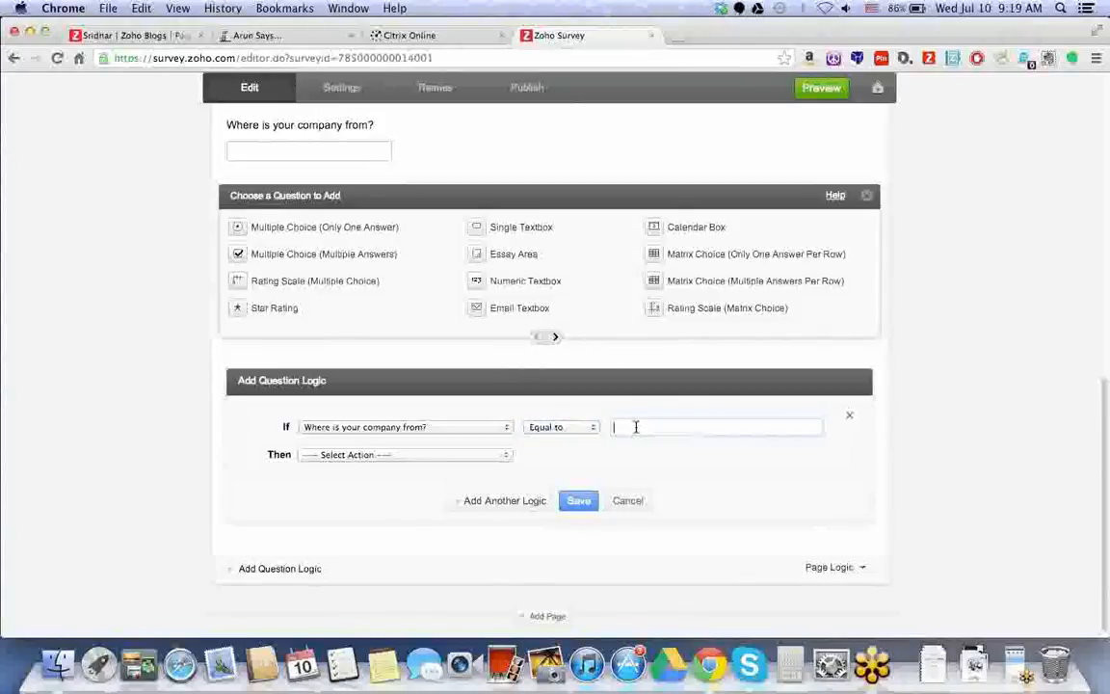
pyautogui.scroll(1, 674, 434)
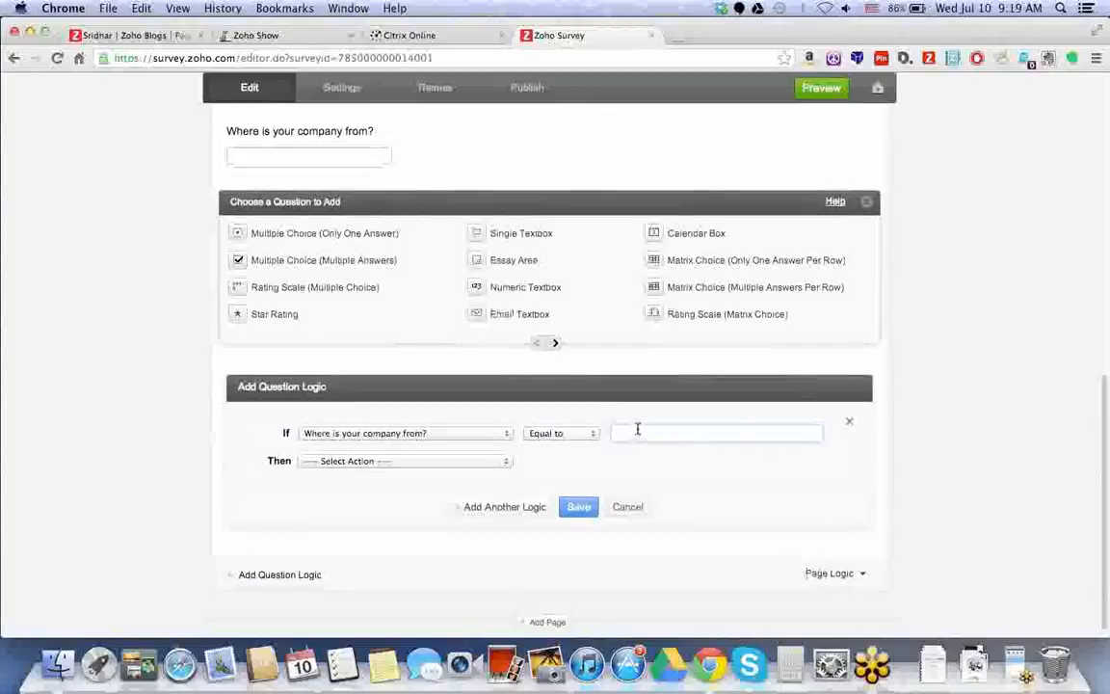
pyautogui.write('U.S.')
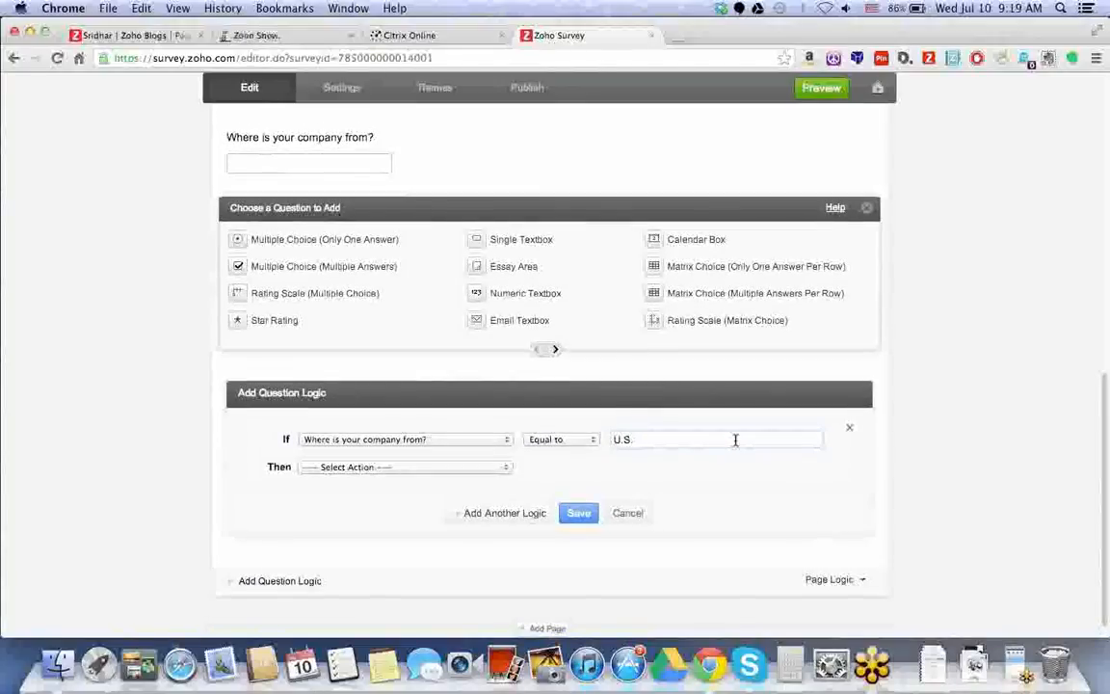
pyautogui.write('A.')
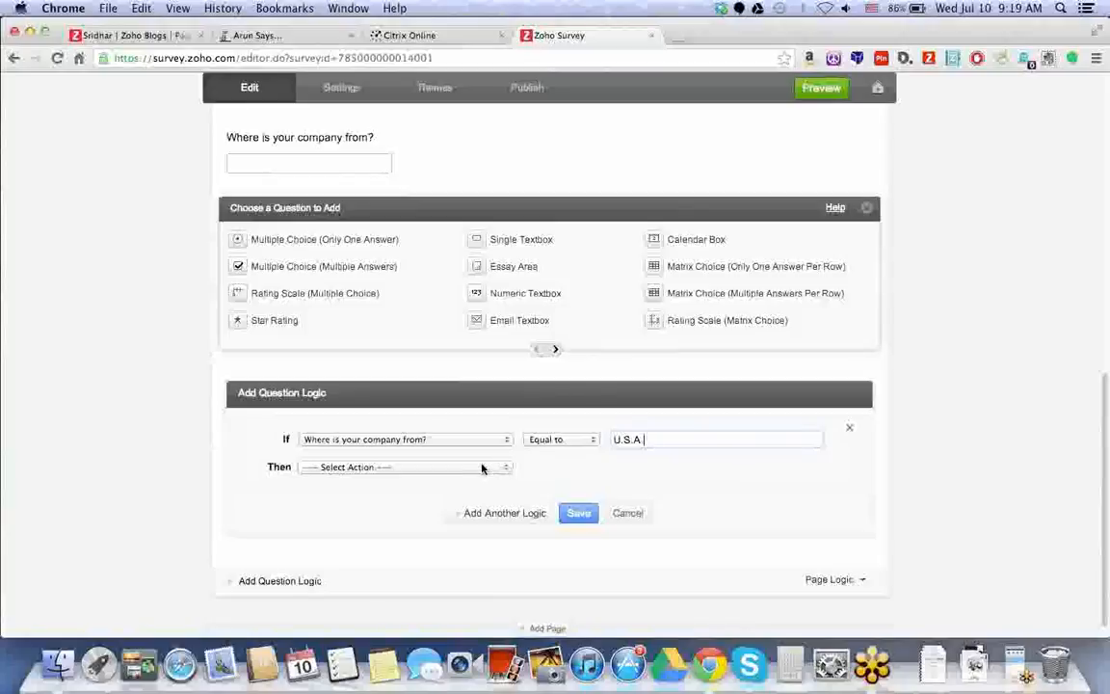
pyautogui.click(477, 468)
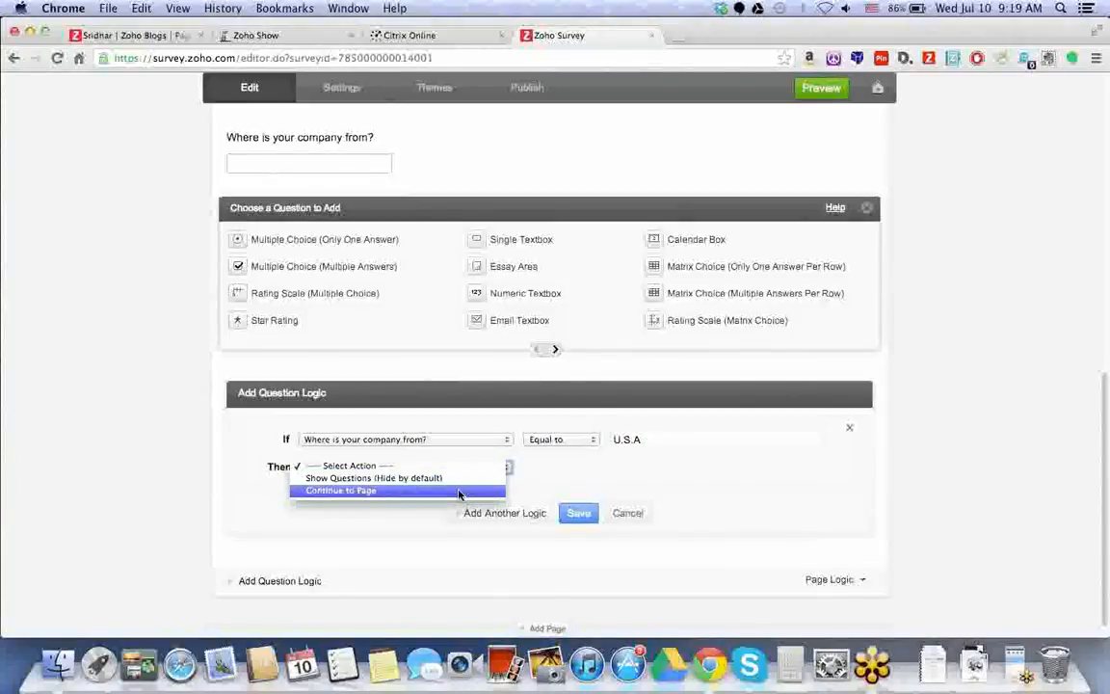
pyautogui.click(456, 492)
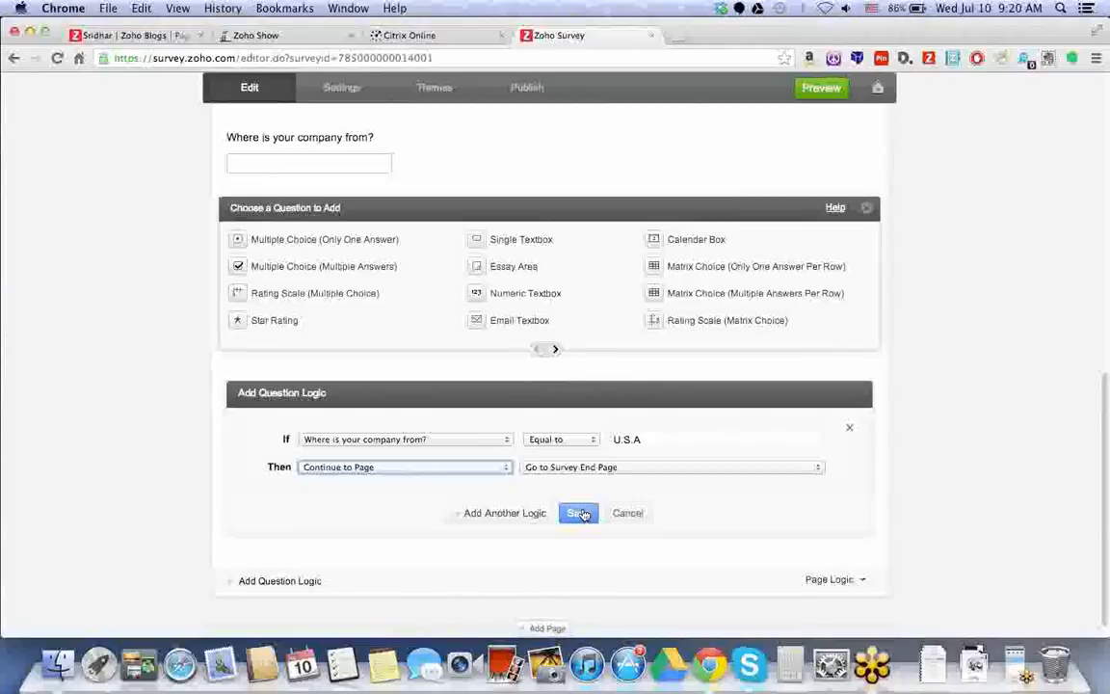
pyautogui.click(579, 513)
pyautogui.moveTo(848, 243)
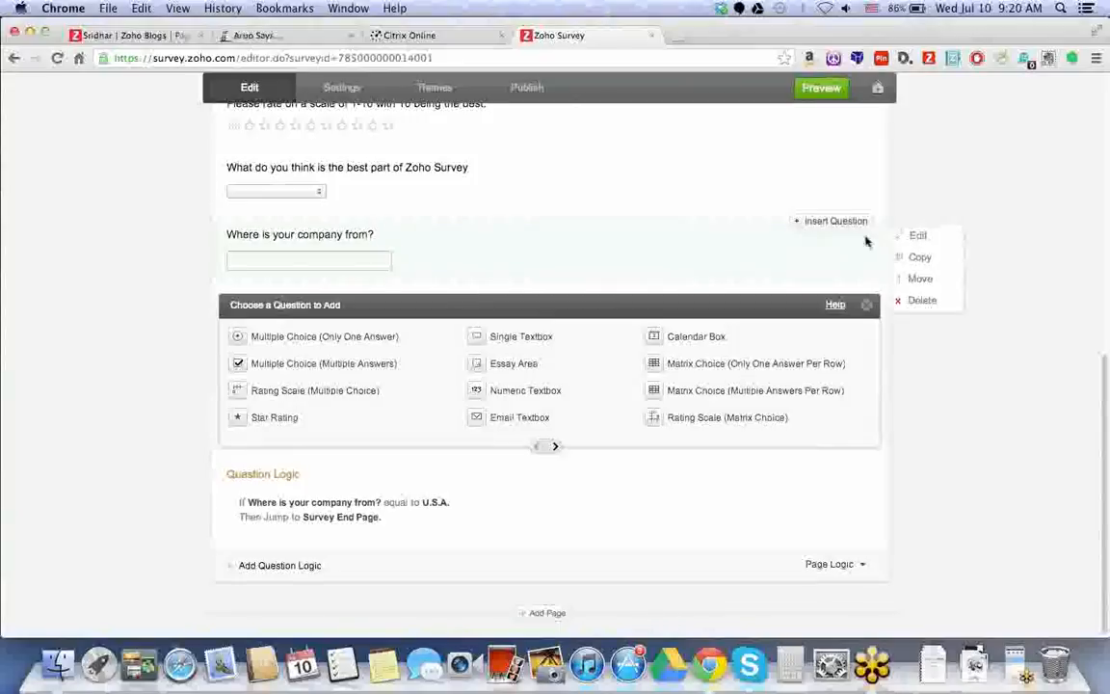
# Open the company question for editing, look at its question types, and cancel unchanged.
pyautogui.click(916, 236)
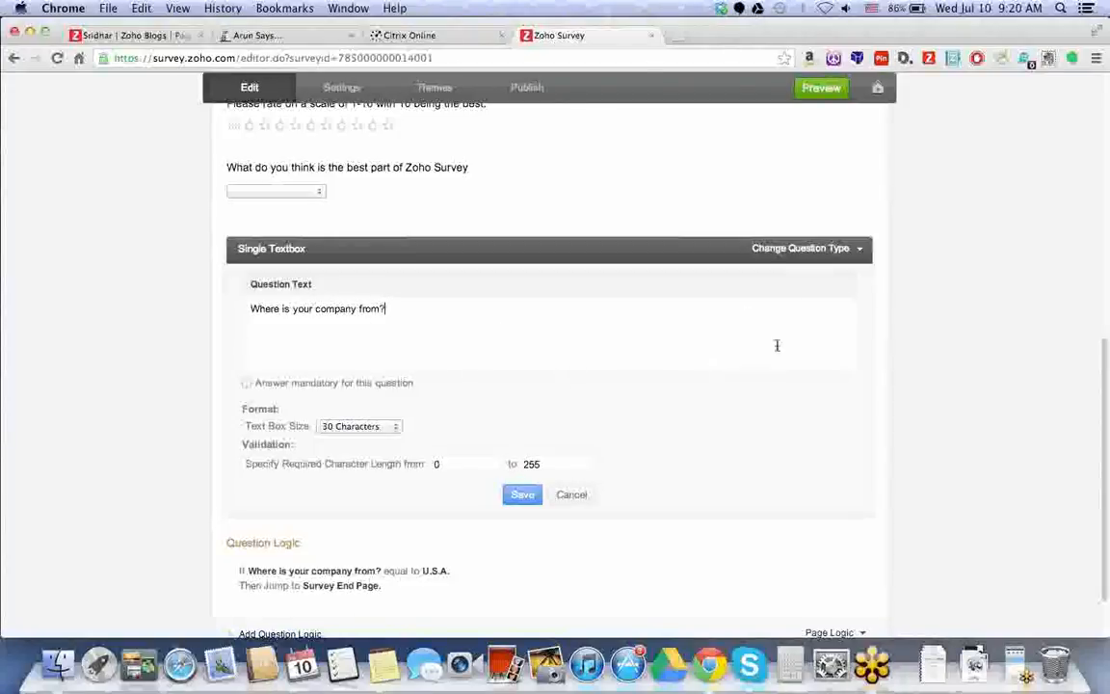
pyautogui.click(858, 254)
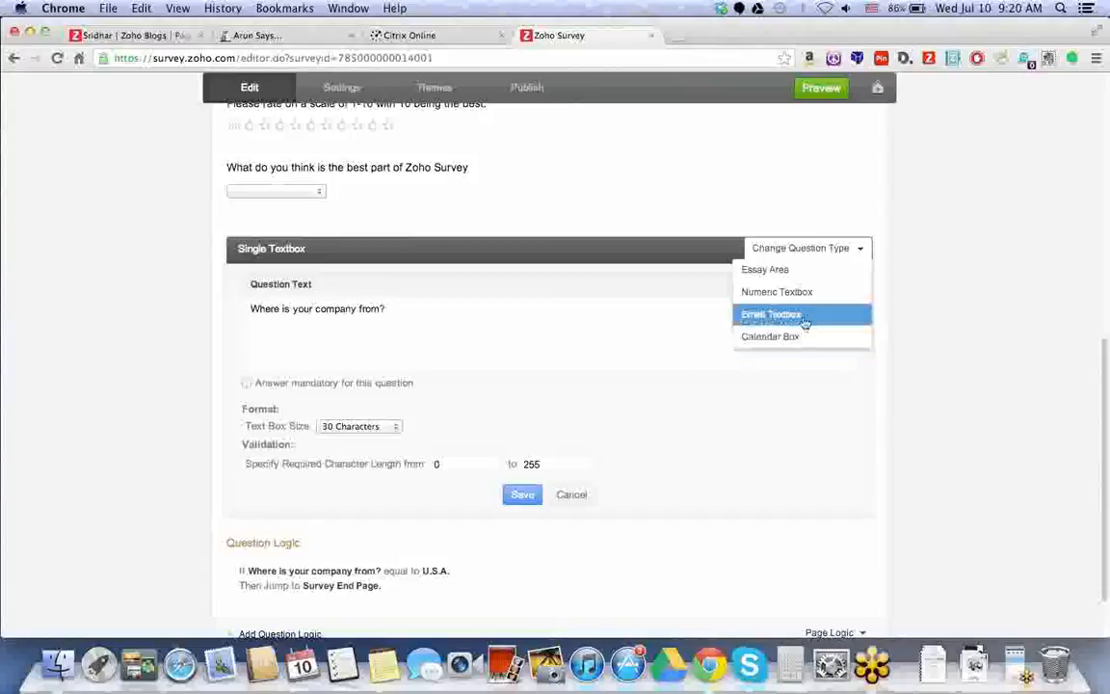
pyautogui.click(691, 308)
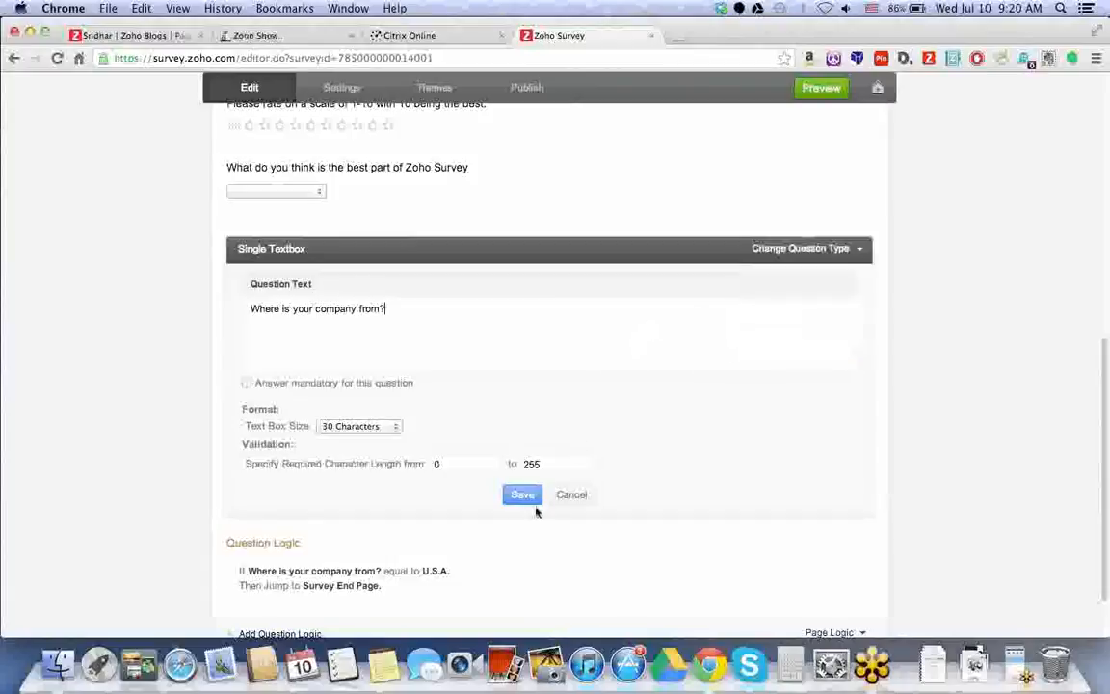
pyautogui.click(588, 499)
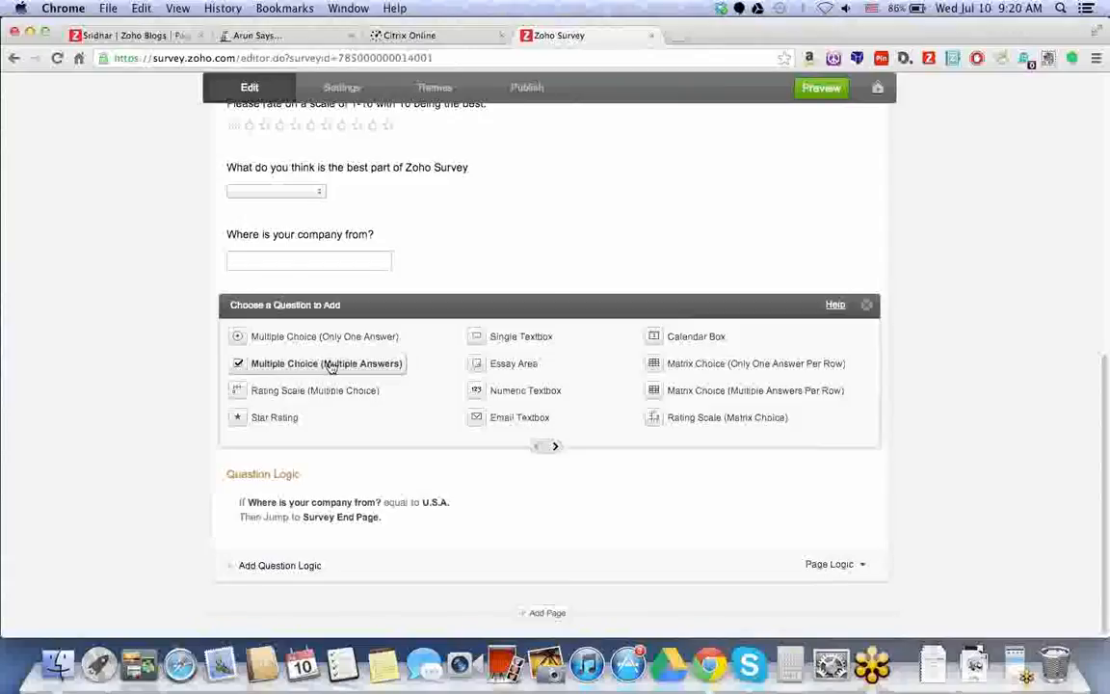
# Add a multiple-answer 'Where is your company from?' question with choices U.S.A and Overseas.
pyautogui.click(331, 366)
pyautogui.write('Where is your company from?')
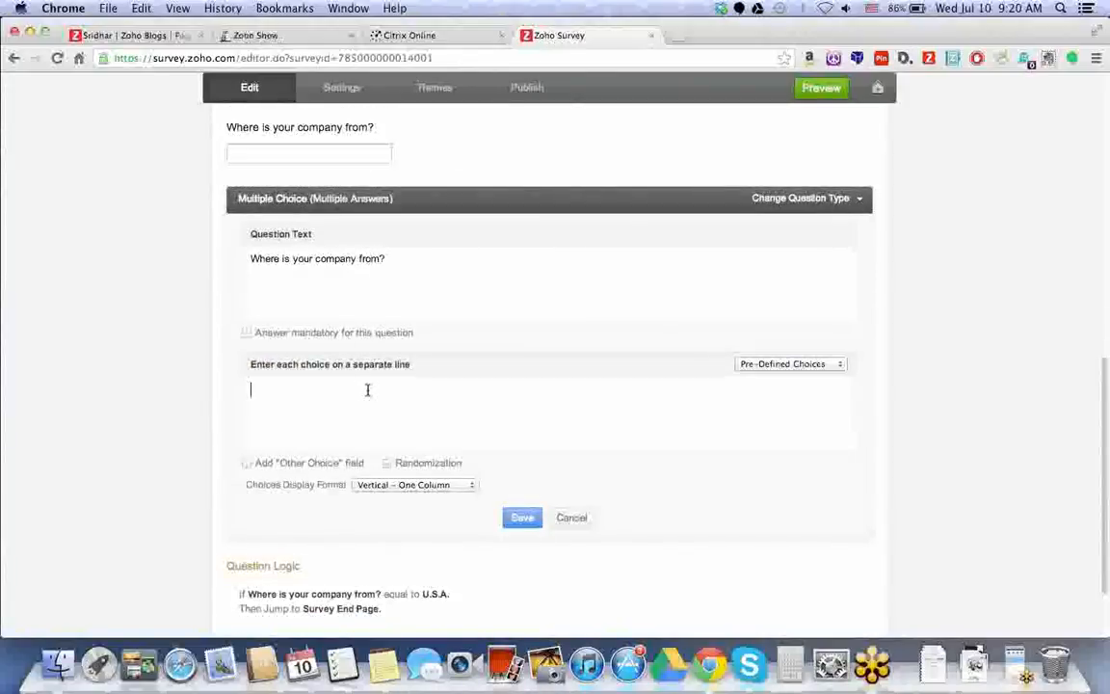
pyautogui.write('.S.A')
pyautogui.press('Return')
pyautogui.write('Overseas')
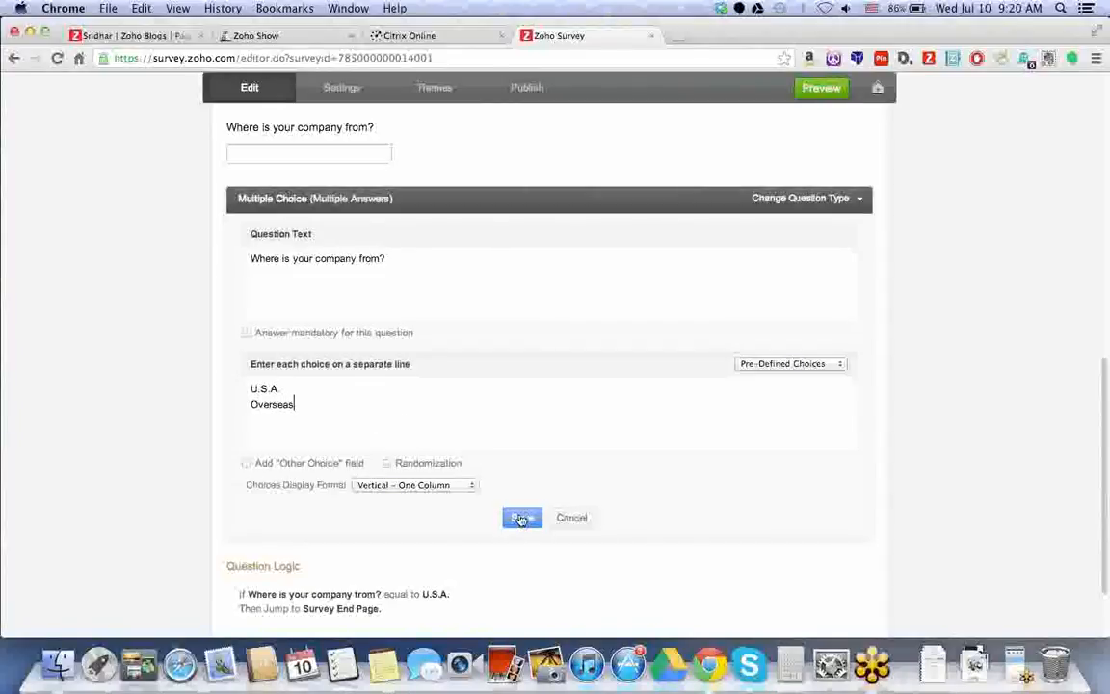
pyautogui.click(520, 520)
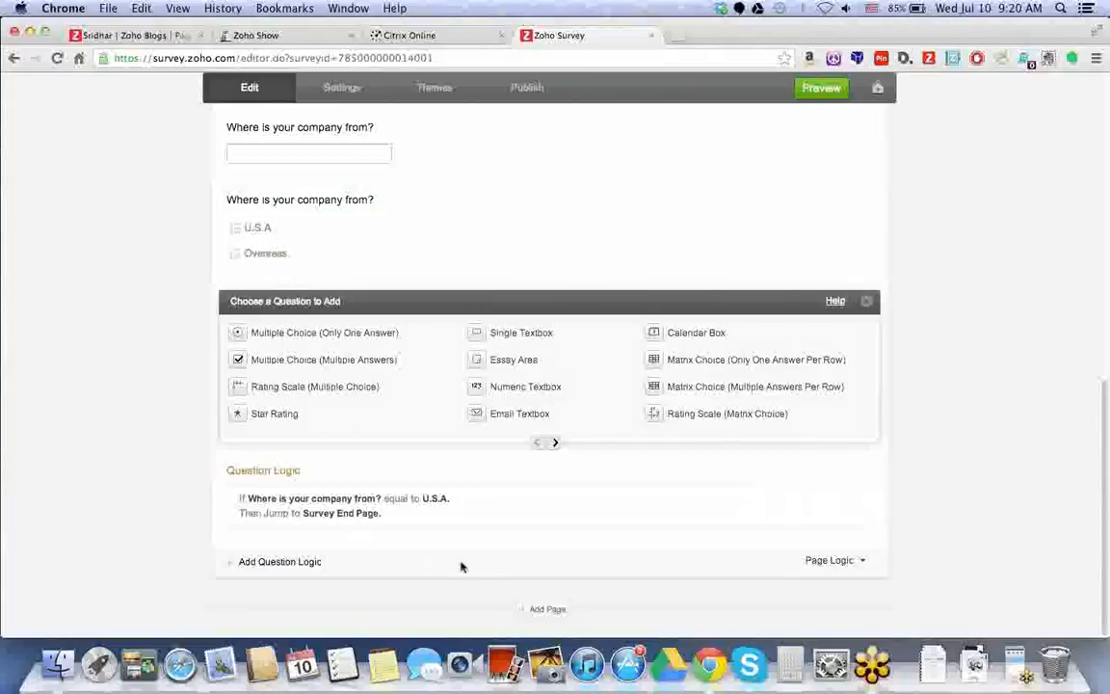
# Add a new page titled United States.
pyautogui.click(546, 610)
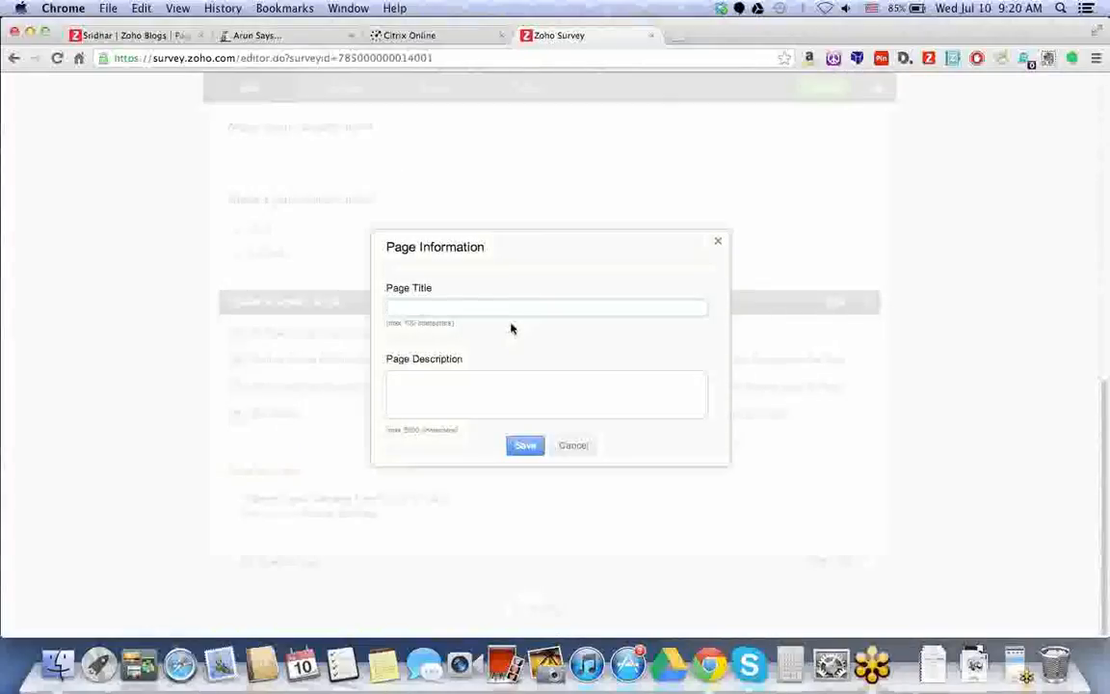
pyautogui.write('United States')
pyautogui.press('Tab')
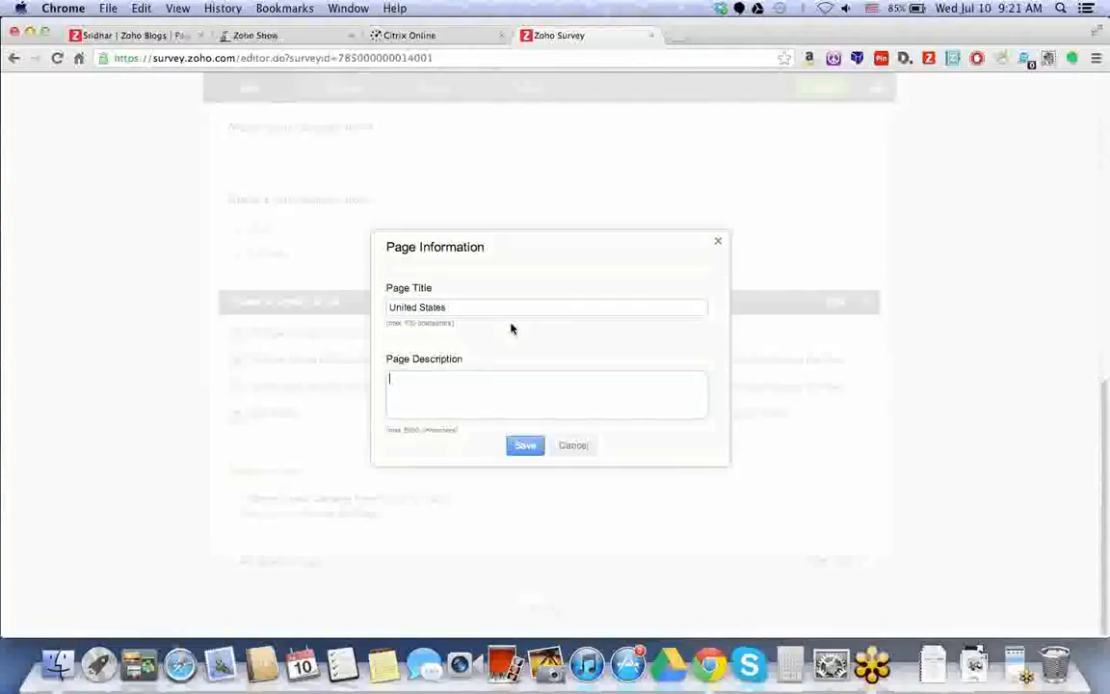
pyautogui.click(526, 447)
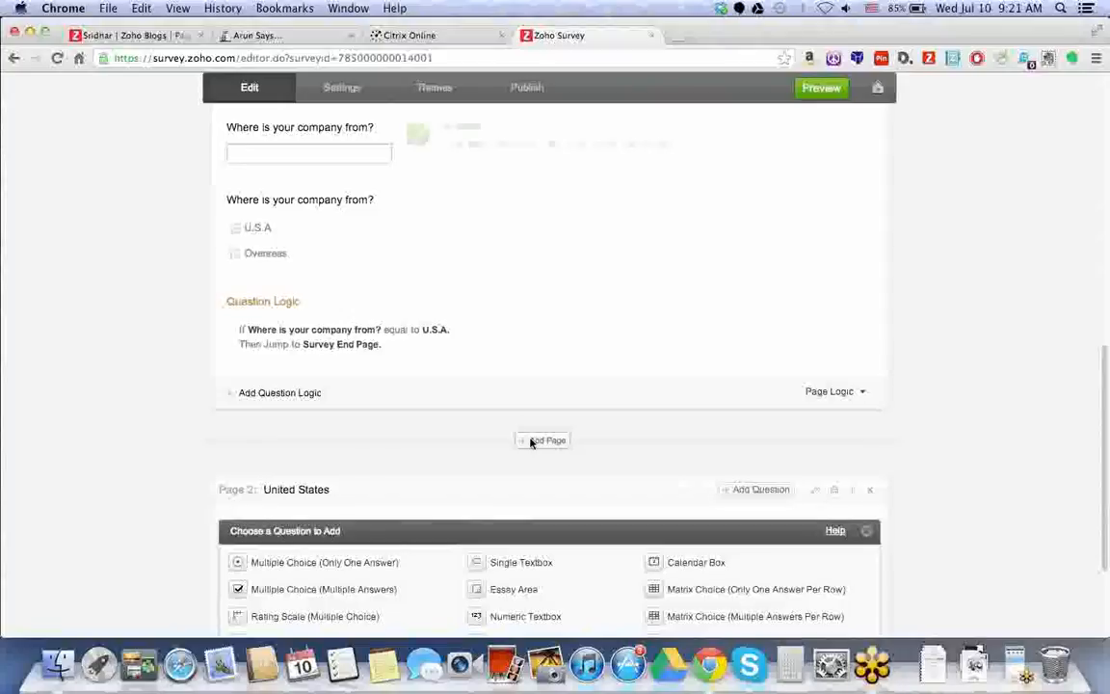
# Add a single-answer question 'Are you in California?' with Yes and No choices.
pyautogui.scroll(-3, 453, 448)
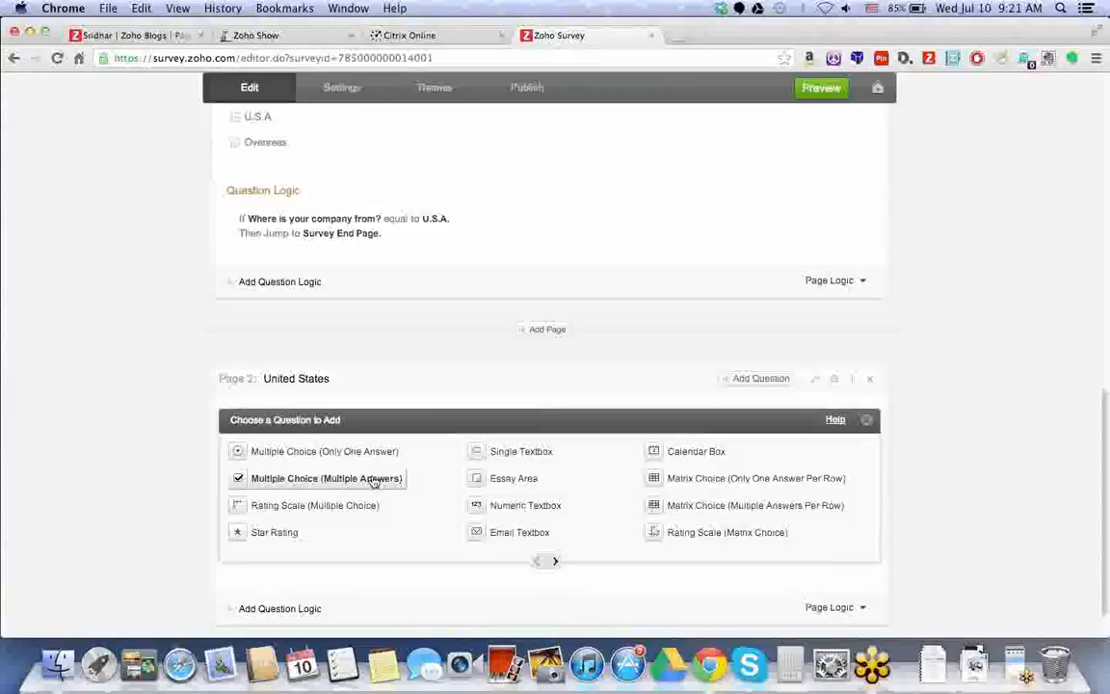
pyautogui.click(372, 455)
pyautogui.write('Are you In California?')
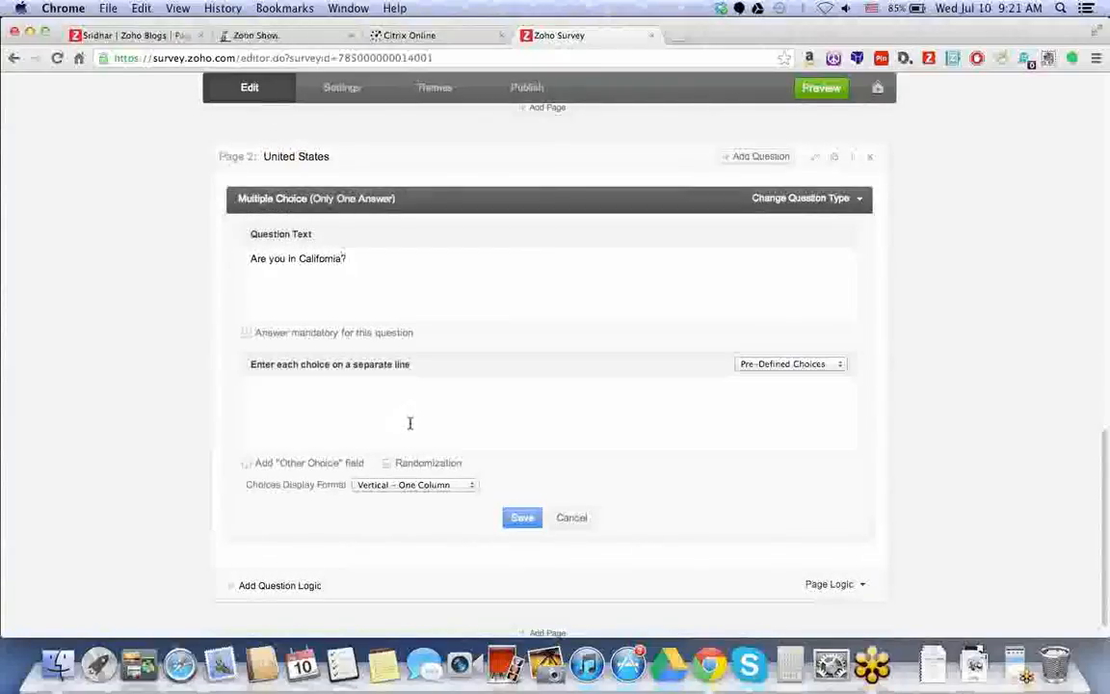
pyautogui.click(482, 390)
pyautogui.write('Yes')
pyautogui.press('Return')
pyautogui.write('No')
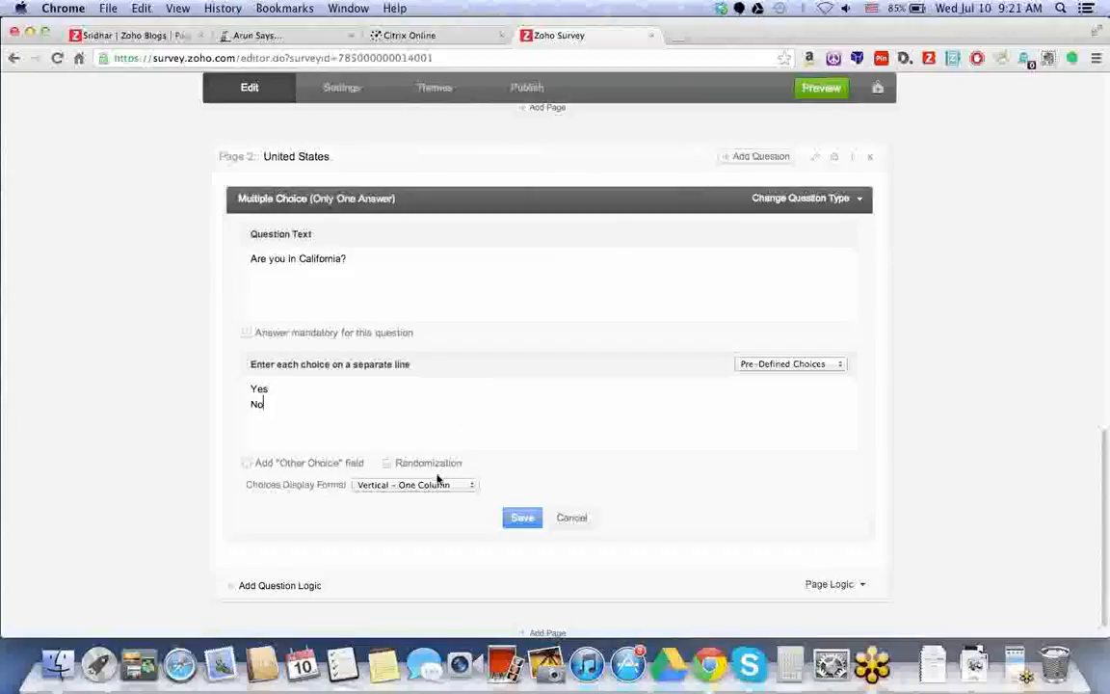
pyautogui.click(540, 521)
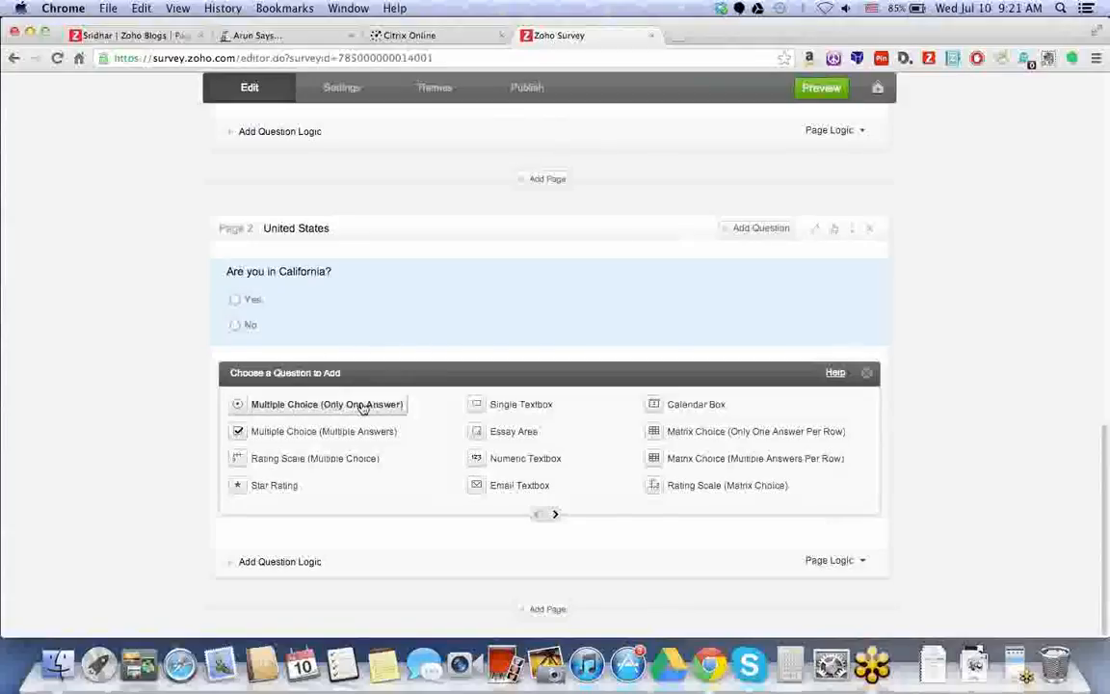
# Review the survey's logic, then add a new page for overseas respondents.
pyautogui.scroll(1, 340, 386)
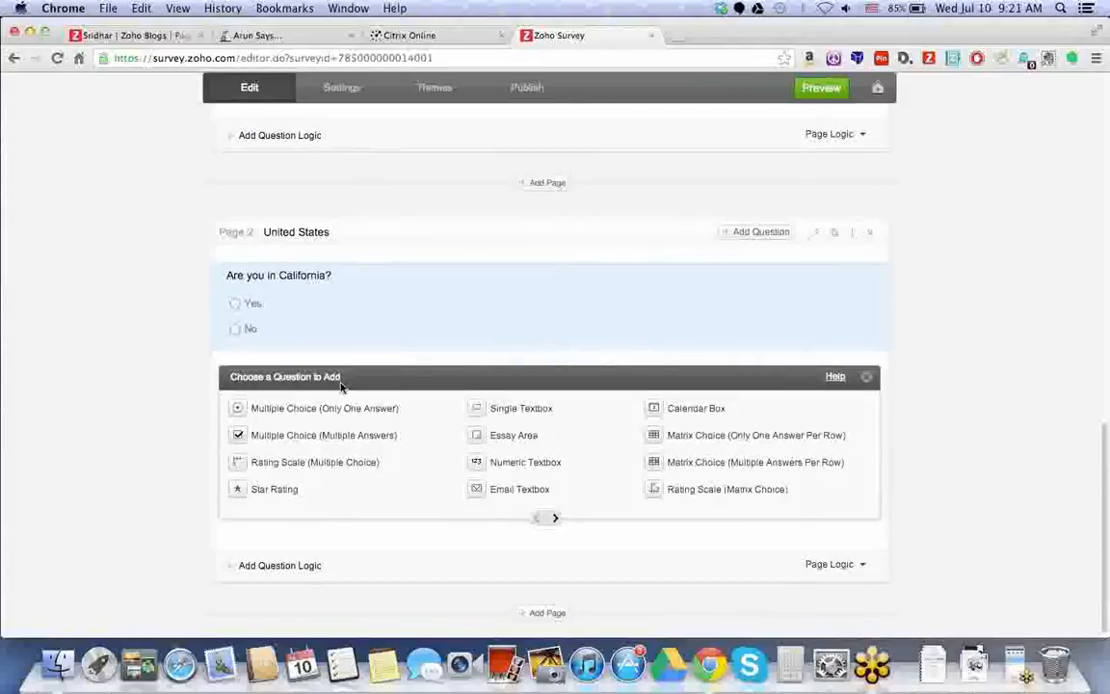
pyautogui.scroll(3, 340, 387)
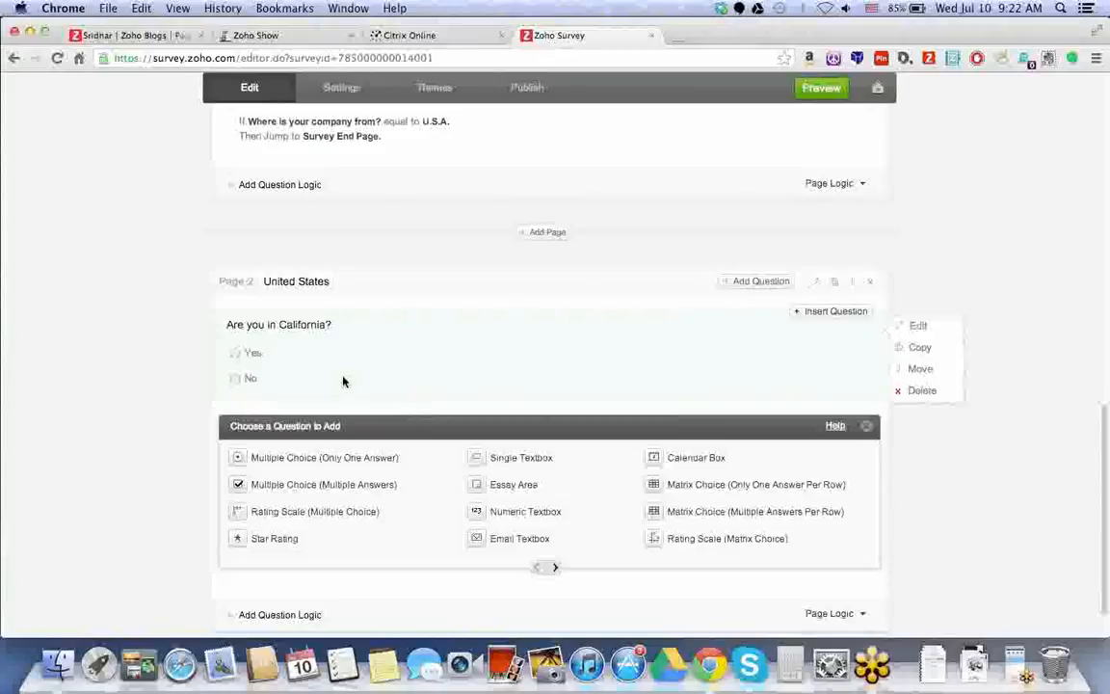
pyautogui.scroll(2, 307, 178)
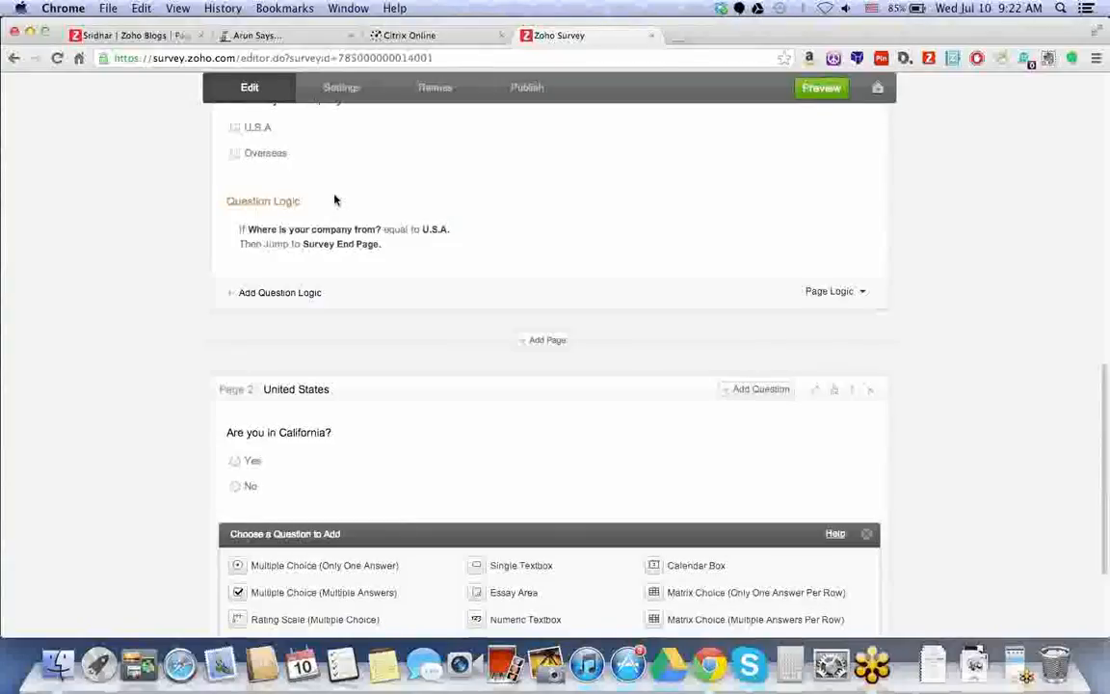
pyautogui.moveTo(354, 219)
pyautogui.scroll(1, 354, 219)
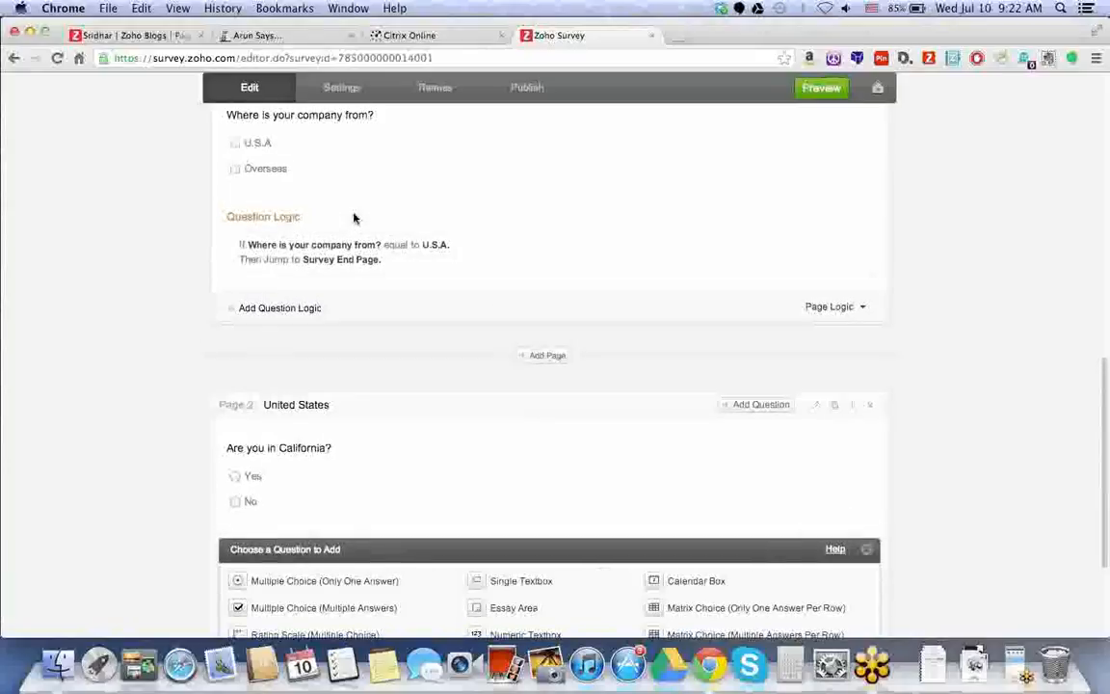
pyautogui.scroll(-1, 463, 330)
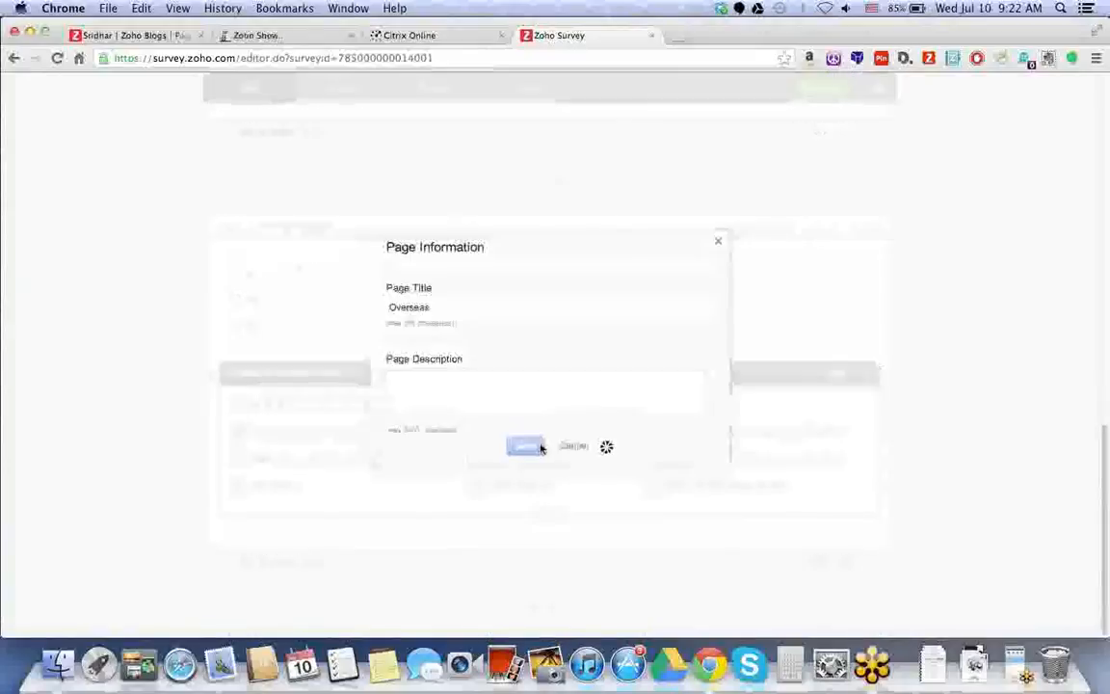
pyautogui.click(540, 446)
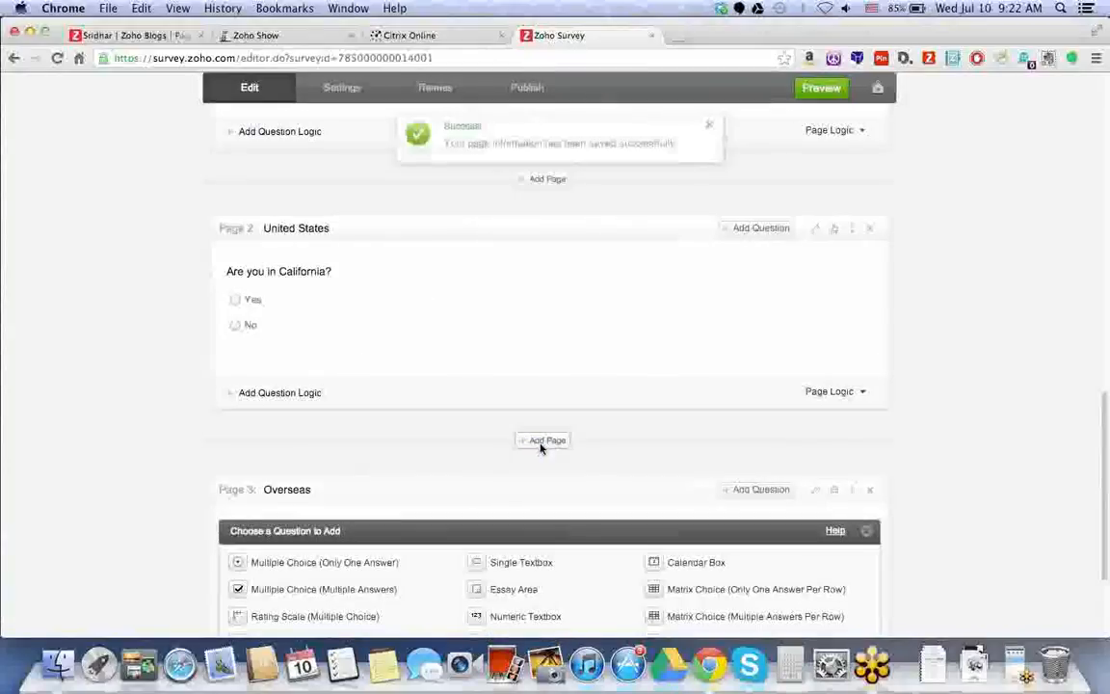
# Add the textbox question 'Where are you located overseas?' to the Overseas page.
pyautogui.scroll(-1, 541, 448)
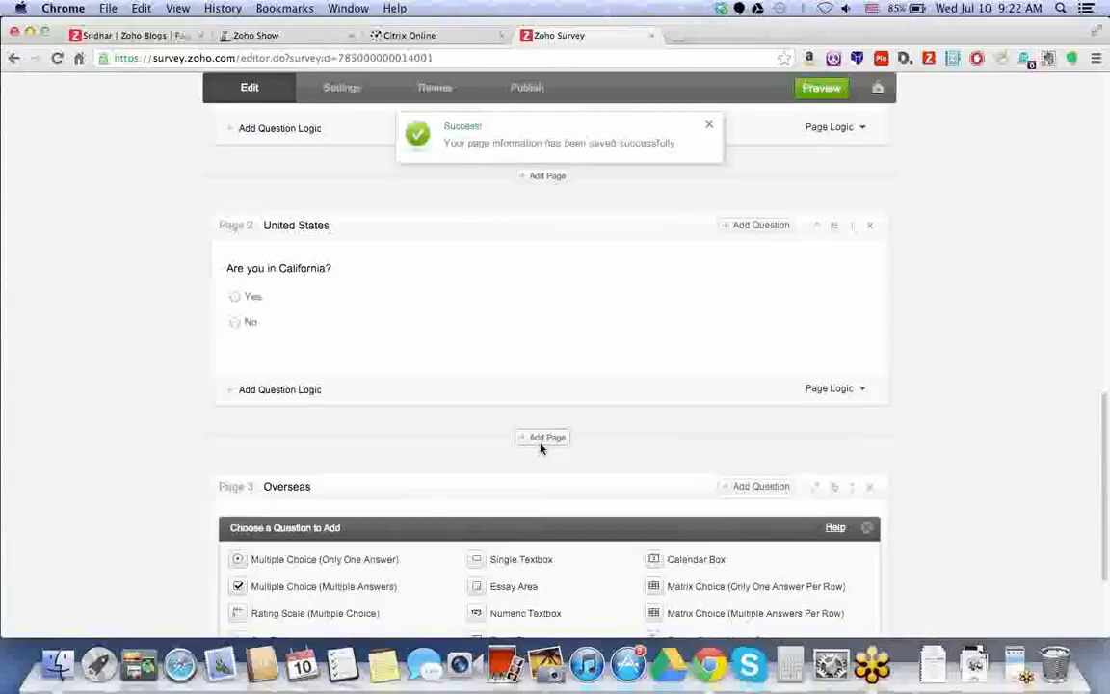
pyautogui.scroll(-3, 540, 448)
pyautogui.click(520, 426)
pyautogui.scroll(-3, 520, 424)
pyautogui.write('Where are you located')
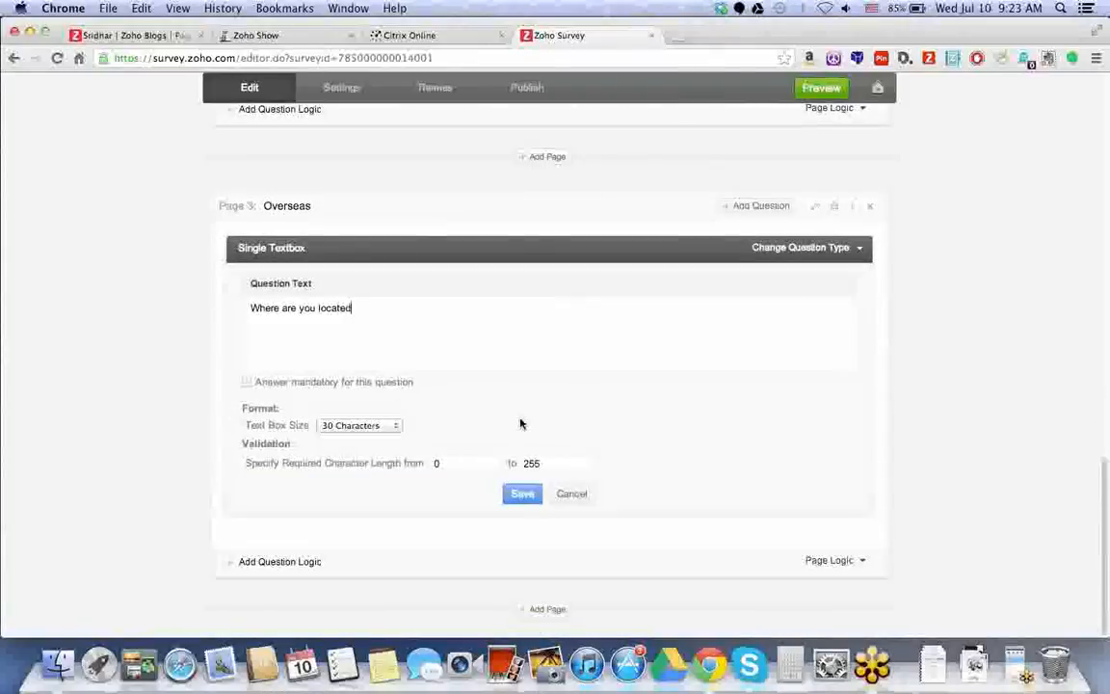
pyautogui.write(' overseas?')
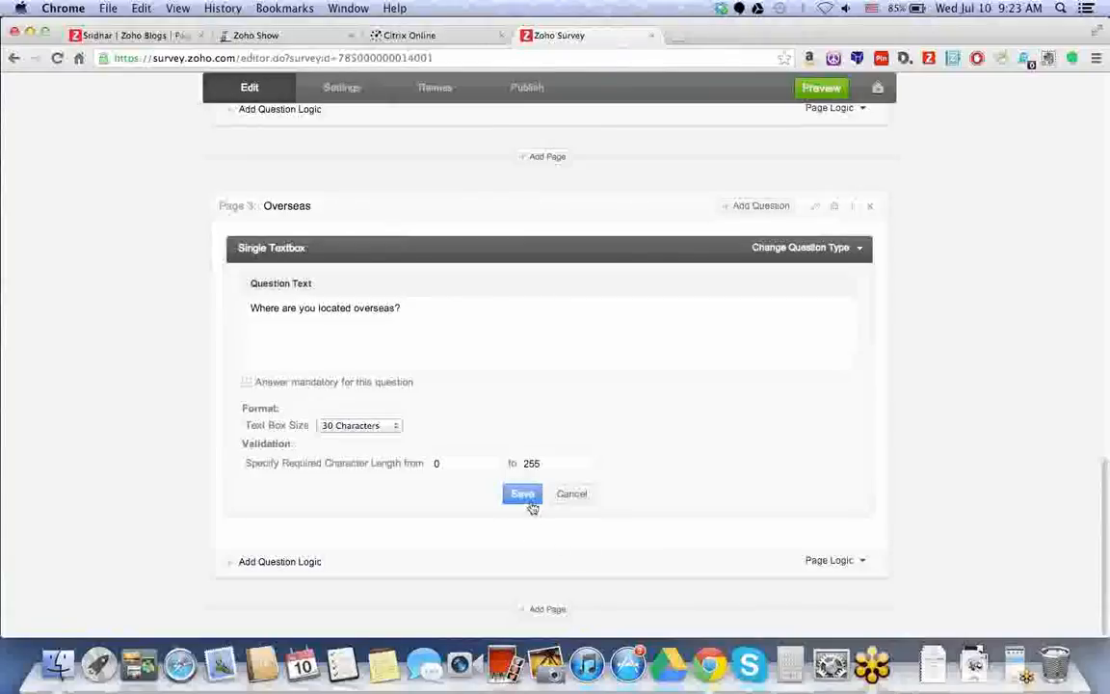
pyautogui.click(530, 502)
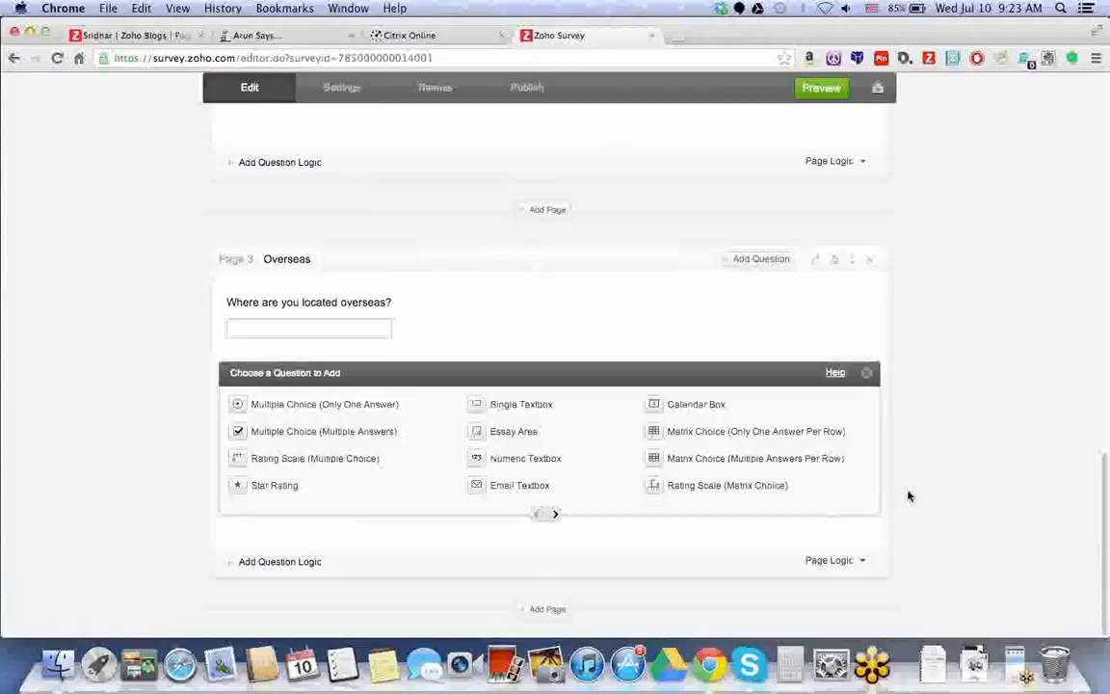
# Open a preview of the whole survey.
pyautogui.scroll(1, 908, 496)
pyautogui.scroll(10, 909, 496)
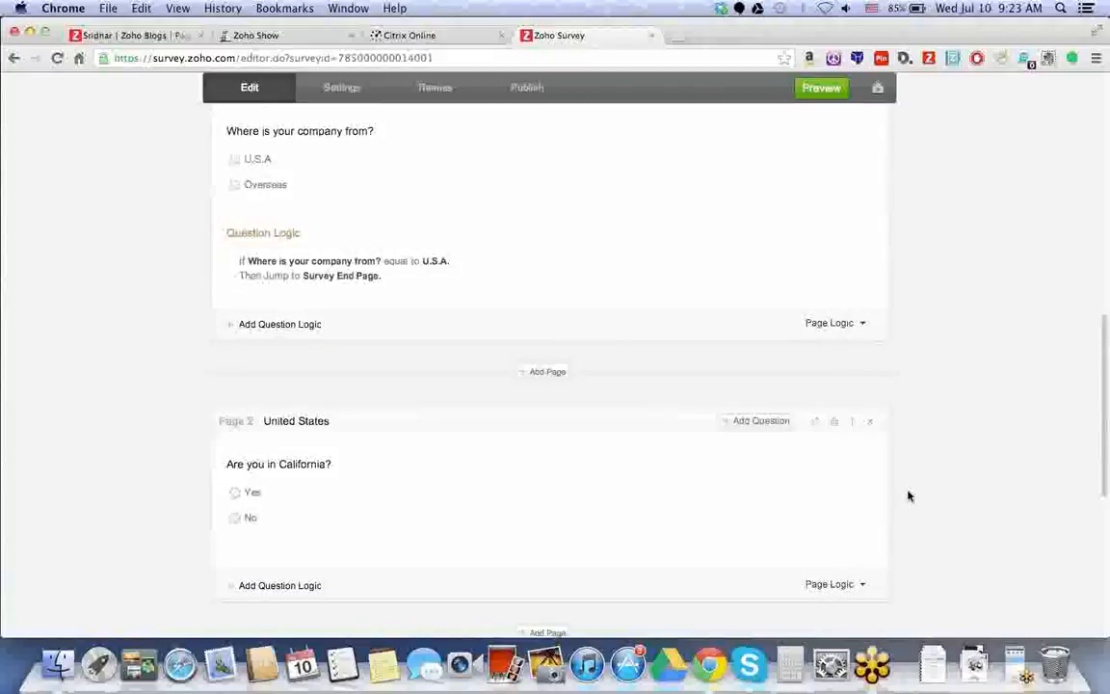
pyautogui.click(821, 88)
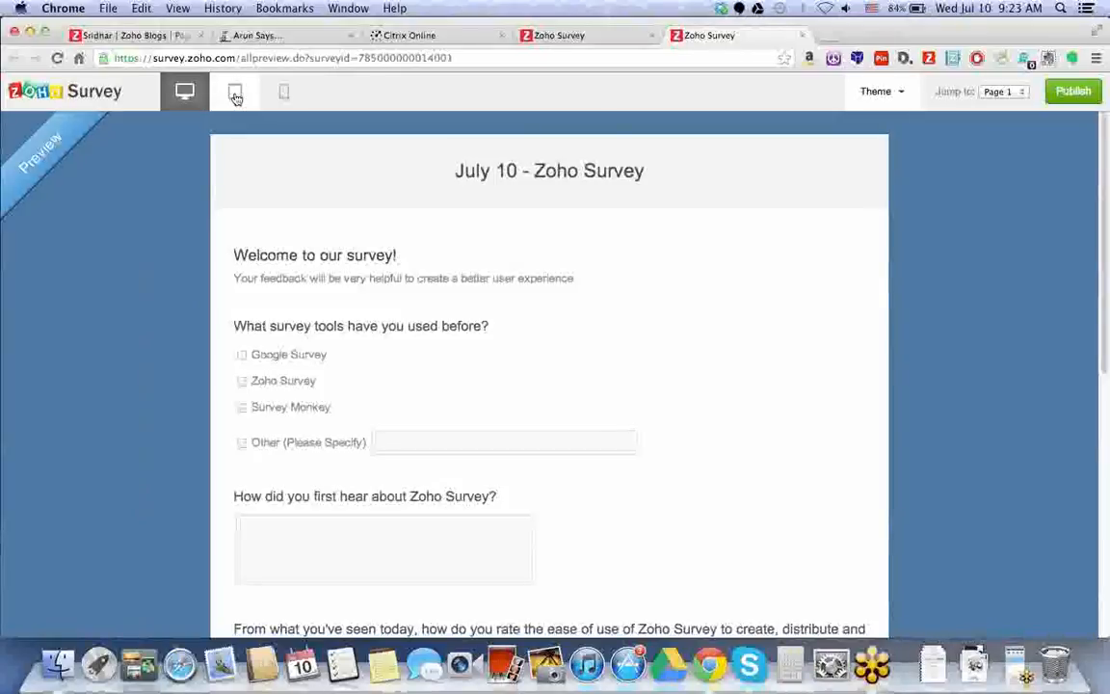
pyautogui.click(235, 93)
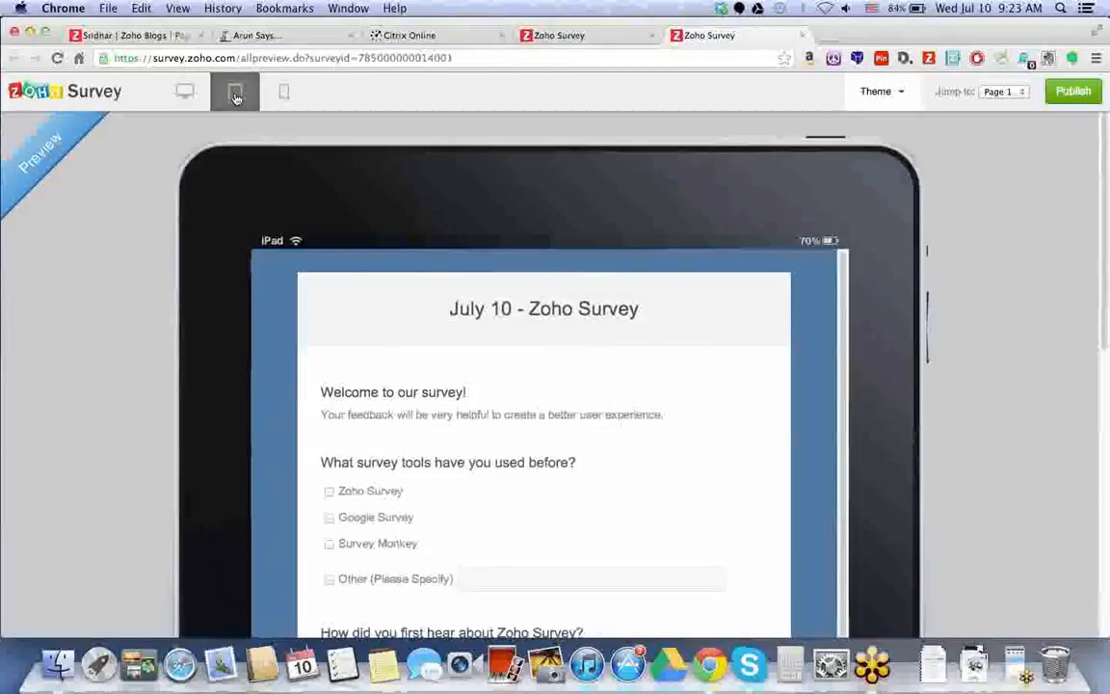
pyautogui.click(284, 92)
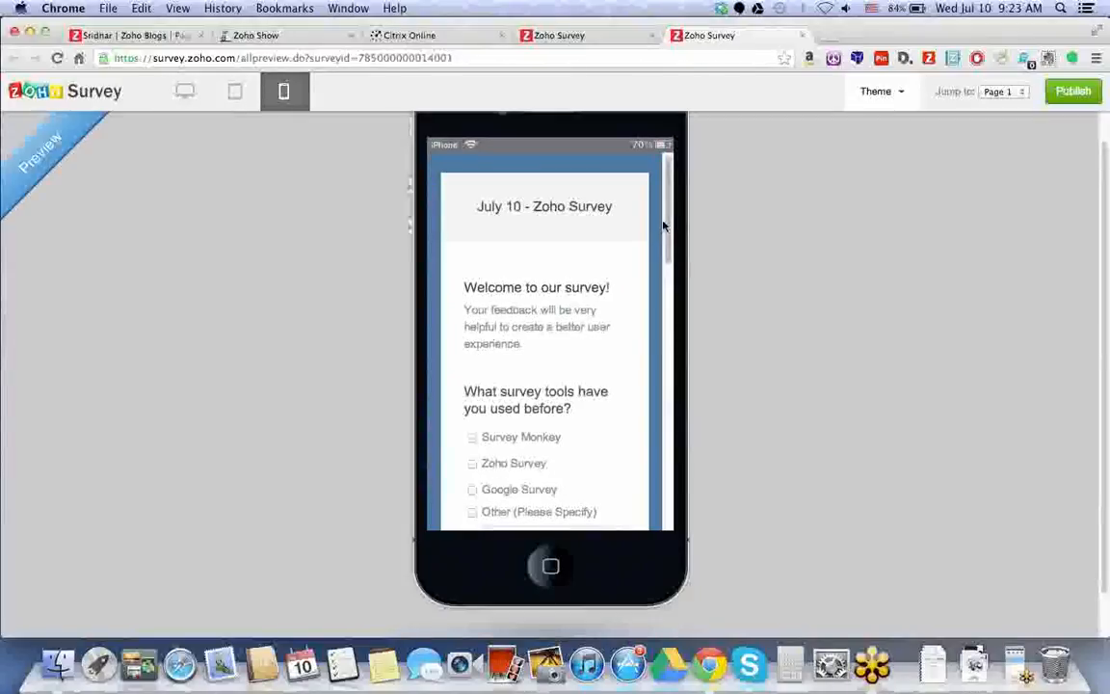
pyautogui.moveTo(670, 224); pyautogui.dragTo(660, 373)
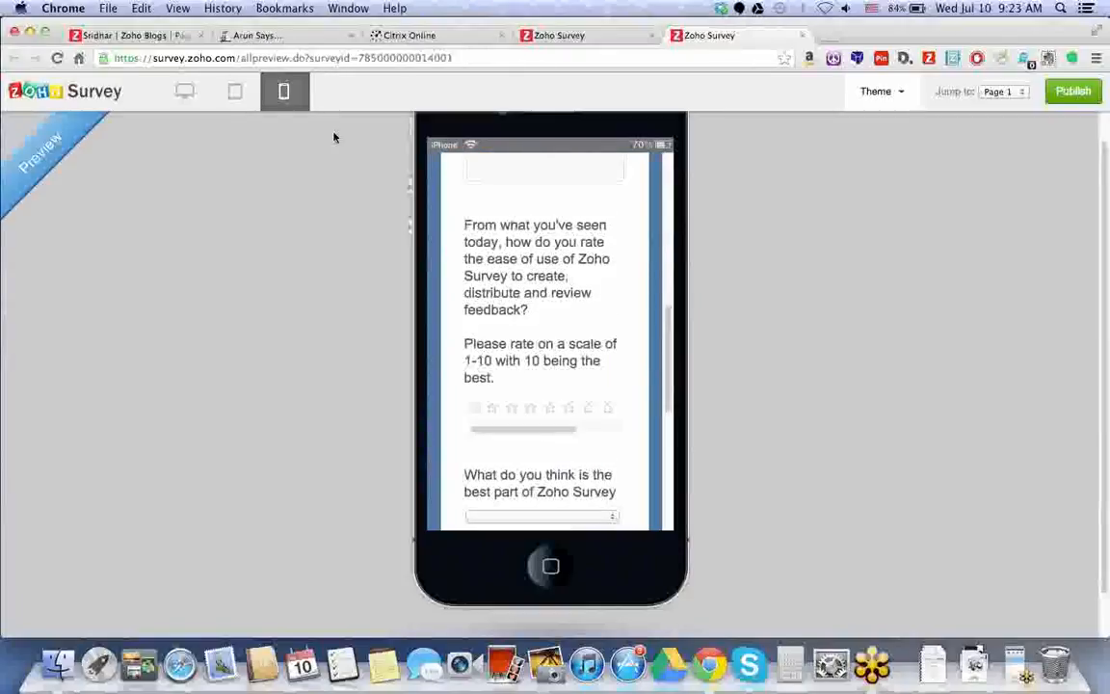
pyautogui.click(192, 92)
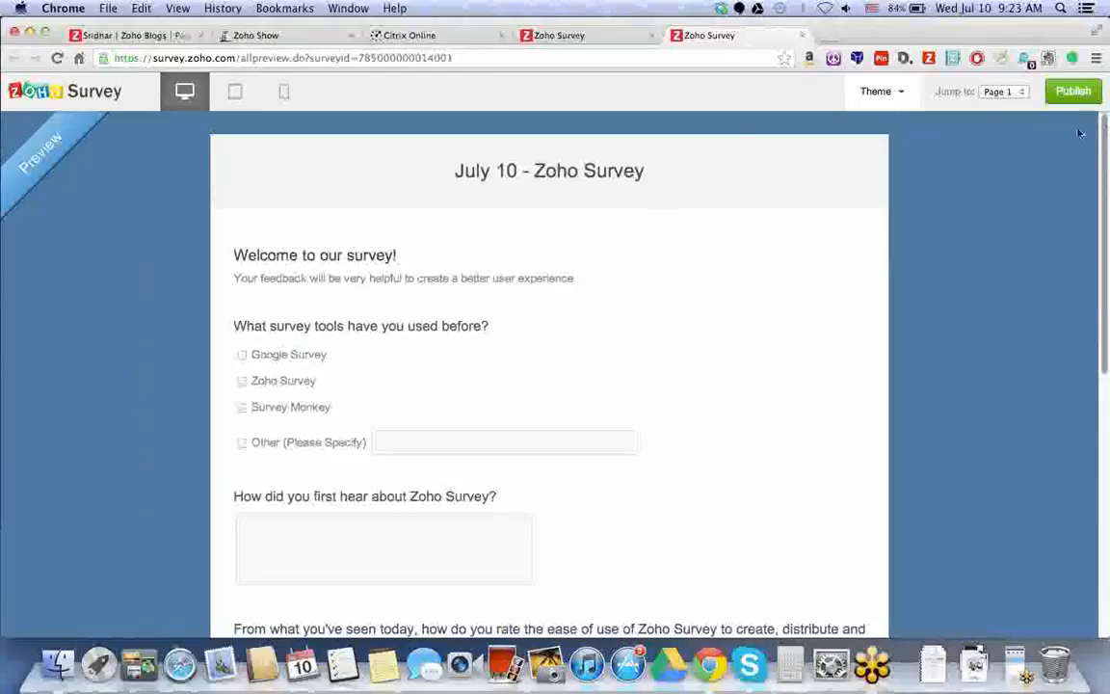
# Apply the Lecture theme from the Standard Themes panel.
pyautogui.click(878, 97)
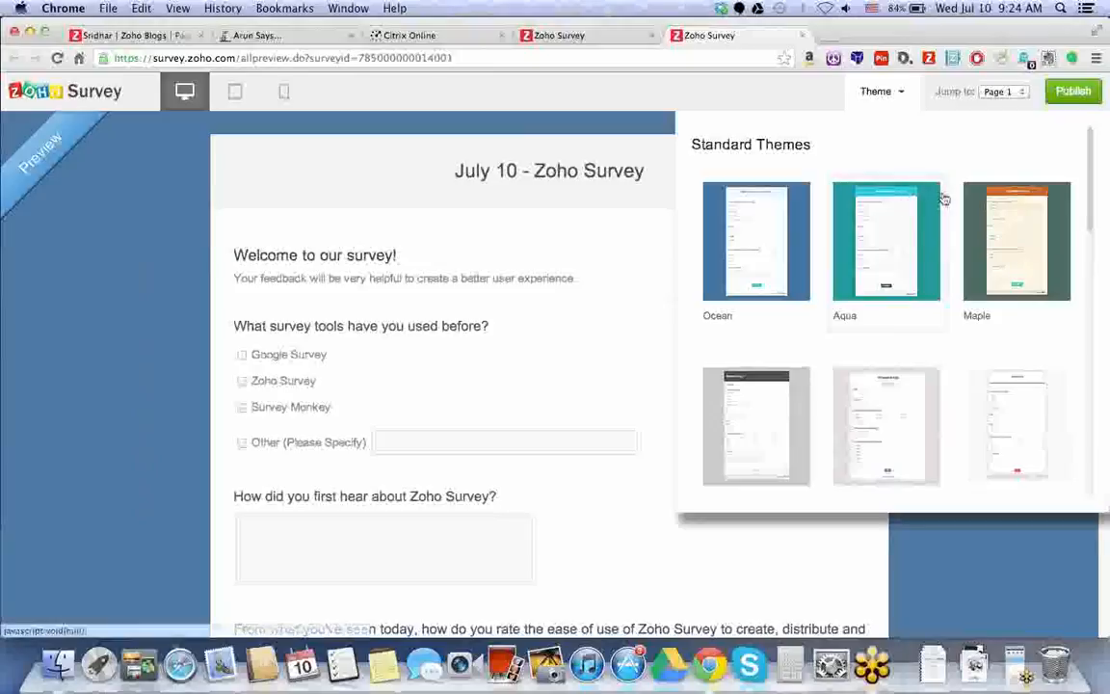
pyautogui.scroll(-1, 1091, 197)
pyautogui.scroll(-3, 1092, 202)
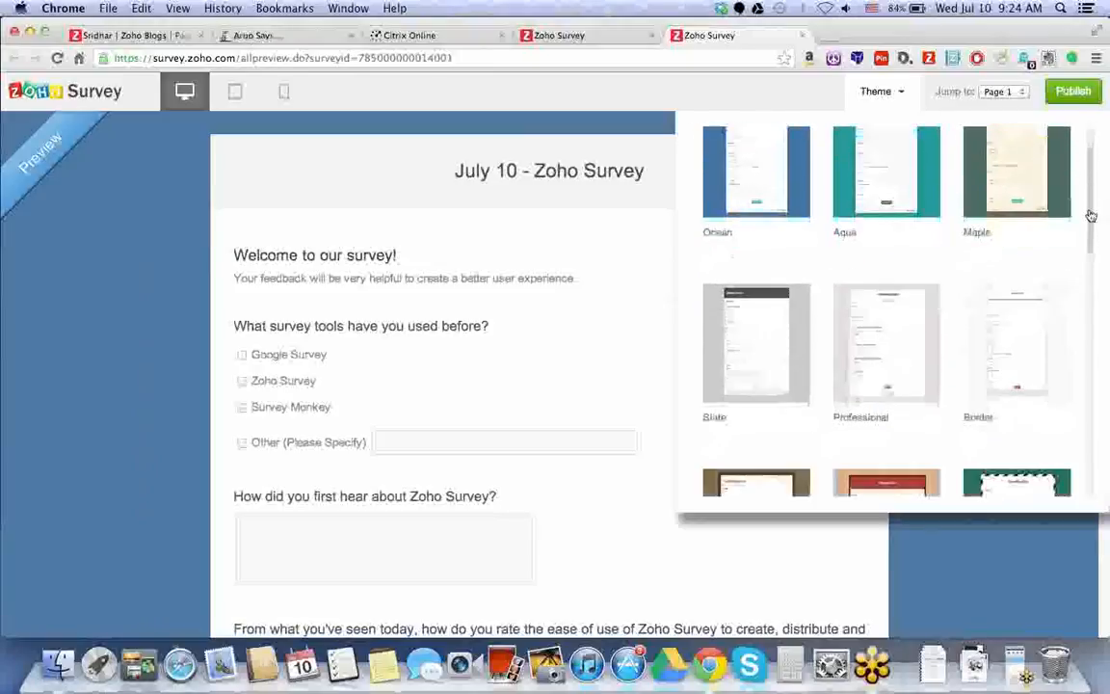
pyautogui.scroll(-6, 1090, 218)
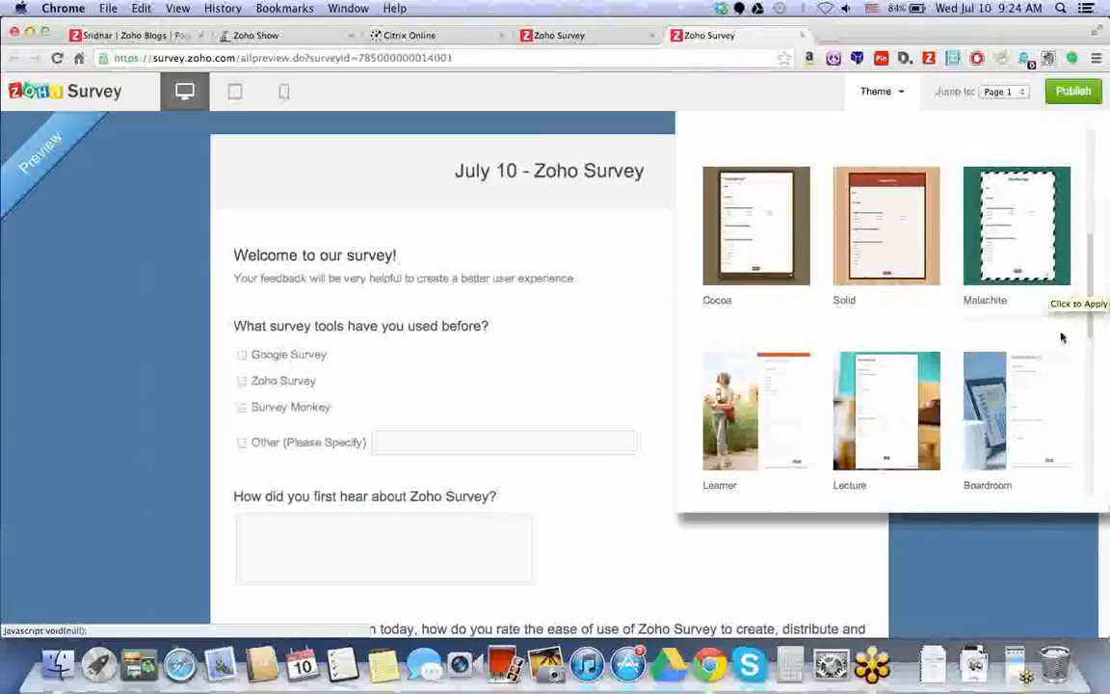
pyautogui.click(923, 388)
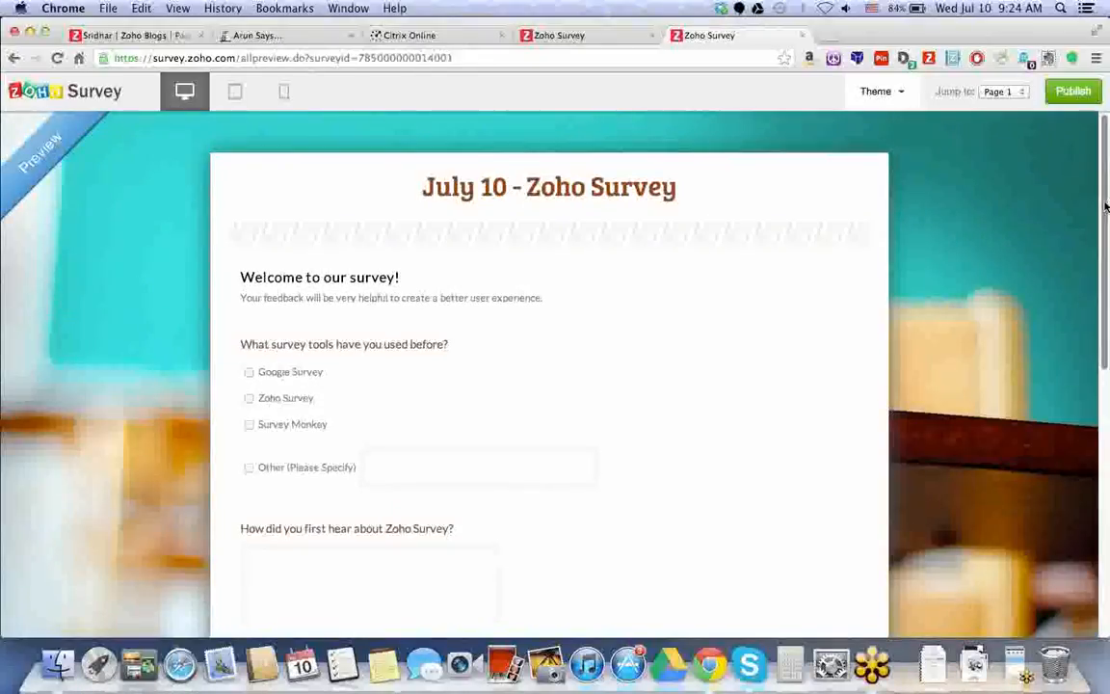
pyautogui.moveTo(1106, 206); pyautogui.dragTo(1106, 445)
pyautogui.click(13, 59)
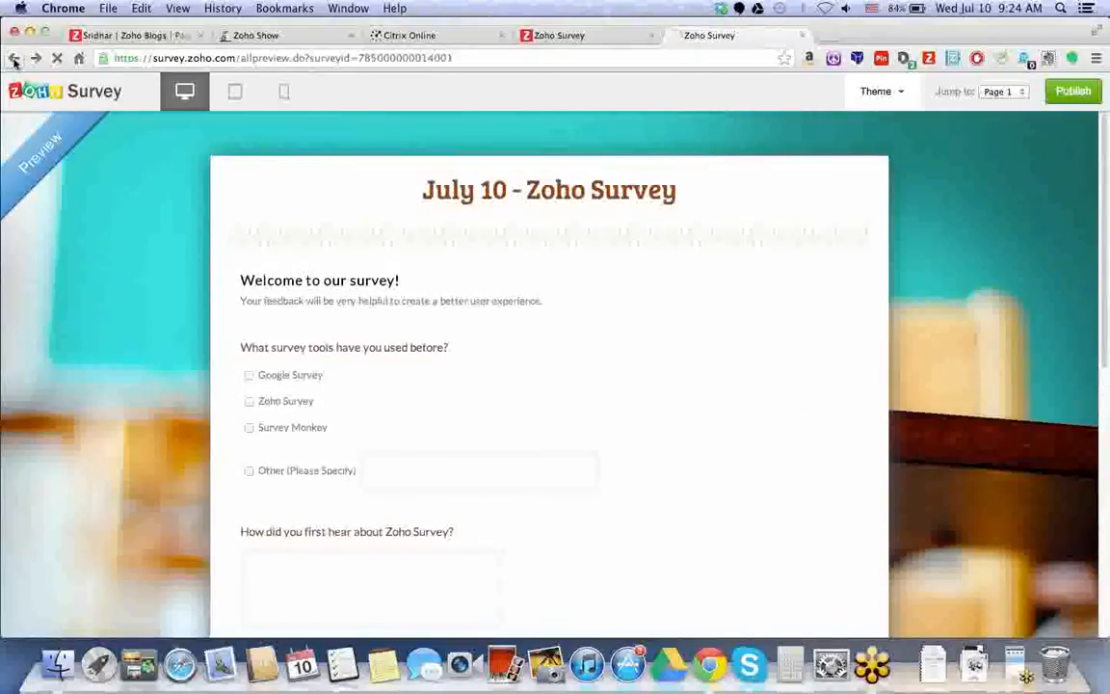
# Go to My Surveys and open the settings of July 10 - Zoho Survey.
pyautogui.click(89, 101)
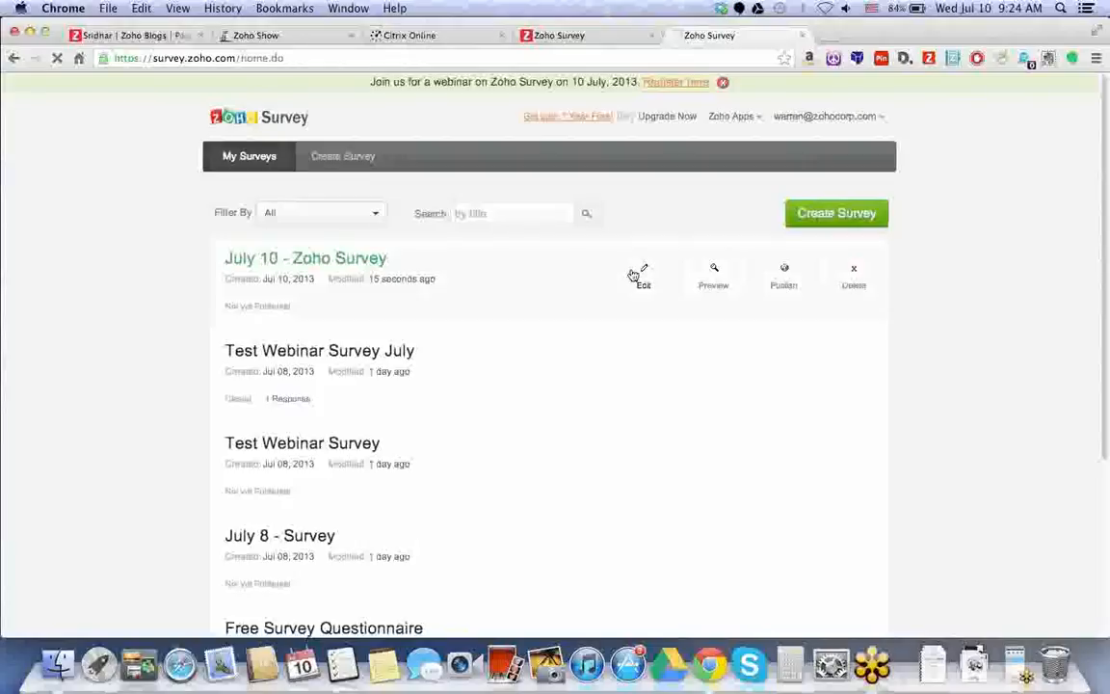
pyautogui.click(633, 276)
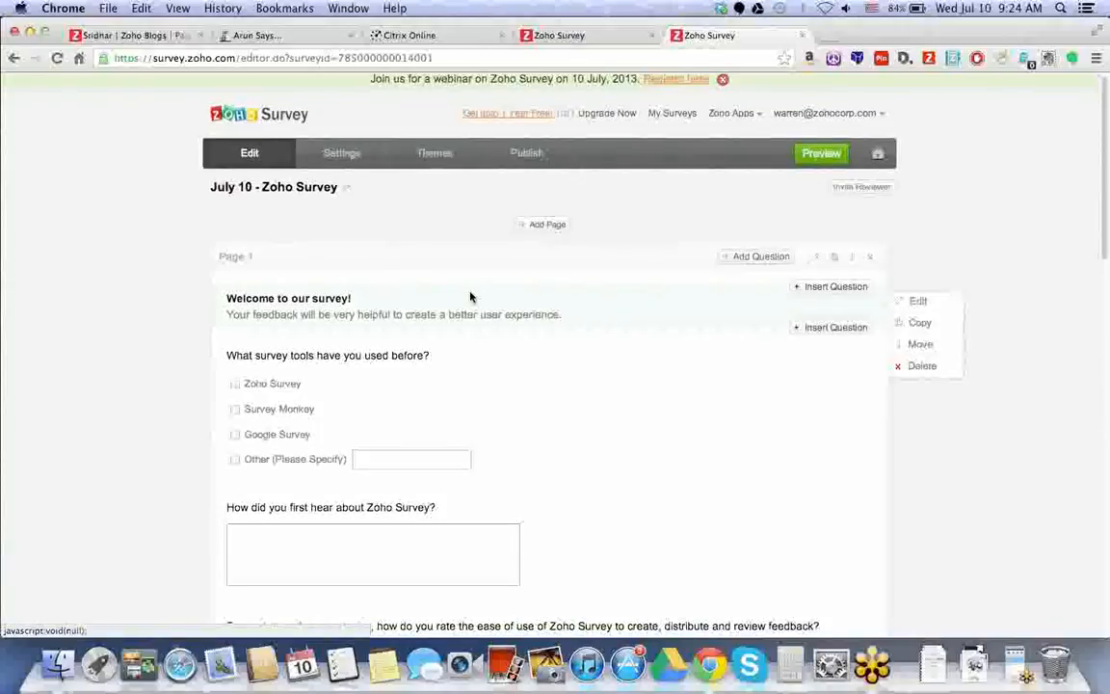
pyautogui.scroll(-2, 480, 298)
pyautogui.scroll(2, 480, 298)
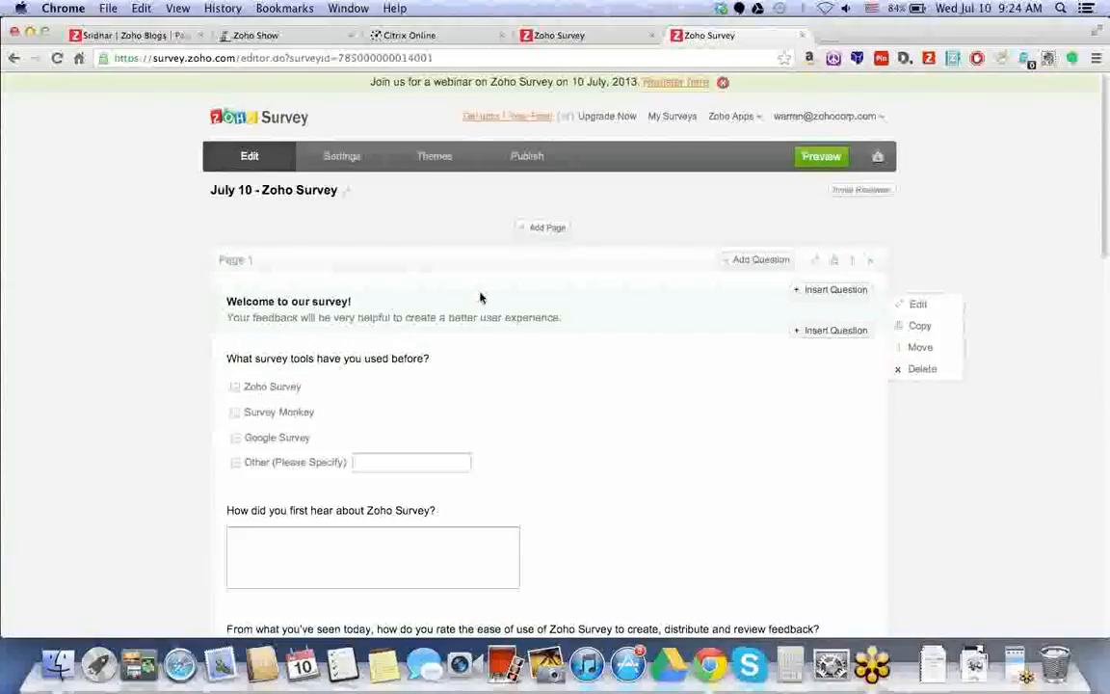
pyautogui.click(353, 164)
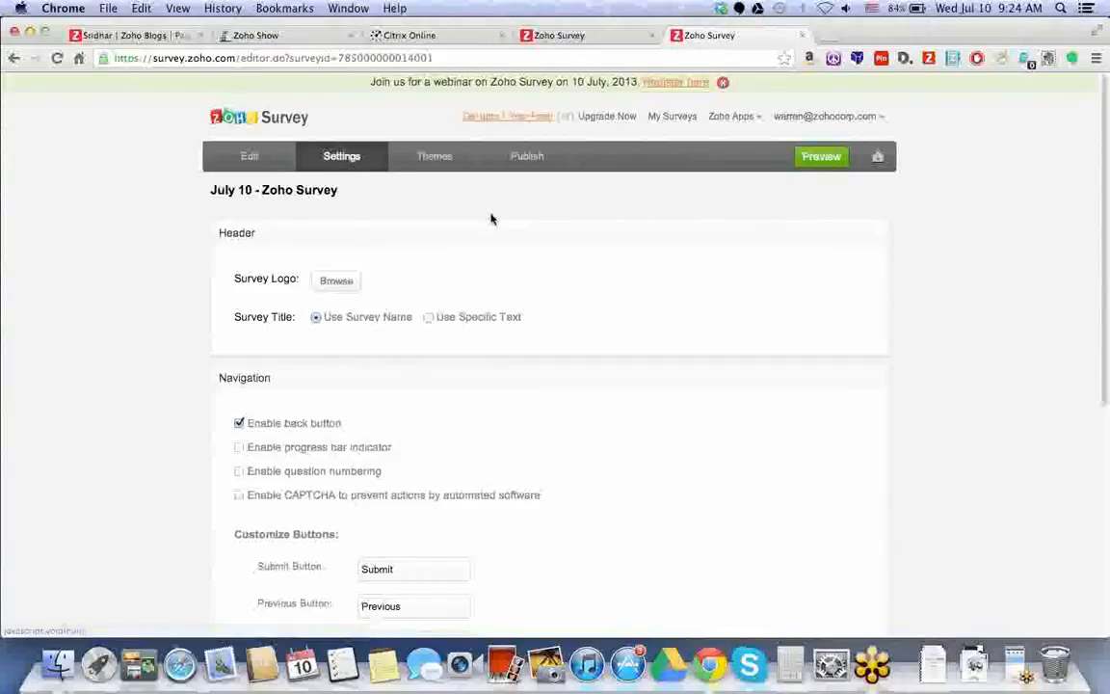
# Skip adding a logo and keep the survey name as the survey title.
pyautogui.scroll(-1, 490, 220)
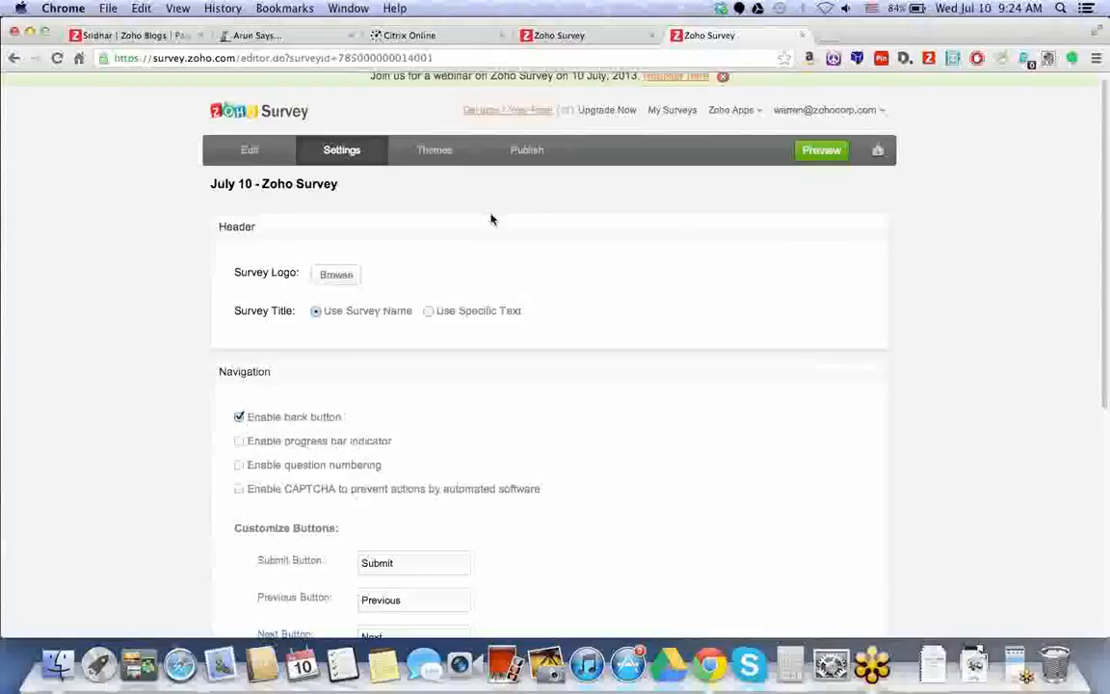
pyautogui.scroll(-1, 491, 220)
pyautogui.click(335, 241)
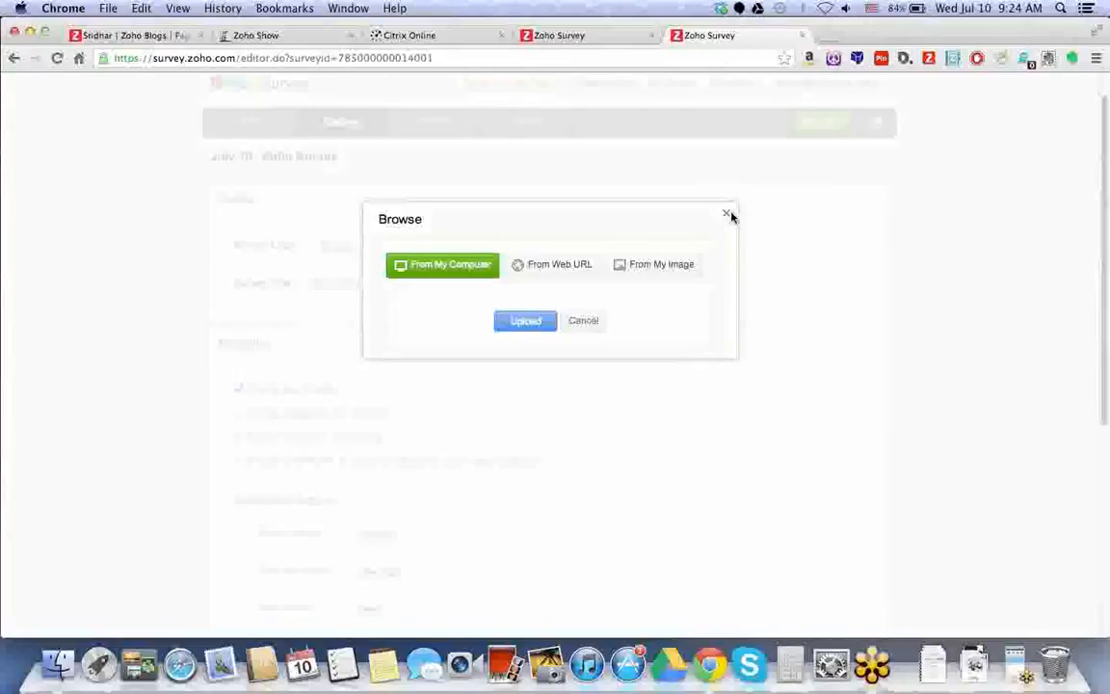
pyautogui.click(727, 213)
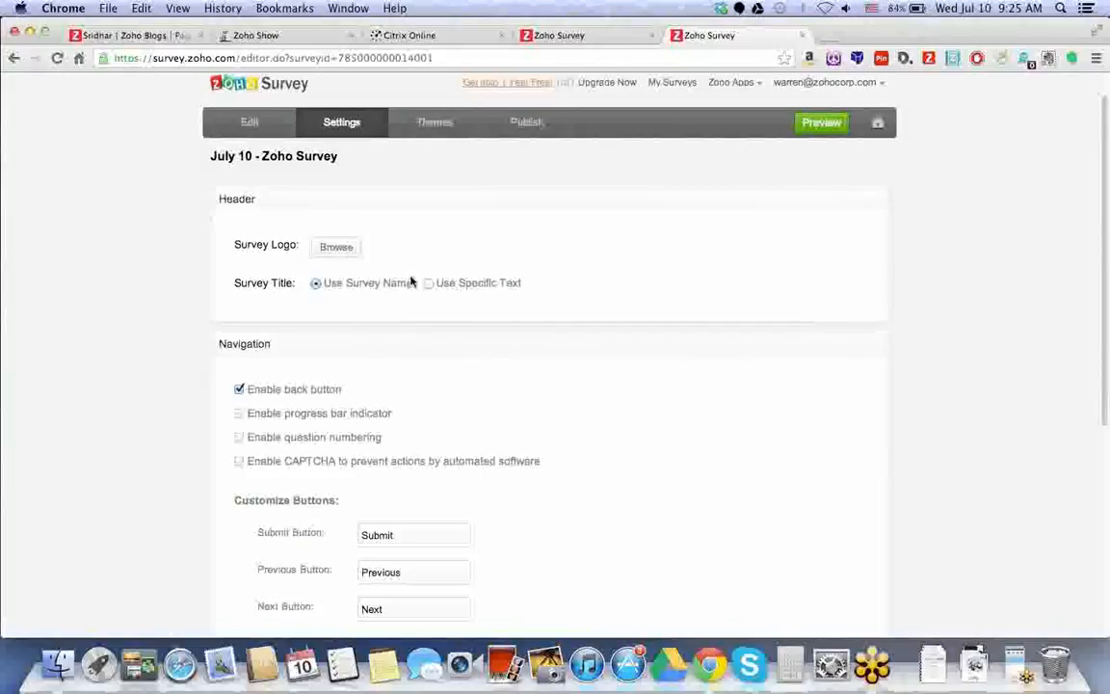
pyautogui.click(427, 283)
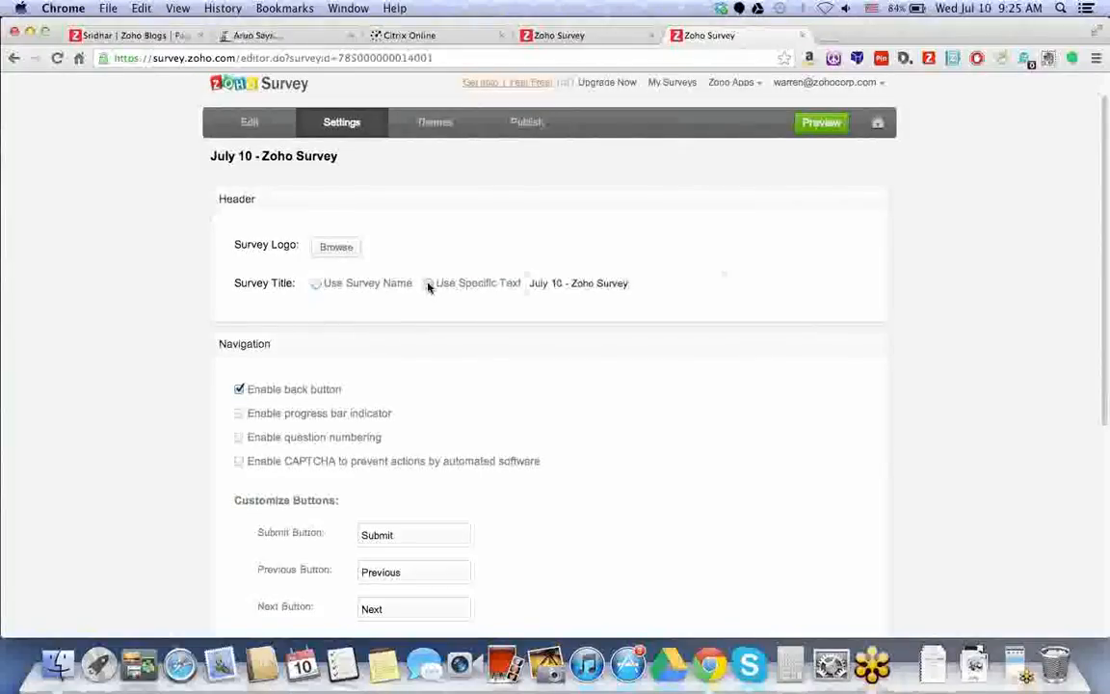
pyautogui.click(318, 285)
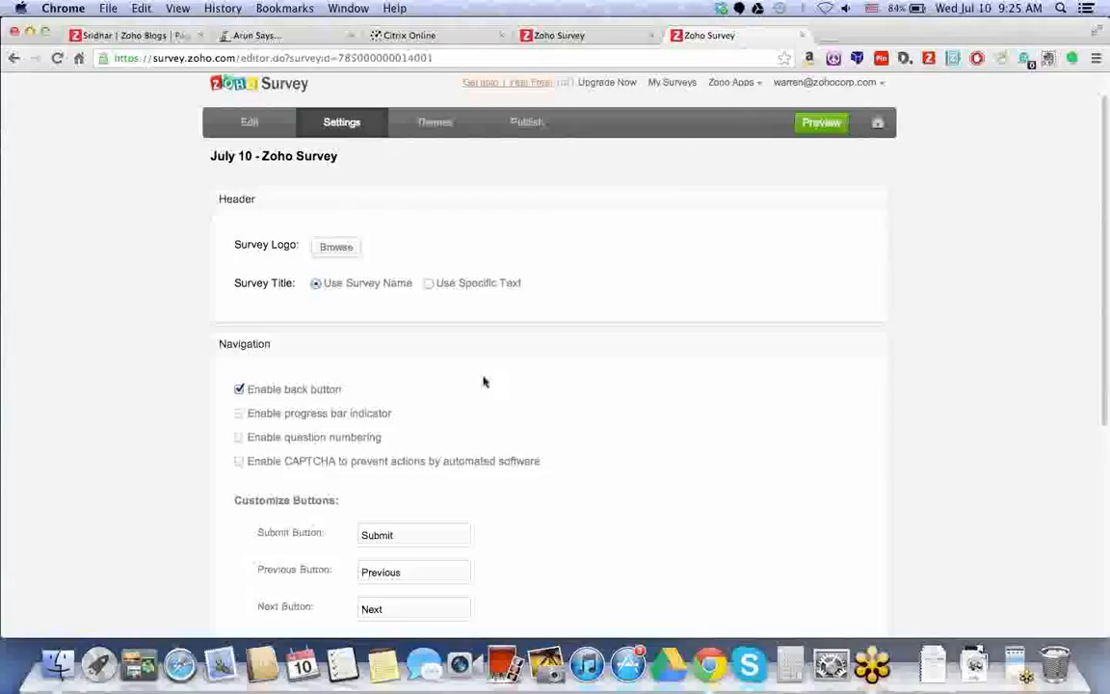
# Enable the progress bar indicator and question numbering.
pyautogui.scroll(-3, 484, 382)
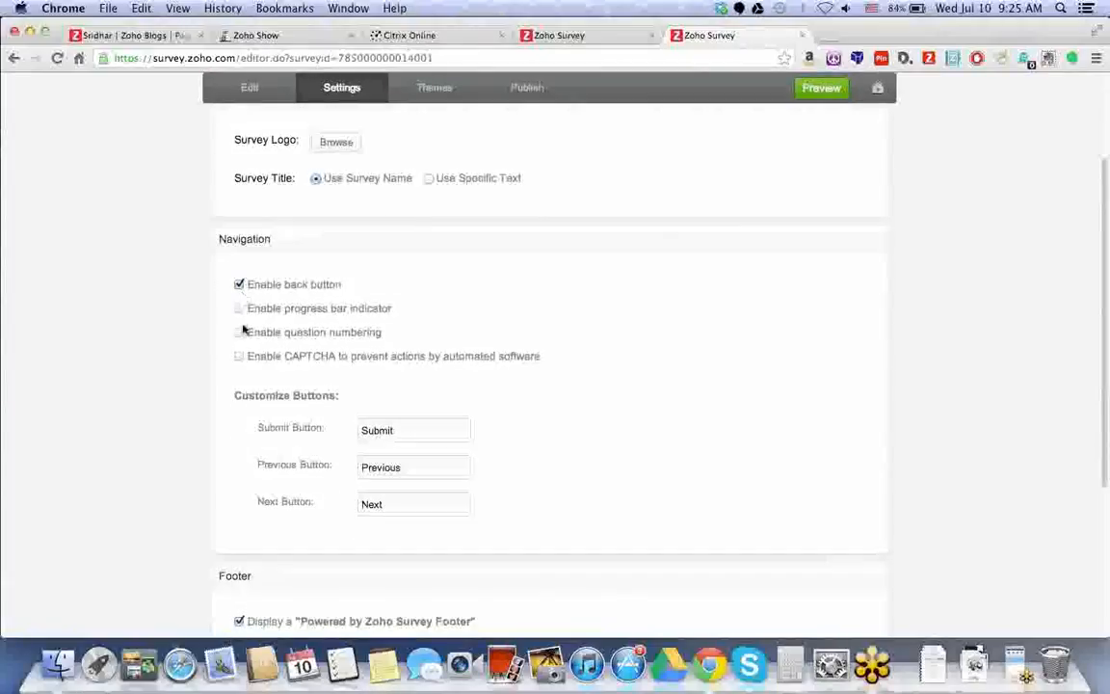
pyautogui.click(240, 310)
pyautogui.click(240, 333)
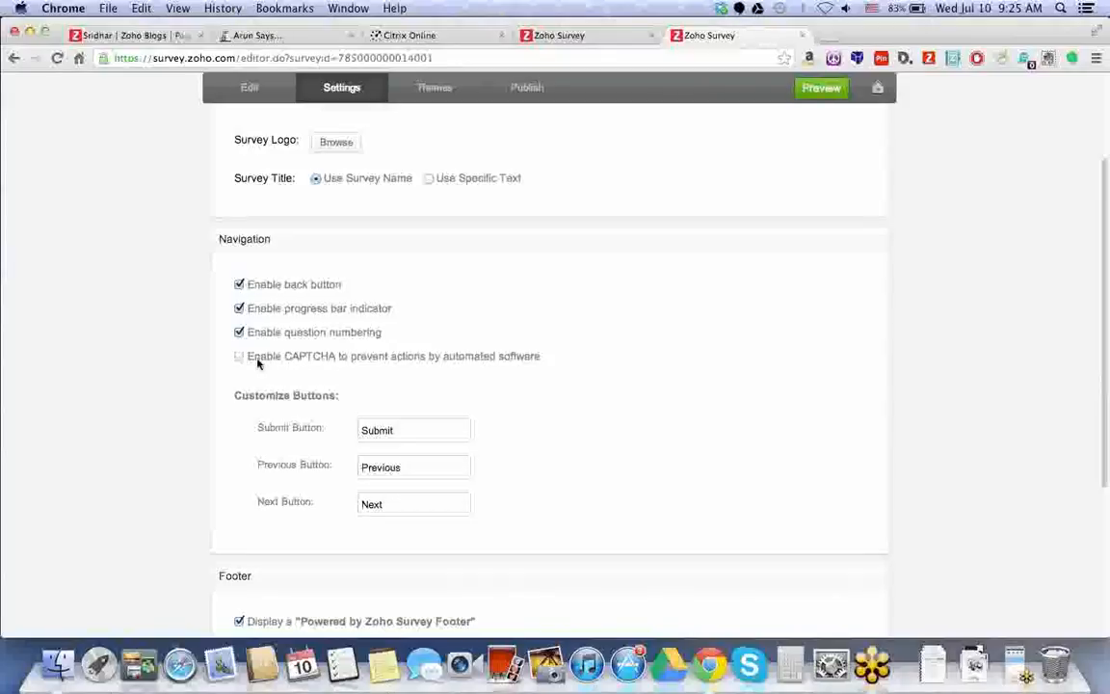
# Review the Submit and Previous button labels and the survey closed message.
pyautogui.moveTo(409, 435); pyautogui.dragTo(363, 431)
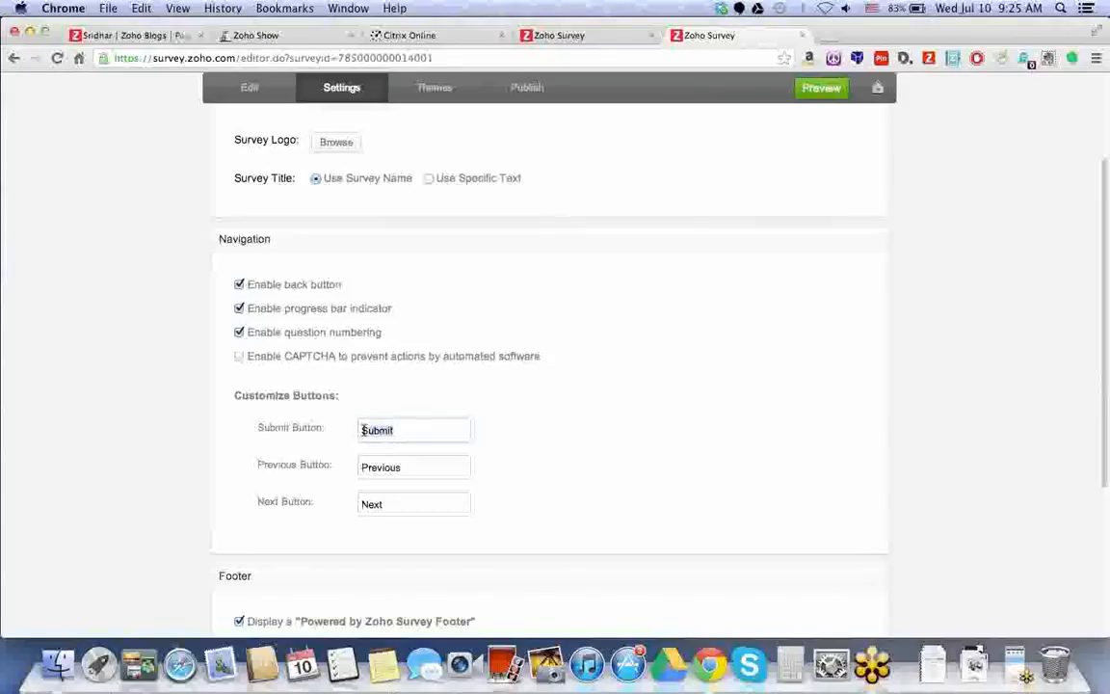
pyautogui.moveTo(446, 469); pyautogui.dragTo(359, 468)
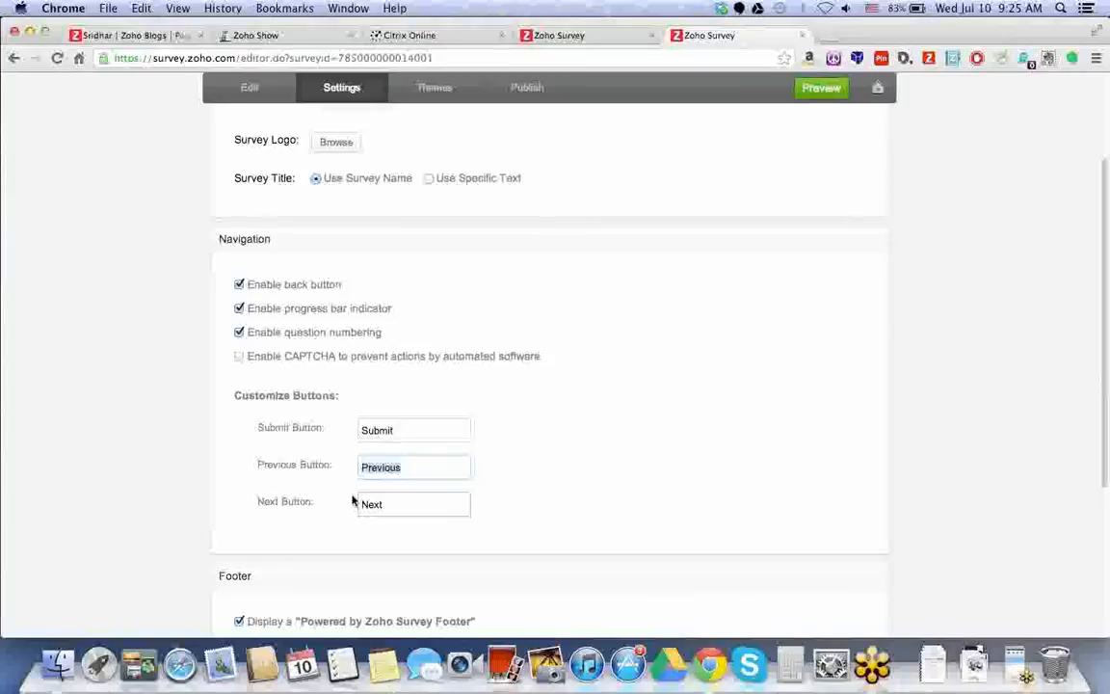
pyautogui.scroll(-5, 326, 466)
pyautogui.moveTo(293, 372); pyautogui.dragTo(474, 370)
pyautogui.click(409, 400)
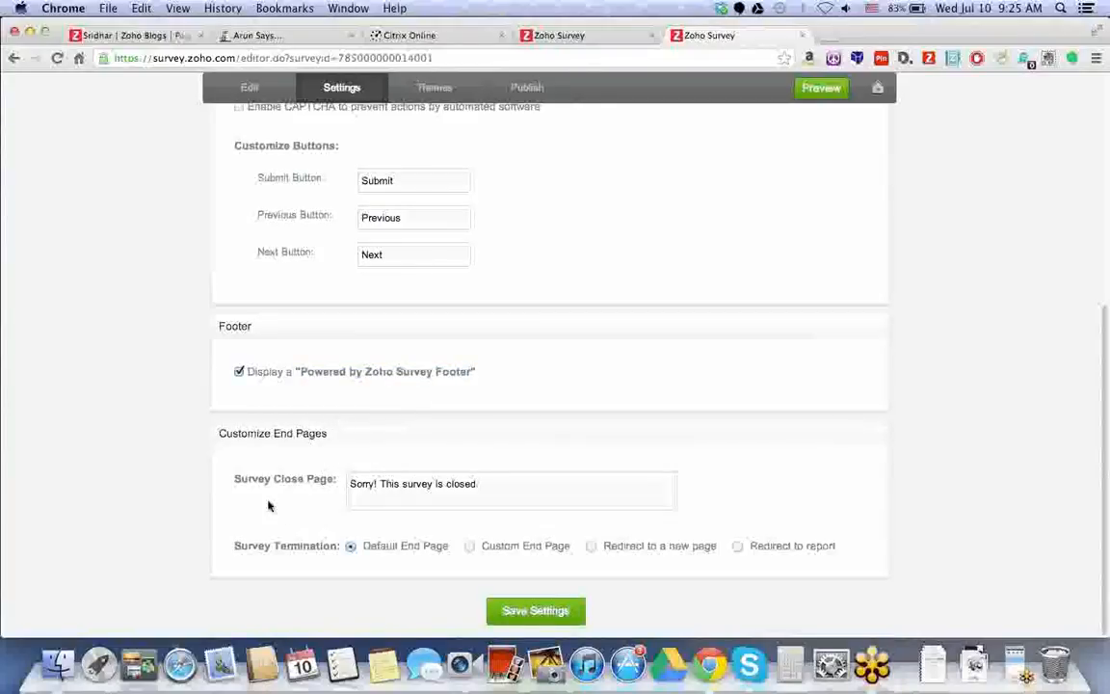
pyautogui.click(485, 483)
pyautogui.moveTo(497, 482); pyautogui.dragTo(352, 479)
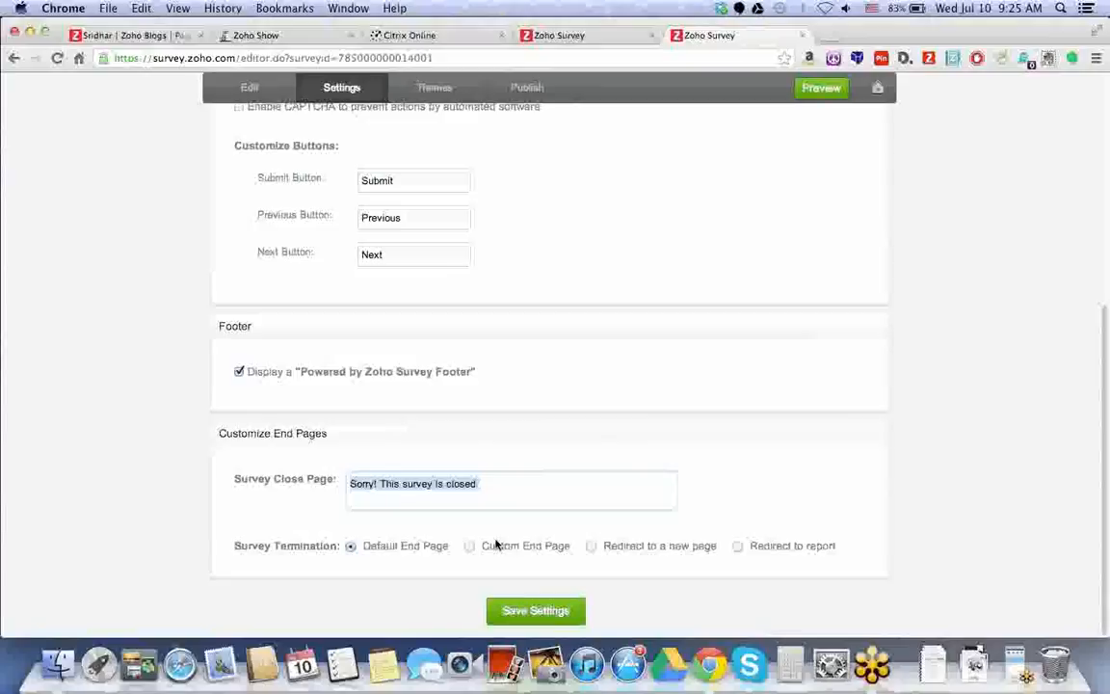
# Save the survey settings and dismiss the confirmation.
pyautogui.click(532, 611)
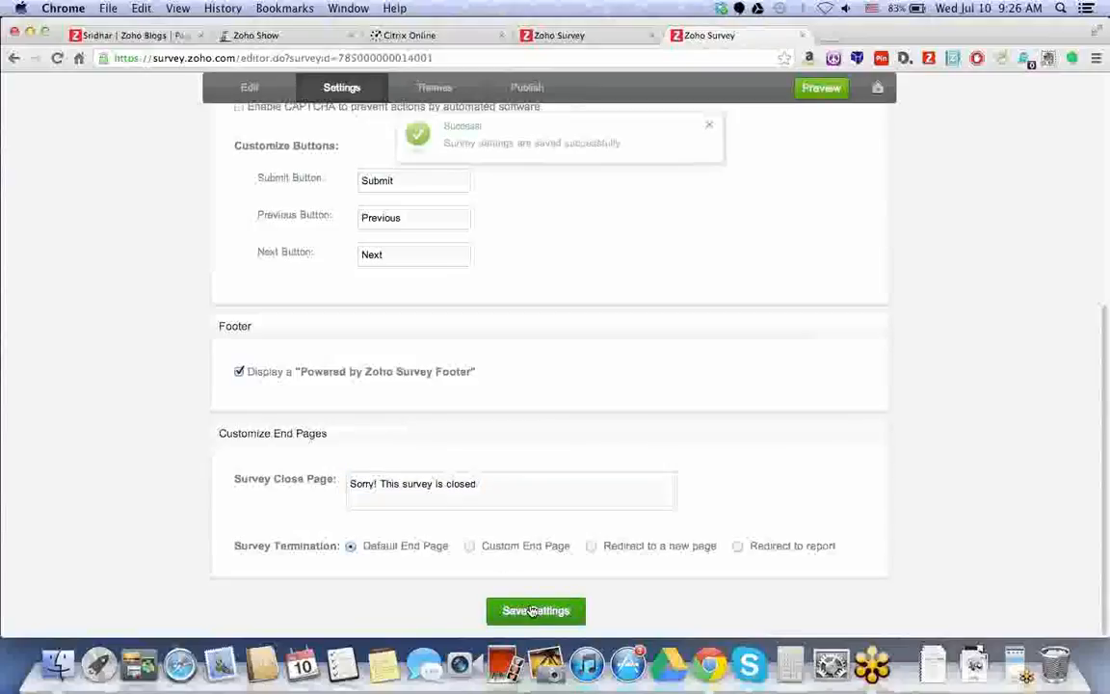
pyautogui.click(711, 127)
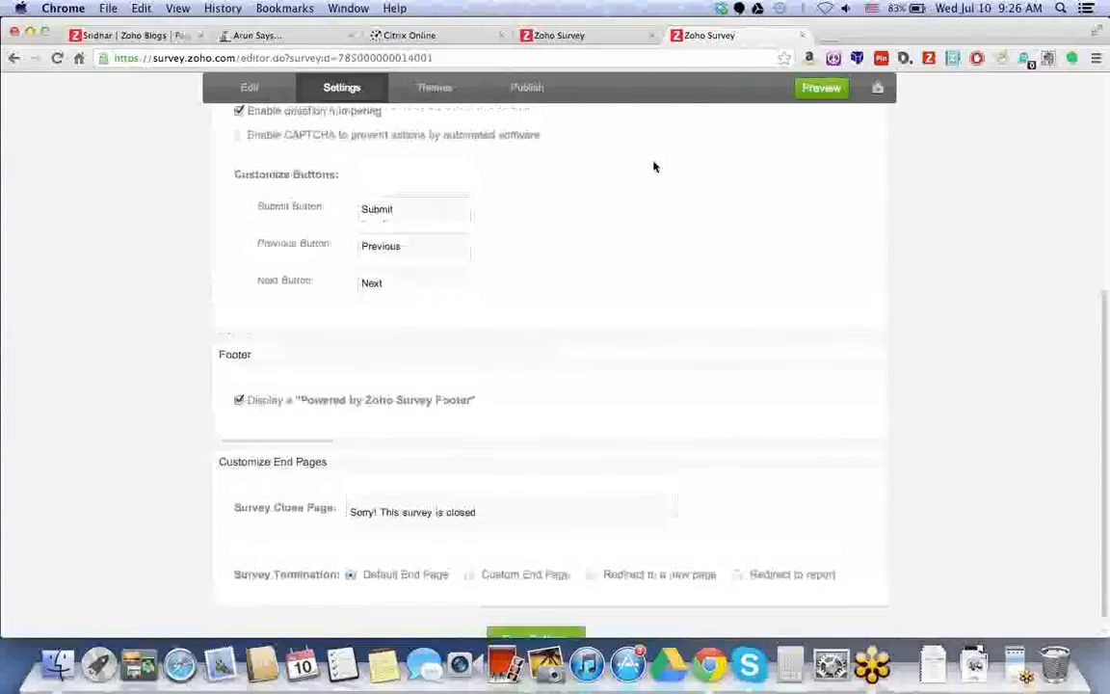
pyautogui.click(433, 87)
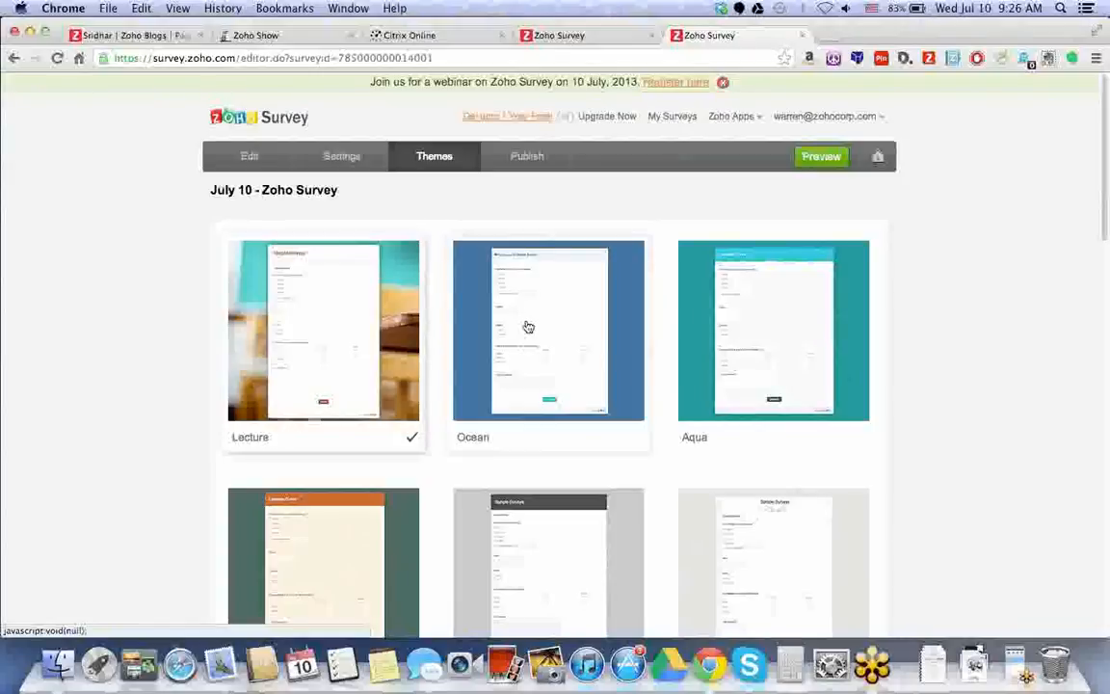
# Scroll through the themes and preview the survey in the Boardroom theme.
pyautogui.scroll(-1, 528, 327)
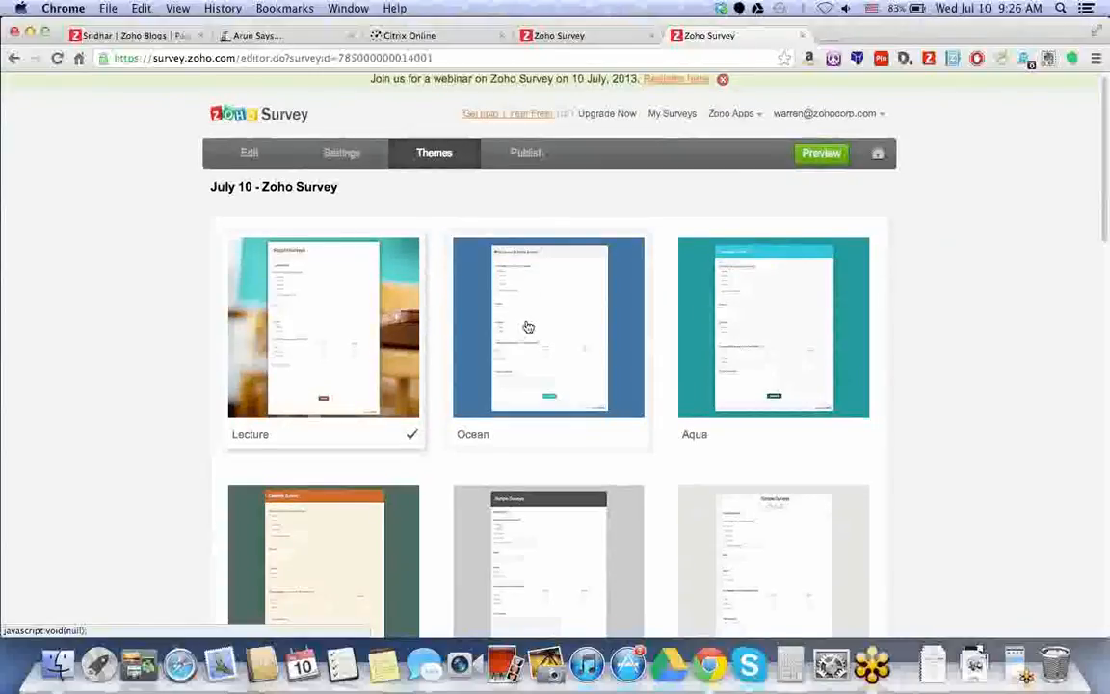
pyautogui.scroll(-1, 528, 327)
pyautogui.scroll(-5, 529, 328)
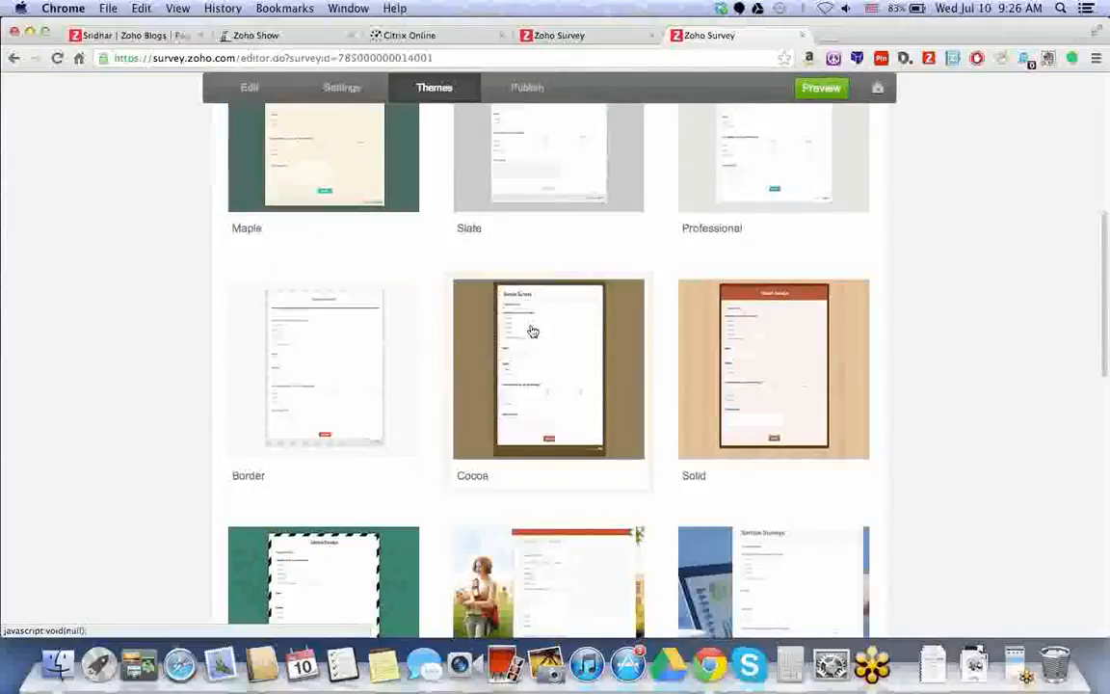
pyautogui.scroll(-1, 530, 329)
pyautogui.click(768, 443)
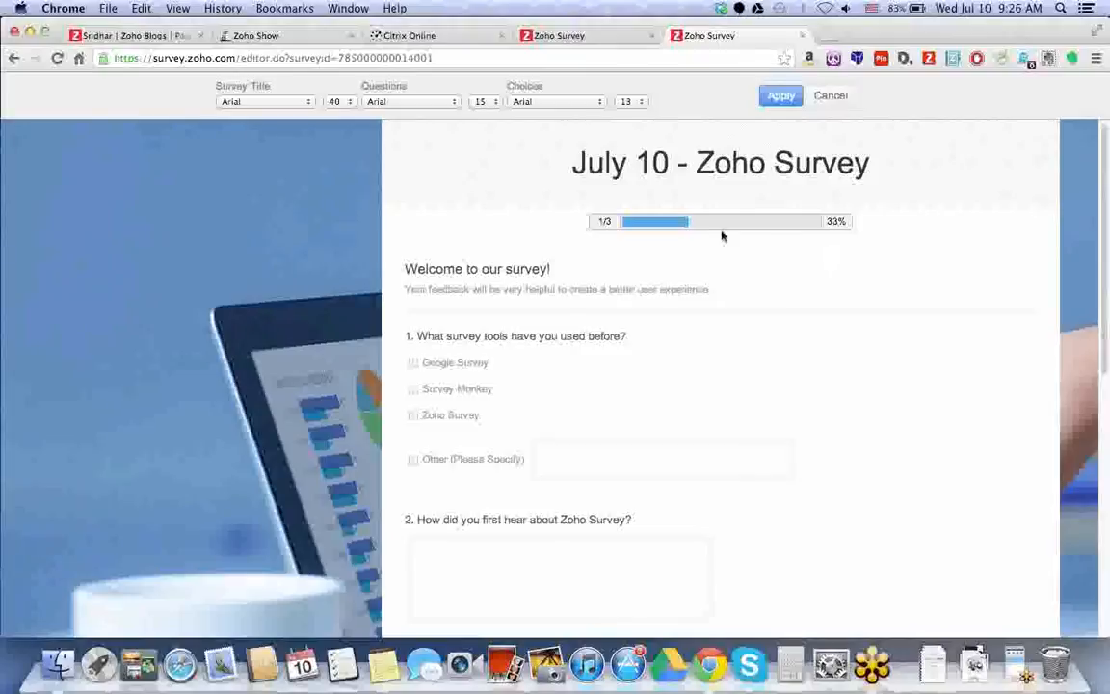
# Keep Arial fonts with title size 40, apply Boardroom, and go to the Publish page.
pyautogui.click(289, 102)
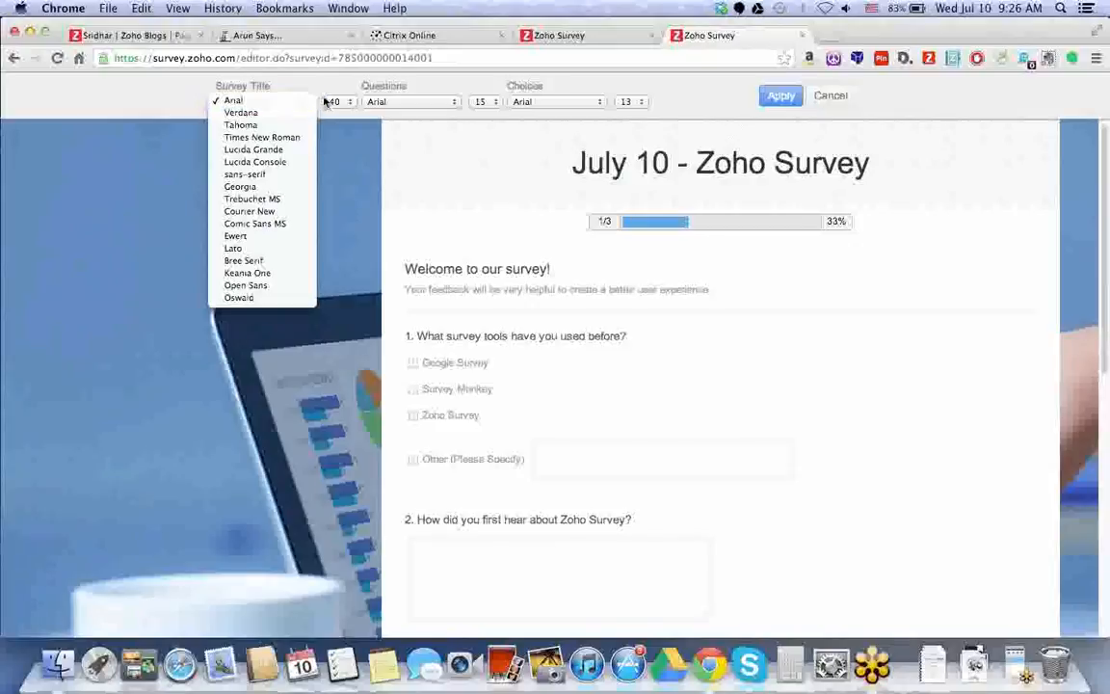
pyautogui.click(332, 101)
pyautogui.click(330, 102)
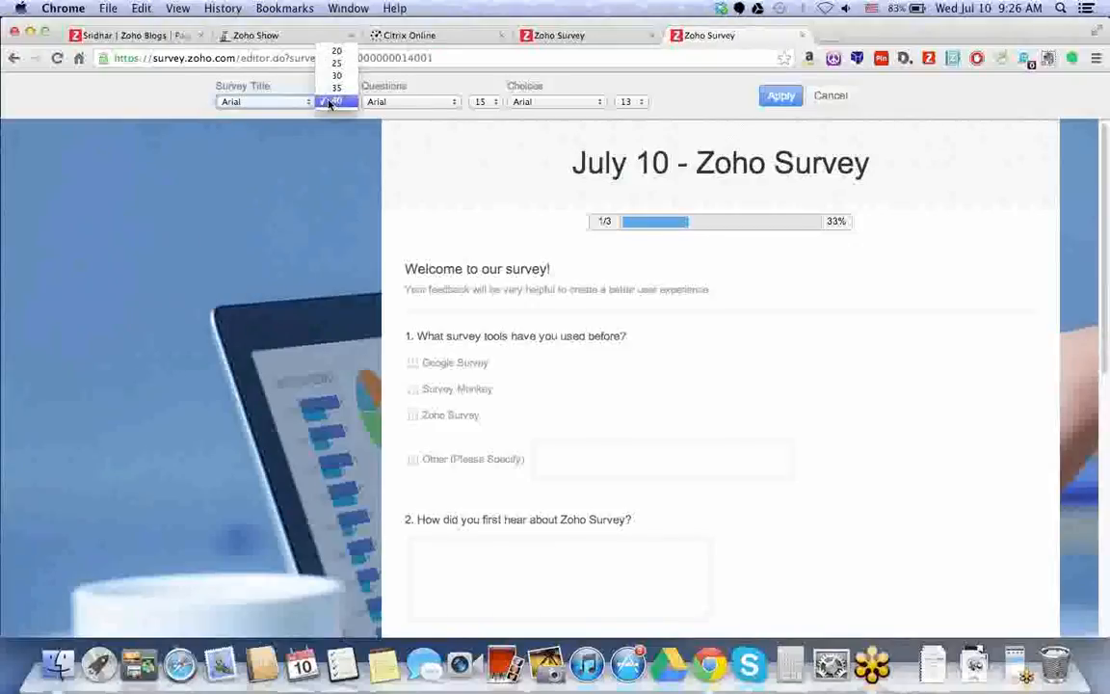
pyautogui.click(329, 102)
pyautogui.click(405, 102)
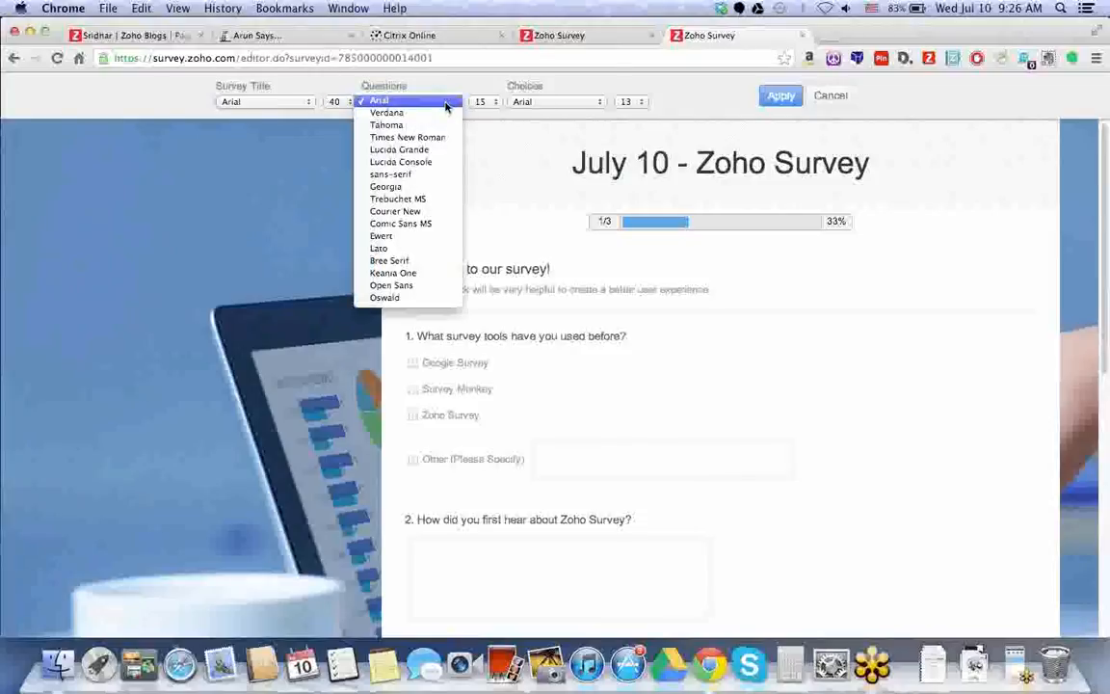
pyautogui.click(537, 102)
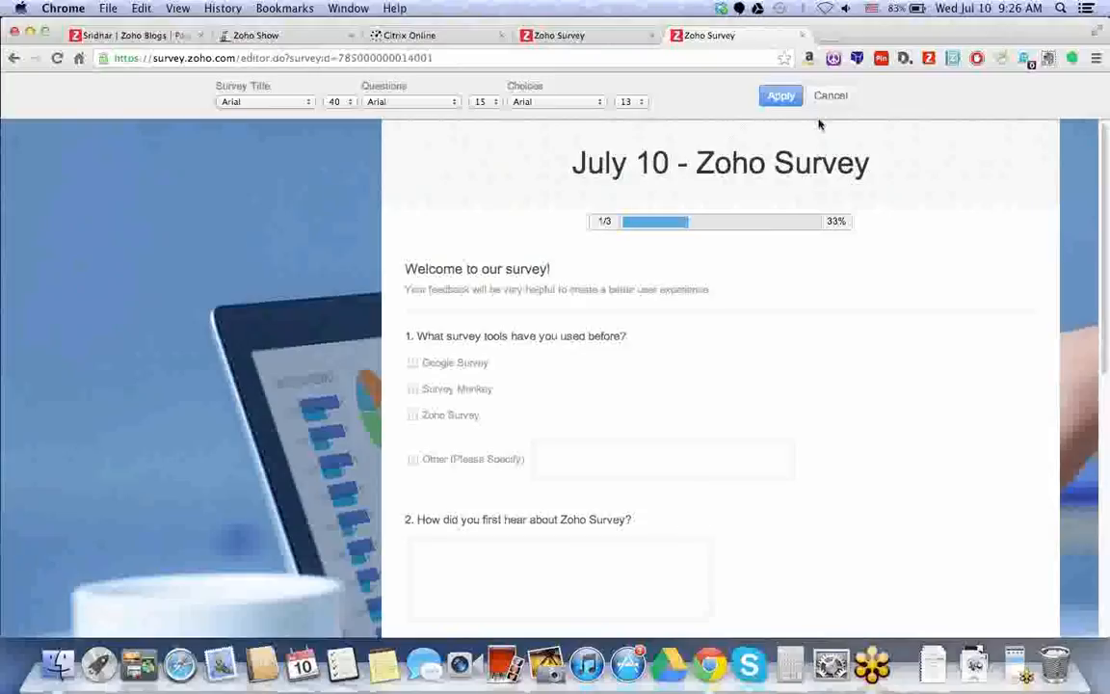
pyautogui.click(782, 96)
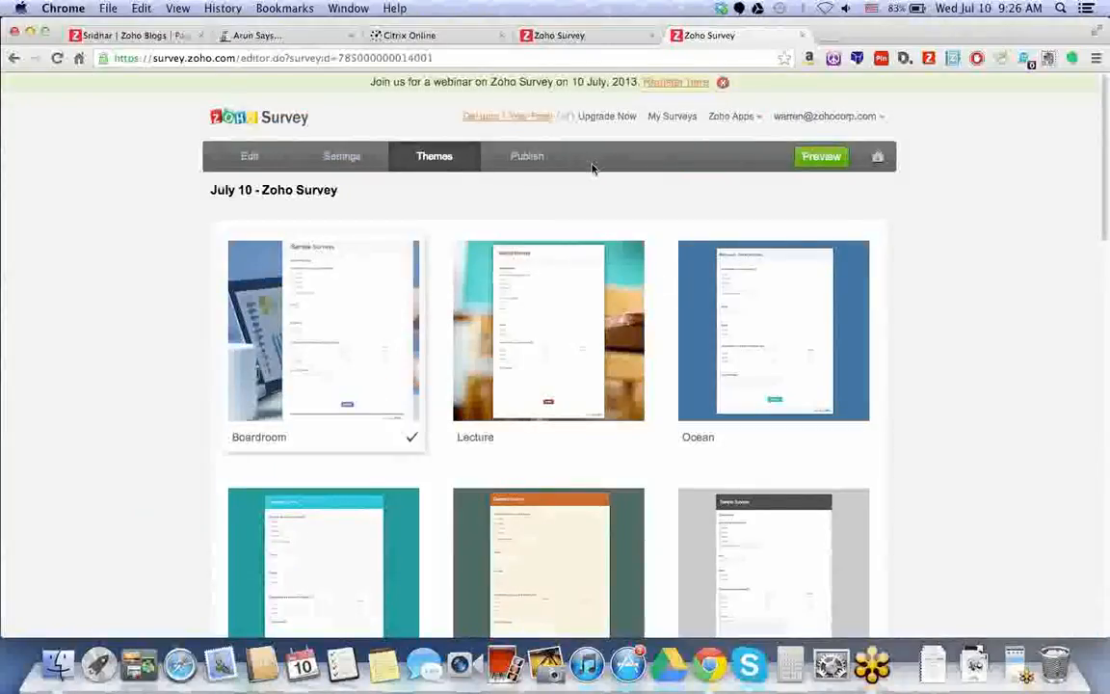
pyautogui.click(535, 165)
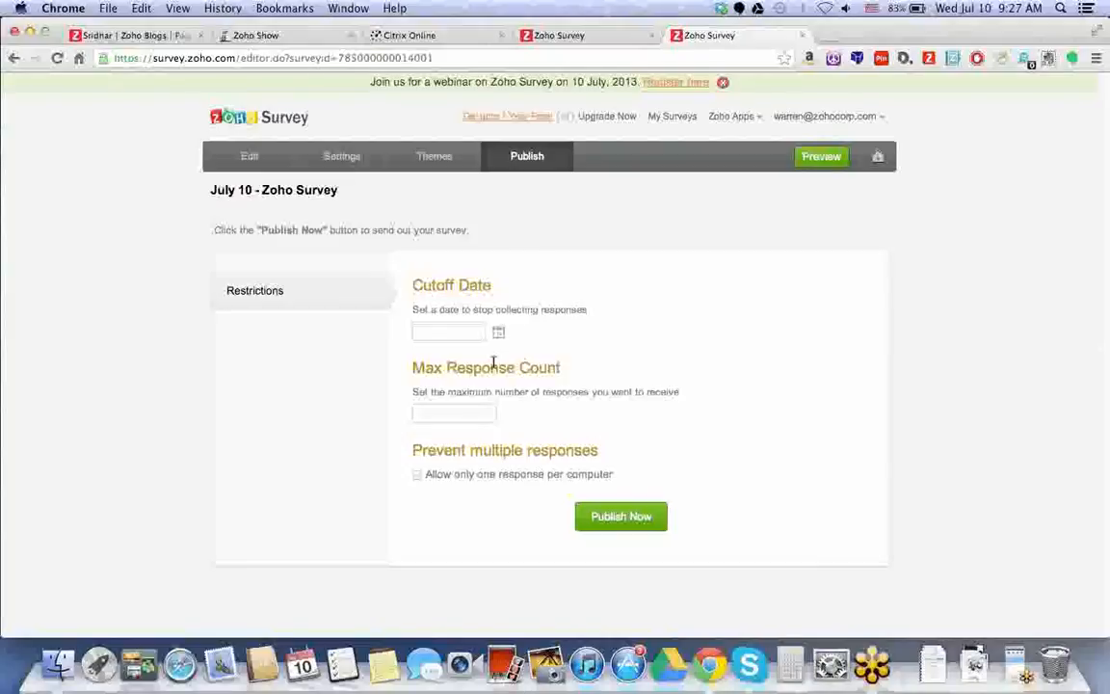
# Enter 1200 as Max Response Count and tick 'Allow only one response per computer'.
pyautogui.click(476, 415)
pyautogui.write('00')
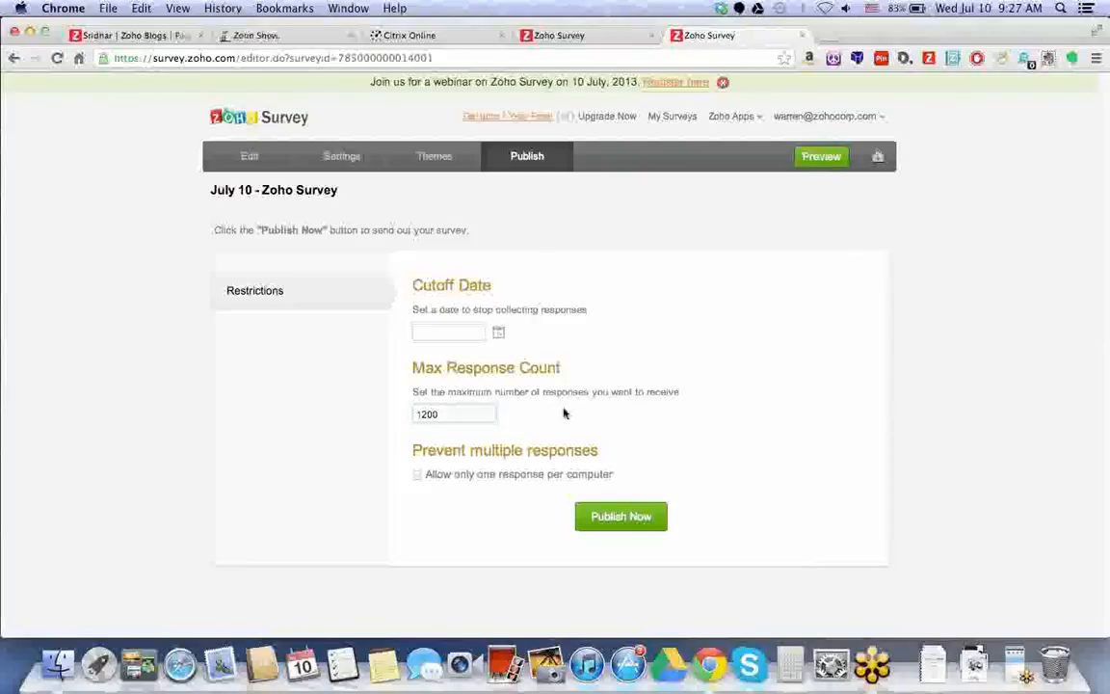
pyautogui.click(418, 476)
pyautogui.click(246, 157)
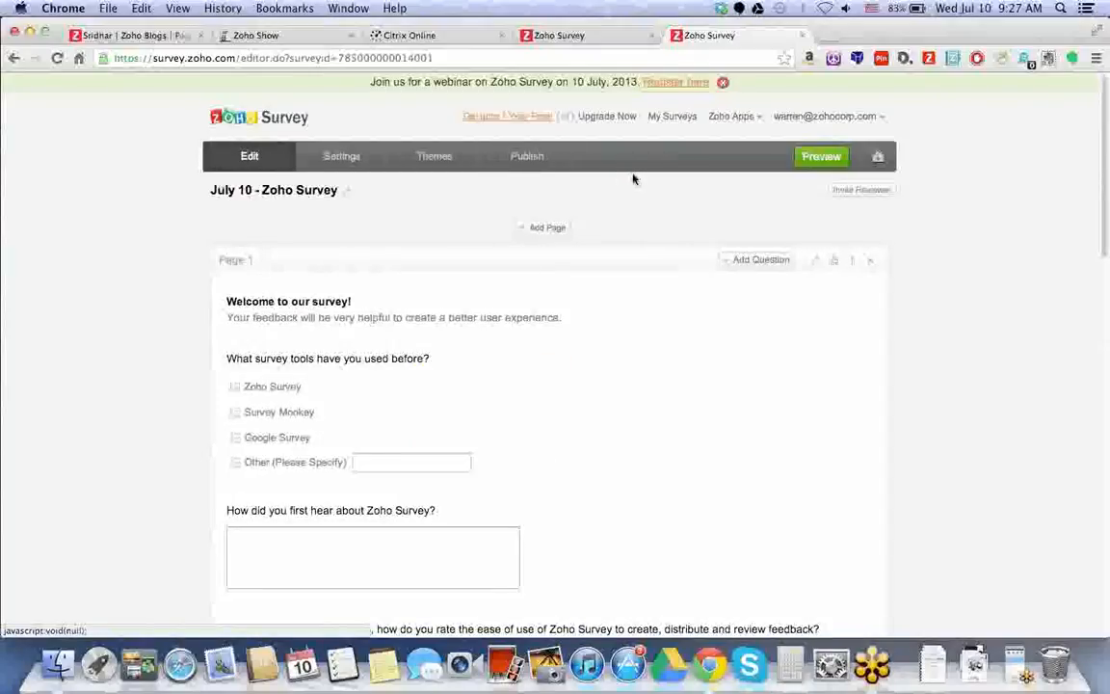
# In Invite Reviewer, start the reviewer's e-mail address and keep Valid Date at Seven Days.
pyautogui.click(858, 191)
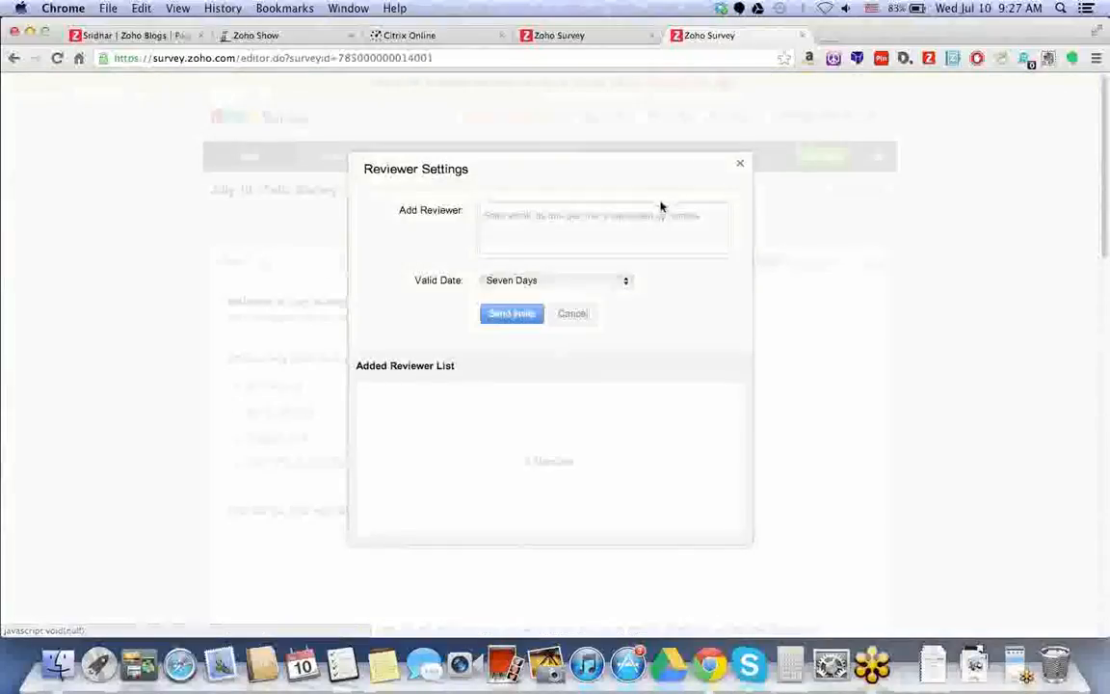
pyautogui.click(742, 166)
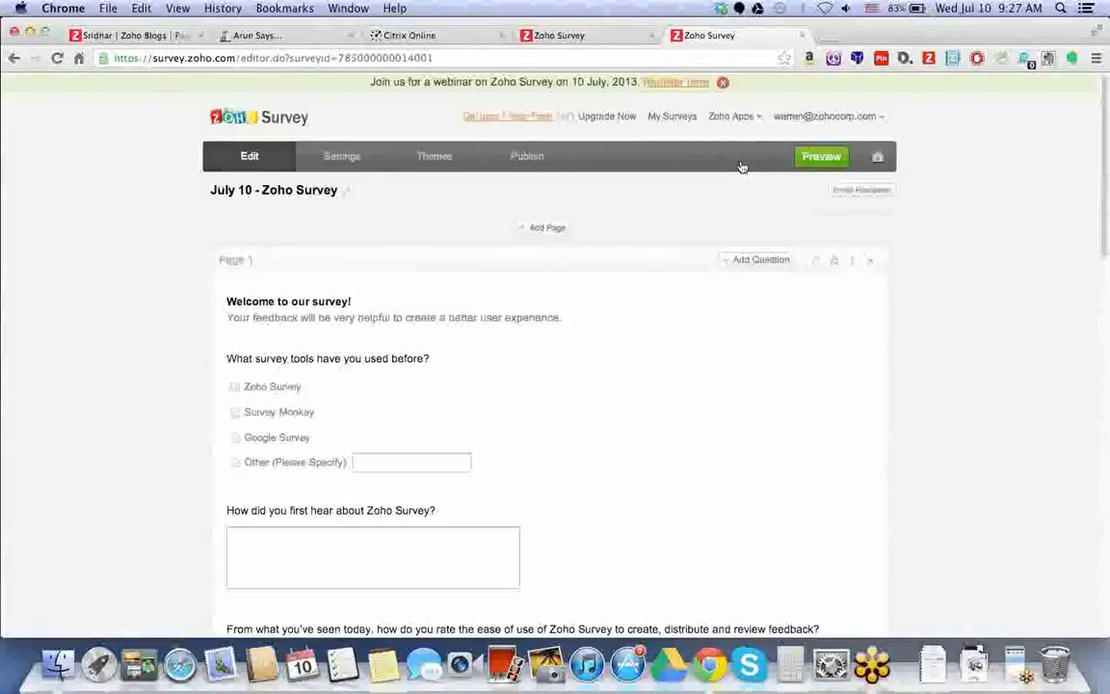
pyautogui.click(851, 193)
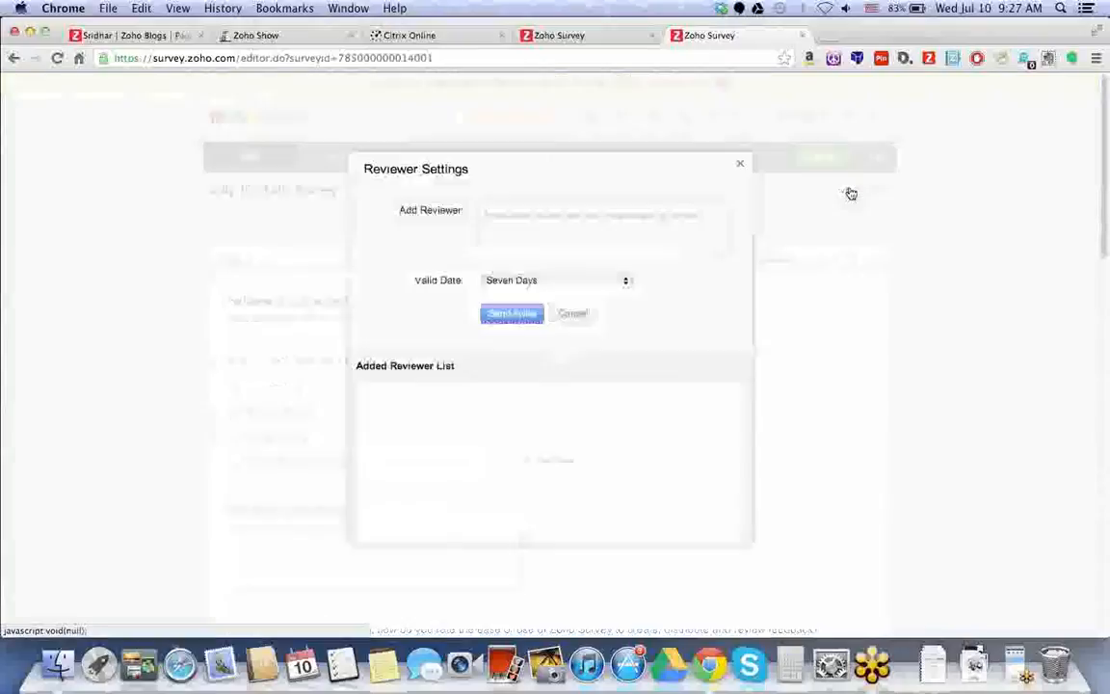
pyautogui.click(660, 227)
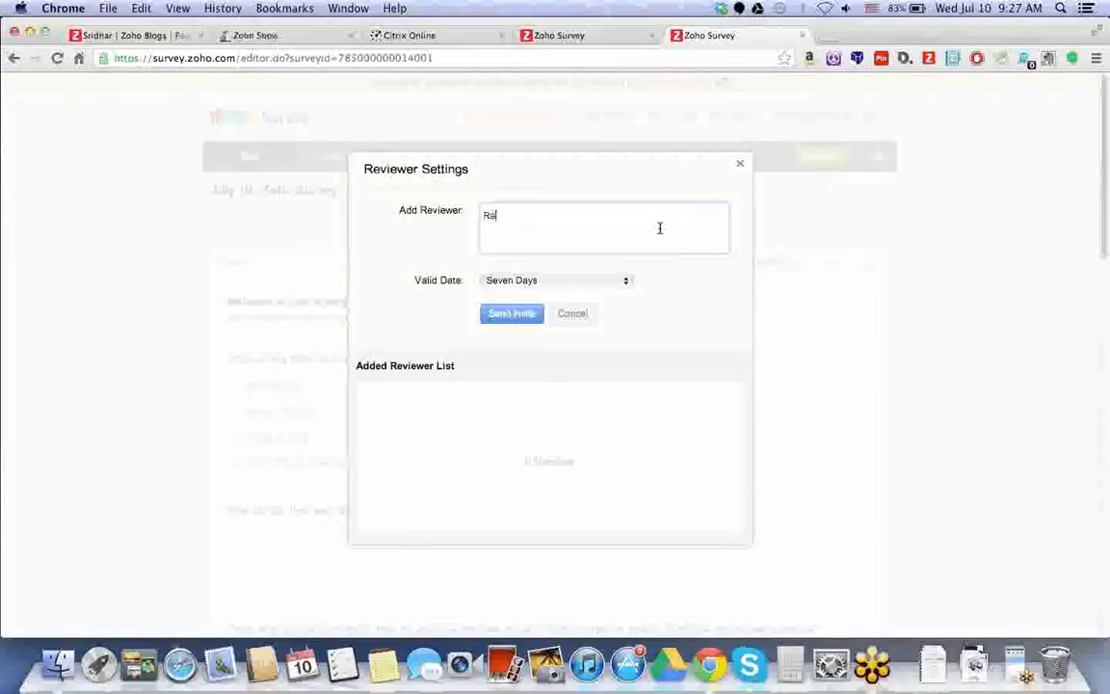
pyautogui.click(600, 281)
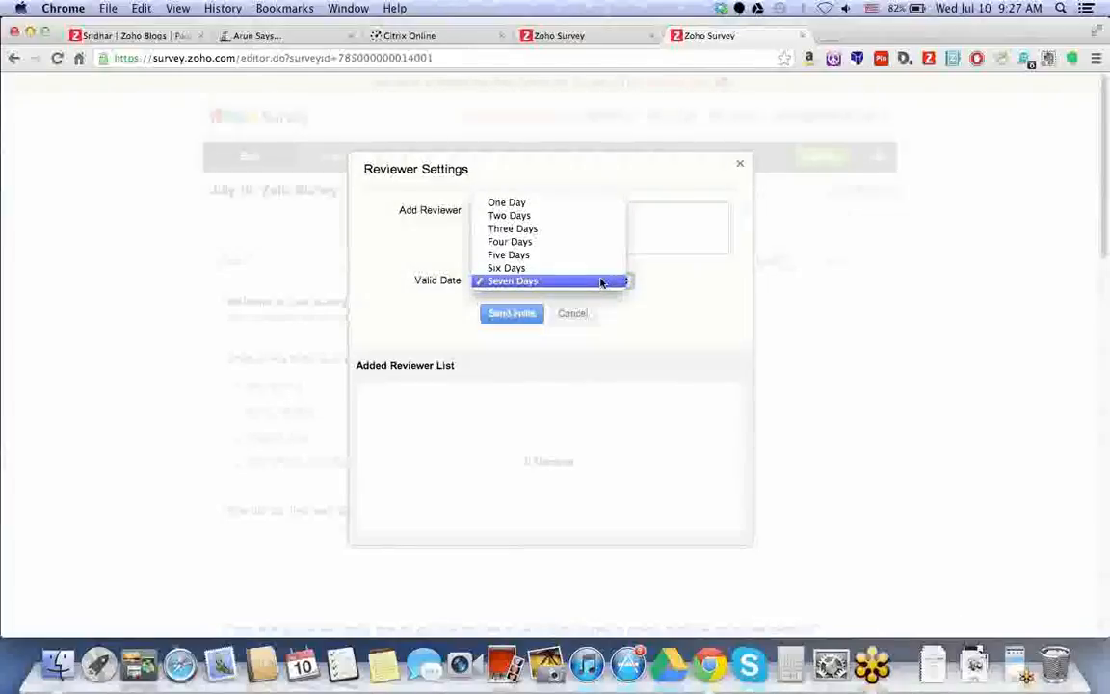
pyautogui.click(642, 322)
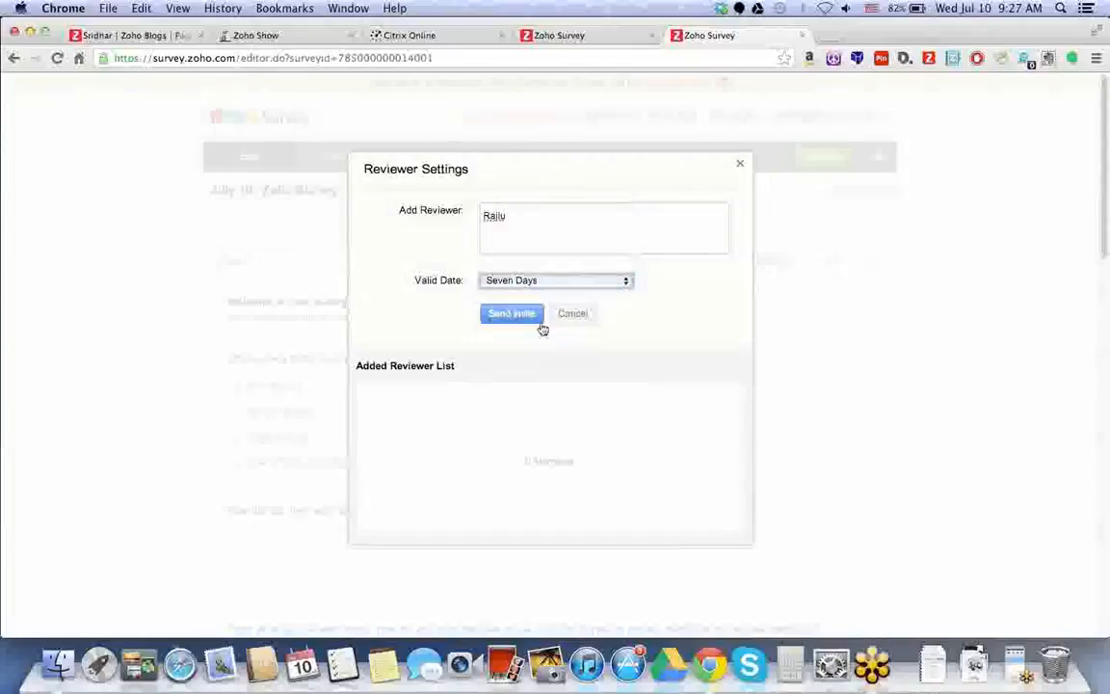
pyautogui.click(568, 242)
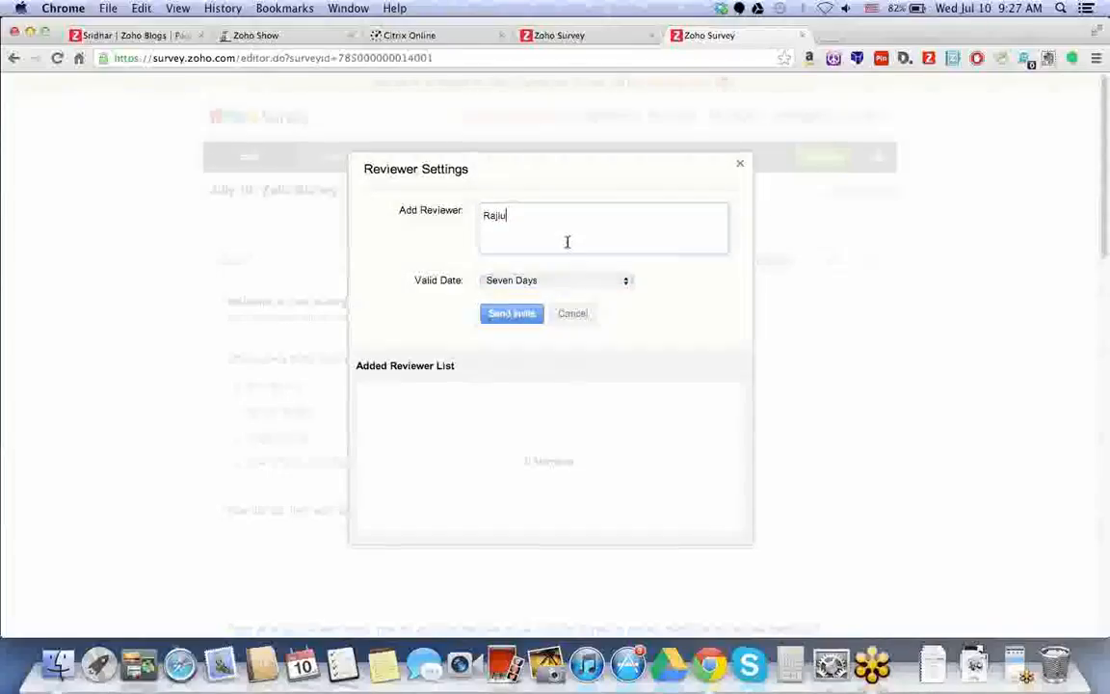
pyautogui.write('@zohocorp.com')
pyautogui.click(533, 314)
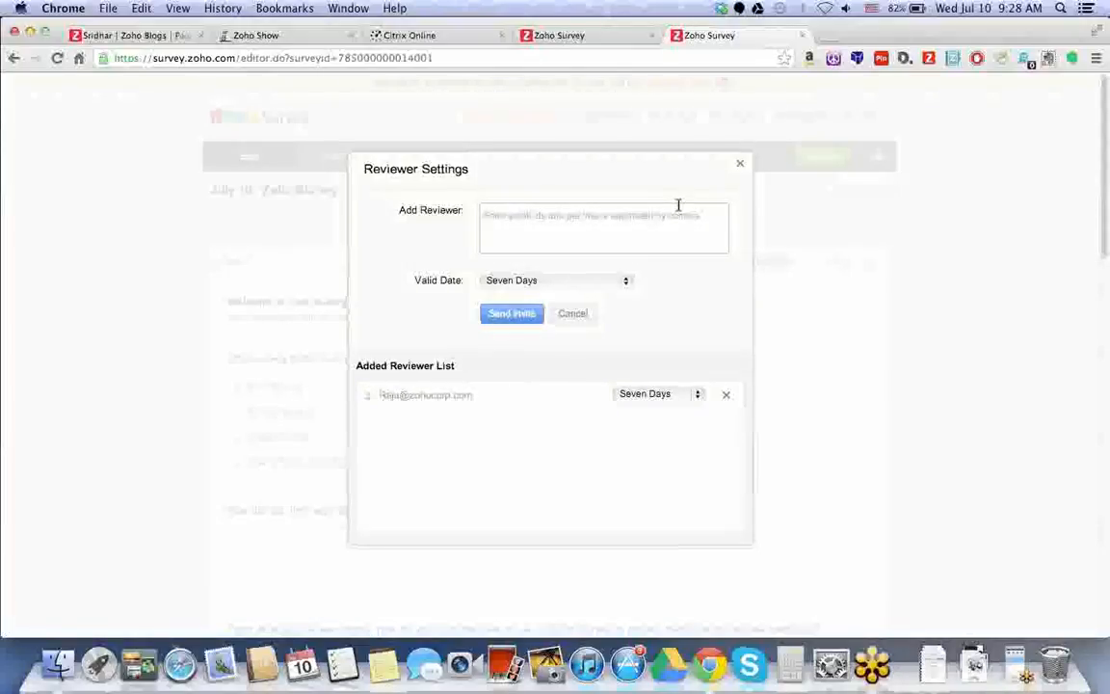
pyautogui.click(740, 164)
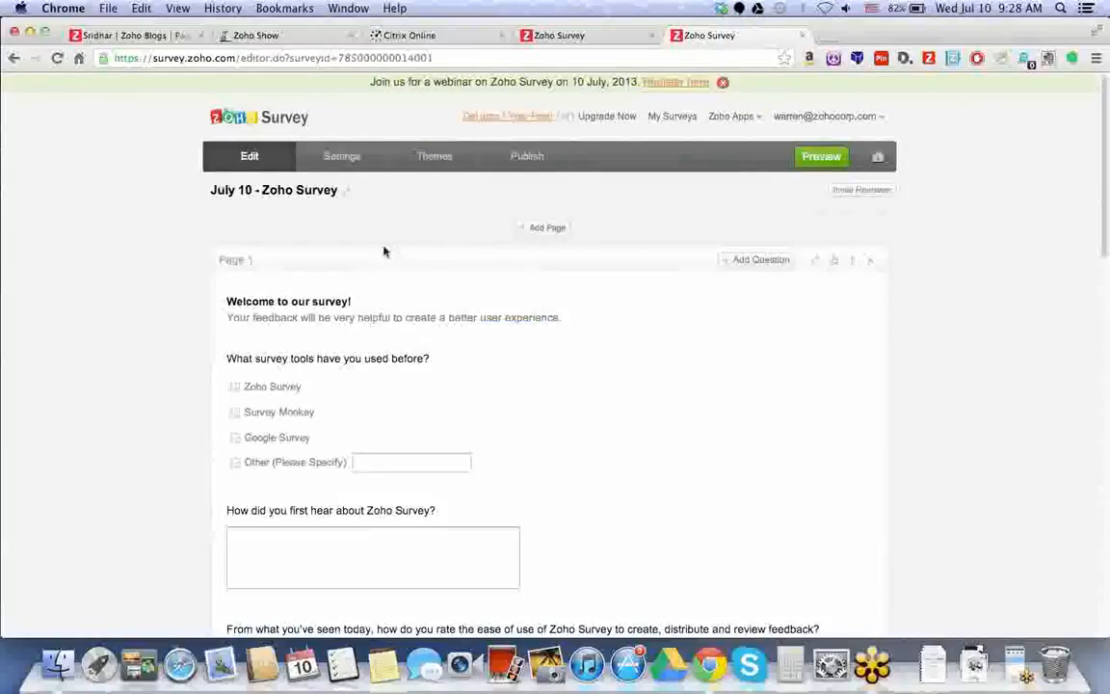
# Switch to the mail window, open 'Survey Shared For Review', and follow the July 10 - Zoho Survey link.
pyautogui.click(31, 33)
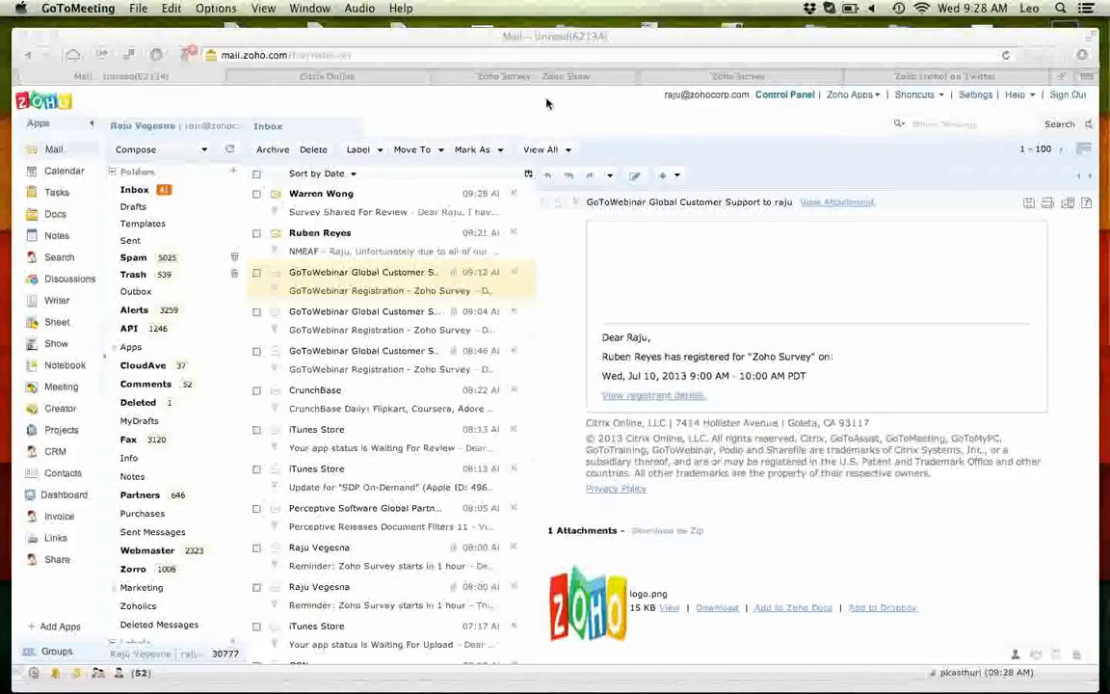
pyautogui.click(520, 108)
pyautogui.click(333, 204)
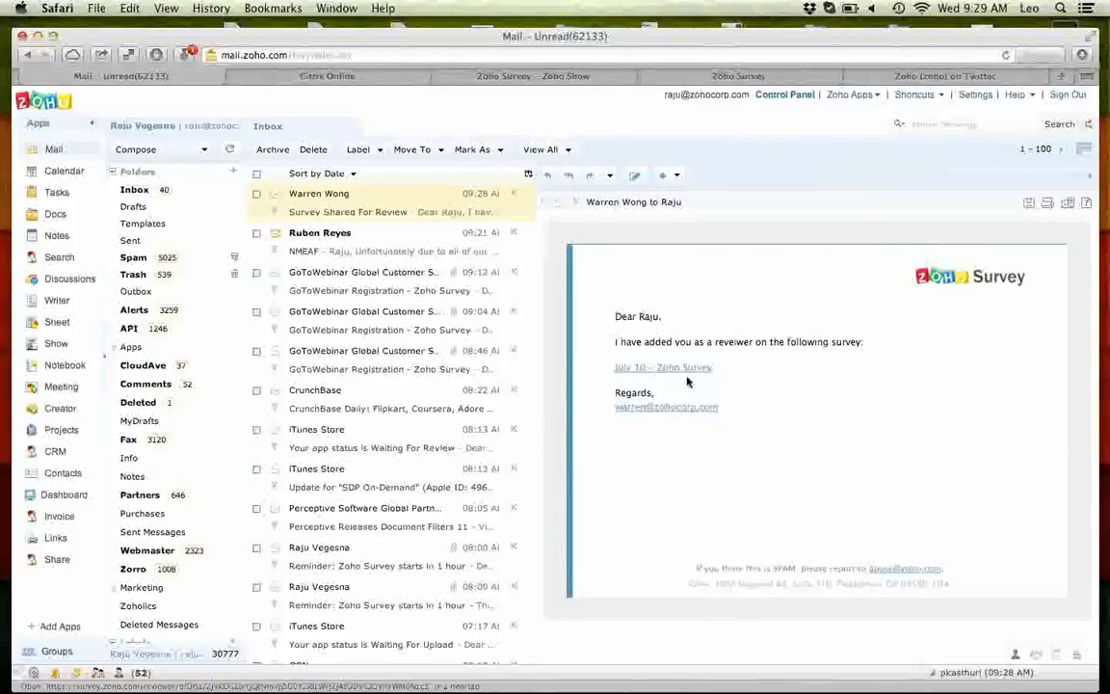
pyautogui.moveTo(622, 341); pyautogui.dragTo(807, 342)
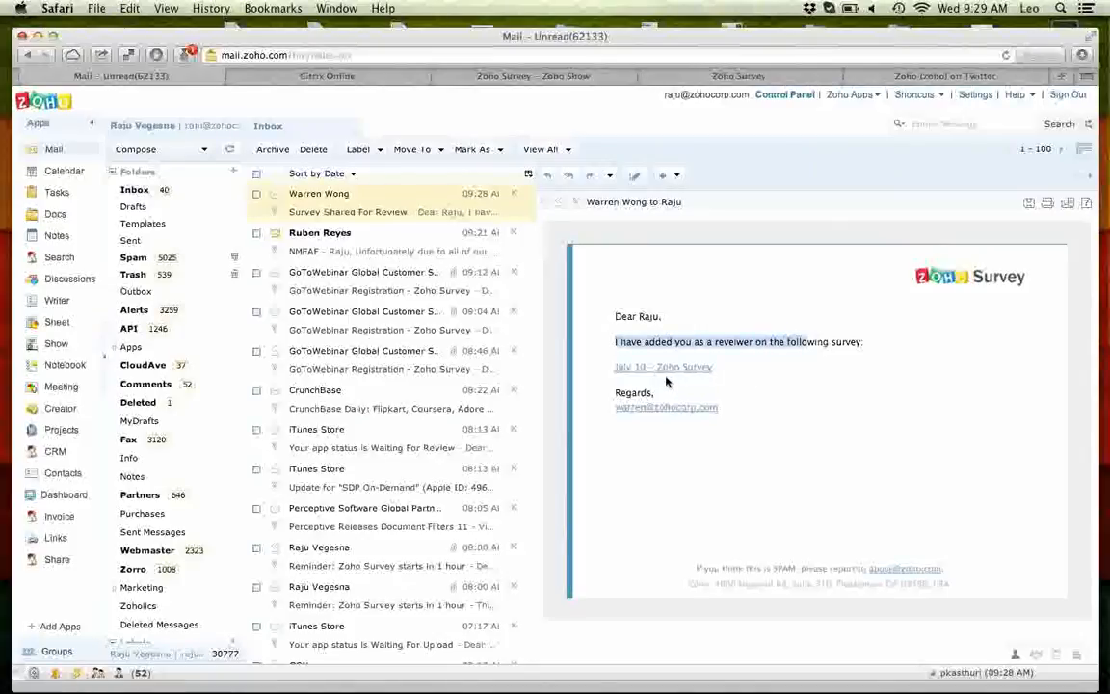
pyautogui.click(660, 370)
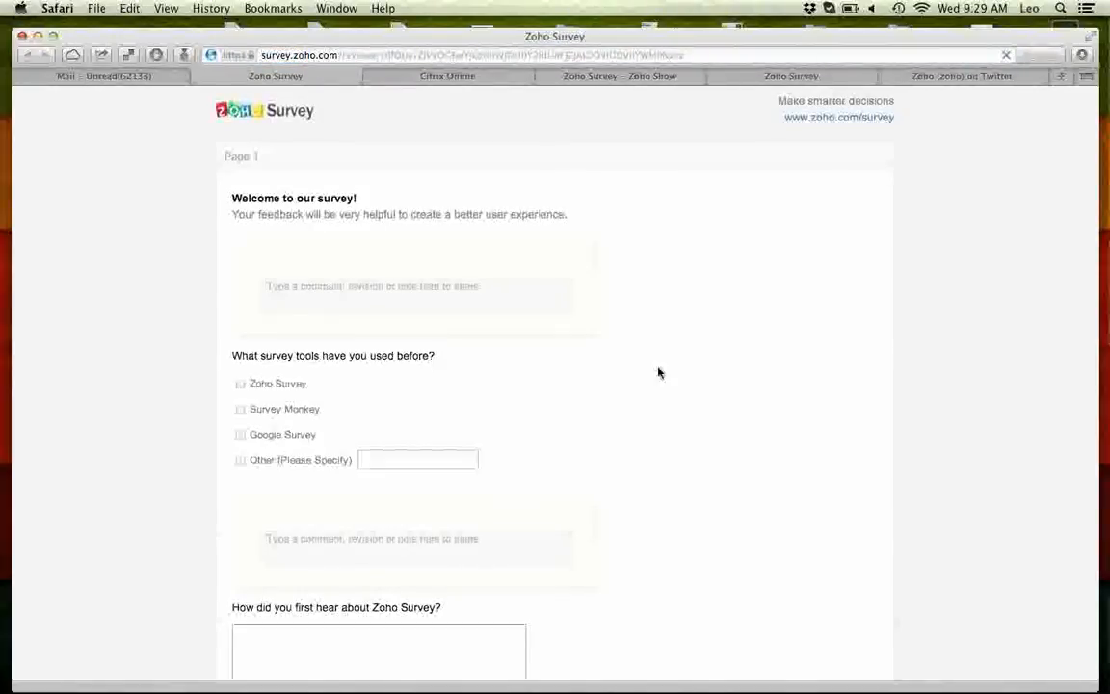
# Scroll the reviewer page and compare the two duplicate company-location questions.
pyautogui.scroll(-10, 660, 372)
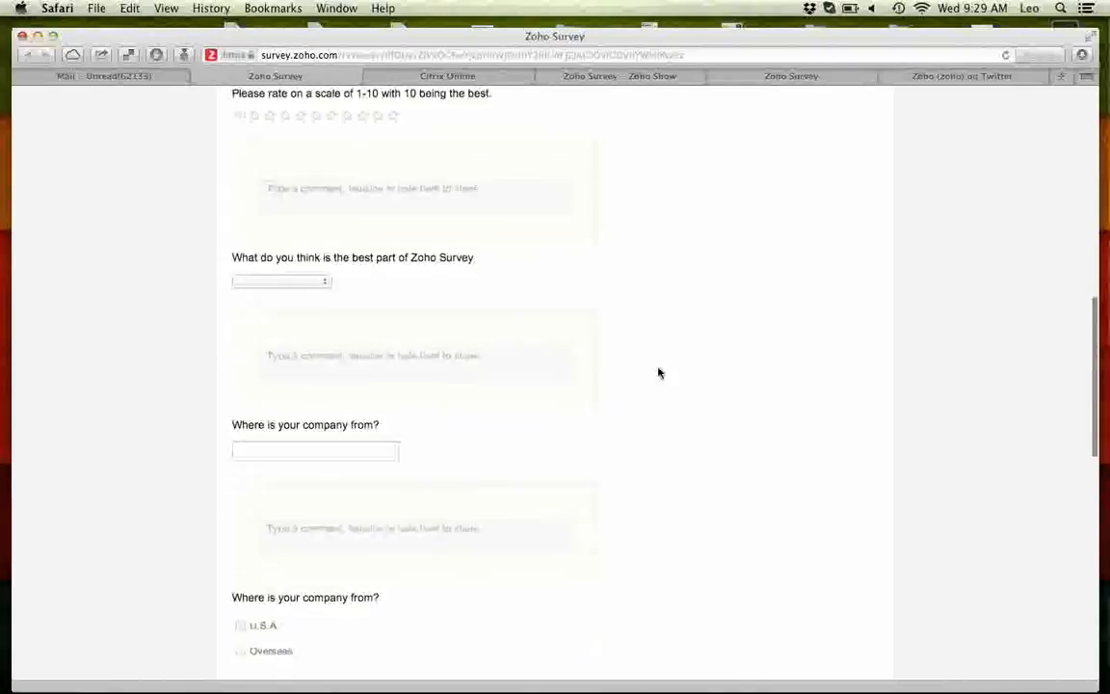
pyautogui.scroll(10, 660, 372)
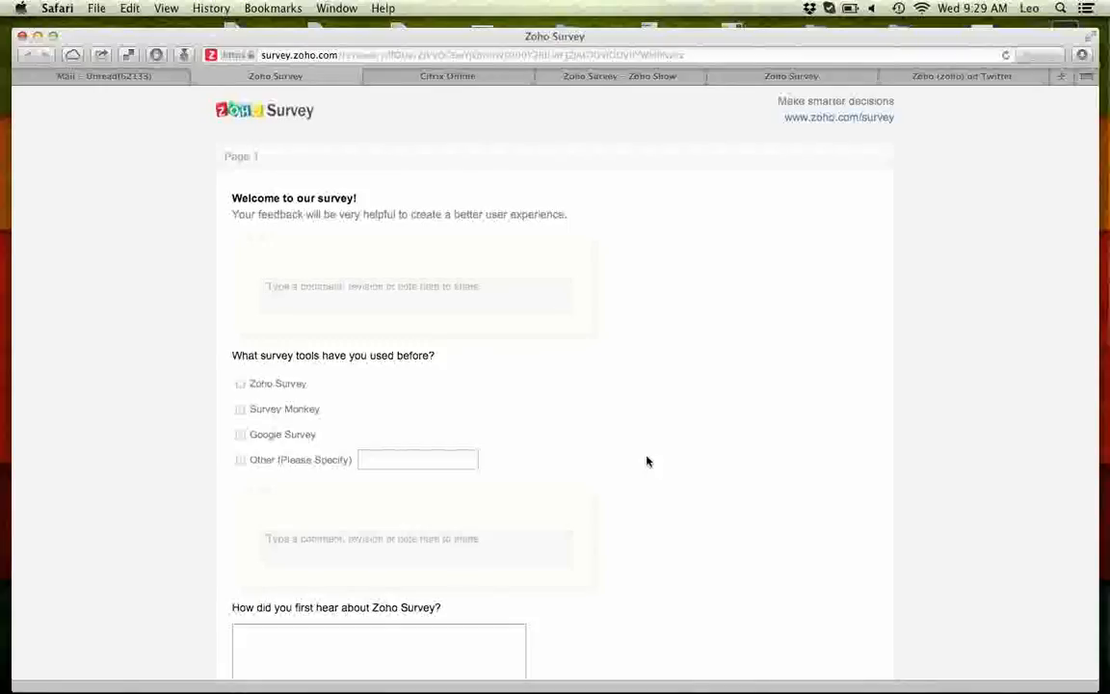
pyautogui.scroll(-3, 651, 488)
pyautogui.scroll(-3, 652, 486)
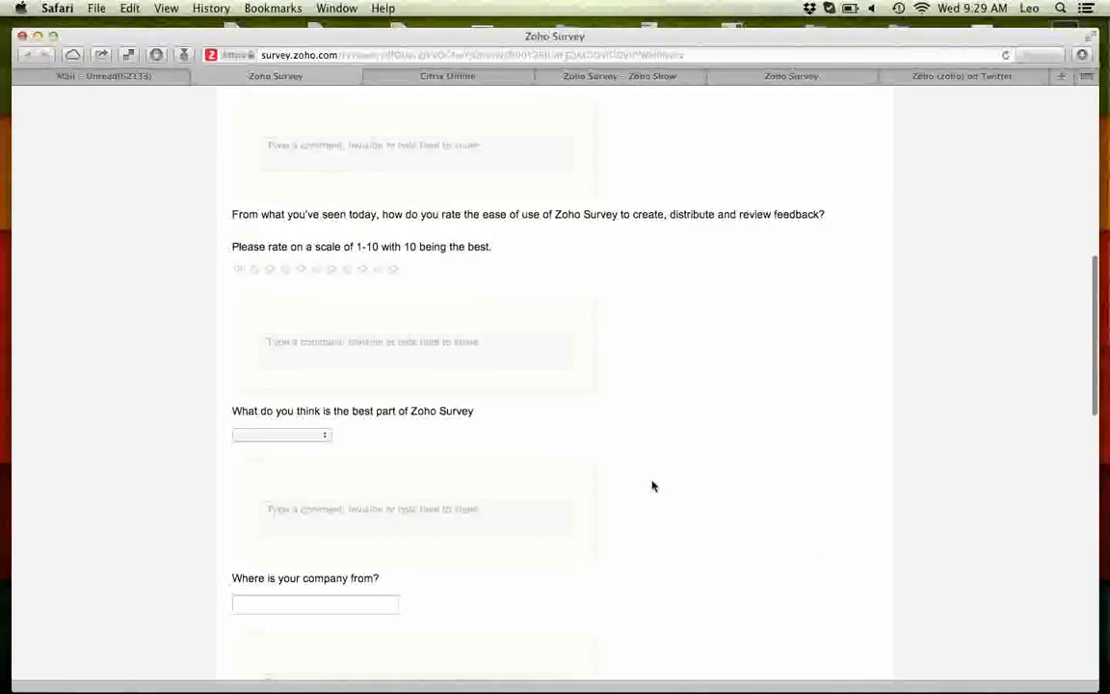
pyautogui.scroll(-4, 652, 487)
pyautogui.scroll(-5, 652, 484)
pyautogui.scroll(8, 626, 486)
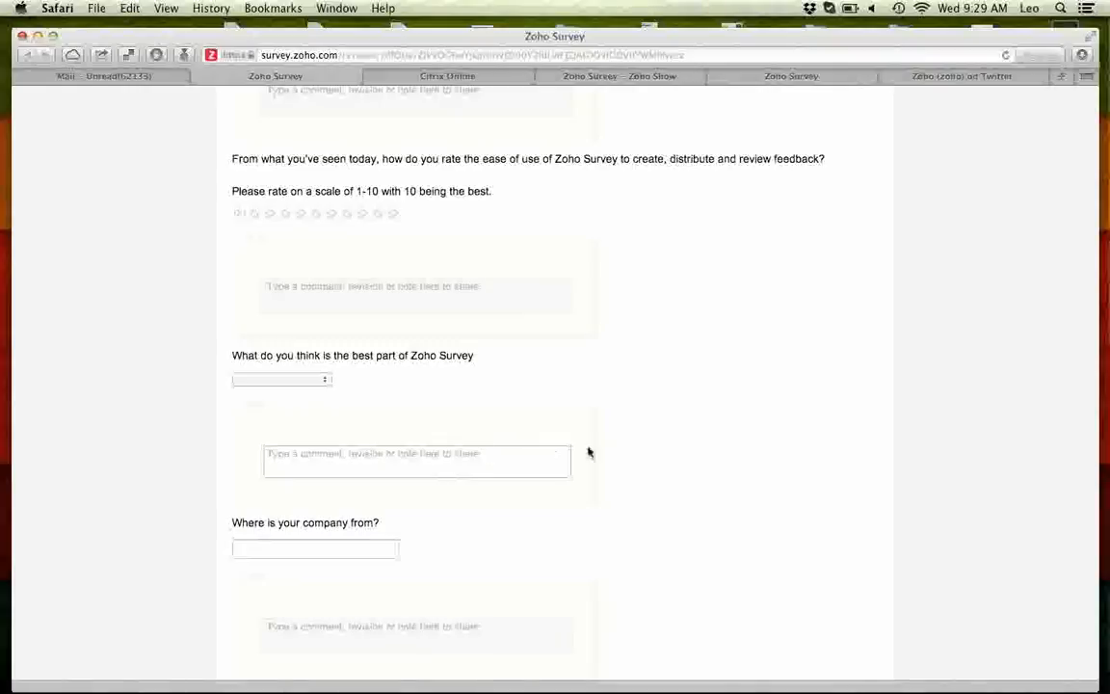
pyautogui.scroll(-3, 554, 447)
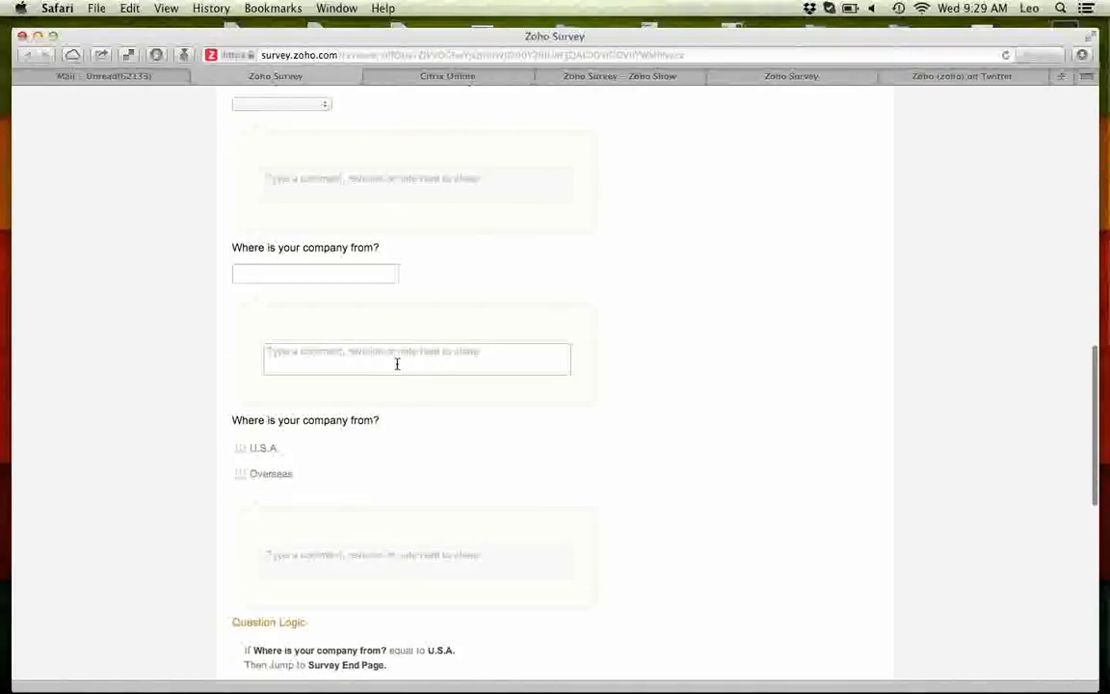
pyautogui.moveTo(232, 247); pyautogui.dragTo(407, 249)
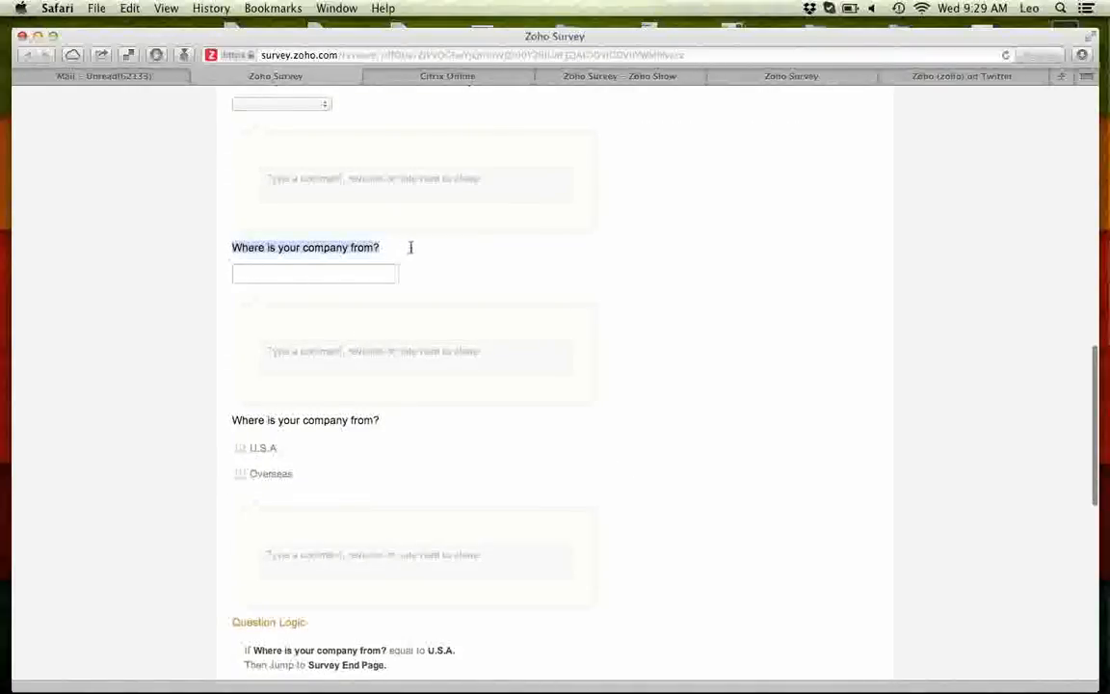
pyautogui.moveTo(234, 418); pyautogui.dragTo(406, 419)
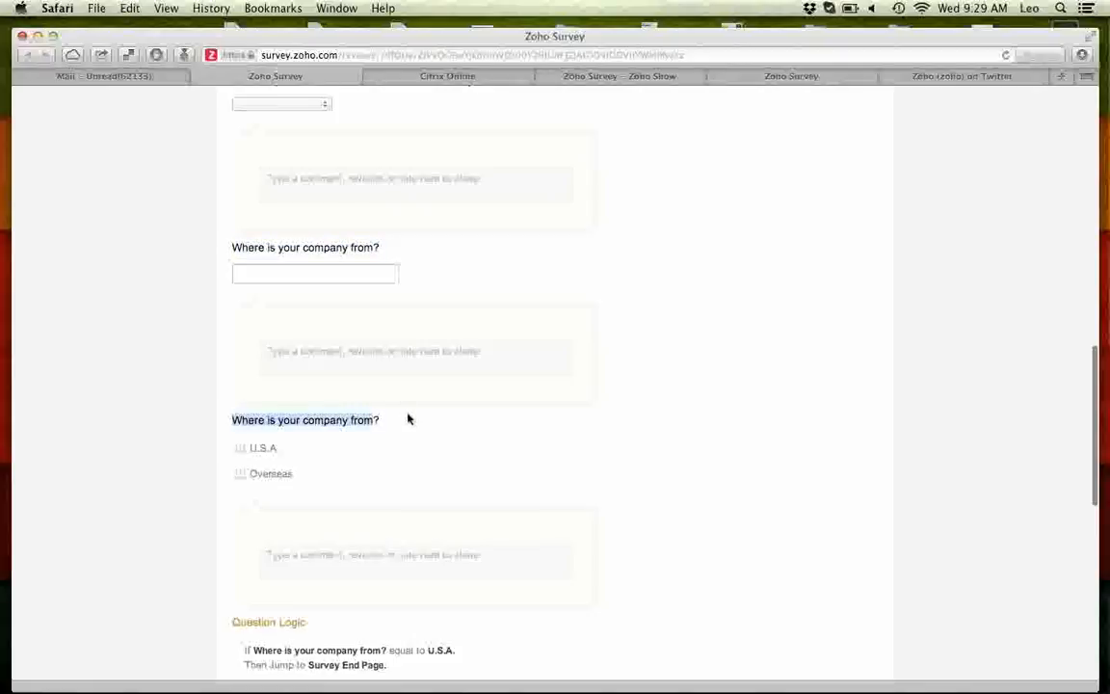
# Post the comment 'Can we avoid duplication?' on the free-text company question.
pyautogui.click(384, 355)
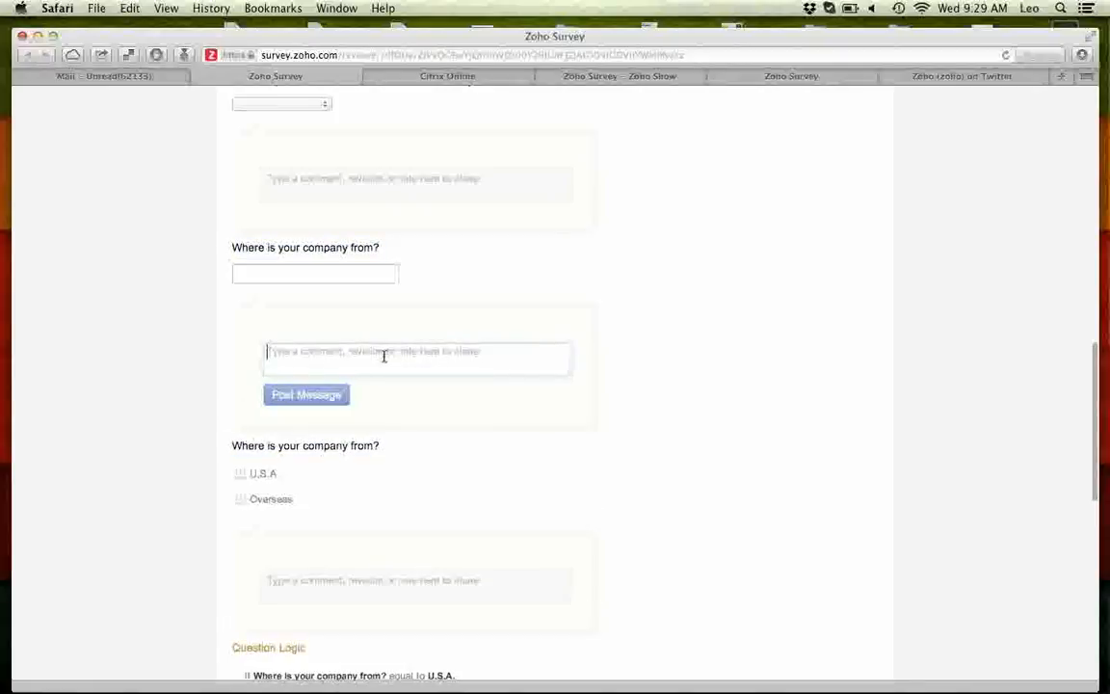
pyautogui.write('Can ')
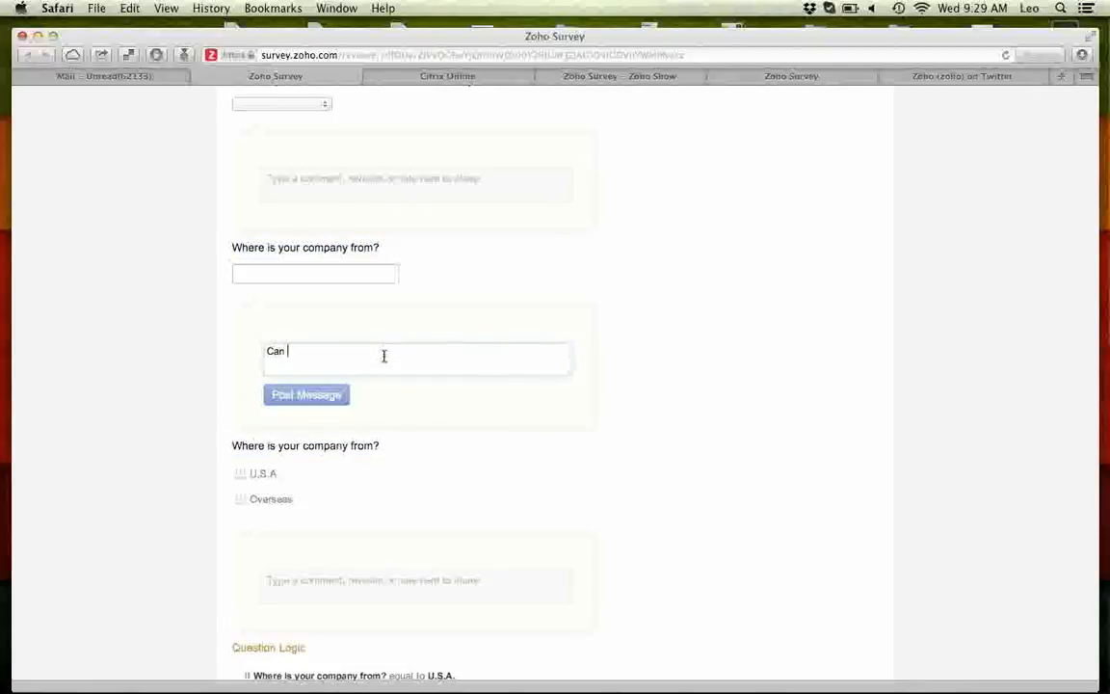
pyautogui.write('we avoid duplication?')
pyautogui.click(315, 393)
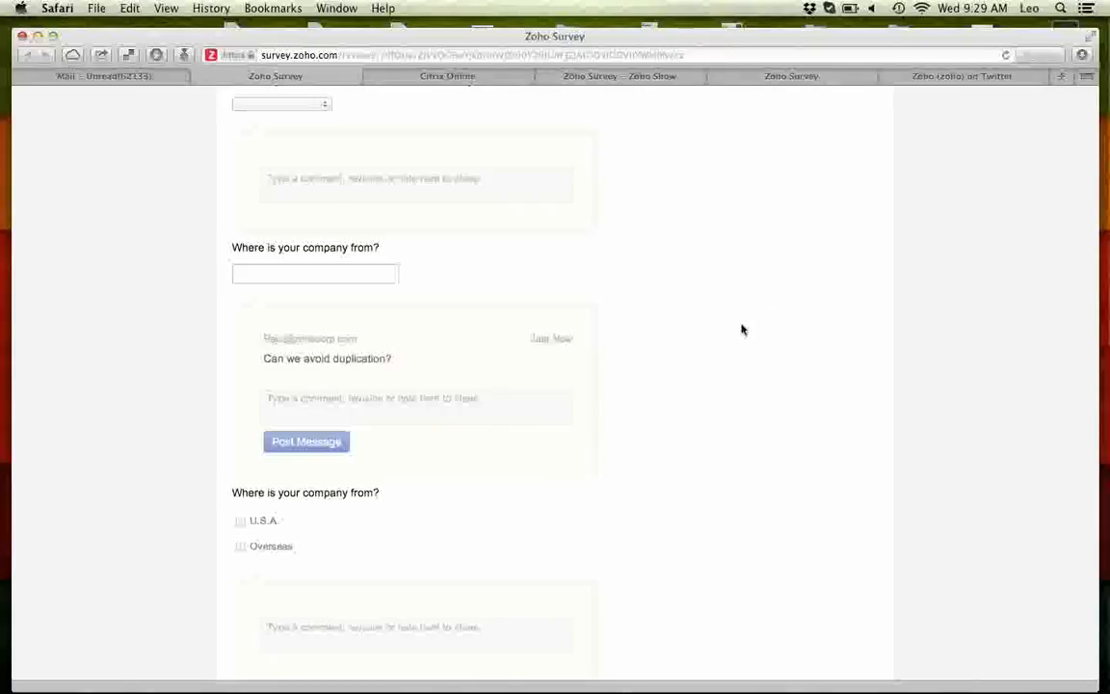
pyautogui.scroll(10, 736, 329)
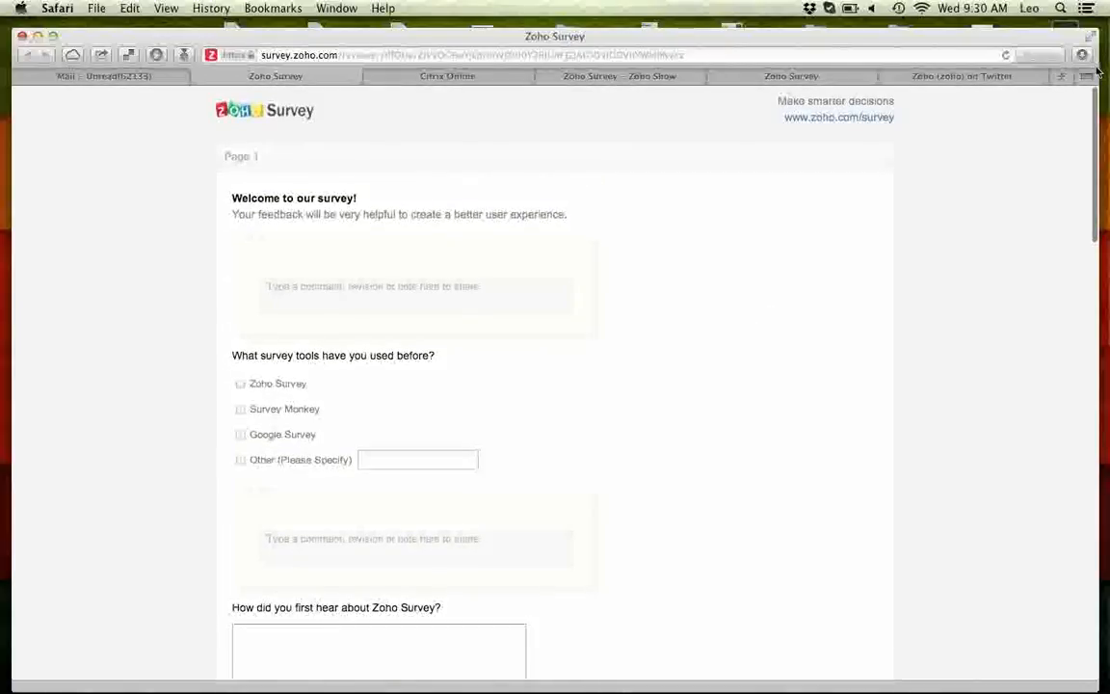
# In the editor, delete the text-box 'Where is your company from?' question and confirm.
pyautogui.click(1098, 65)
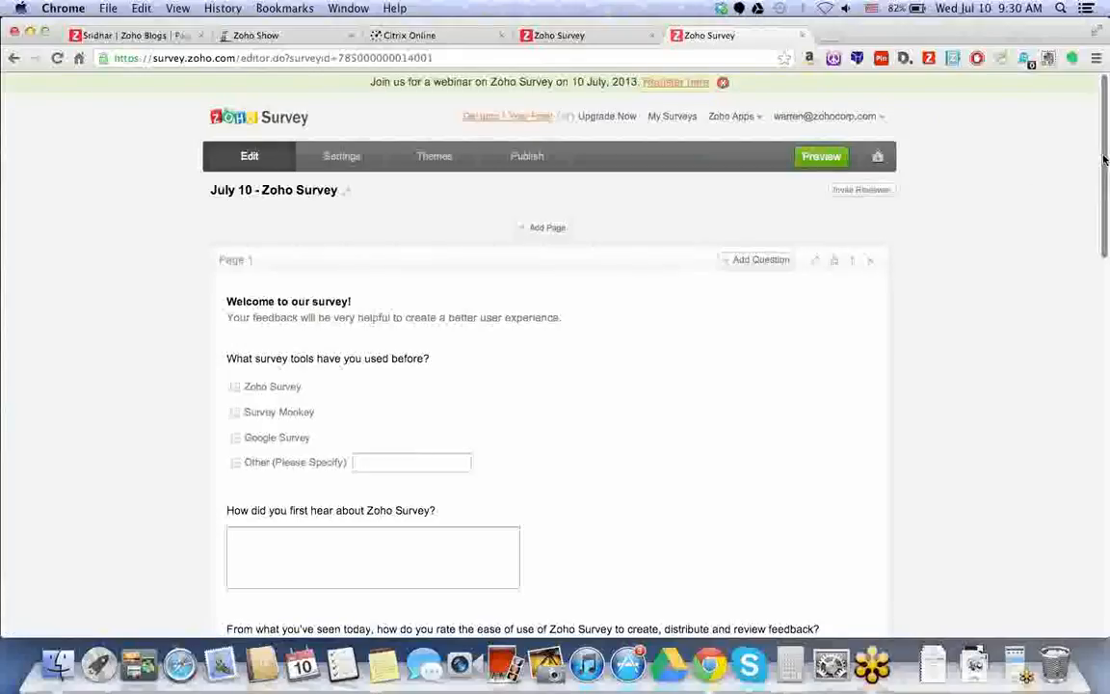
pyautogui.scroll(-5, 212, 287)
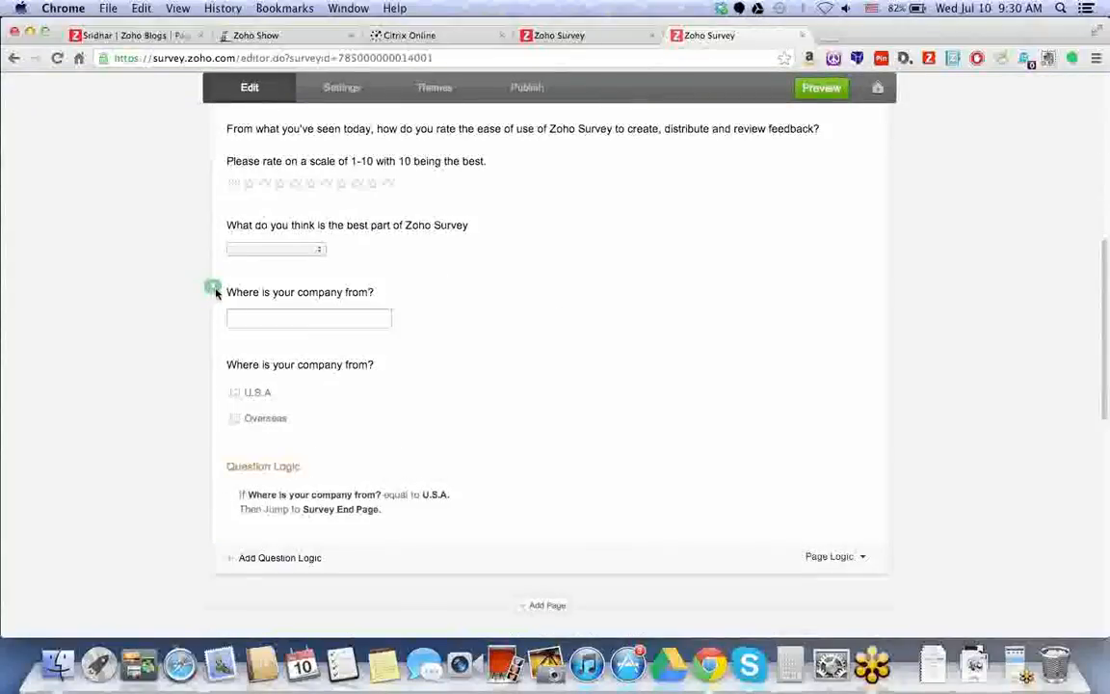
pyautogui.moveTo(294, 321)
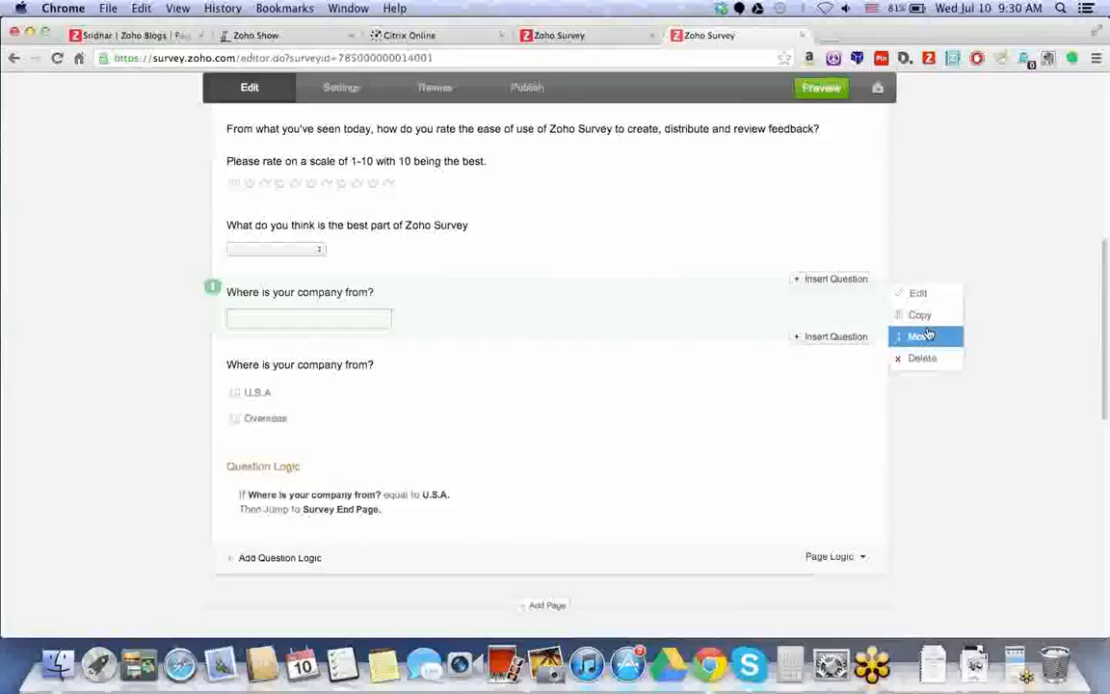
pyautogui.click(922, 358)
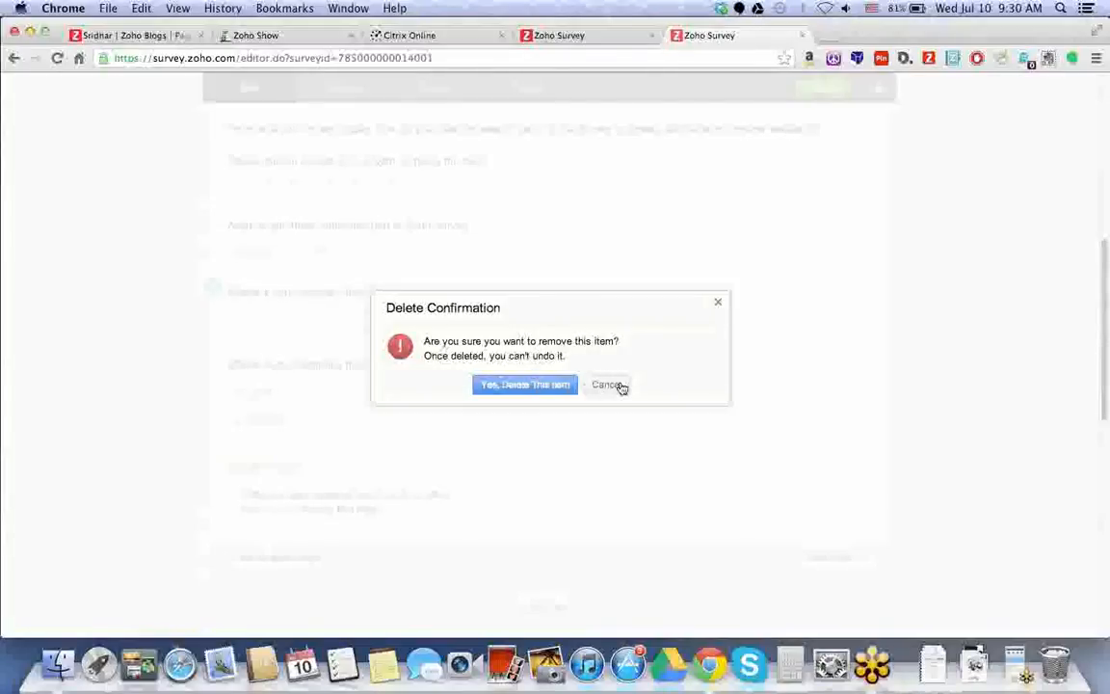
pyautogui.click(520, 387)
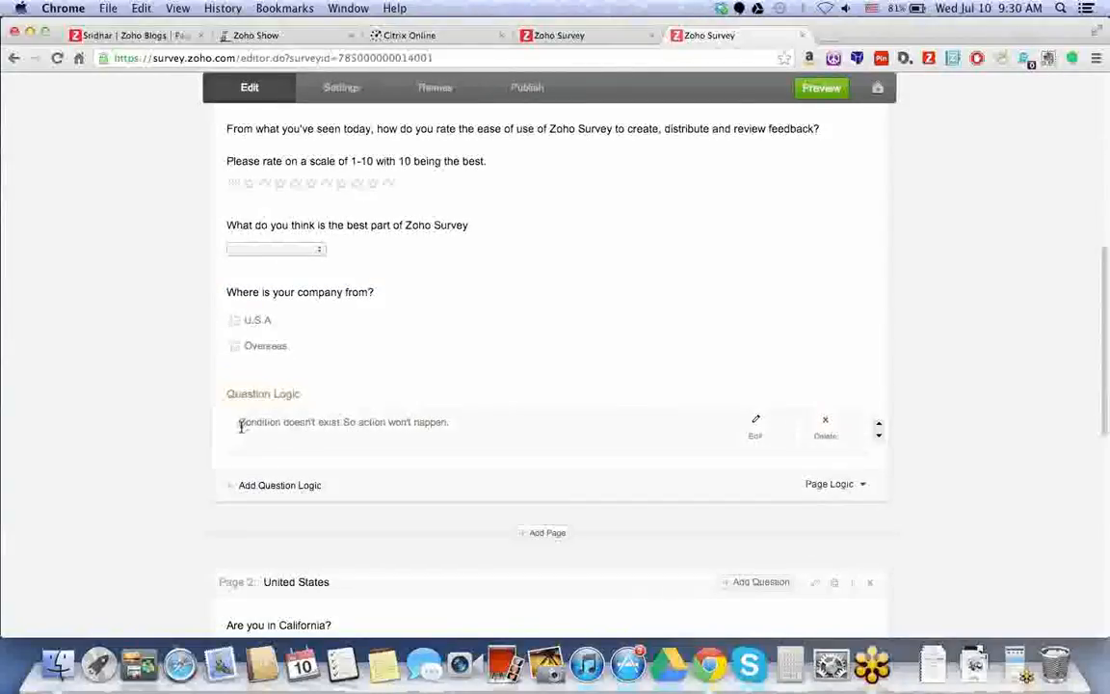
# Edit the broken rule to test 'Where is your company from?' equals U.S.A. and save.
pyautogui.moveTo(239, 425); pyautogui.dragTo(473, 423)
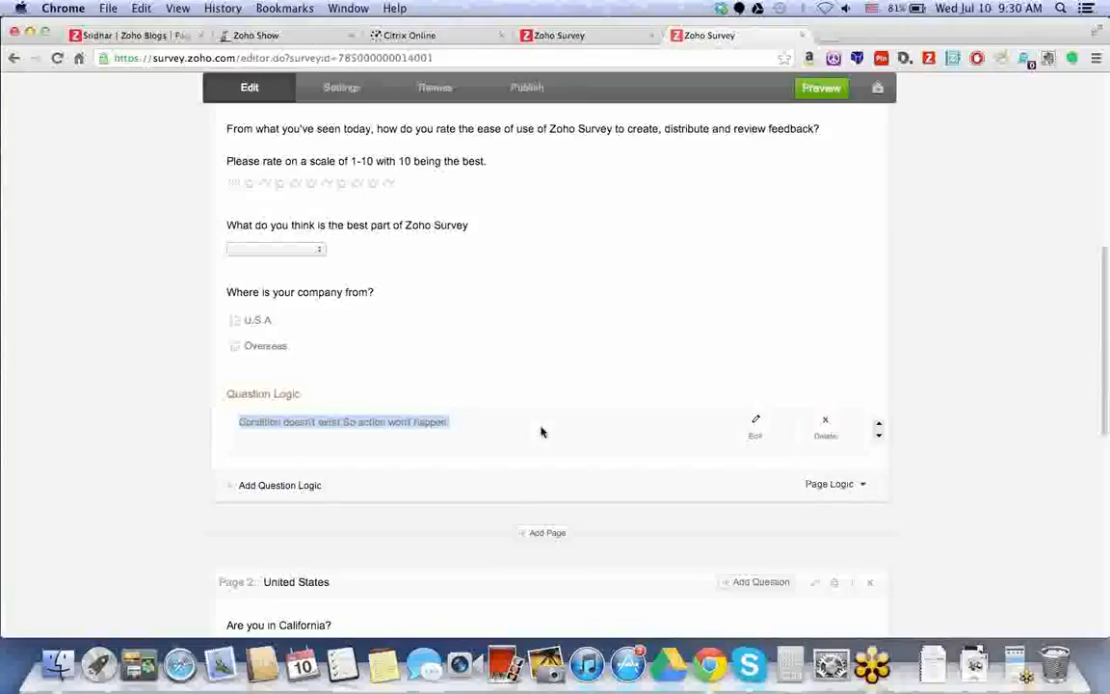
pyautogui.click(758, 431)
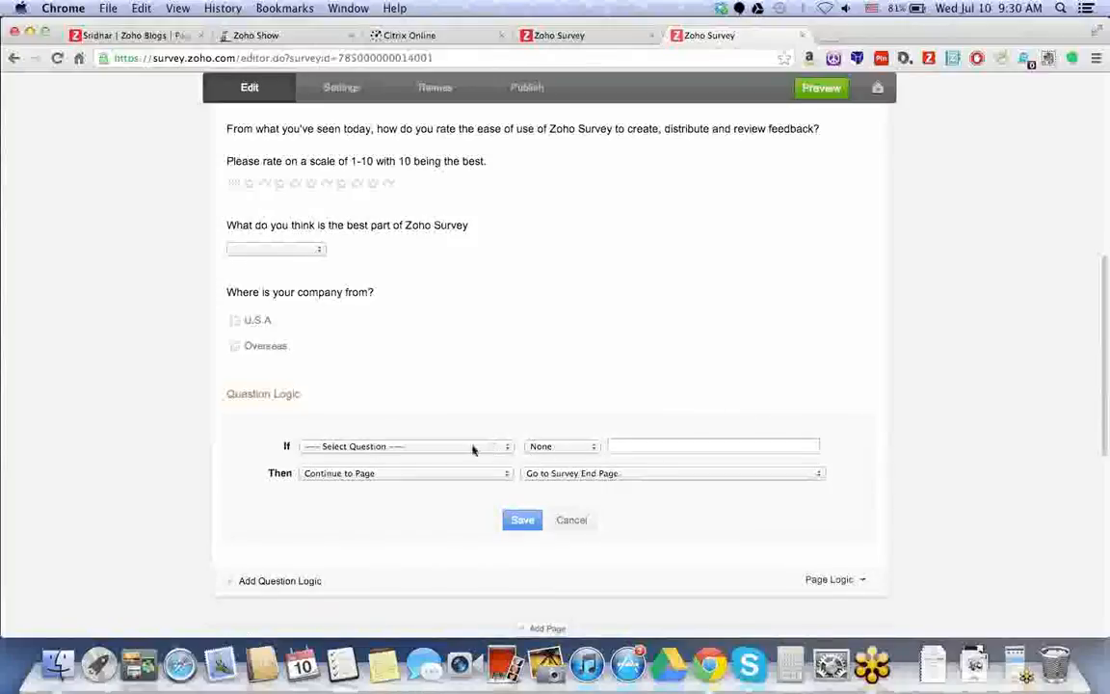
pyautogui.click(466, 448)
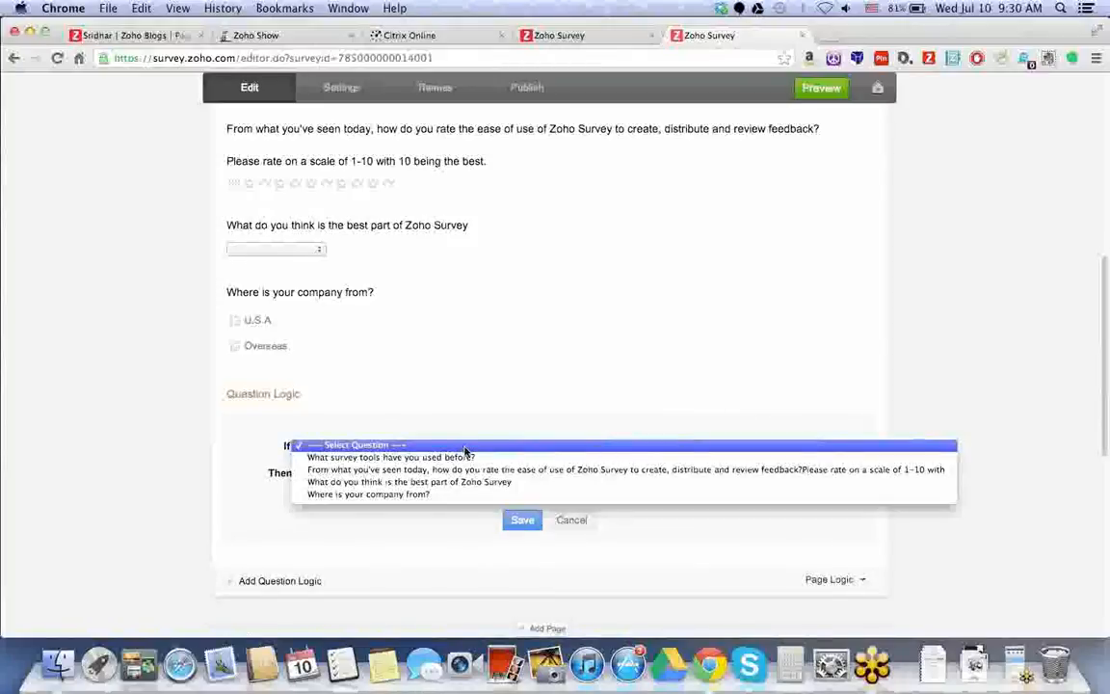
pyautogui.click(453, 494)
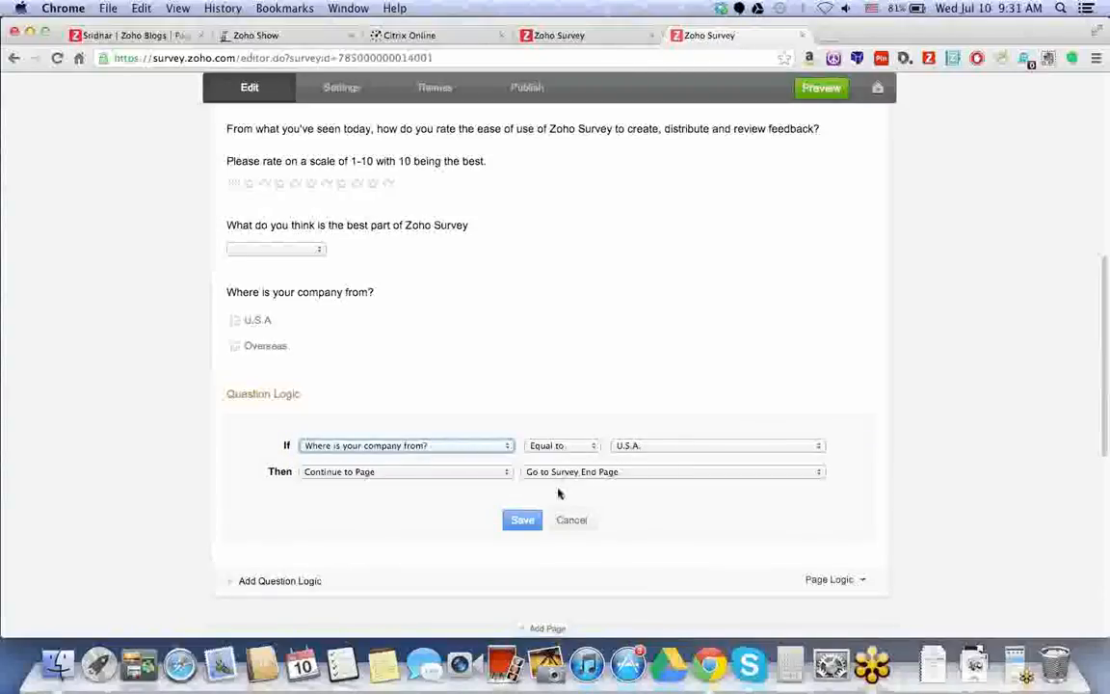
pyautogui.click(522, 521)
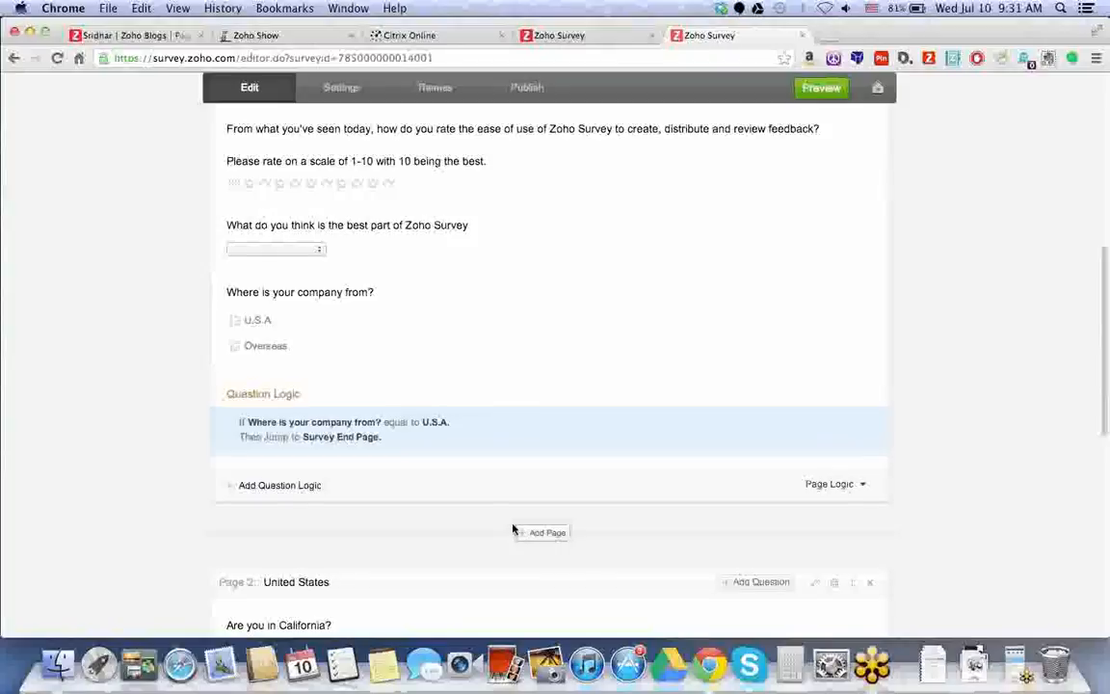
# Set the rule's jump target to Page 2: United States and save.
pyautogui.scroll(-2, 500, 525)
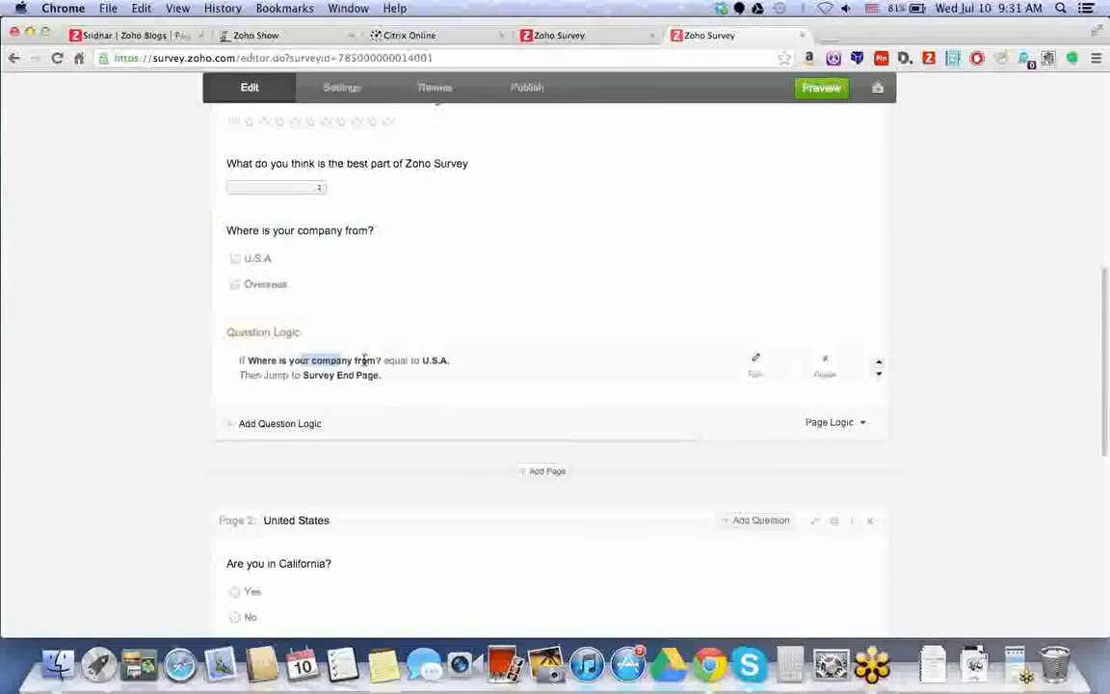
pyautogui.doubleClick(429, 360)
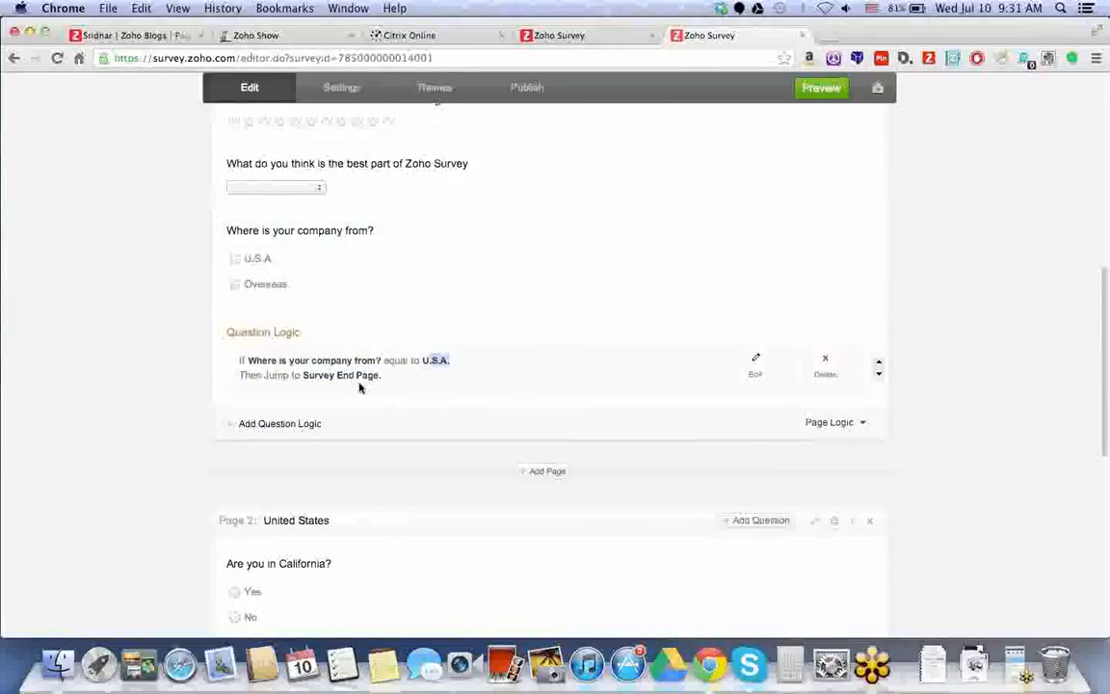
pyautogui.scroll(-1, 433, 395)
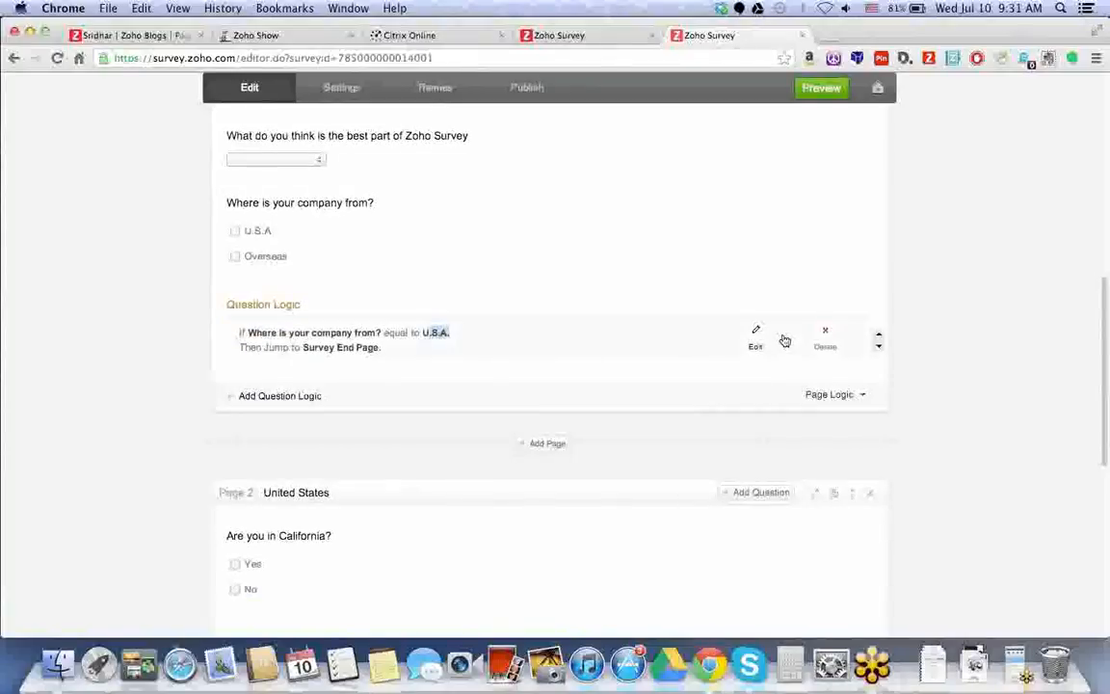
pyautogui.click(758, 339)
pyautogui.click(719, 384)
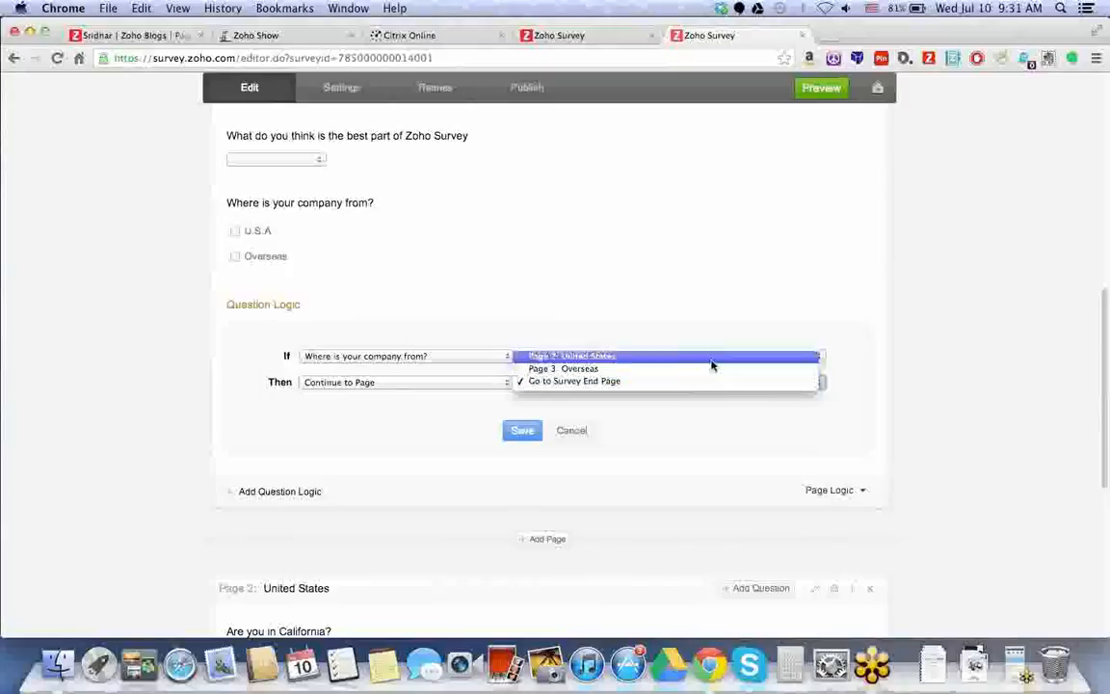
pyautogui.click(693, 356)
pyautogui.click(538, 436)
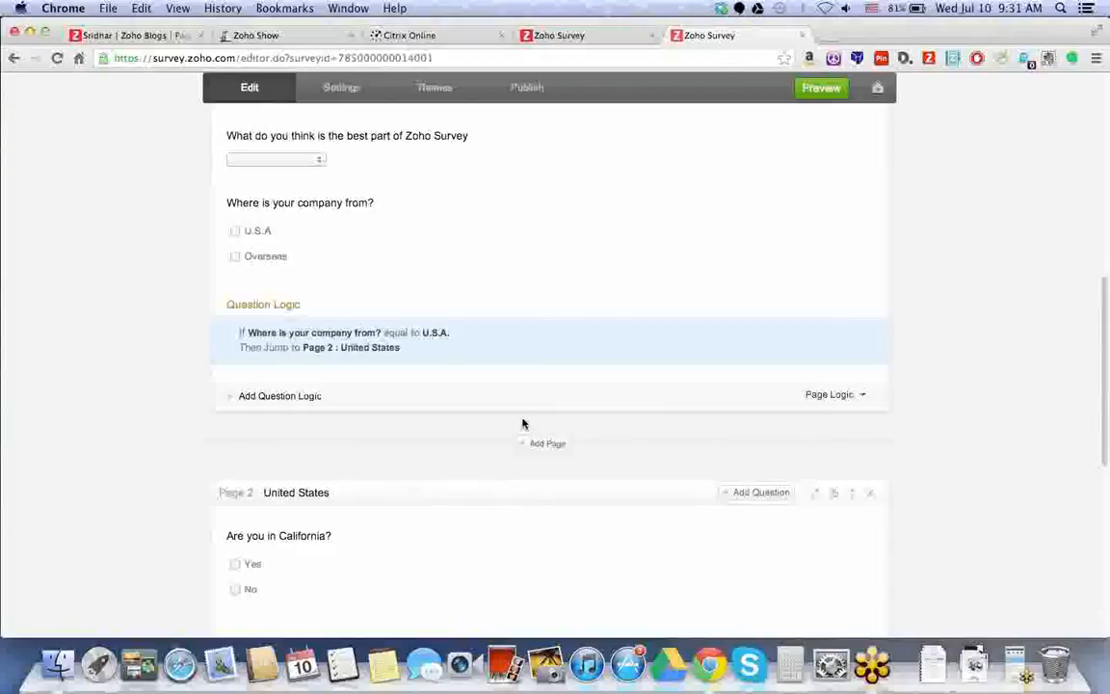
# Save a rule sending Overseas answers to Page 3: Overseas, then preview the survey.
pyautogui.scroll(-5, 516, 419)
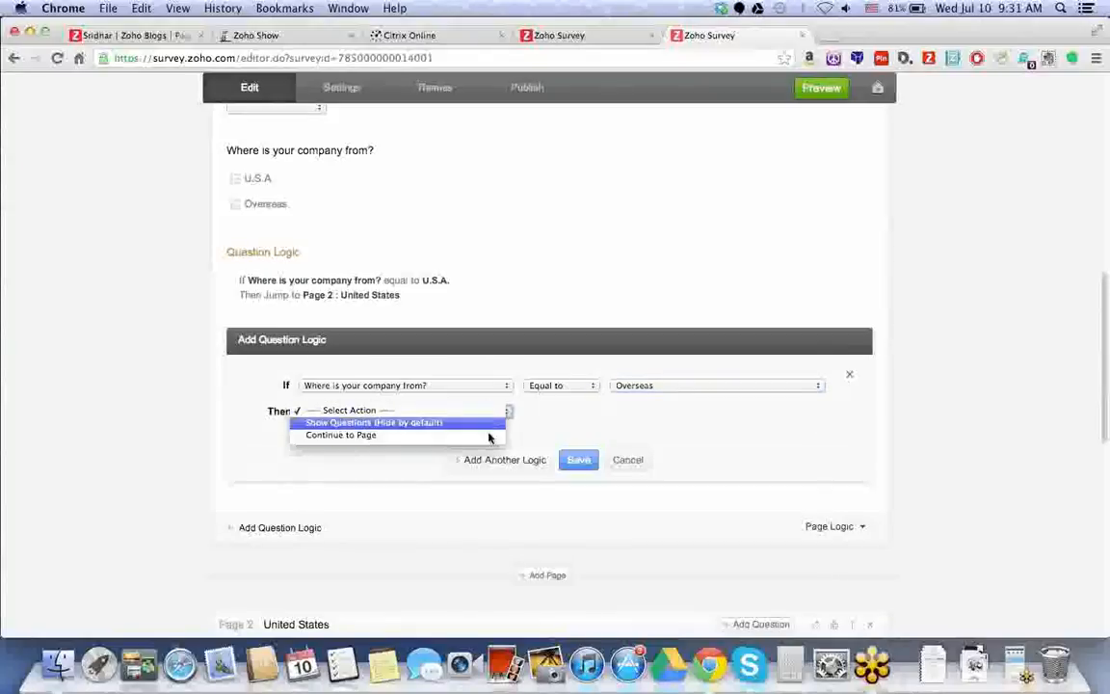
pyautogui.click(488, 439)
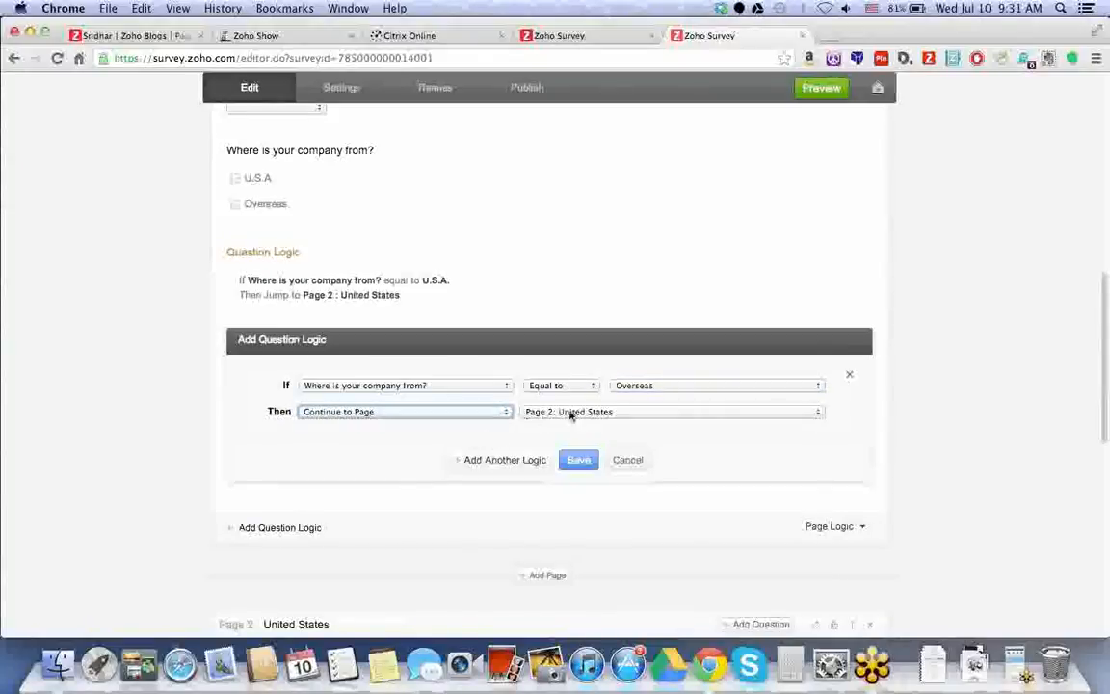
pyautogui.click(570, 415)
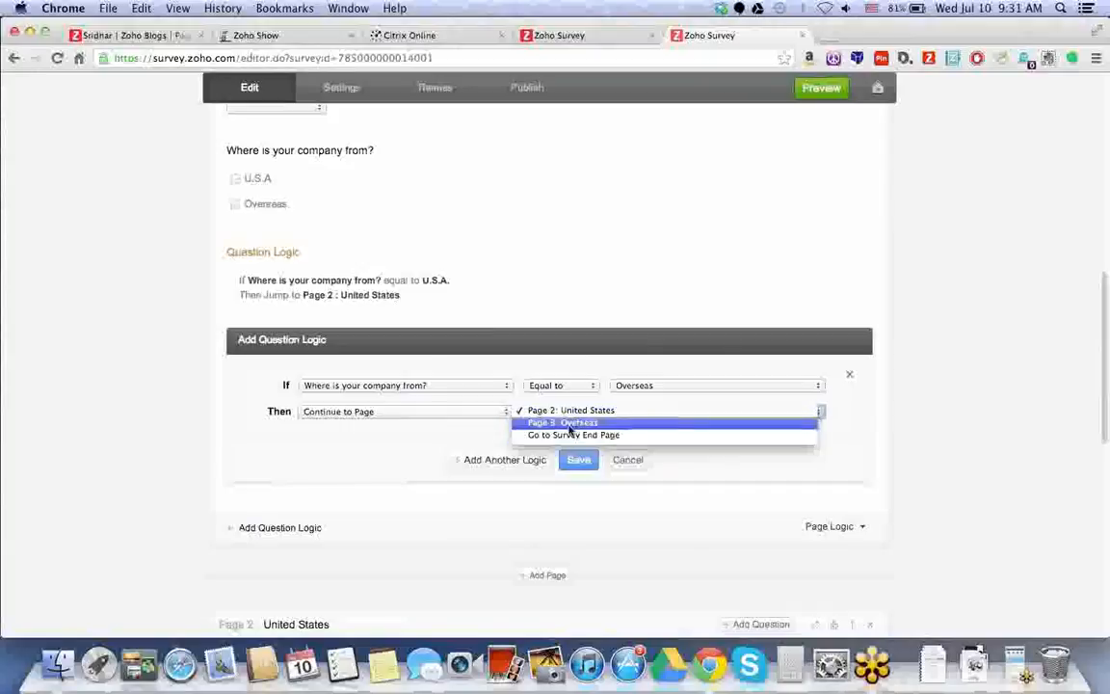
pyautogui.click(570, 424)
pyautogui.click(578, 459)
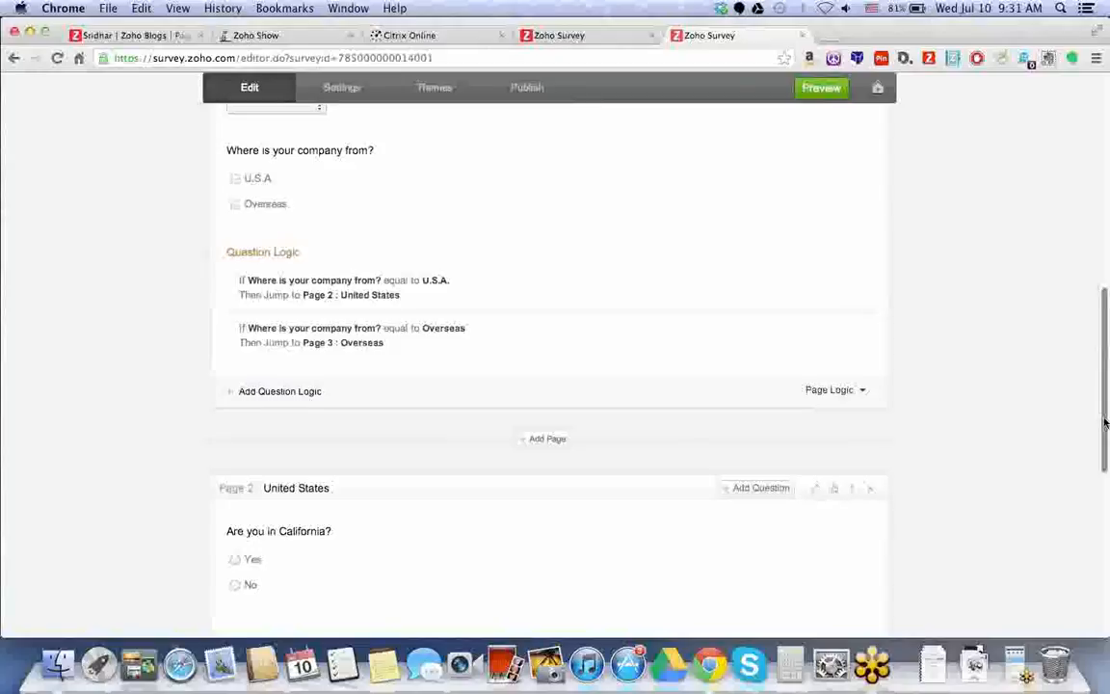
pyautogui.moveTo(1105, 423); pyautogui.dragTo(1105, 212)
pyautogui.click(827, 94)
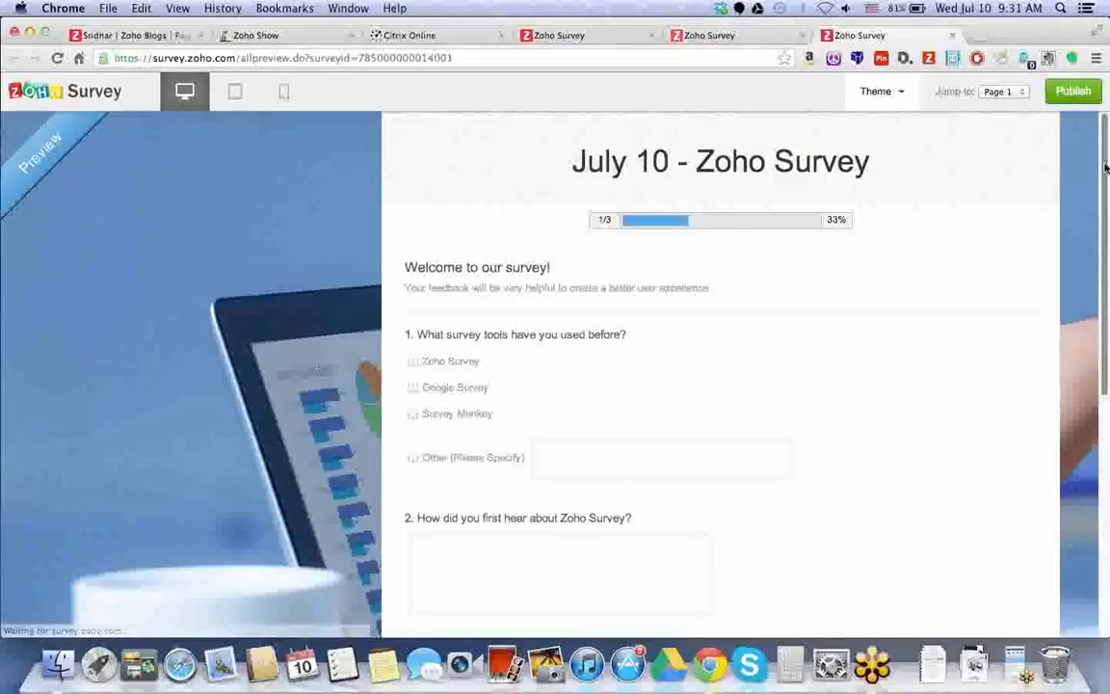
pyautogui.scroll(-1, 1048, 231)
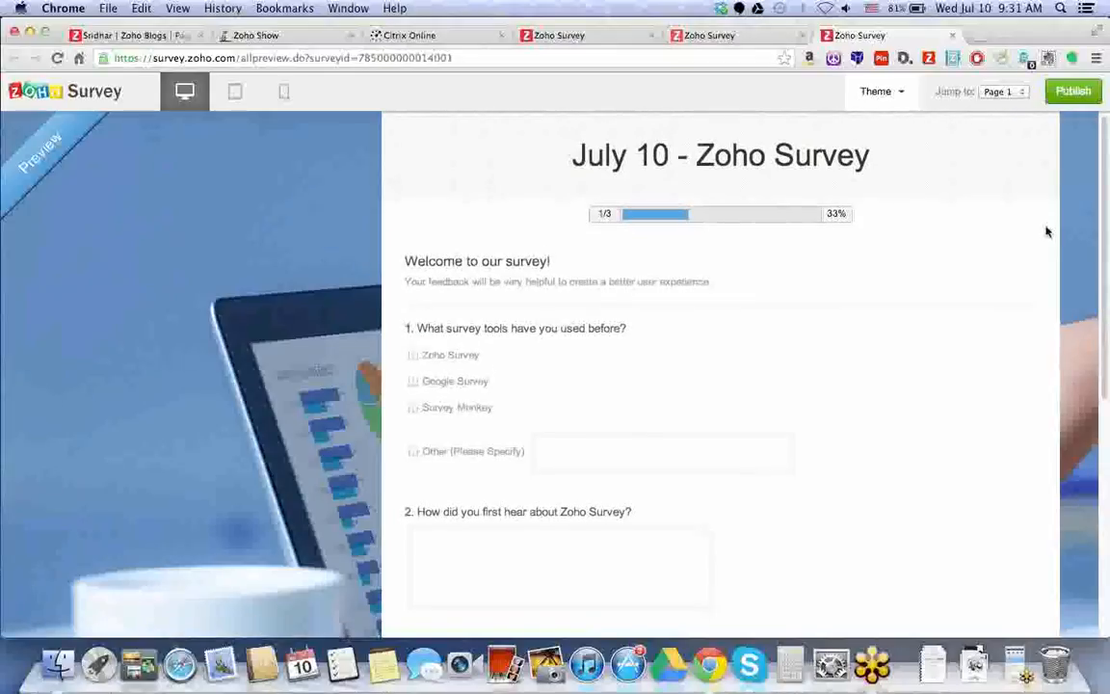
pyautogui.scroll(-5, 723, 386)
pyautogui.click(470, 390)
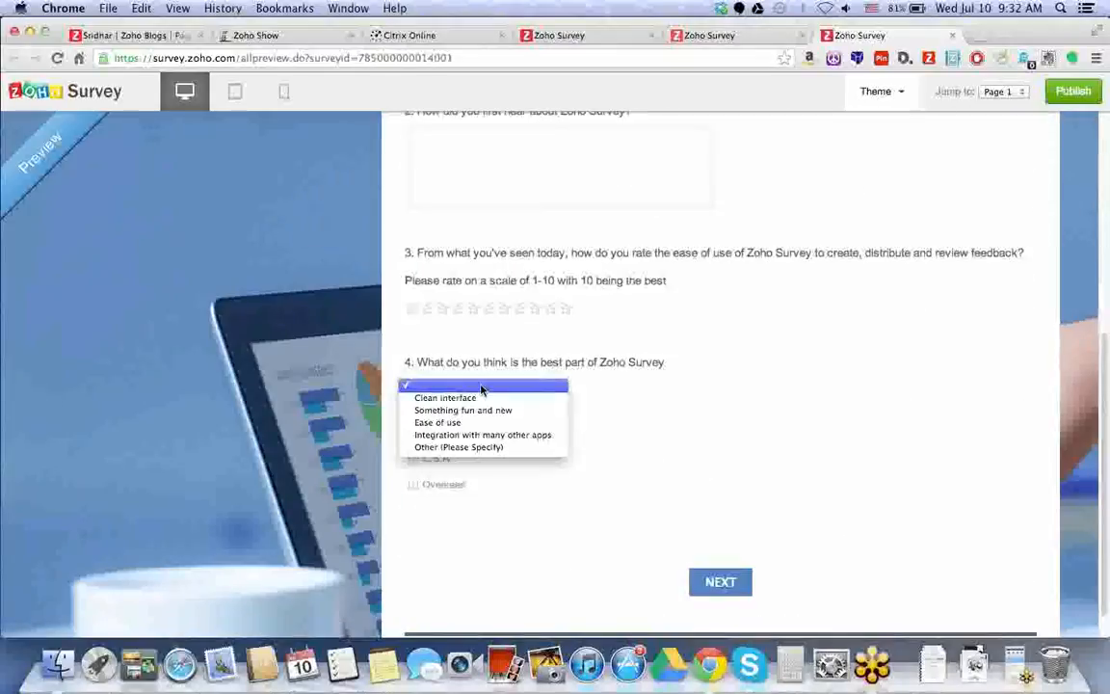
pyautogui.click(539, 337)
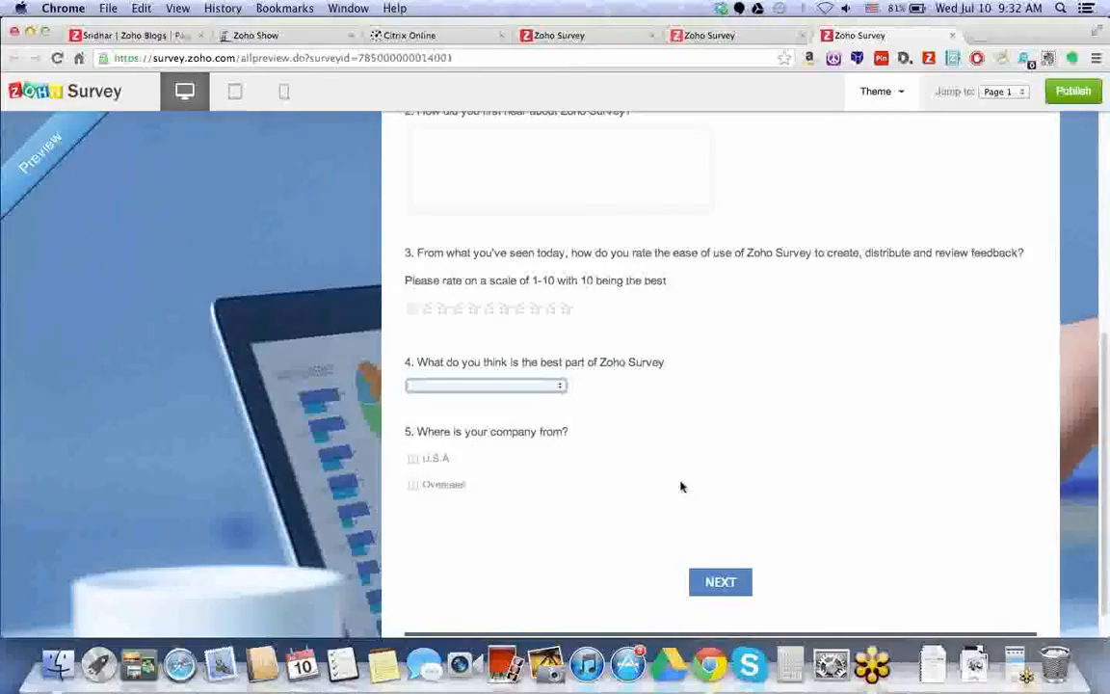
pyautogui.click(720, 581)
pyautogui.click(441, 331)
pyautogui.click(780, 455)
pyautogui.click(535, 341)
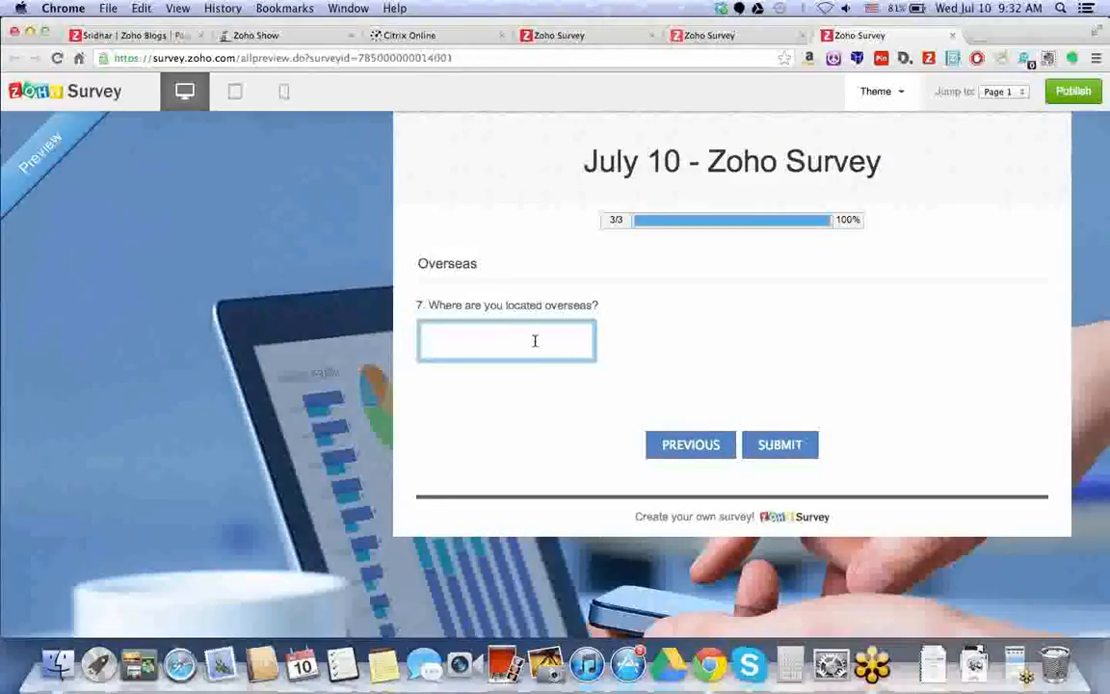
pyautogui.click(665, 445)
pyautogui.click(435, 357)
pyautogui.click(795, 459)
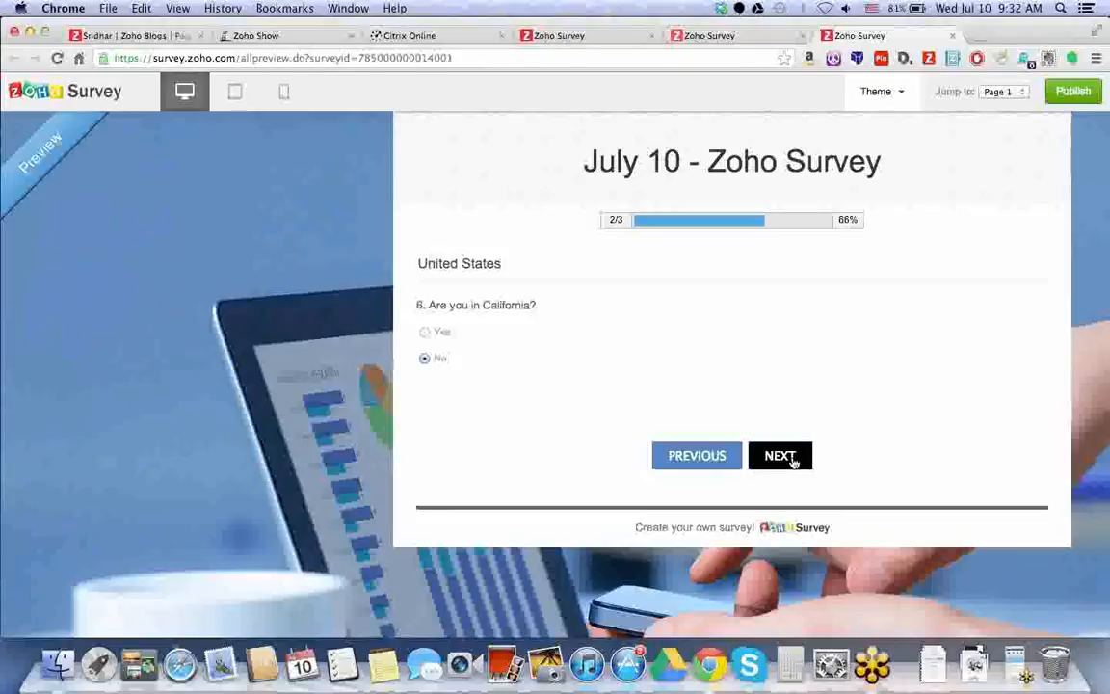
pyautogui.click(674, 447)
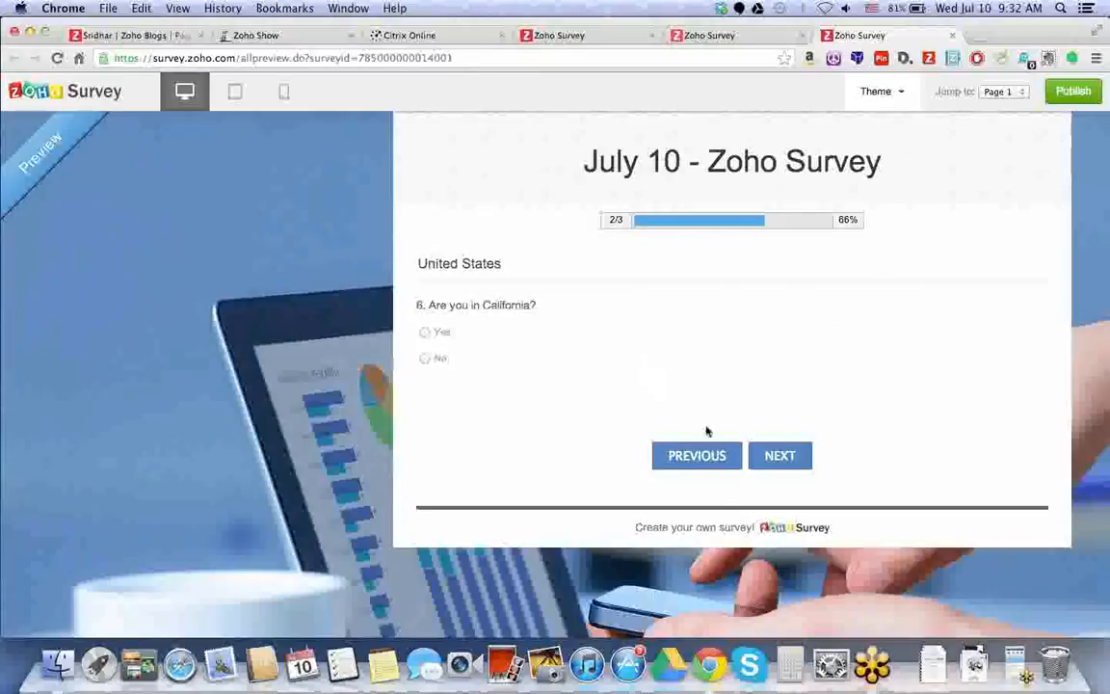
pyautogui.click(718, 455)
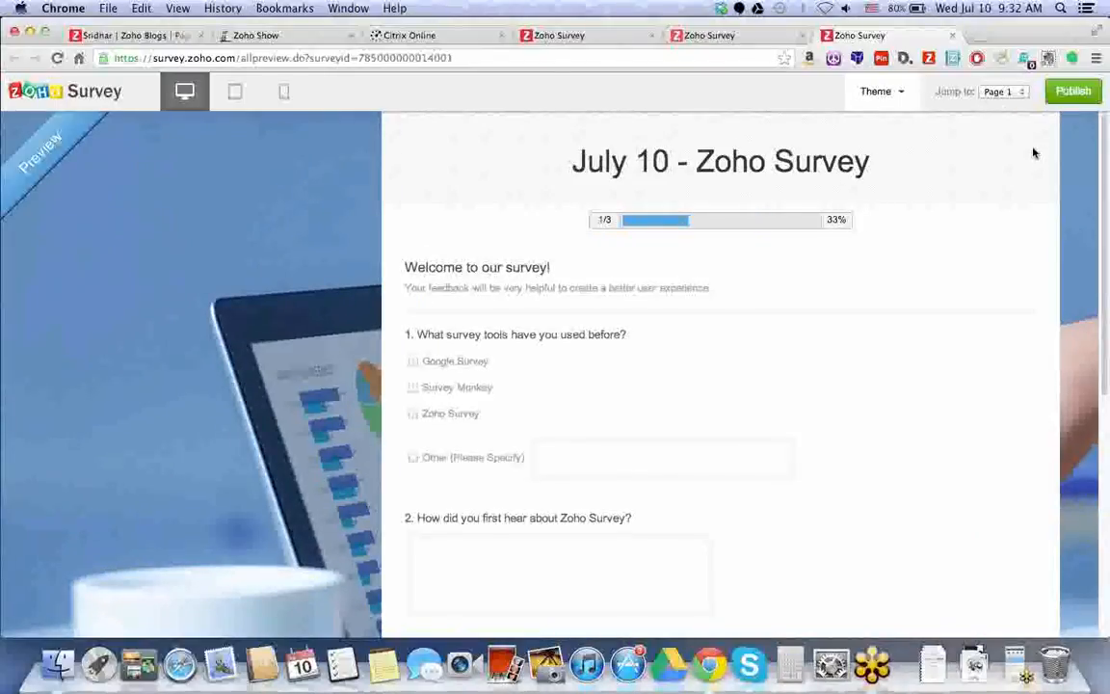
# Publish the survey and dismiss the success notice to show its web link.
pyautogui.click(1073, 92)
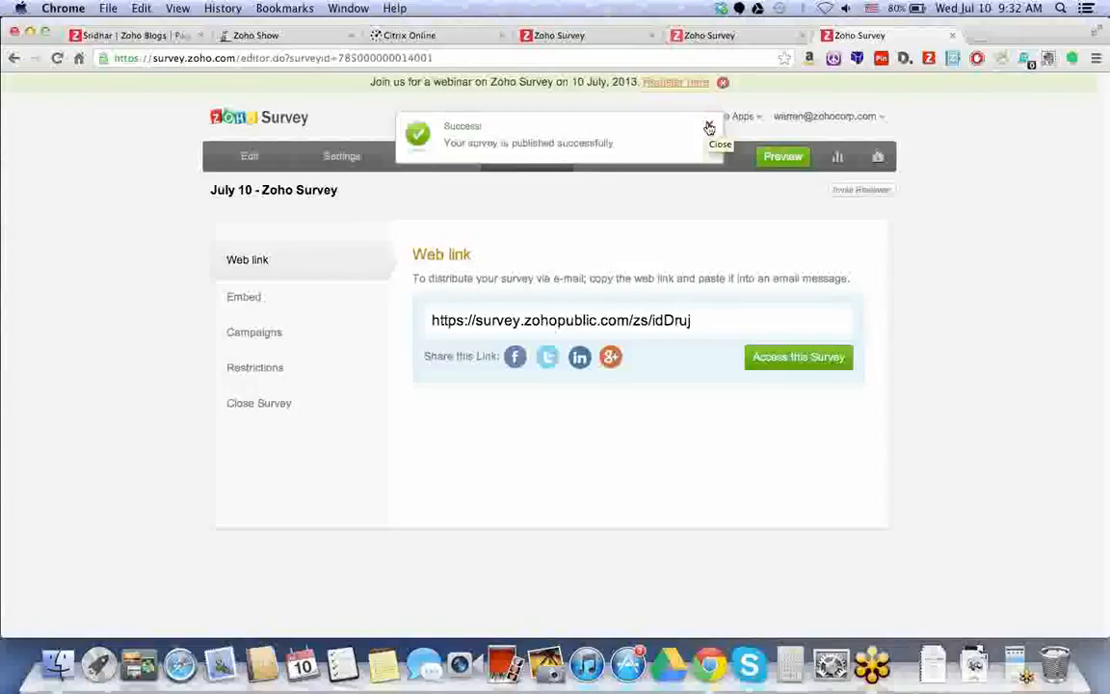
pyautogui.click(709, 128)
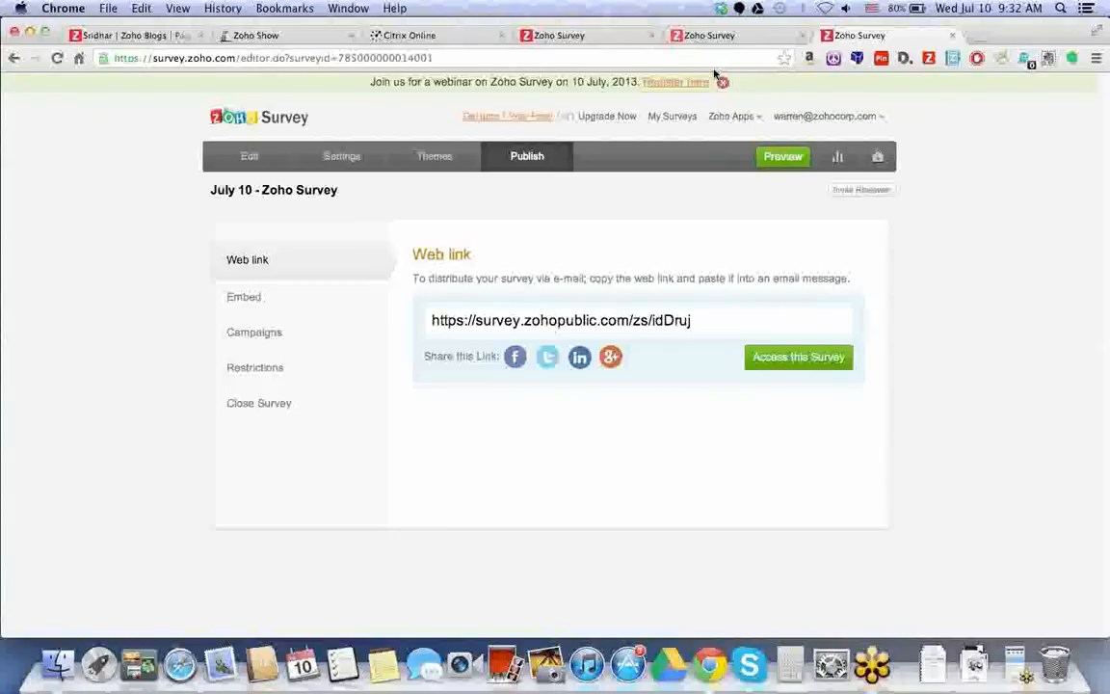
# Close the webinar banner, open all four social share pages, select the URL, and view Facebook's.
pyautogui.click(721, 82)
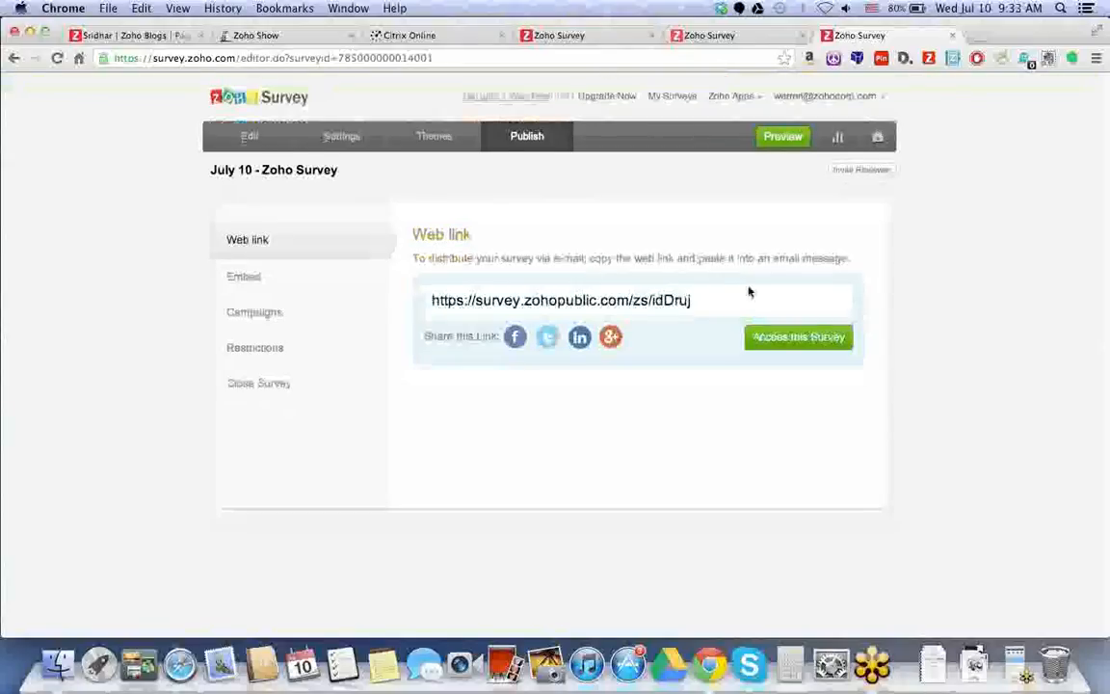
pyautogui.click(519, 343)
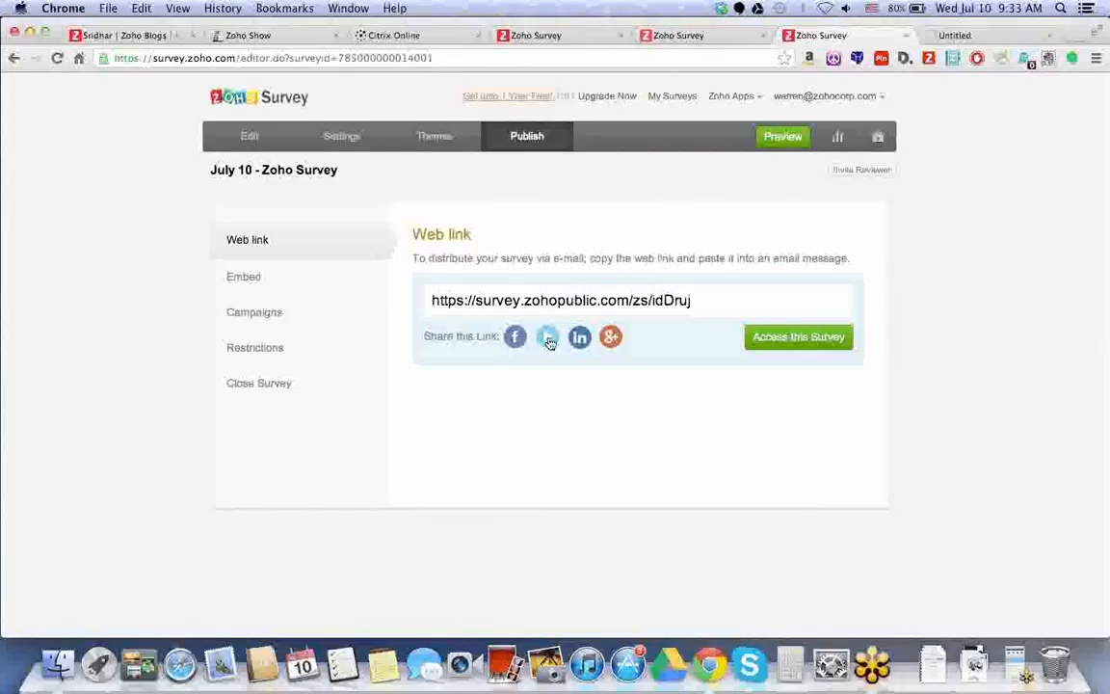
pyautogui.click(549, 339)
pyautogui.click(579, 337)
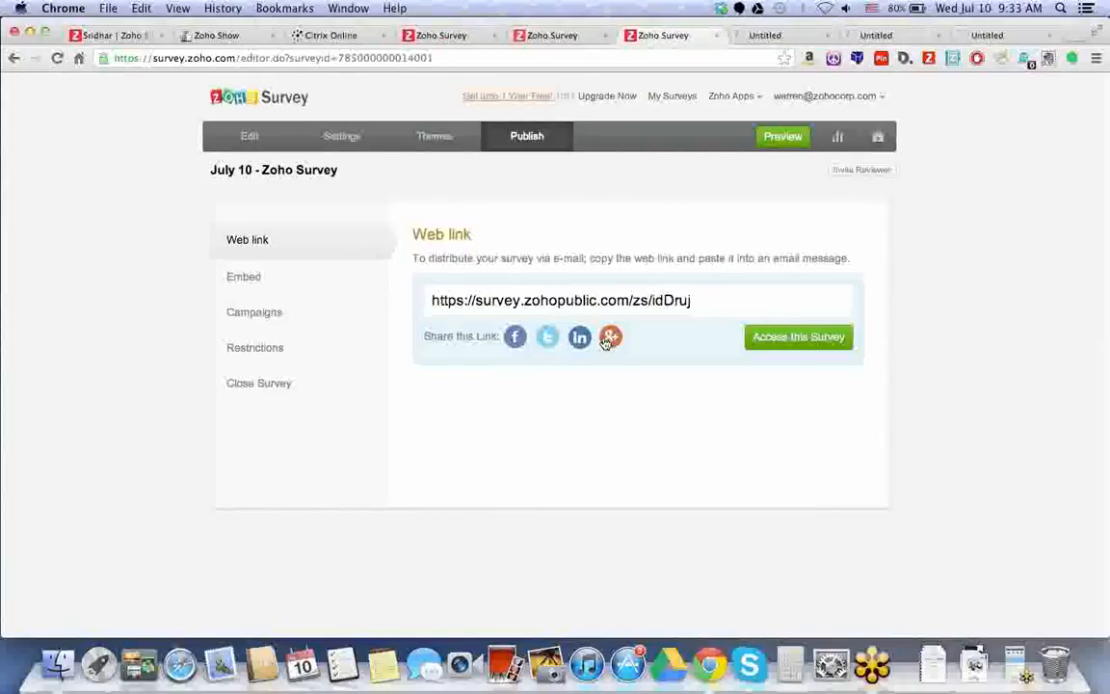
pyautogui.click(609, 339)
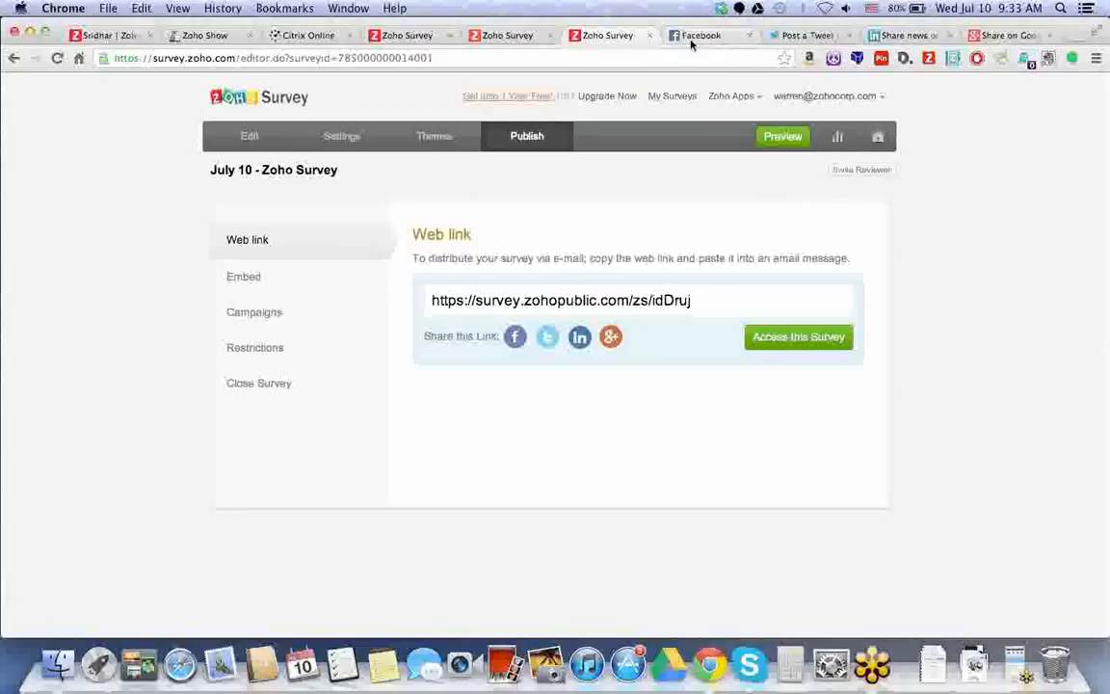
pyautogui.click(738, 307)
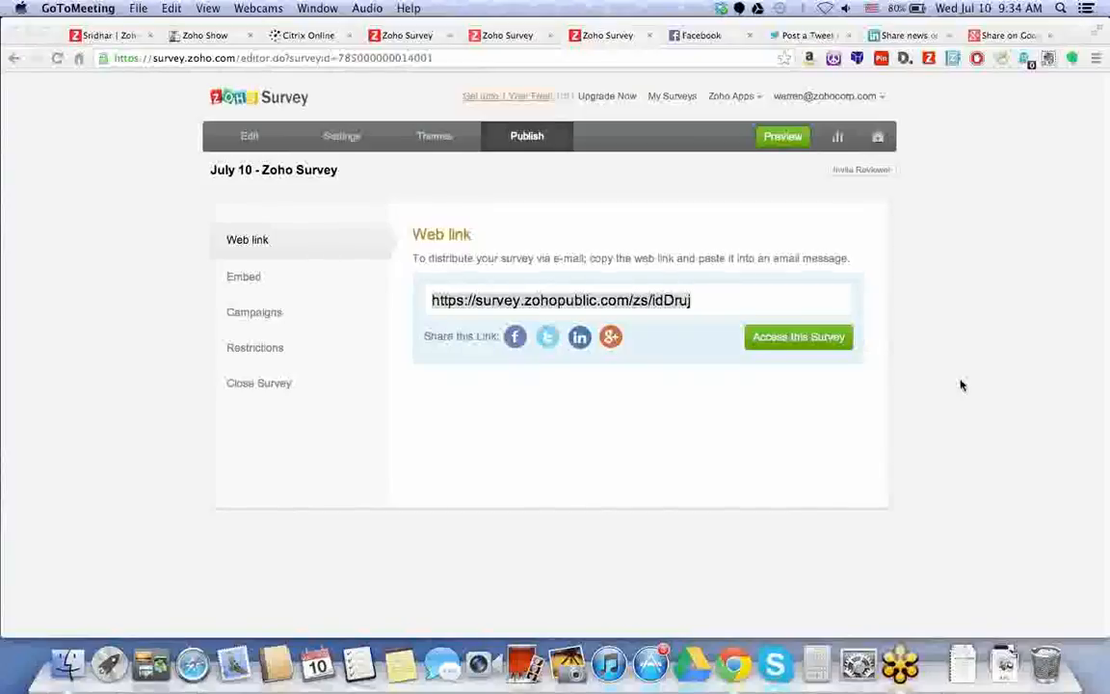
pyautogui.click(708, 36)
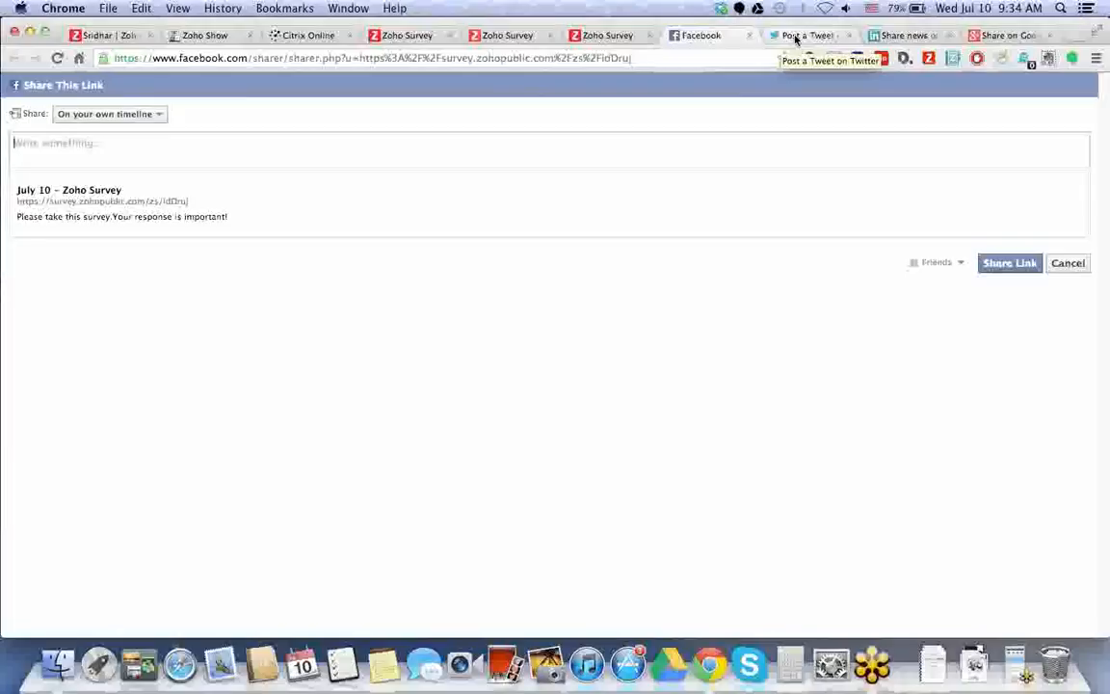
# Check the Facebook share options, view the Twitter, LinkedIn and Google+ share pages, then return to the web link.
pyautogui.click(160, 115)
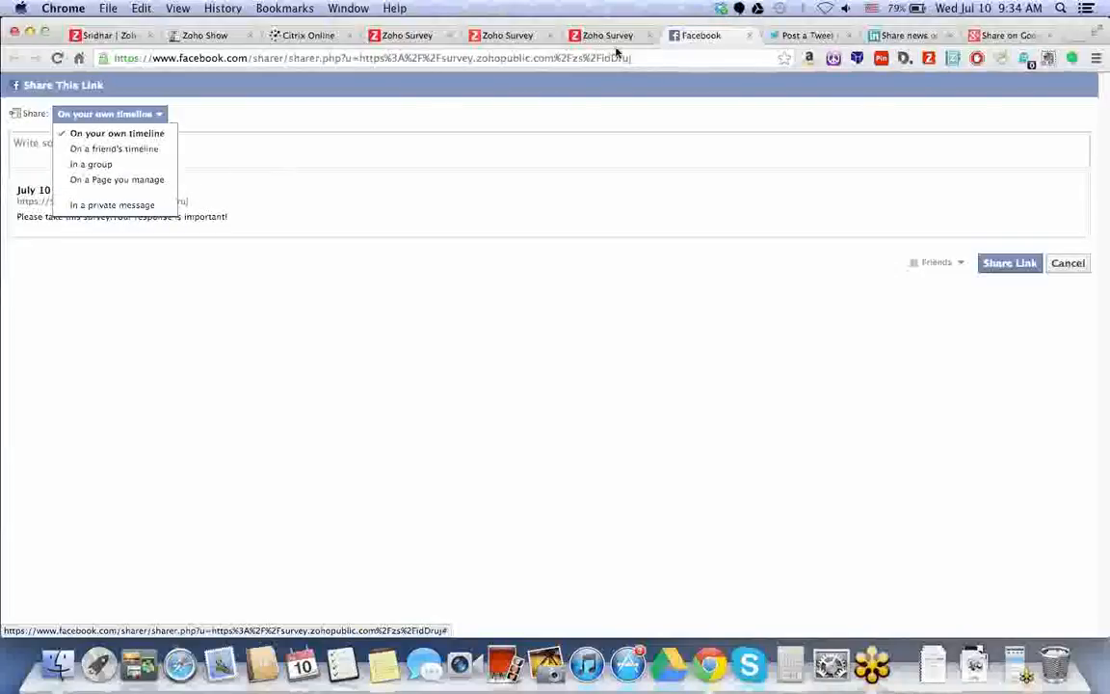
pyautogui.click(785, 35)
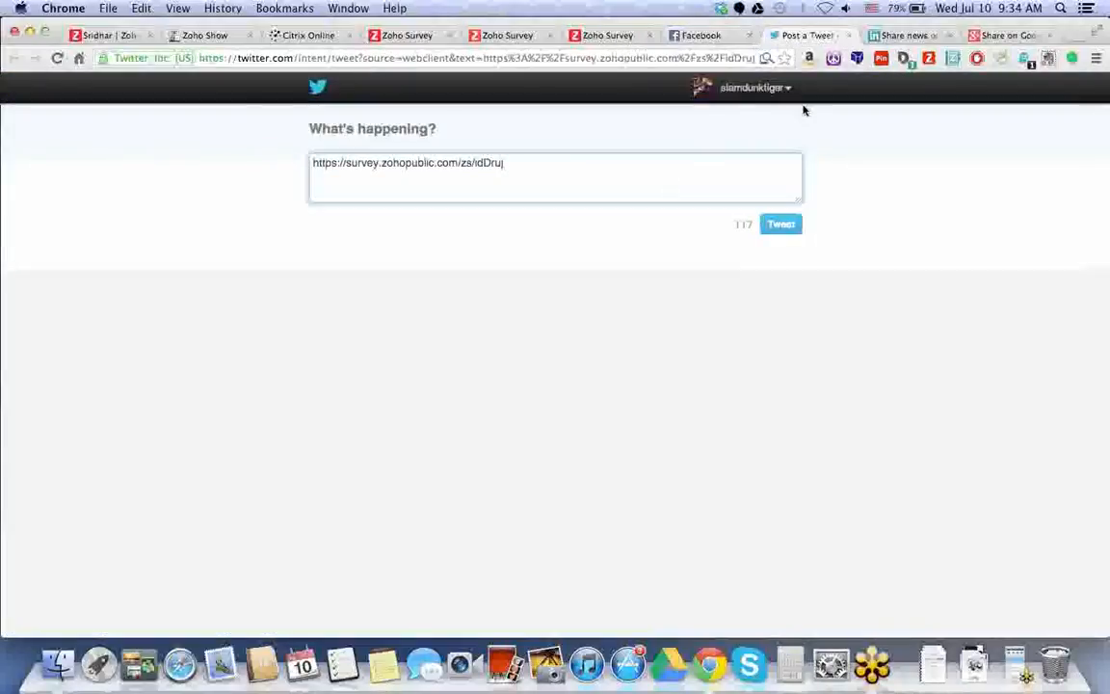
pyautogui.click(886, 37)
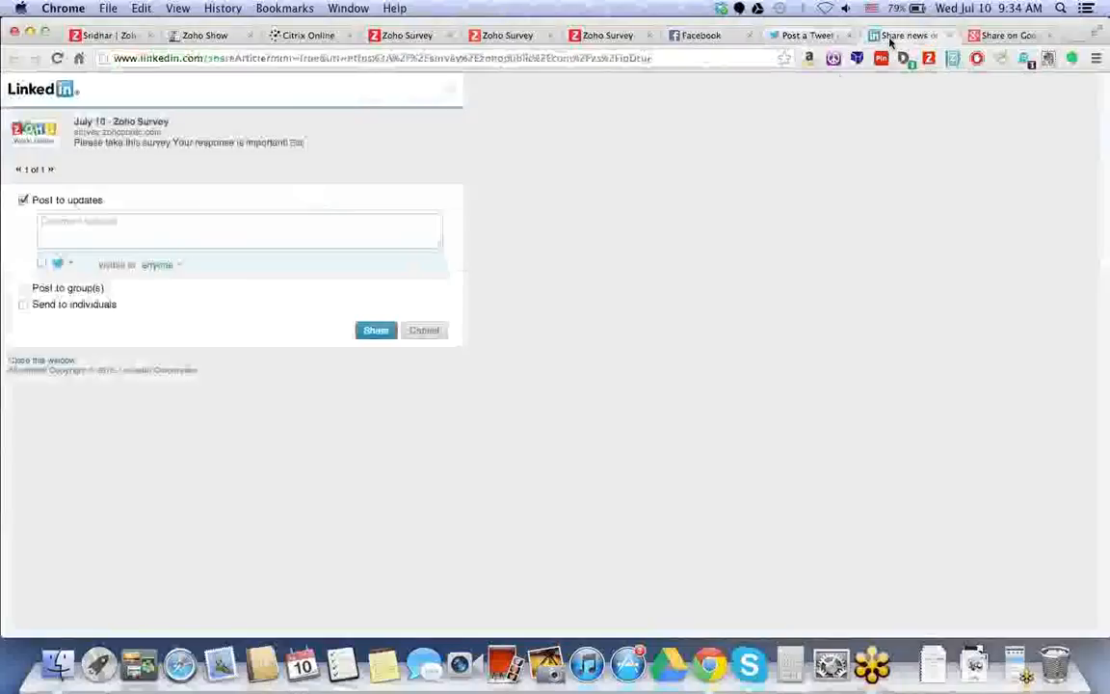
pyautogui.click(1004, 37)
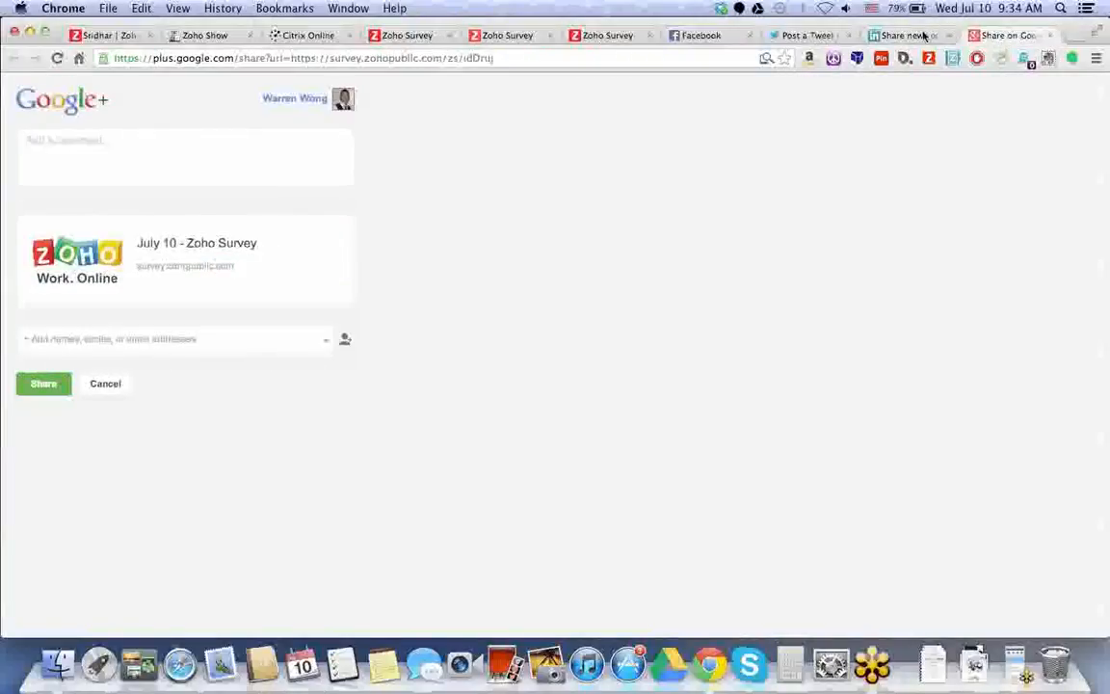
pyautogui.click(607, 35)
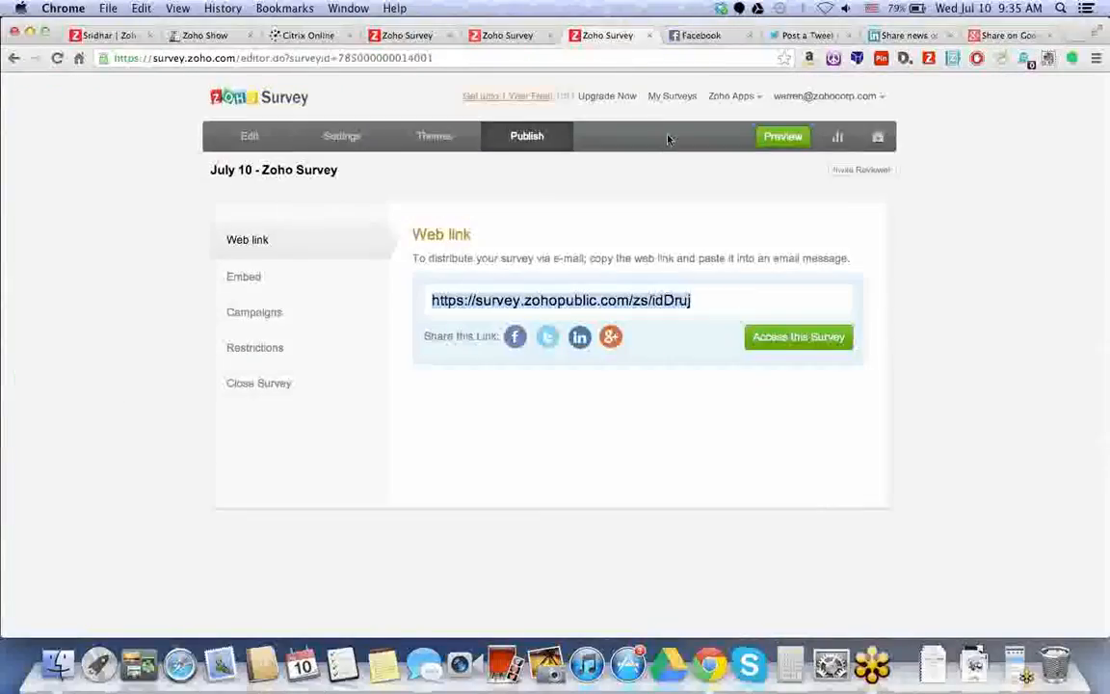
pyautogui.click(870, 665)
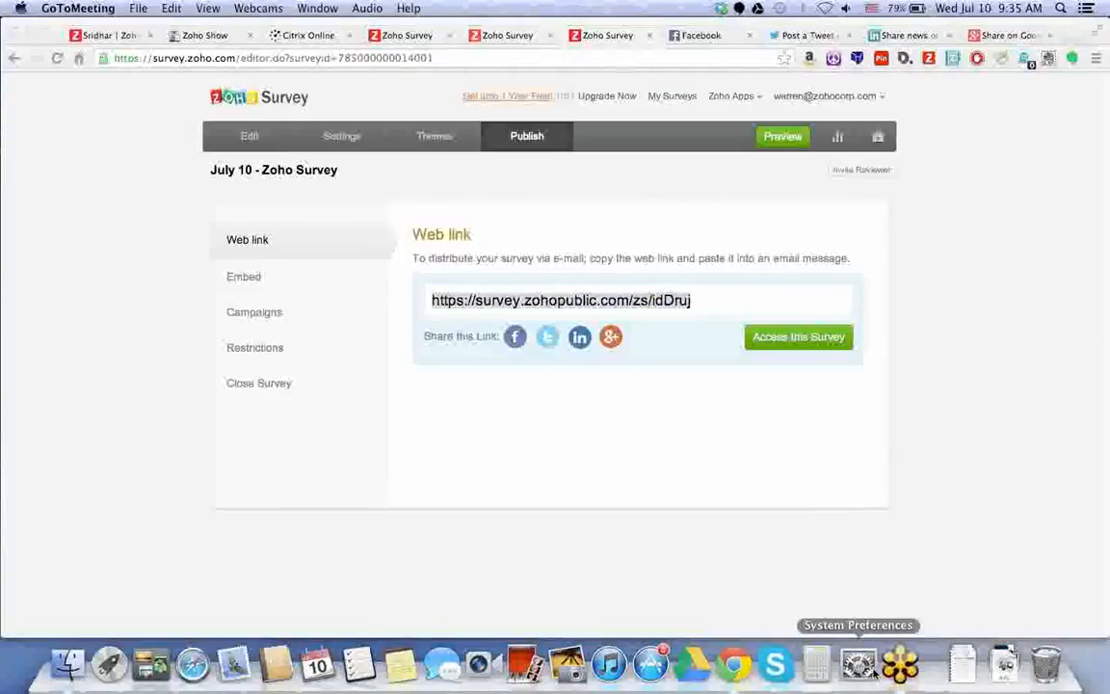
pyautogui.click(873, 671)
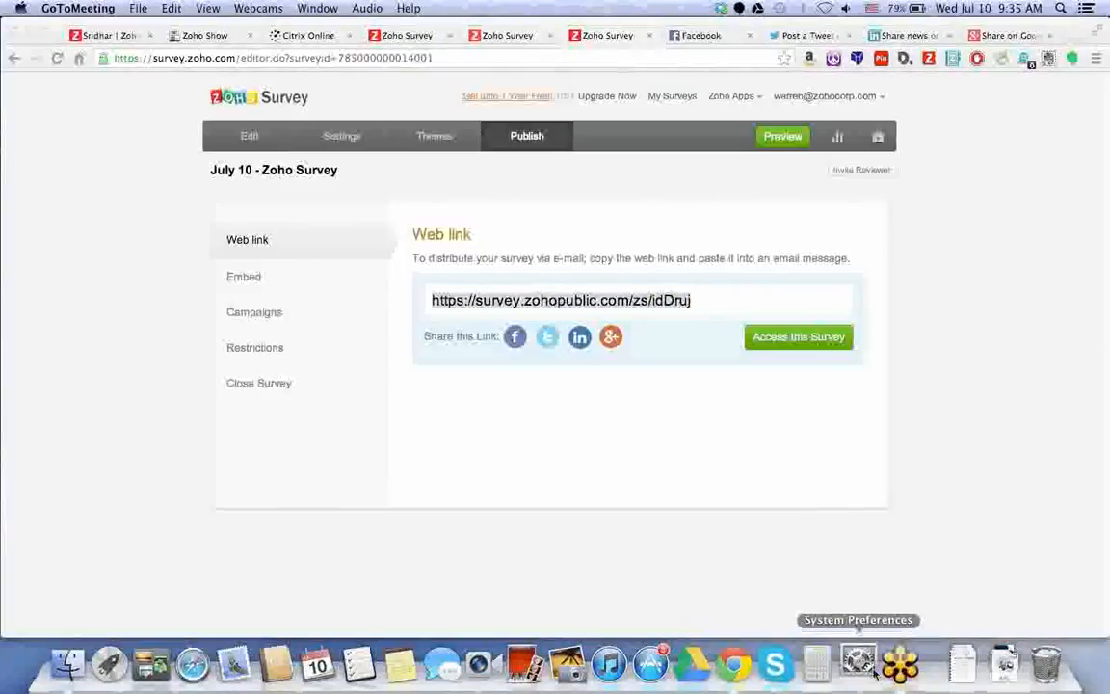
pyautogui.click(510, 471)
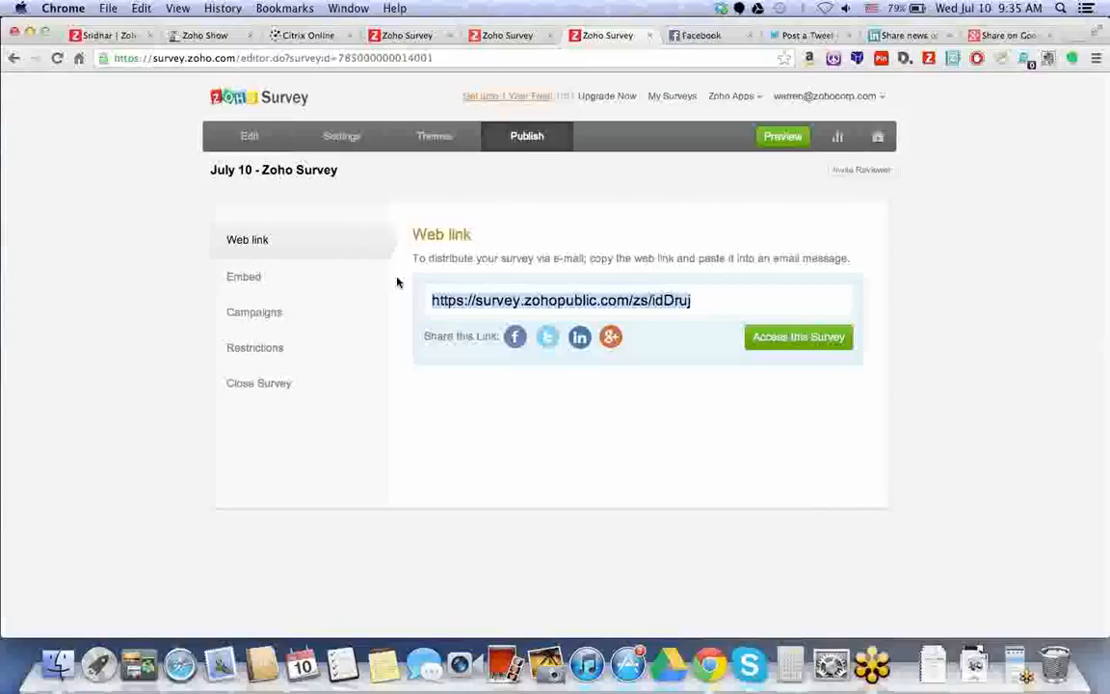
pyautogui.click(701, 306)
pyautogui.moveTo(713, 305); pyautogui.dragTo(400, 302)
# Show the survey's HTML, Iframe and Javascript embed codes and scroll down to the QR code.
pyautogui.click(294, 277)
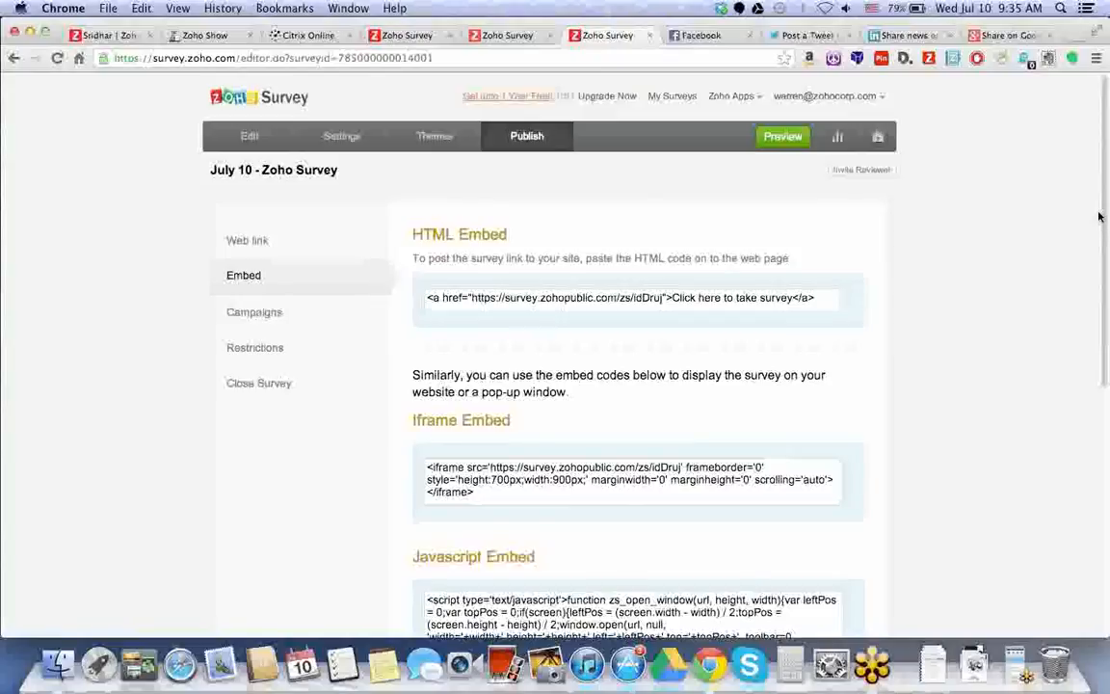
pyautogui.scroll(-1, 1101, 218)
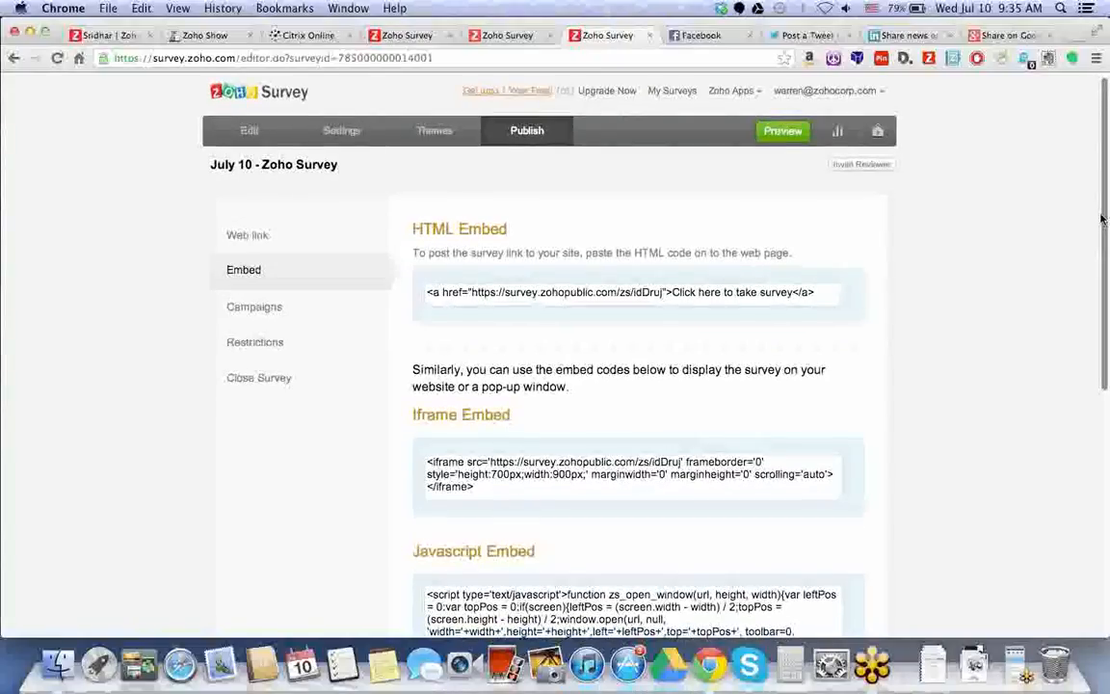
pyautogui.scroll(-5, 1101, 218)
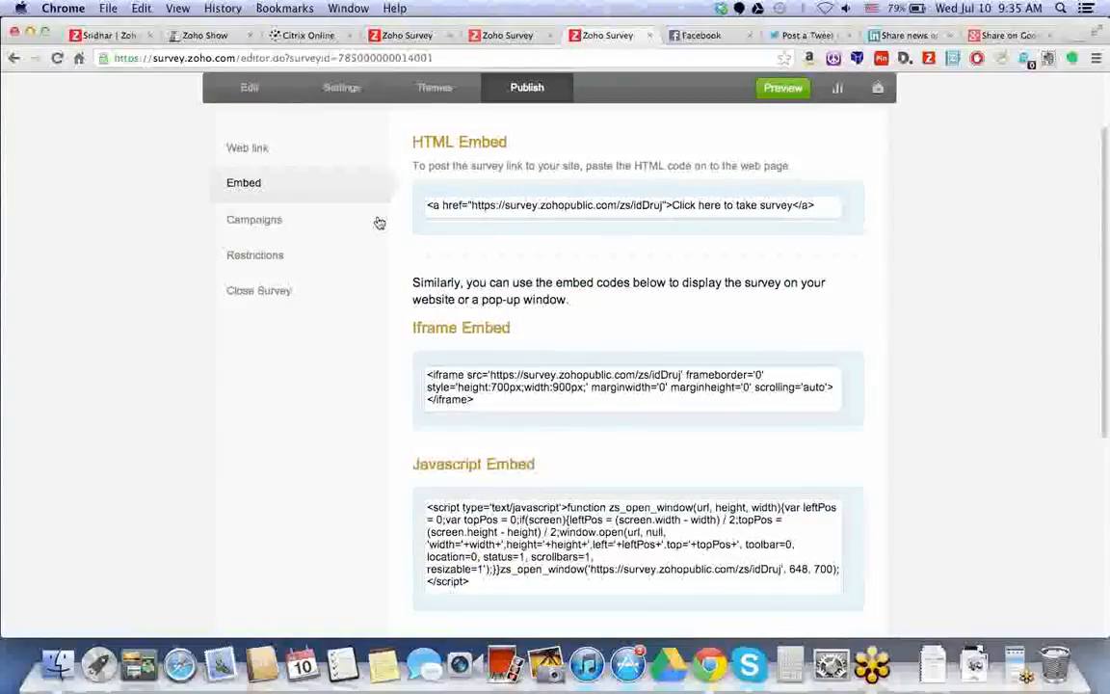
pyautogui.scroll(-2, 403, 245)
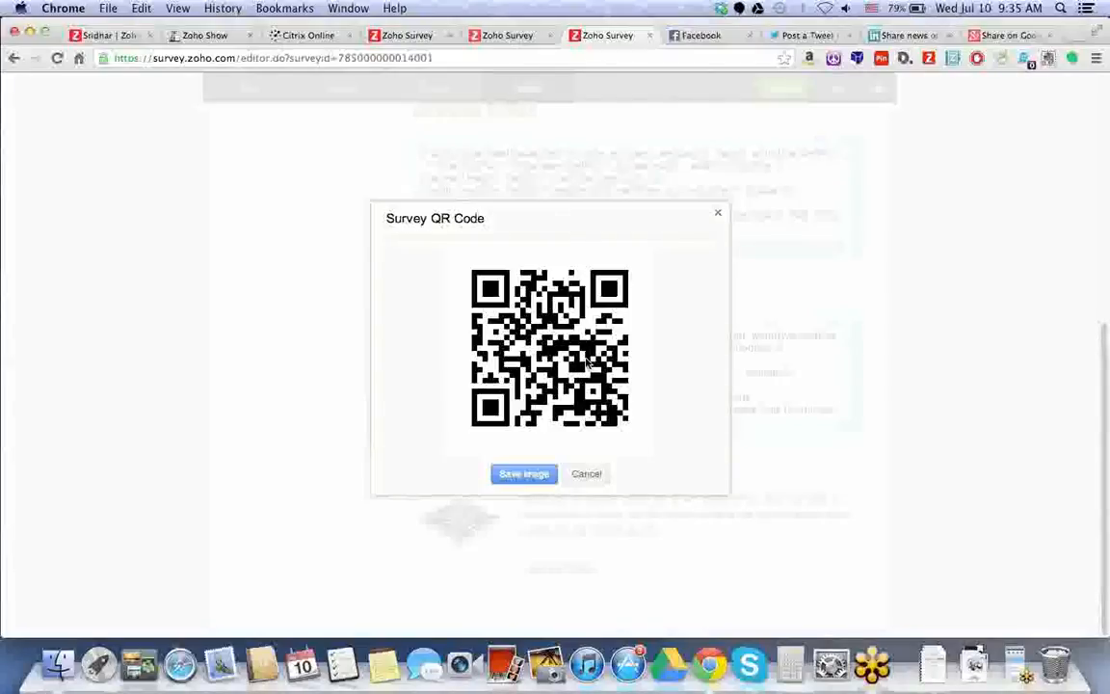
# Copy the survey's QR code image and close the QR code window.
pyautogui.rightClick(619, 280)
pyautogui.click(695, 317)
pyautogui.click(719, 216)
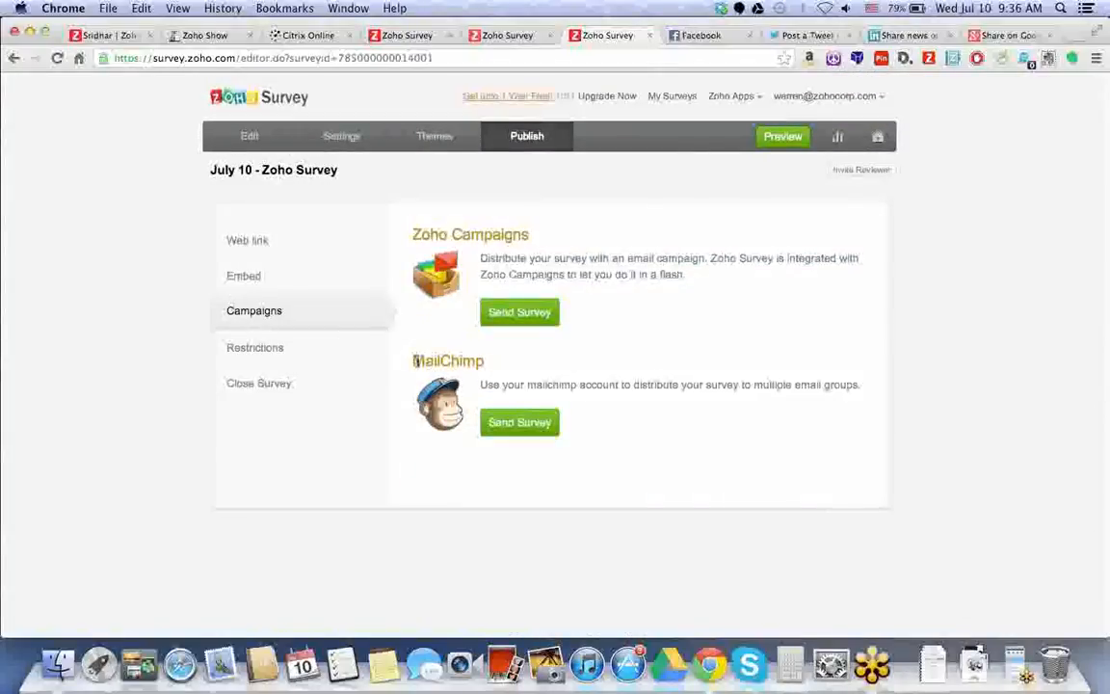
# Review the Zoho Campaigns and MailChimp email options, then open Restrictions.
pyautogui.moveTo(529, 233); pyautogui.dragTo(413, 231)
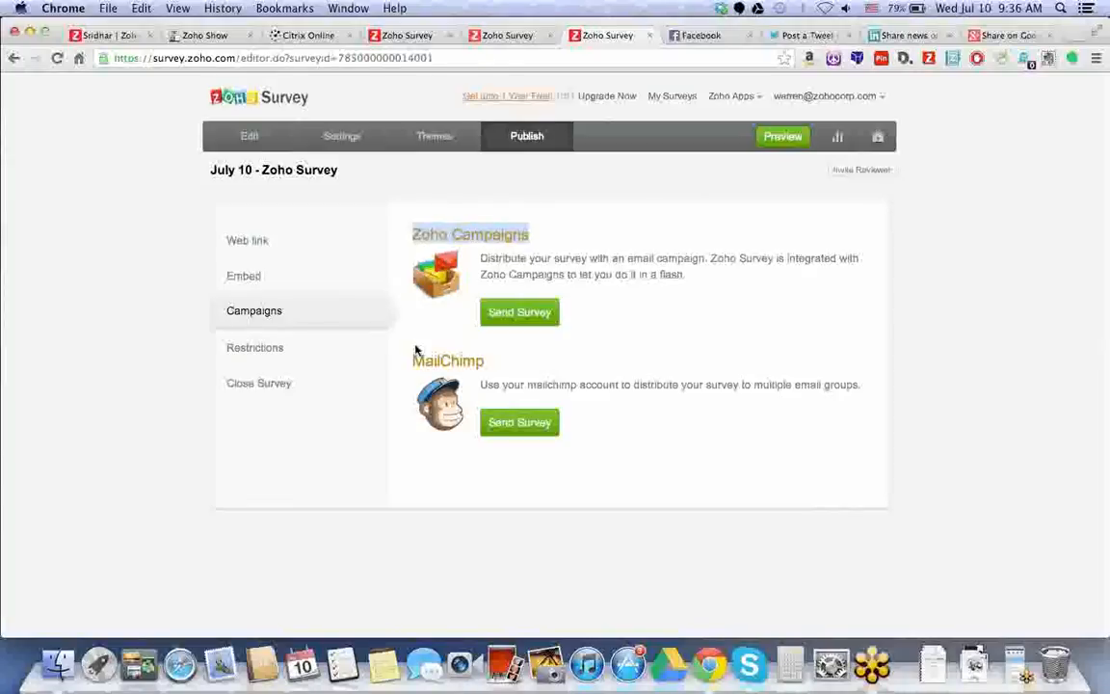
pyautogui.click(372, 350)
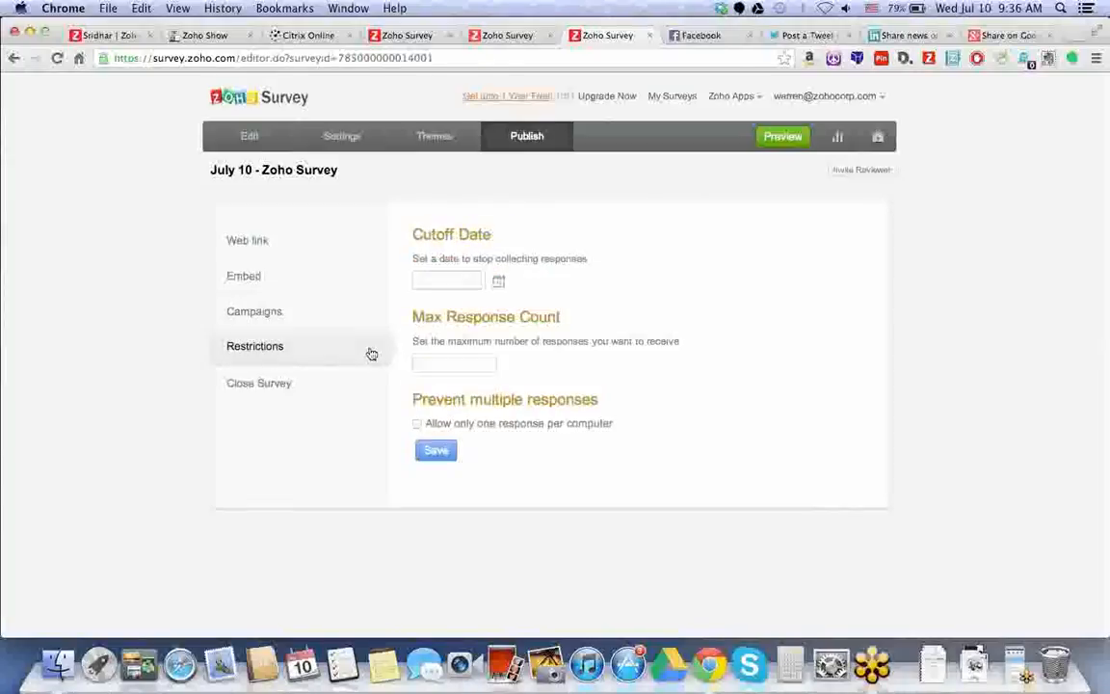
# Save a 07/11/2013 cutoff, 150 maximum responses and one response per computer, then return to Web link.
pyautogui.click(500, 282)
pyautogui.click(523, 375)
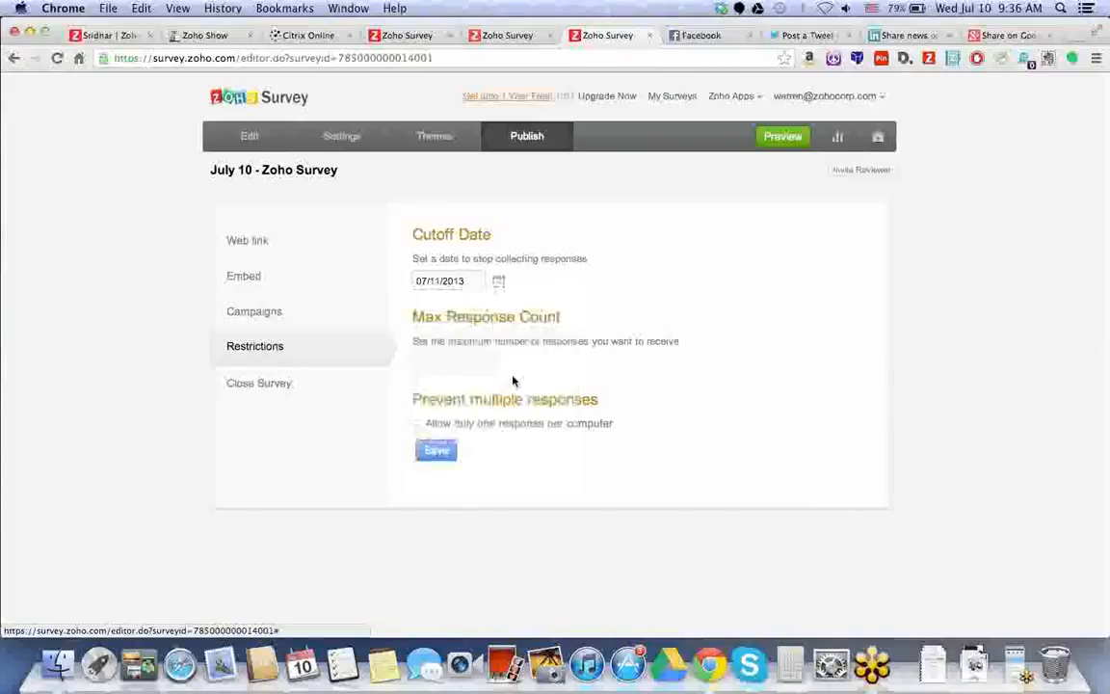
pyautogui.click(473, 364)
pyautogui.write('150')
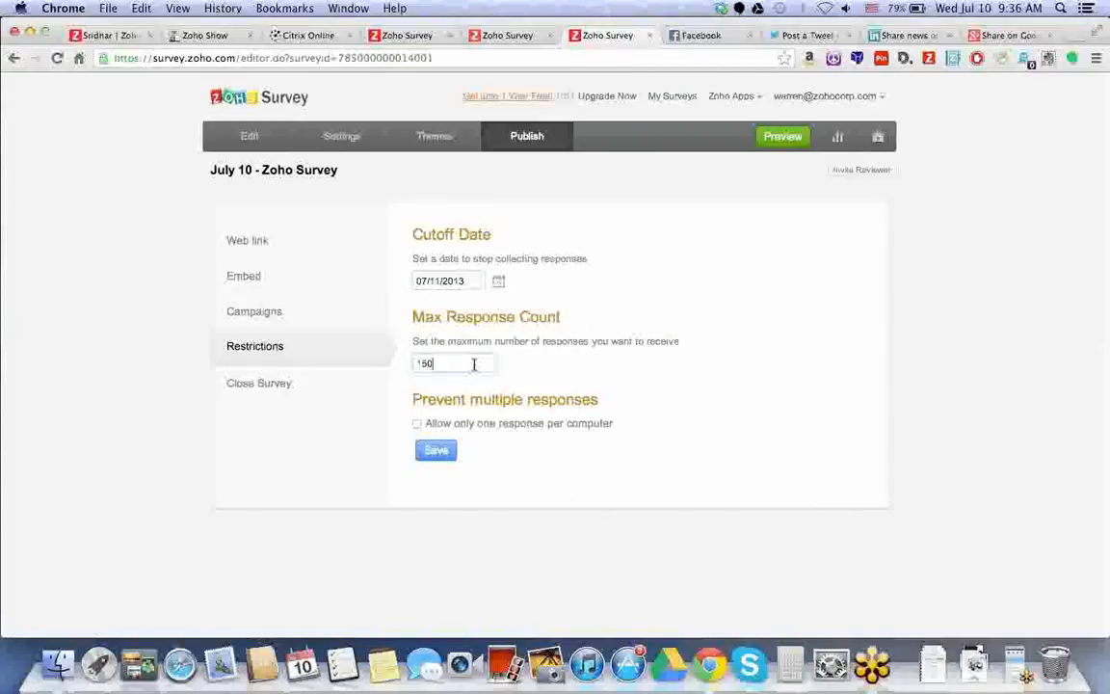
pyautogui.click(417, 424)
pyautogui.click(455, 452)
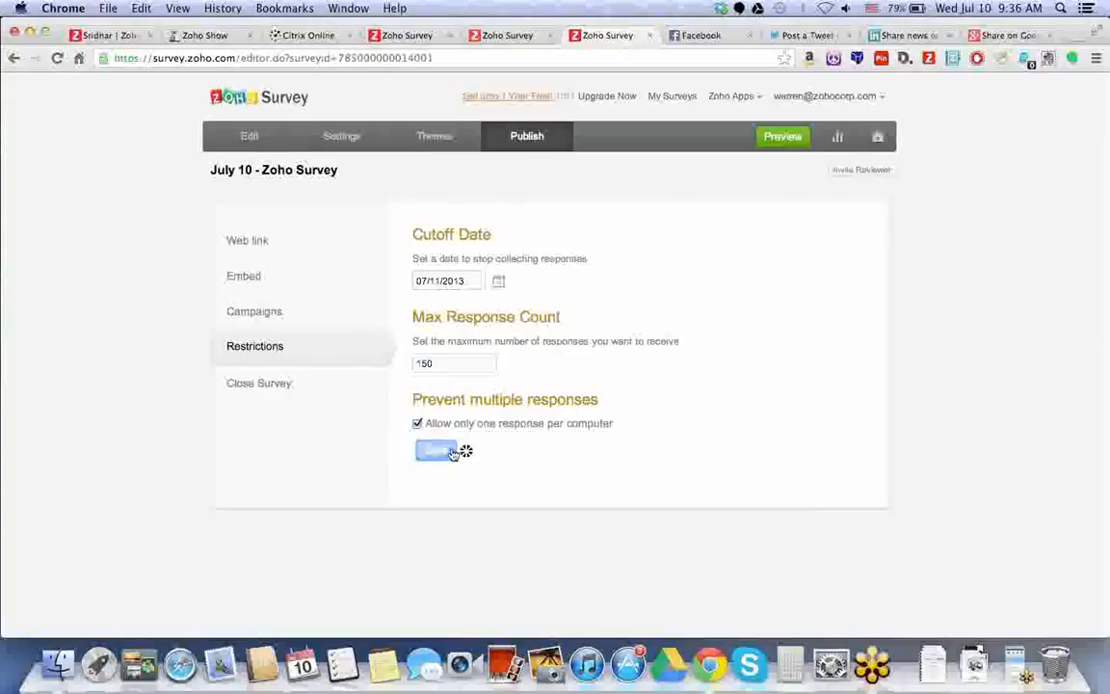
pyautogui.click(307, 382)
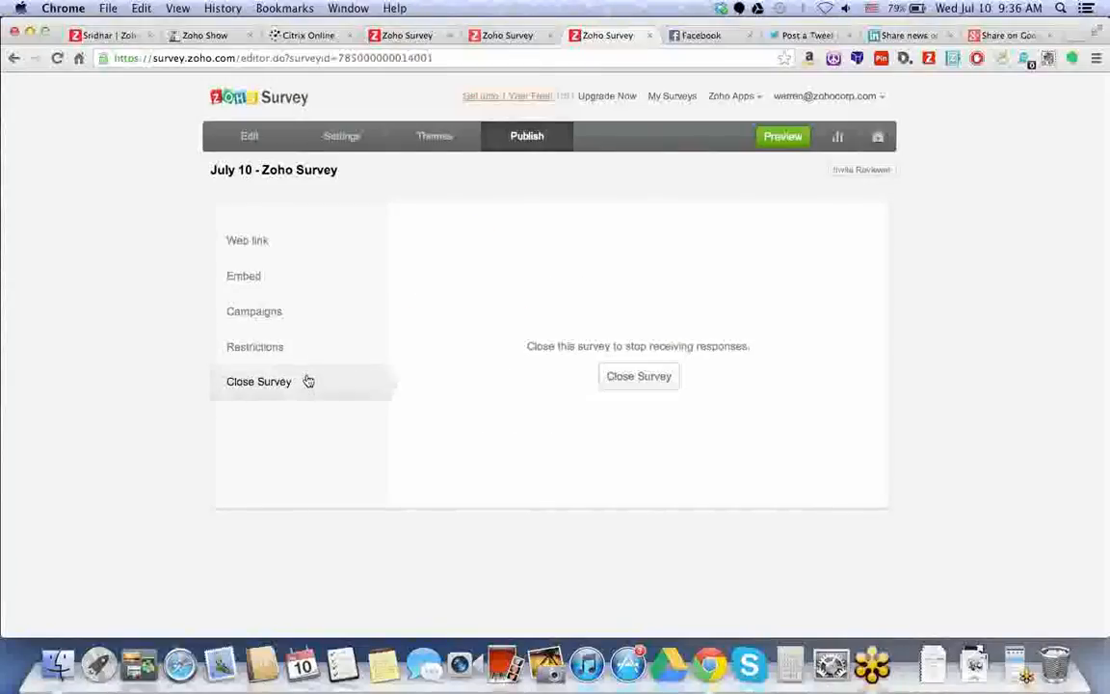
pyautogui.click(294, 232)
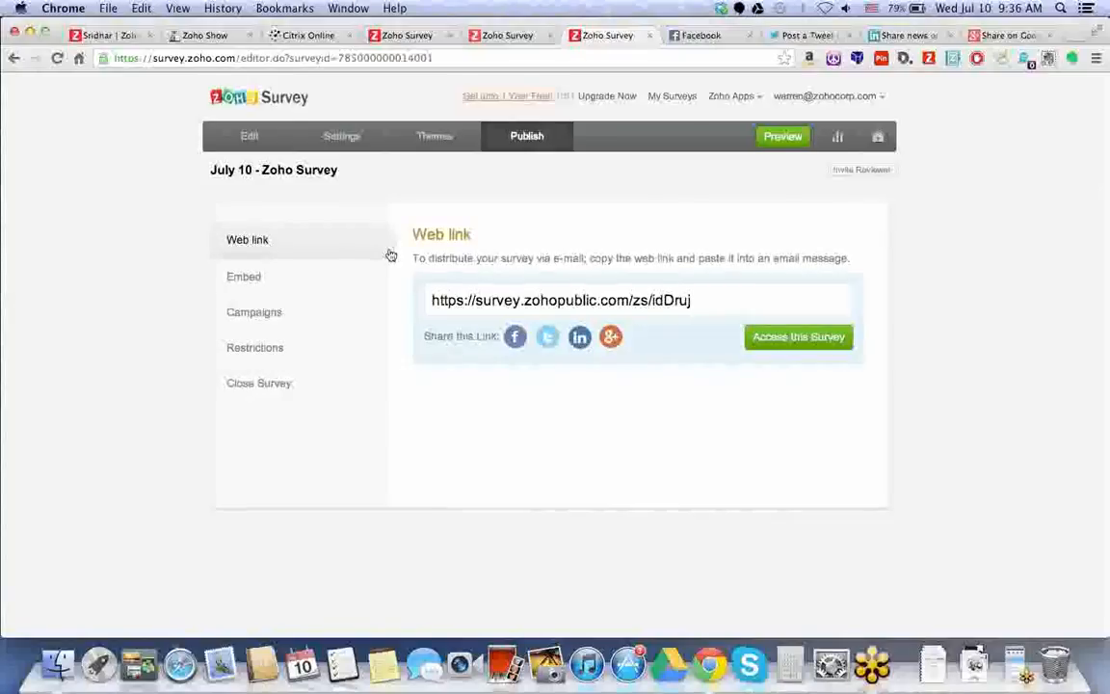
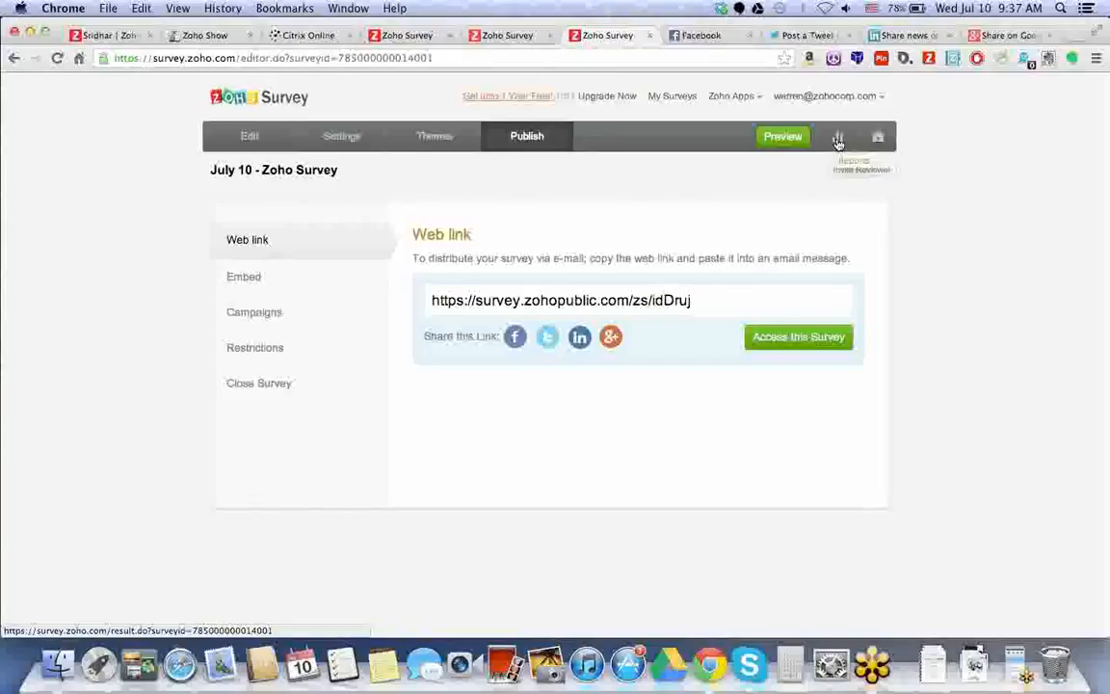
# Open the July 10 survey's summary report and pick out the 2 partial responses and 20 visits.
pyautogui.click(838, 142)
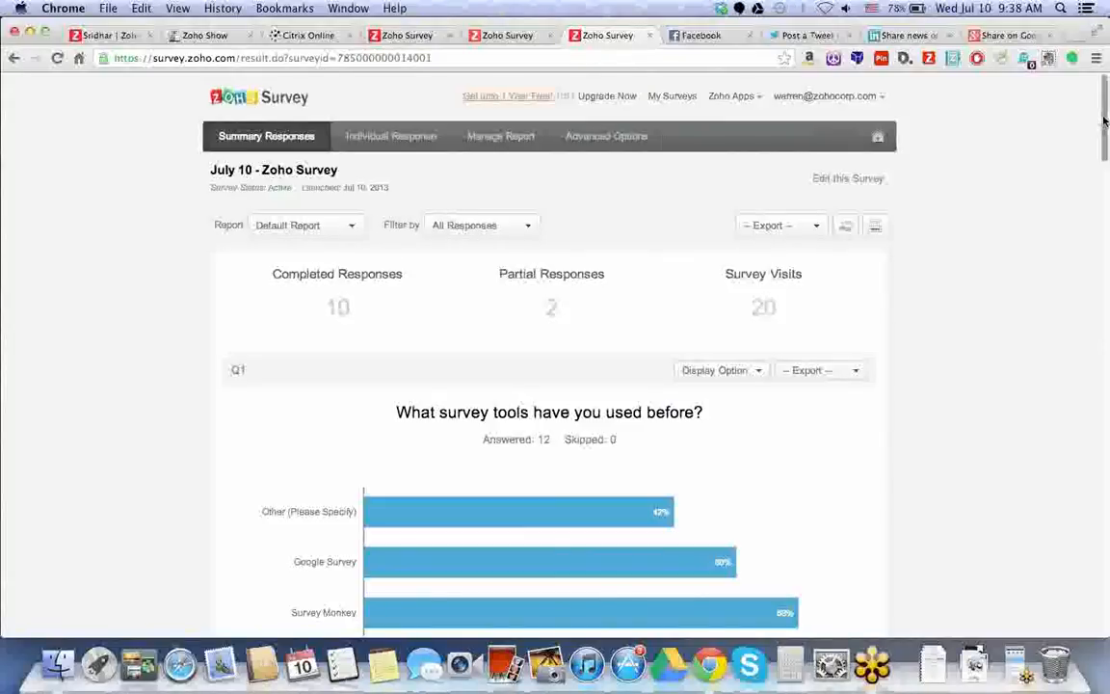
pyautogui.scroll(-2, 385, 212)
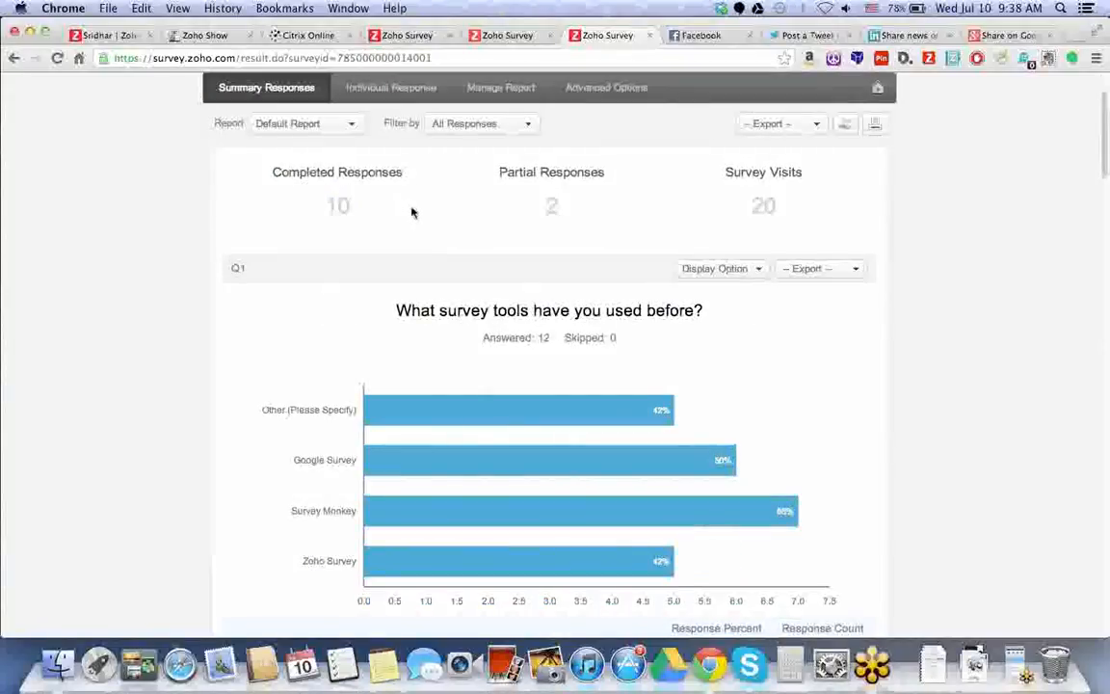
pyautogui.doubleClick(551, 205)
pyautogui.tripleClick(769, 207)
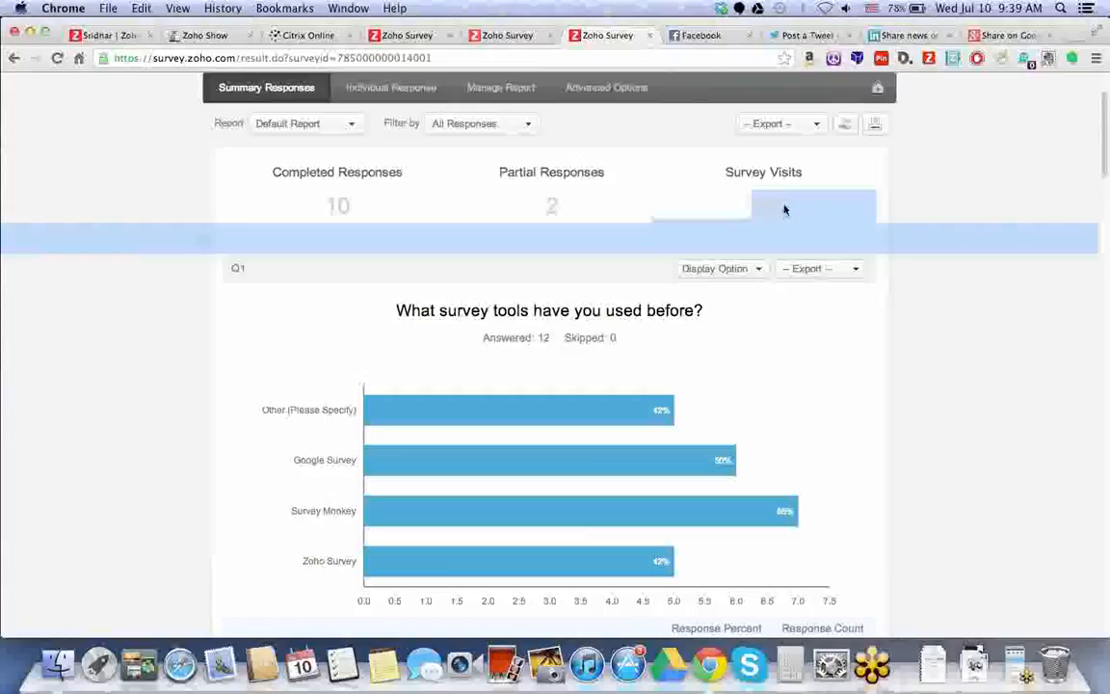
pyautogui.click(785, 209)
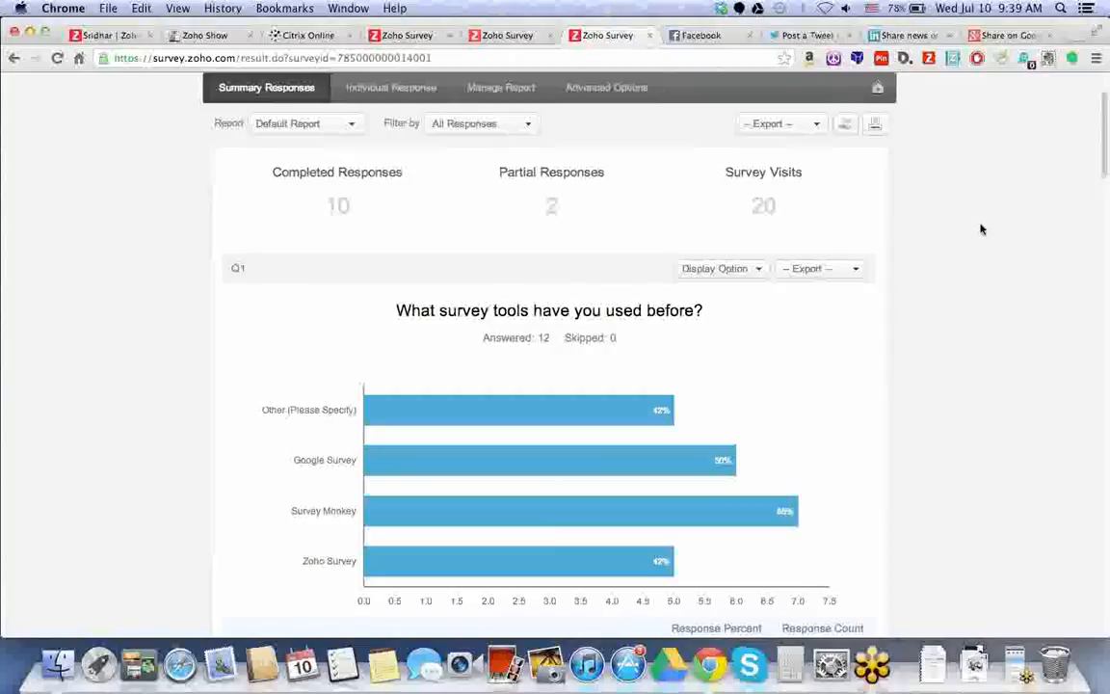
# Show the five written-in answers under Q1's Other (Please Specify) option.
pyautogui.scroll(-1, 983, 226)
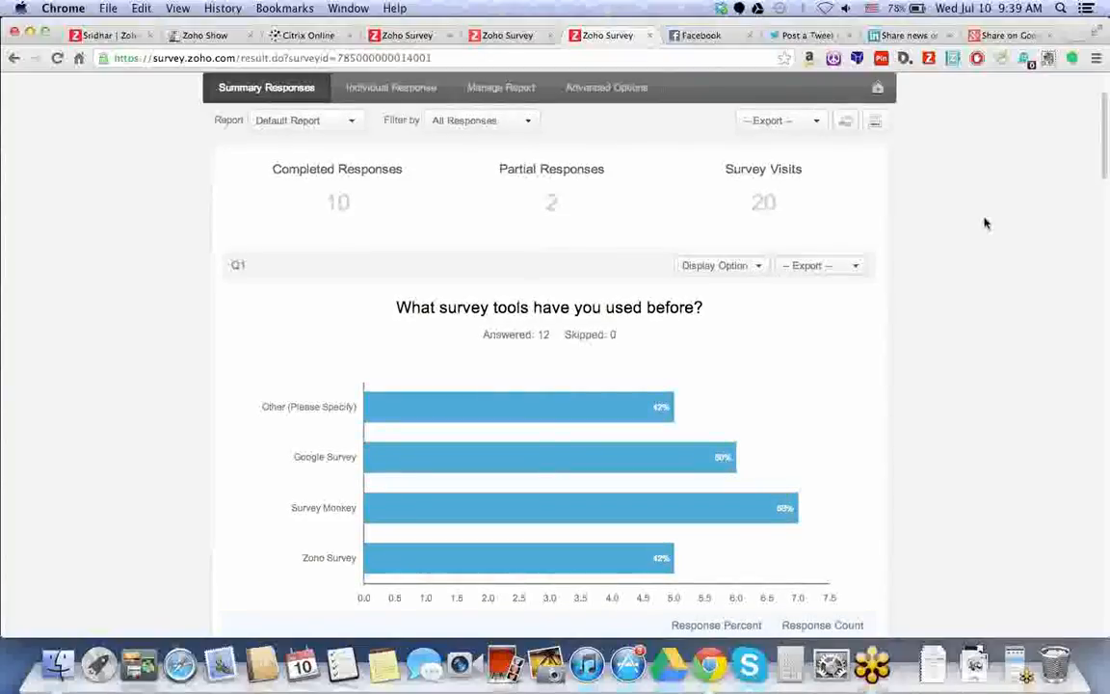
pyautogui.moveTo(1104, 153); pyautogui.dragTo(1104, 154)
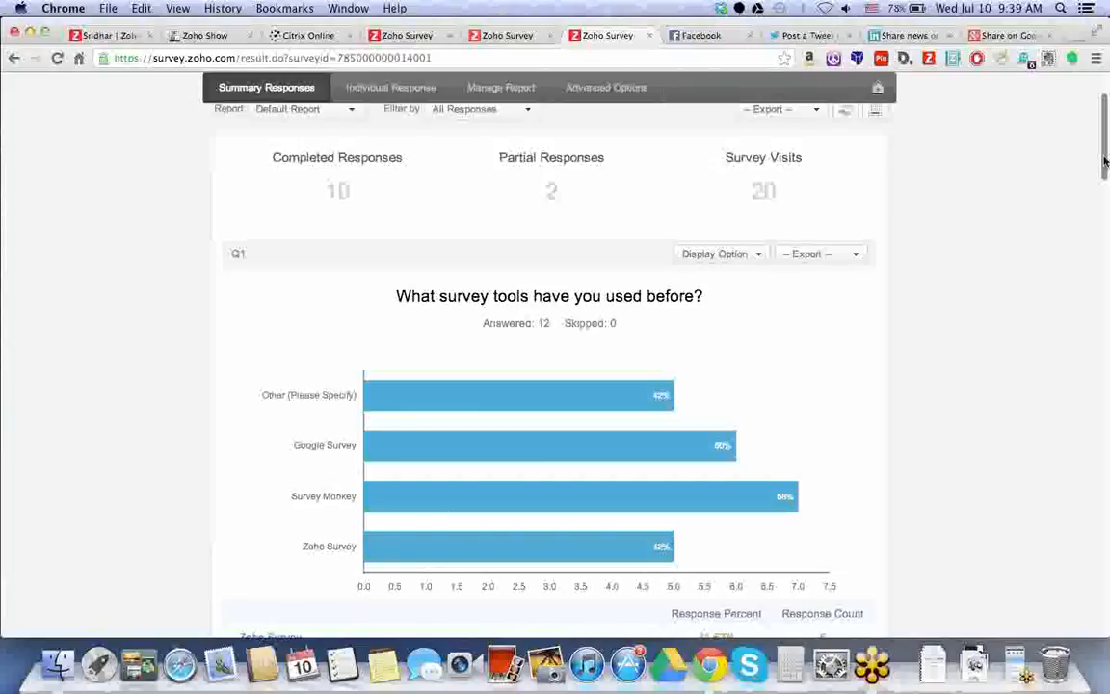
pyautogui.moveTo(1105, 159); pyautogui.dragTo(1105, 187)
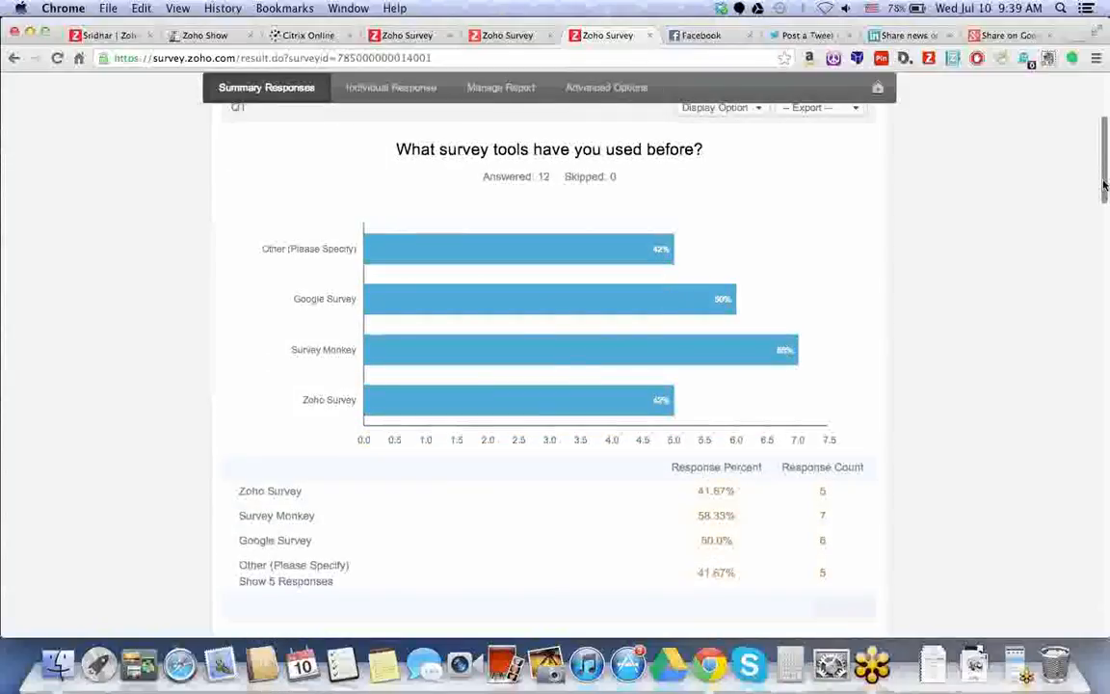
pyautogui.click(280, 582)
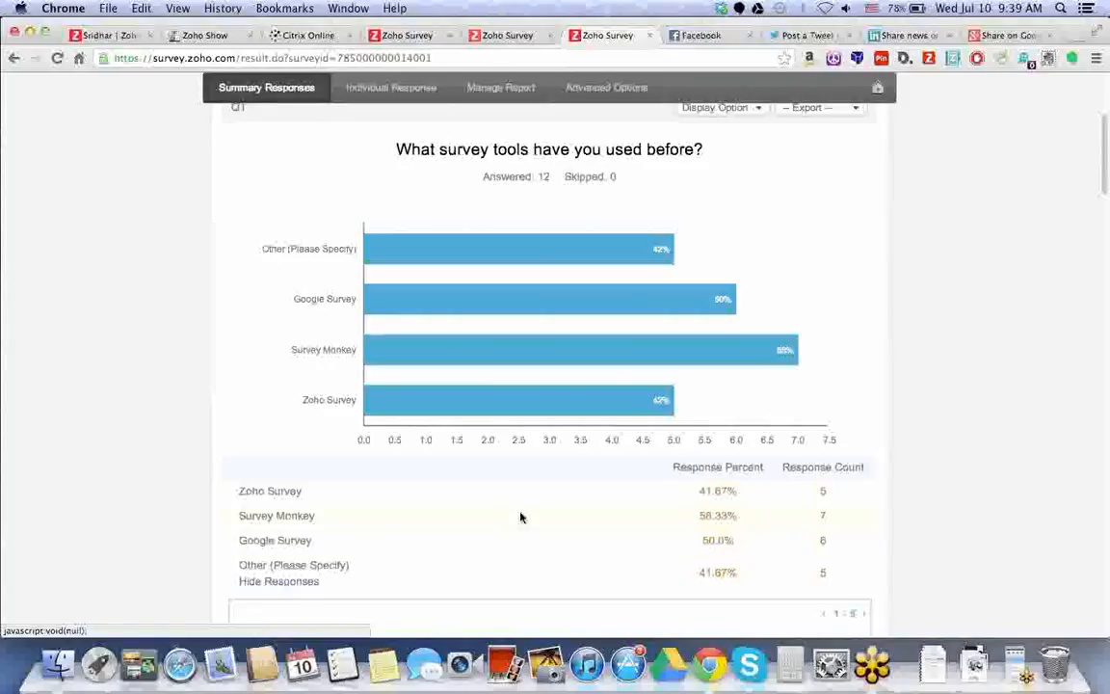
# Look over the written-in answers and bring up the export choices for the Q1 chart.
pyautogui.scroll(-1, 520, 518)
pyautogui.scroll(-5, 521, 517)
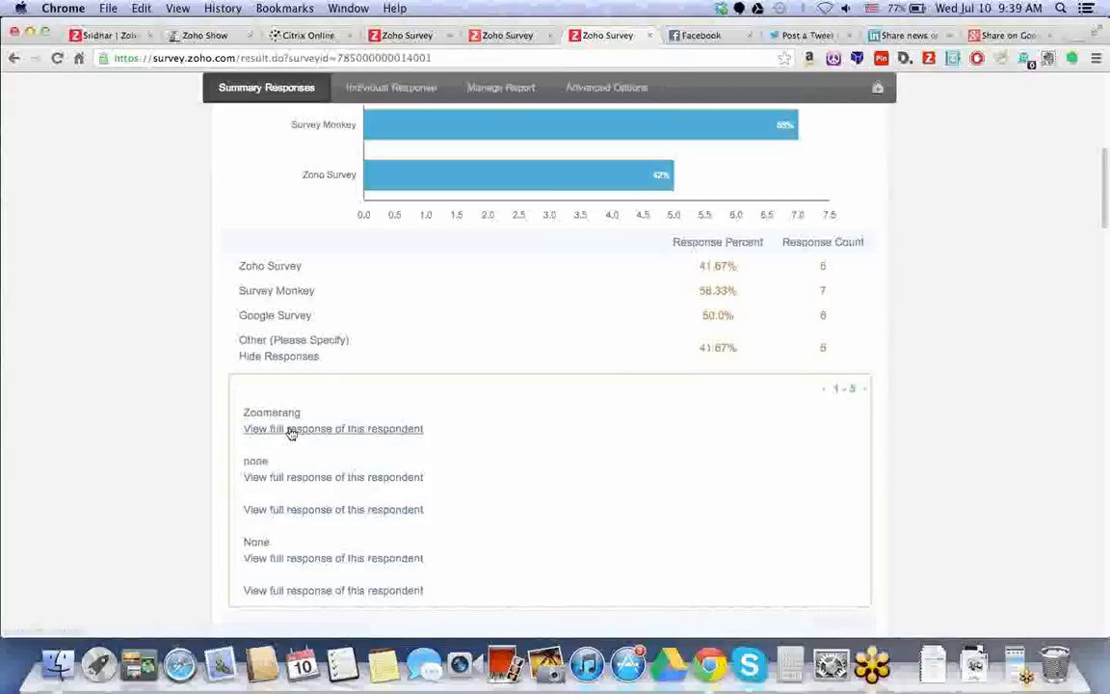
pyautogui.scroll(1, 291, 434)
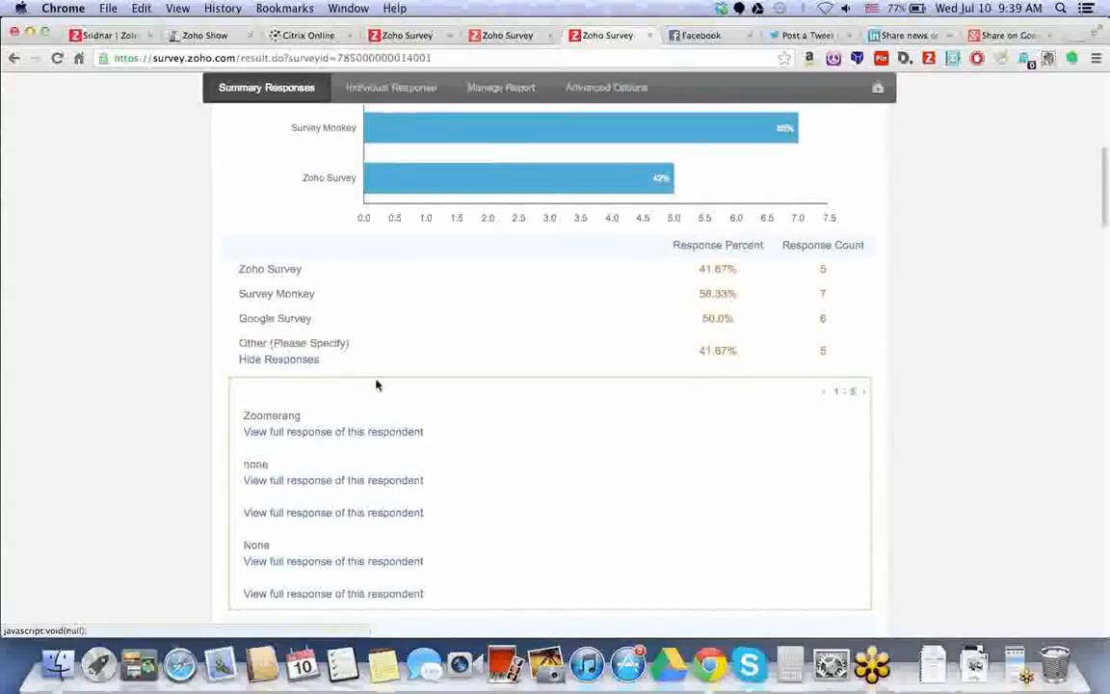
pyautogui.moveTo(1104, 189); pyautogui.dragTo(1097, 117)
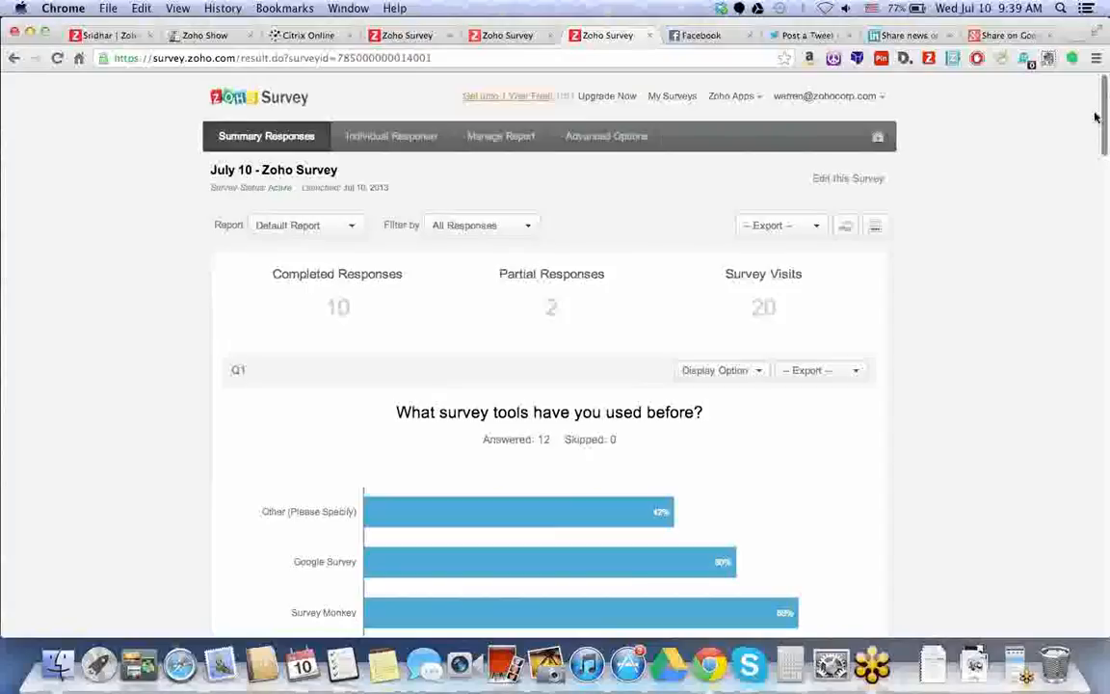
pyautogui.scroll(-1, 854, 333)
pyautogui.click(854, 333)
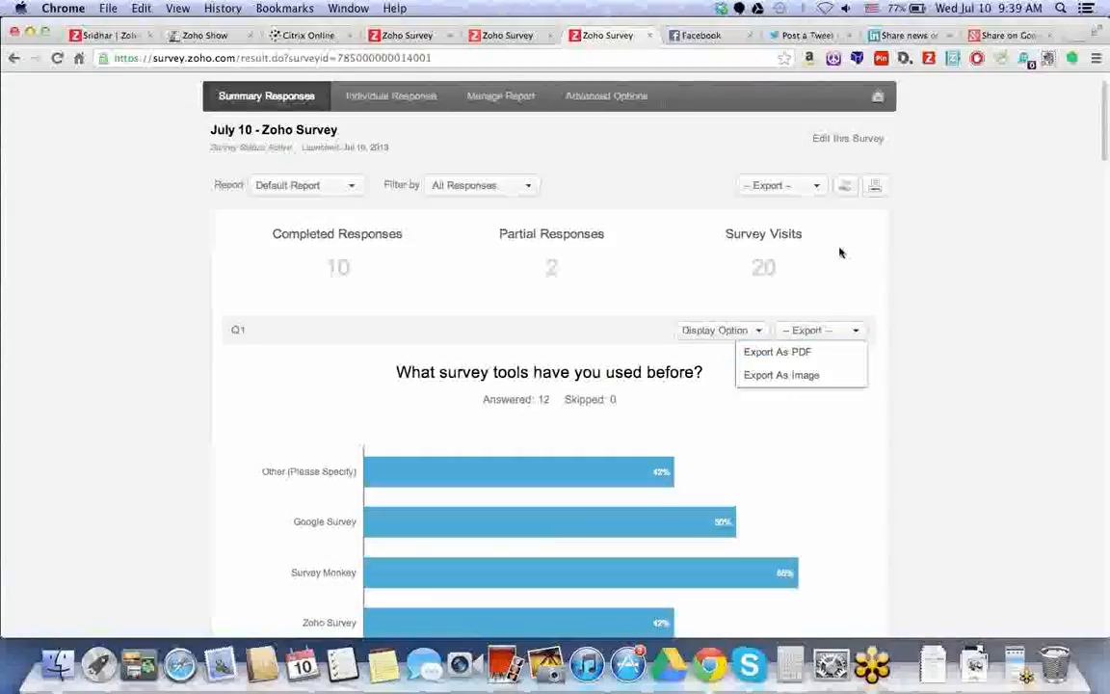
# Check the whole-report export formats without exporting, then bring up the Share Report form.
pyautogui.click(817, 191)
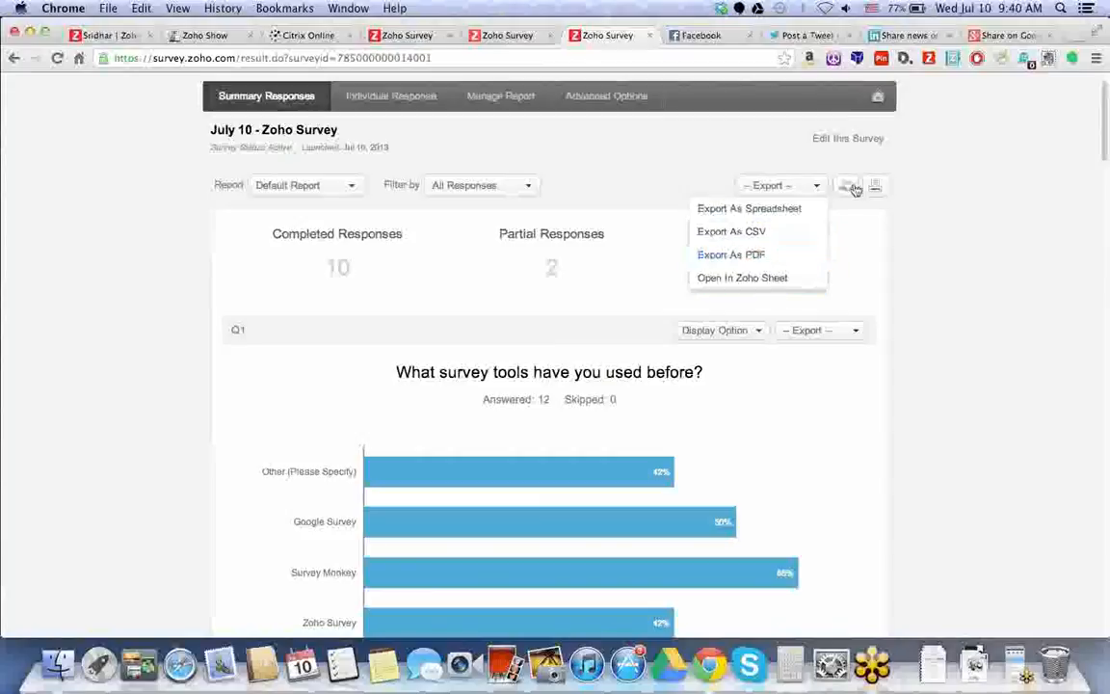
pyautogui.click(934, 240)
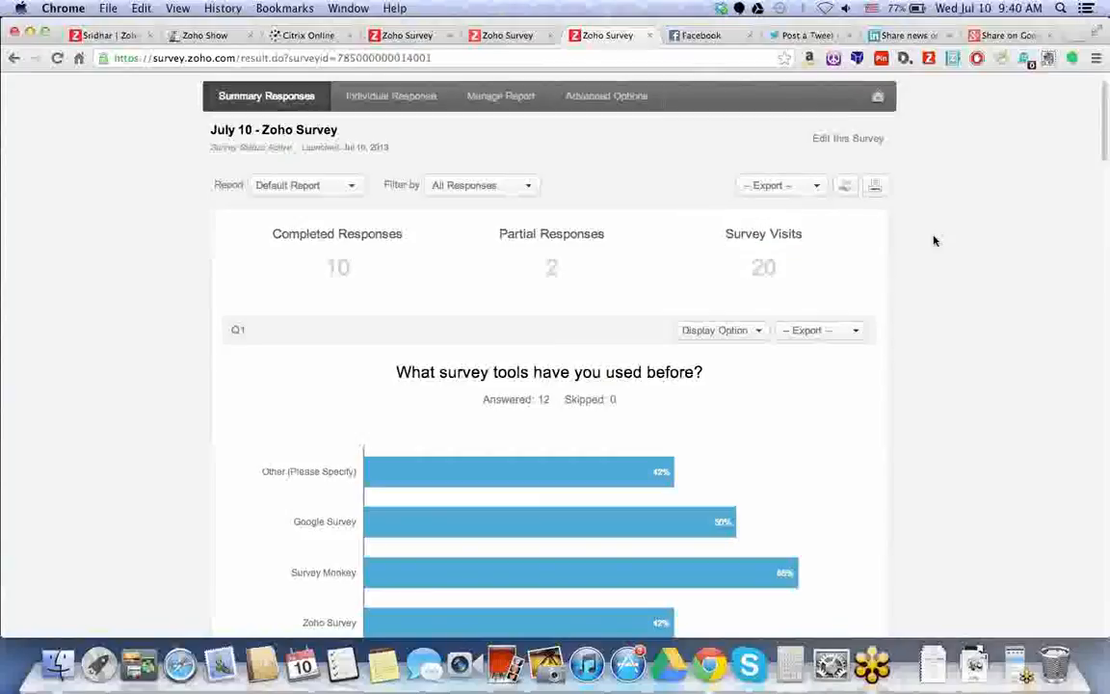
pyautogui.click(850, 191)
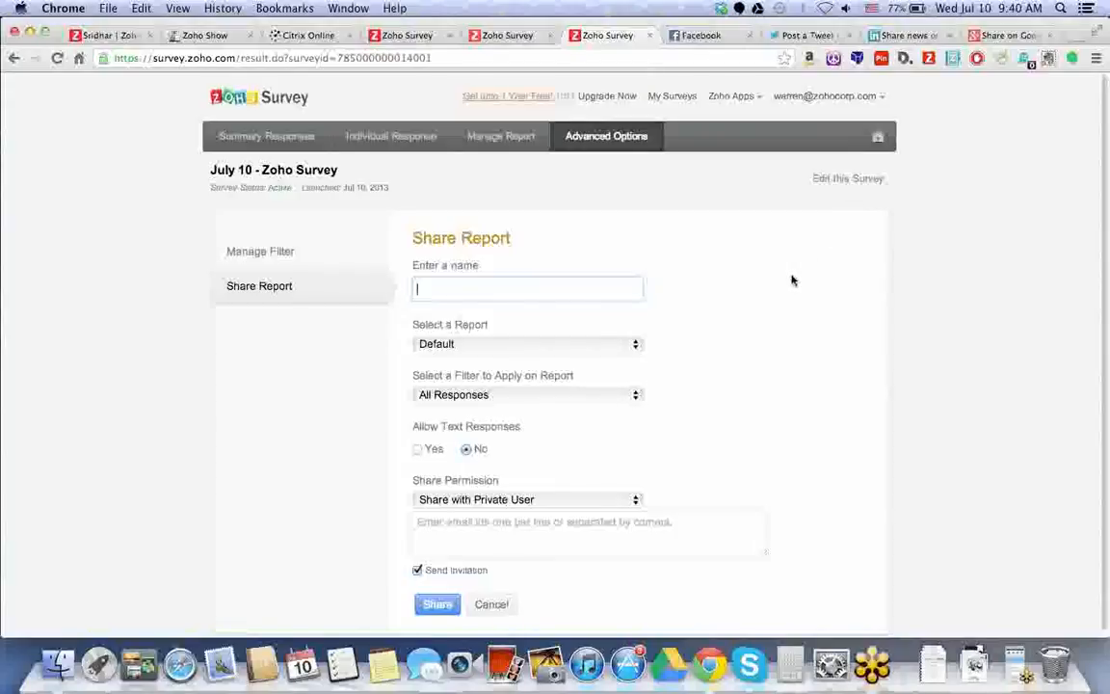
# Keep the share at All Responses, text responses excluded, private-user permission, then go back to the editor.
pyautogui.scroll(-1, 787, 285)
pyautogui.click(569, 390)
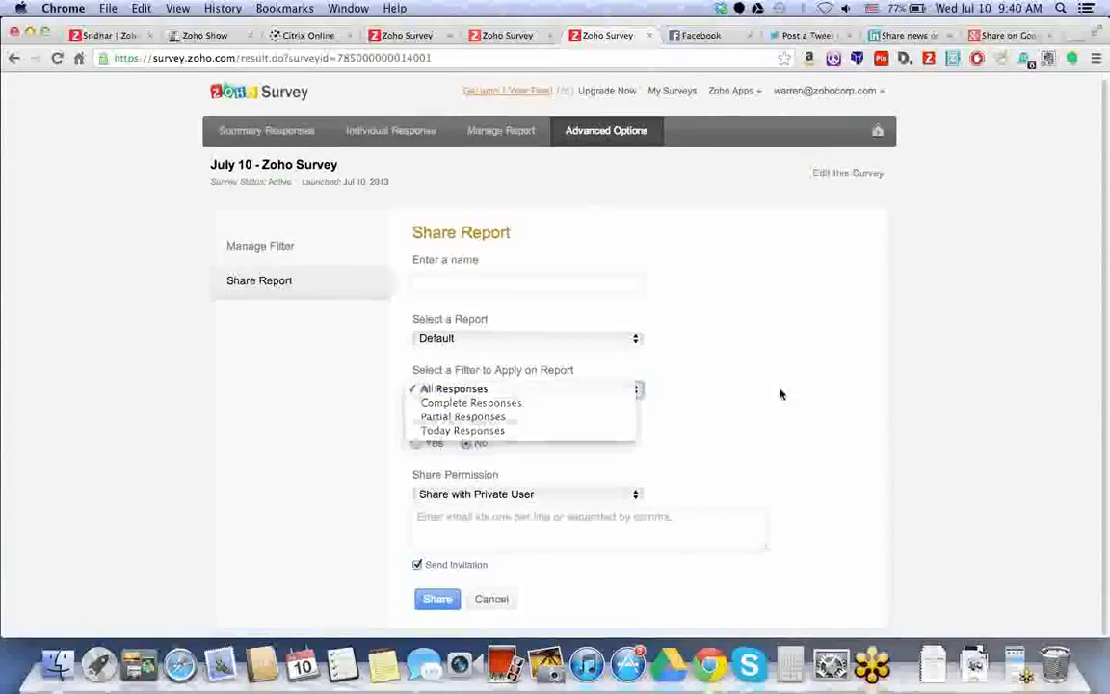
pyautogui.click(362, 459)
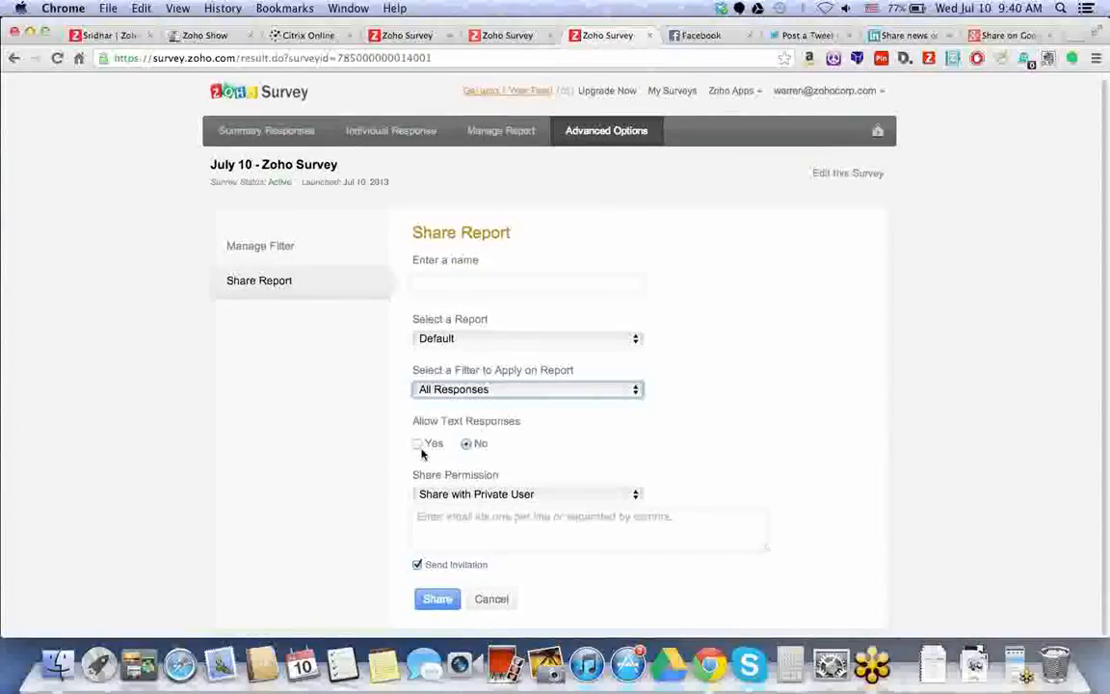
pyautogui.click(418, 444)
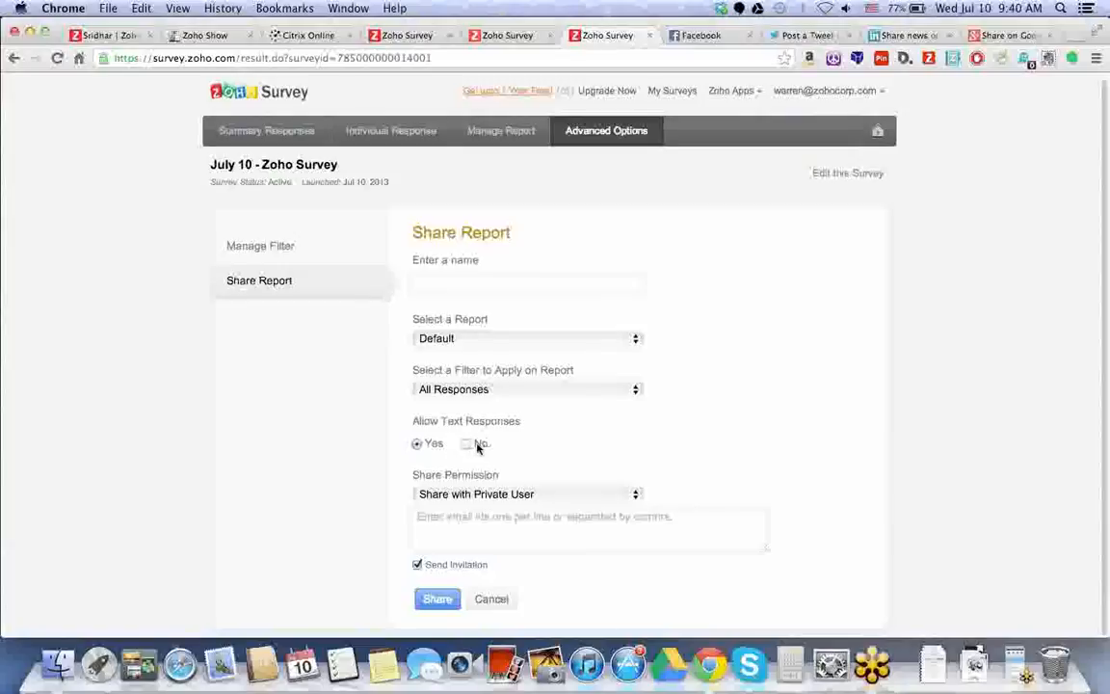
pyautogui.click(474, 445)
pyautogui.click(627, 500)
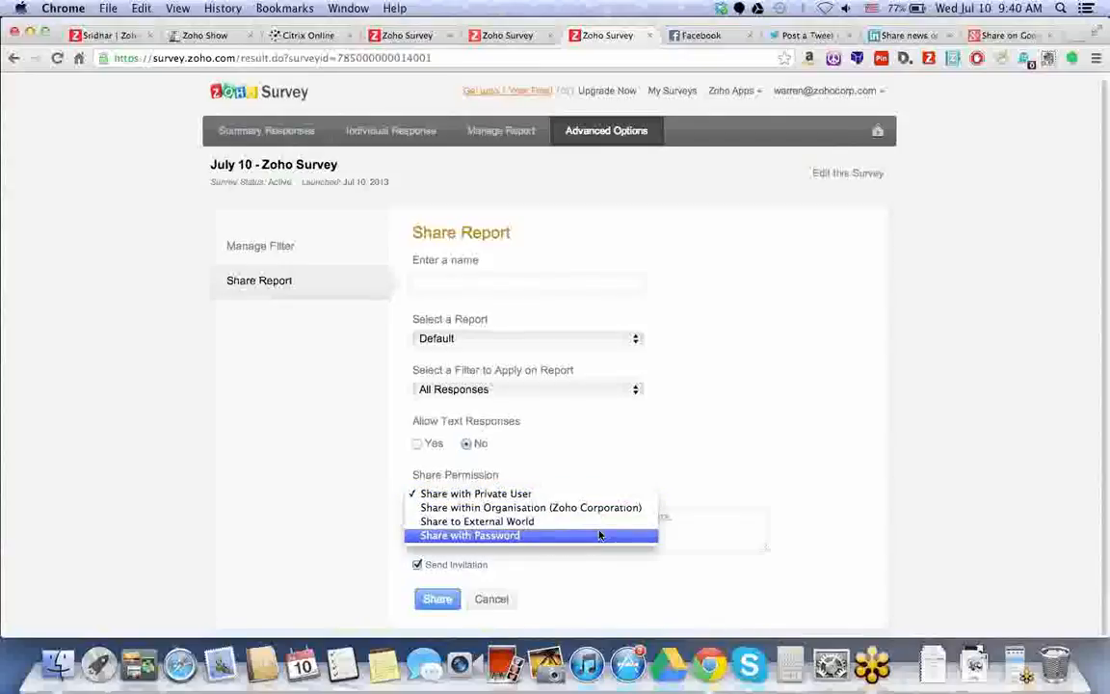
pyautogui.click(741, 441)
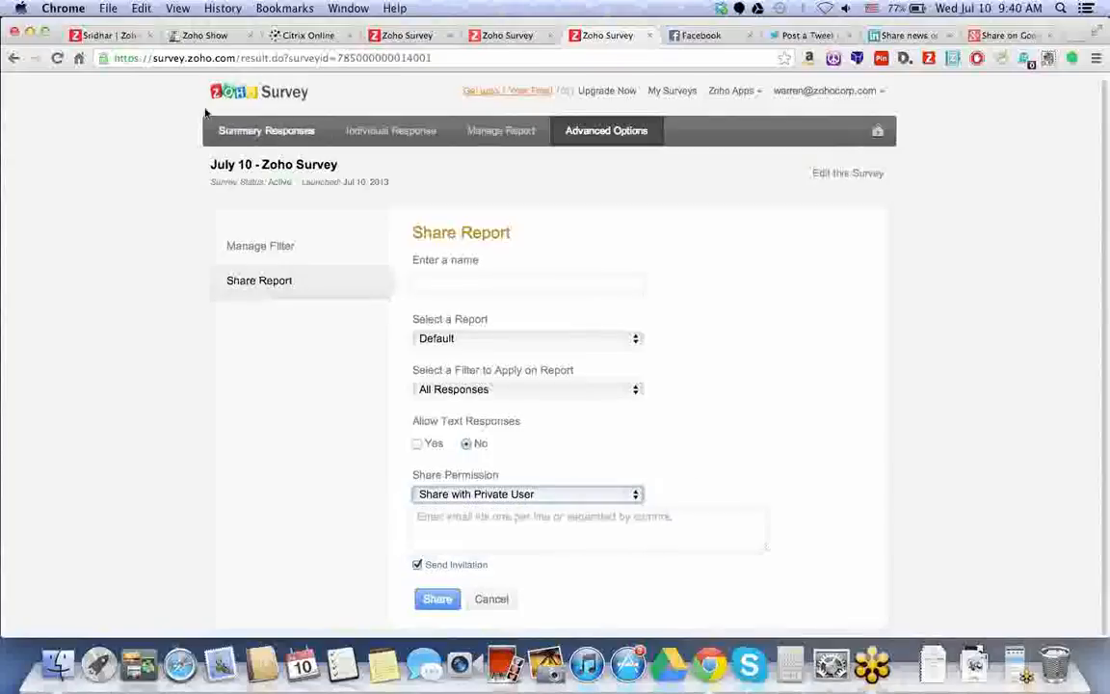
pyautogui.click(15, 59)
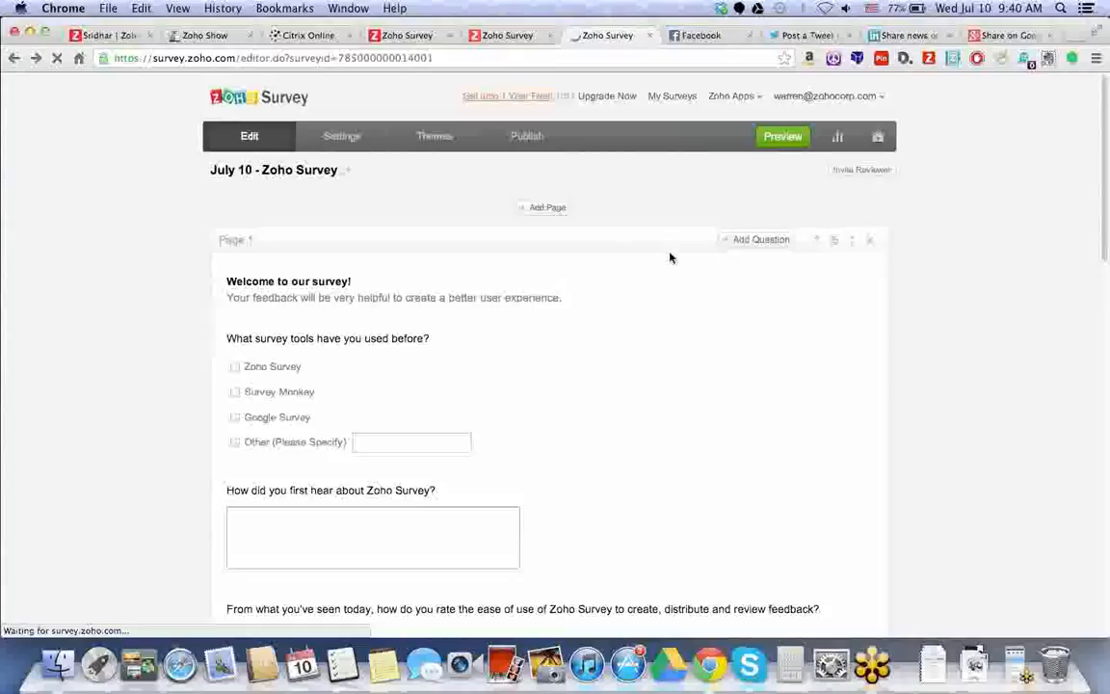
# Reopen the response report and scroll through Q2's written answers down to Q3's ease-of-use pie chart.
pyautogui.click(842, 137)
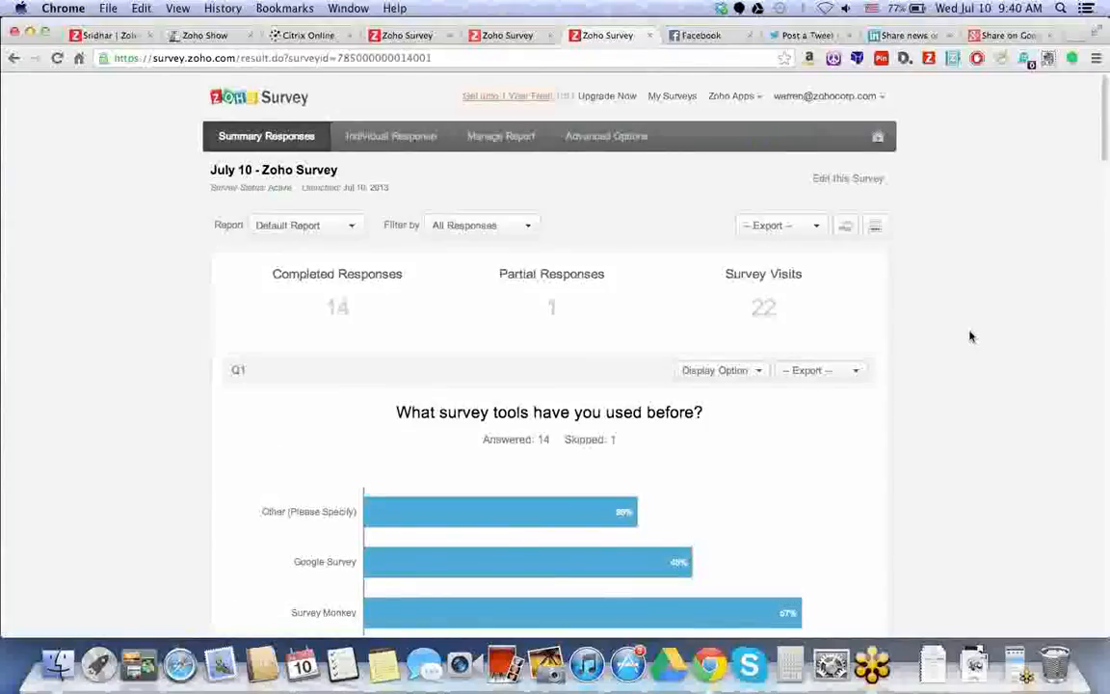
pyautogui.scroll(-1, 487, 263)
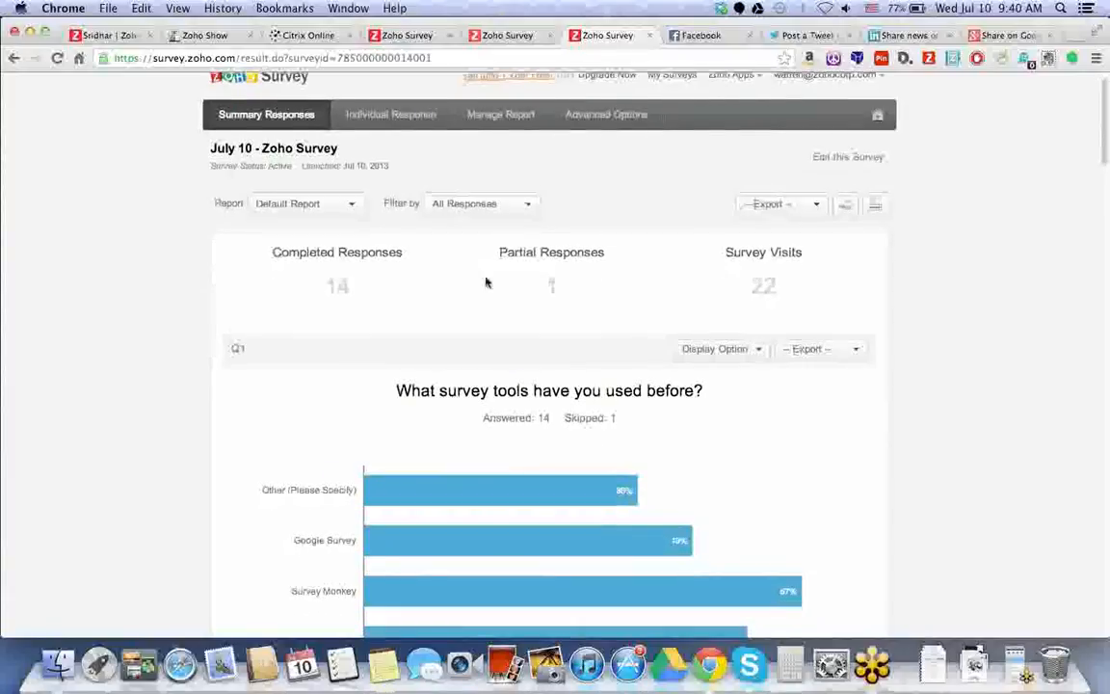
pyautogui.scroll(-10, 486, 287)
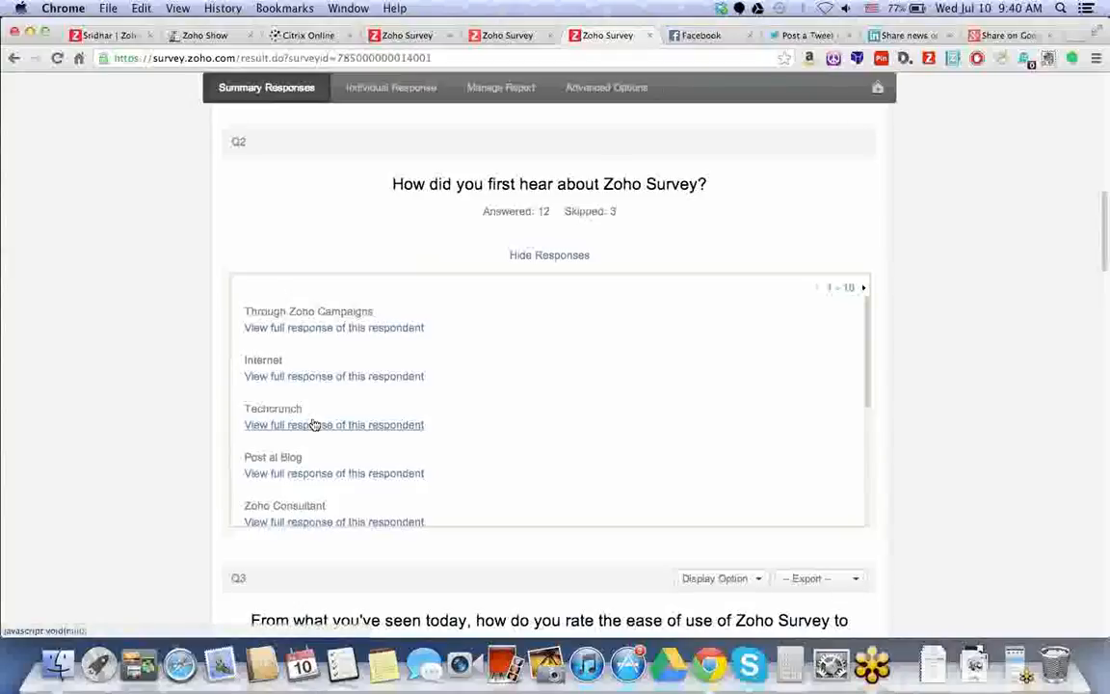
pyautogui.scroll(-3, 315, 416)
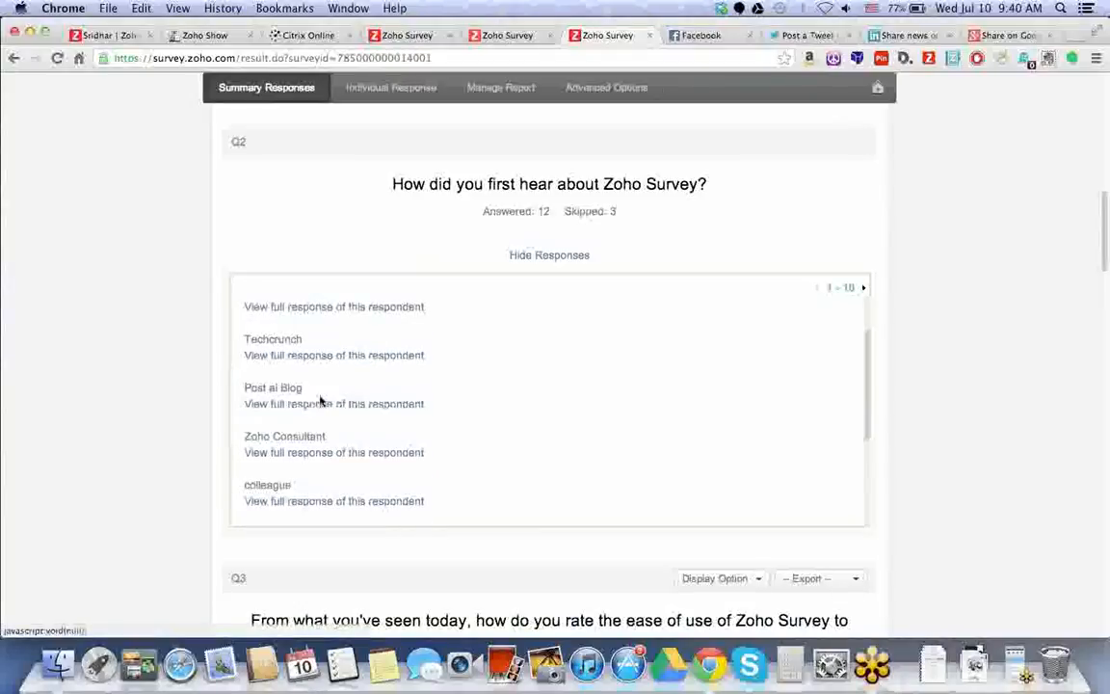
pyautogui.scroll(-4, 320, 399)
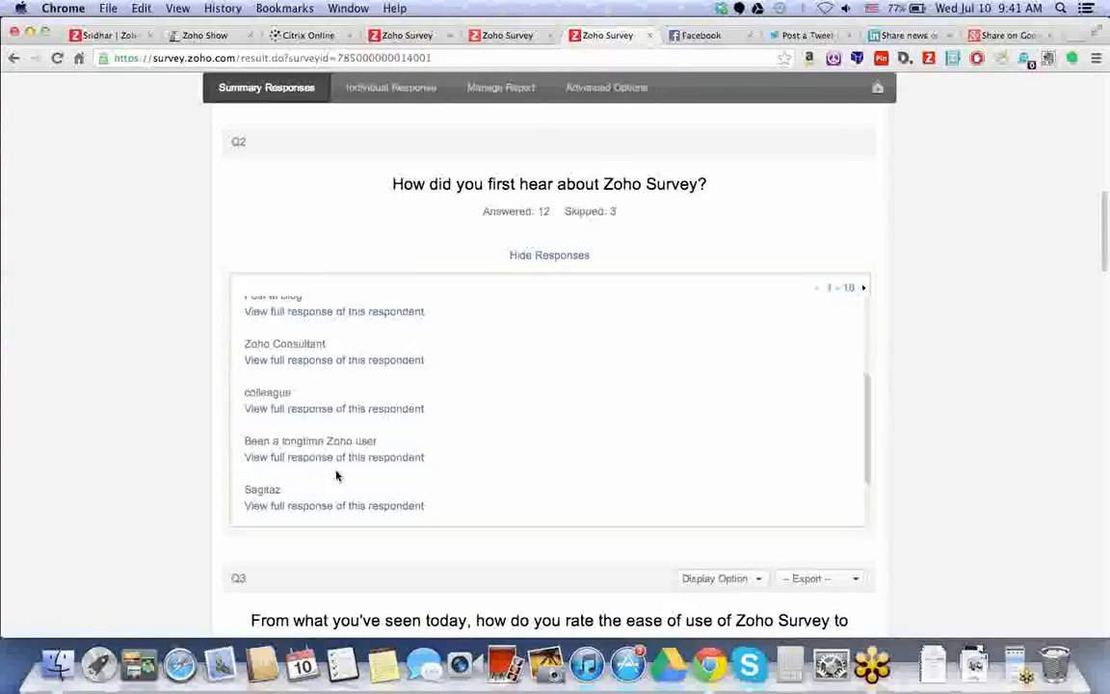
pyautogui.scroll(-4, 337, 475)
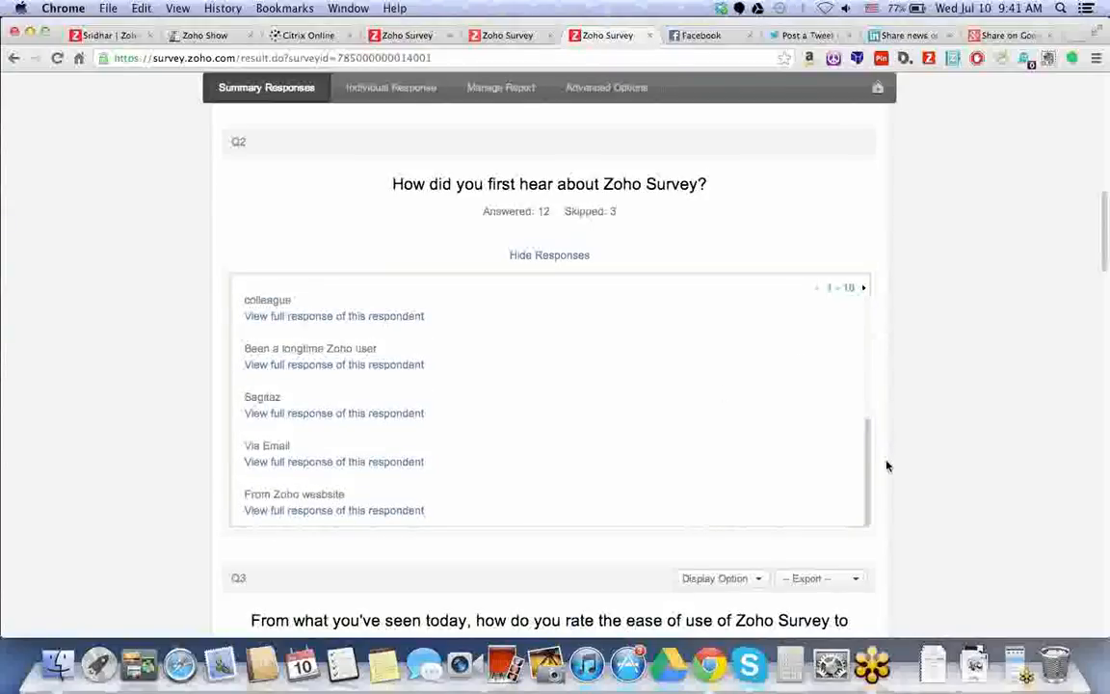
pyautogui.moveTo(471, 213); pyautogui.dragTo(564, 213)
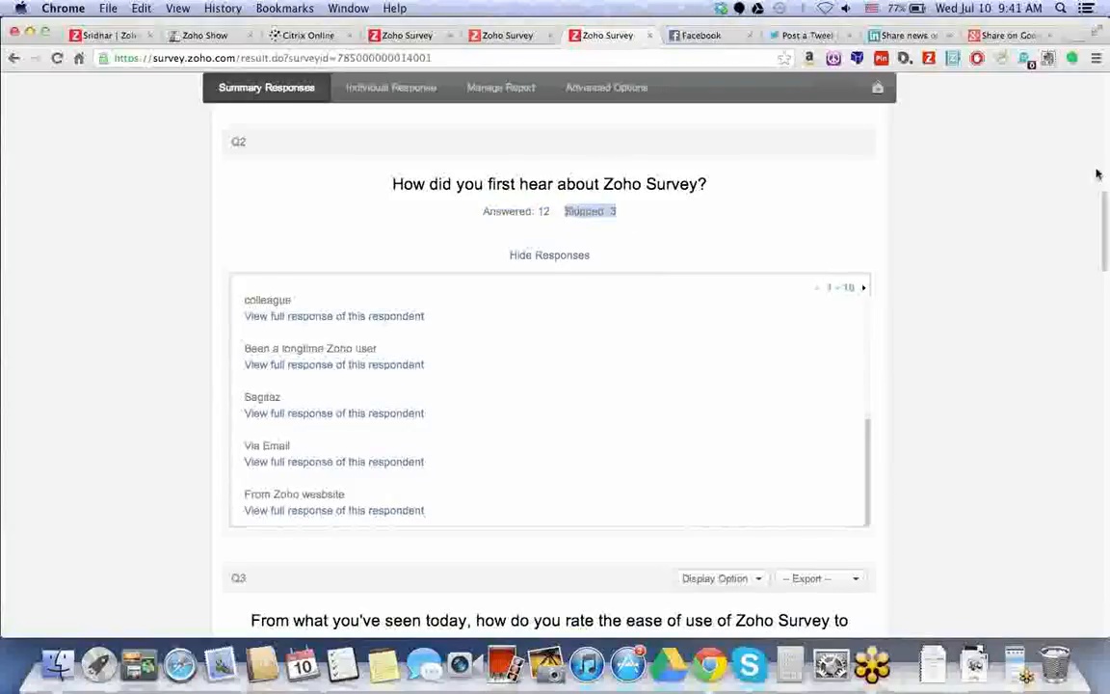
pyautogui.click(946, 274)
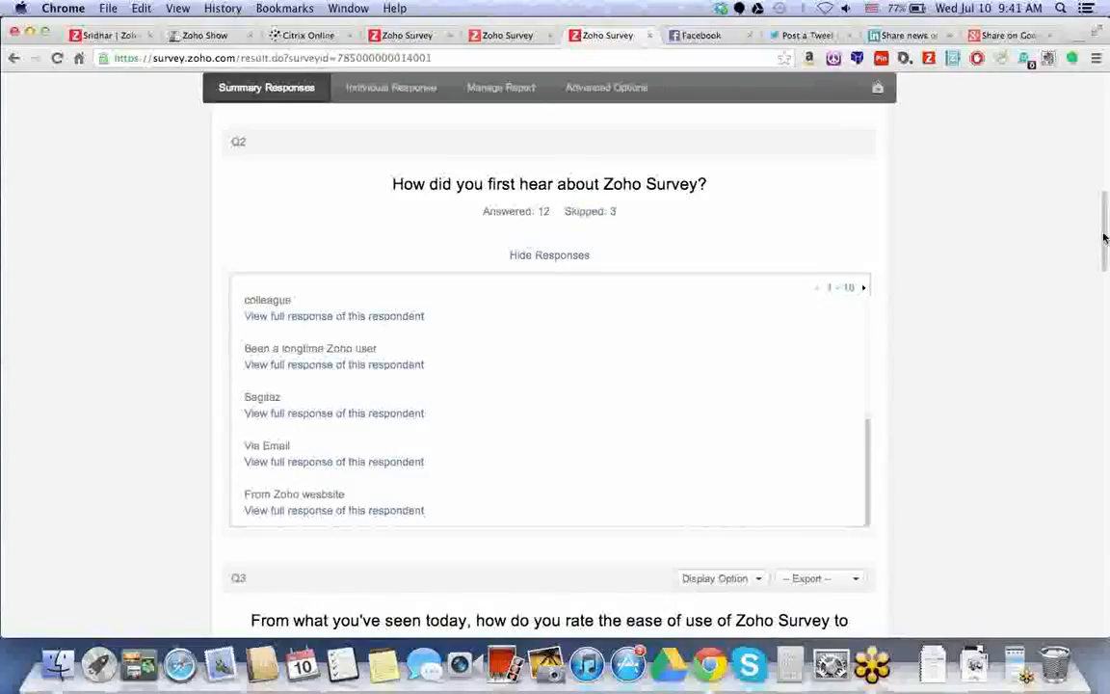
pyautogui.scroll(-5, 732, 212)
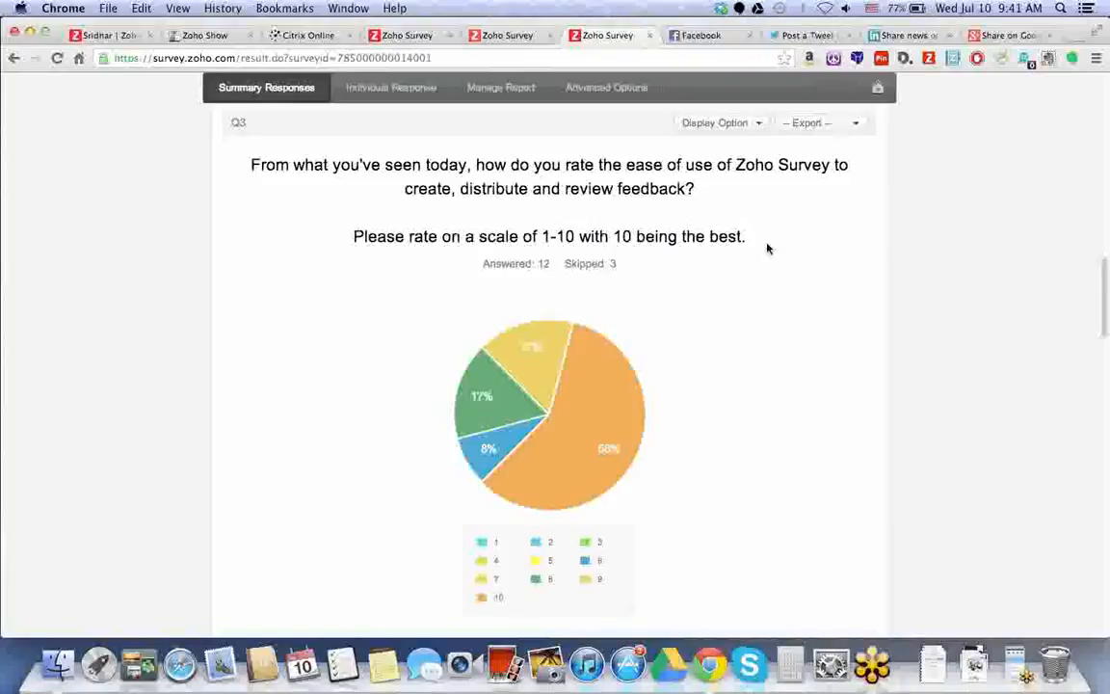
# Scroll to Q4 and review its display options and export formats without exporting.
pyautogui.scroll(-5, 607, 389)
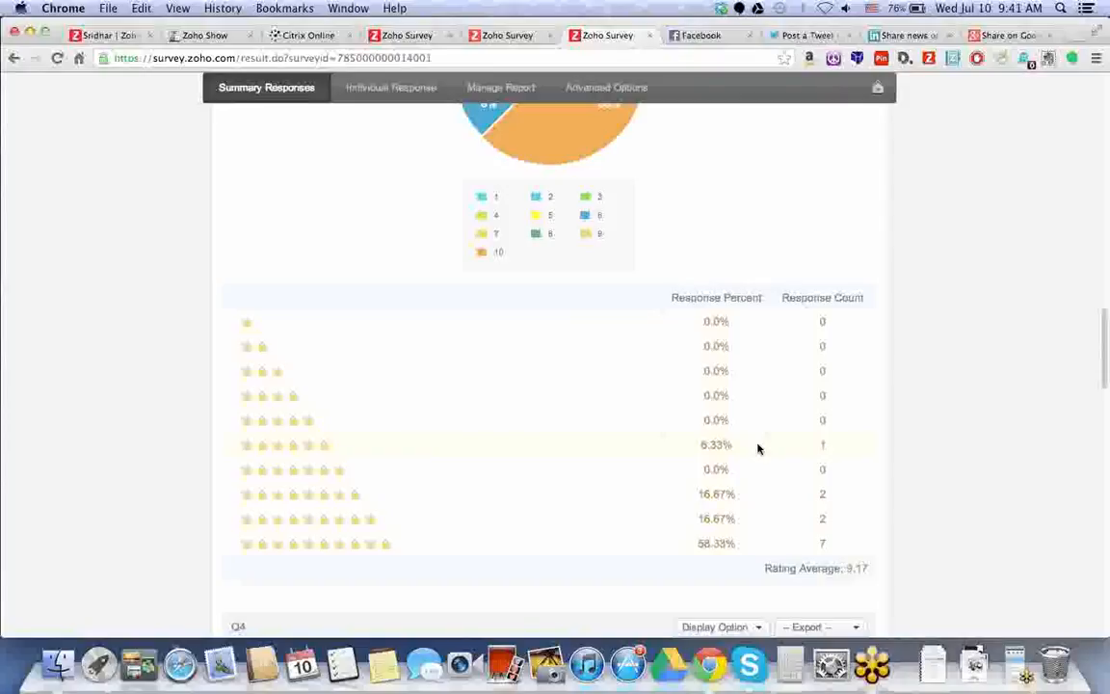
pyautogui.scroll(-2, 757, 448)
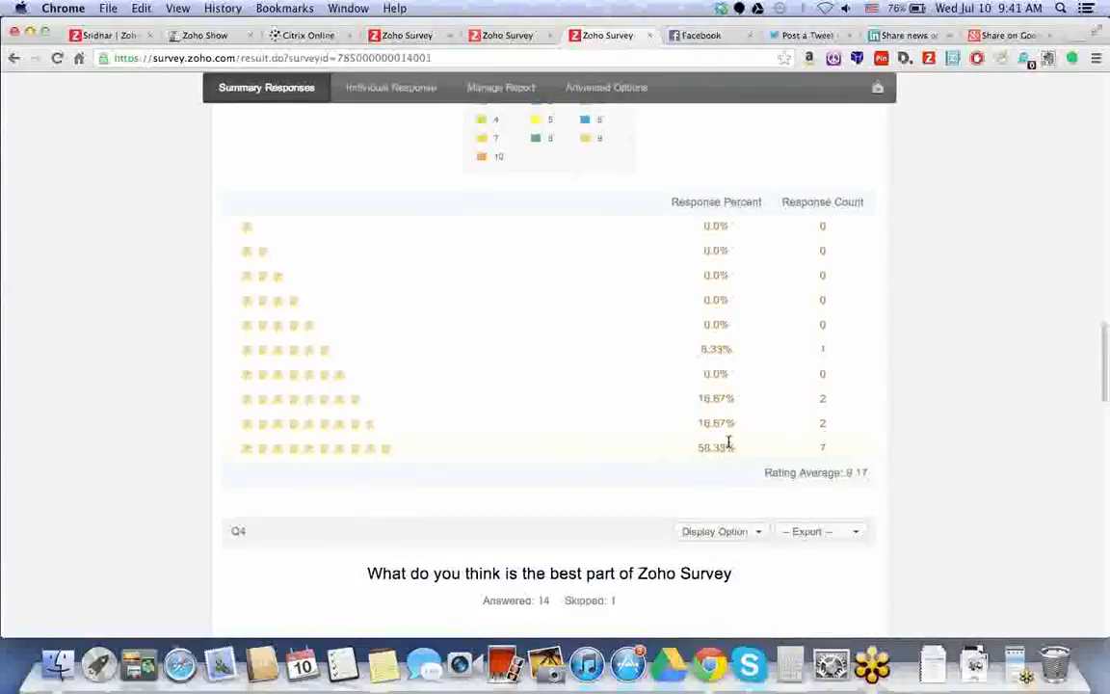
pyautogui.scroll(-5, 669, 442)
pyautogui.scroll(-1, 663, 441)
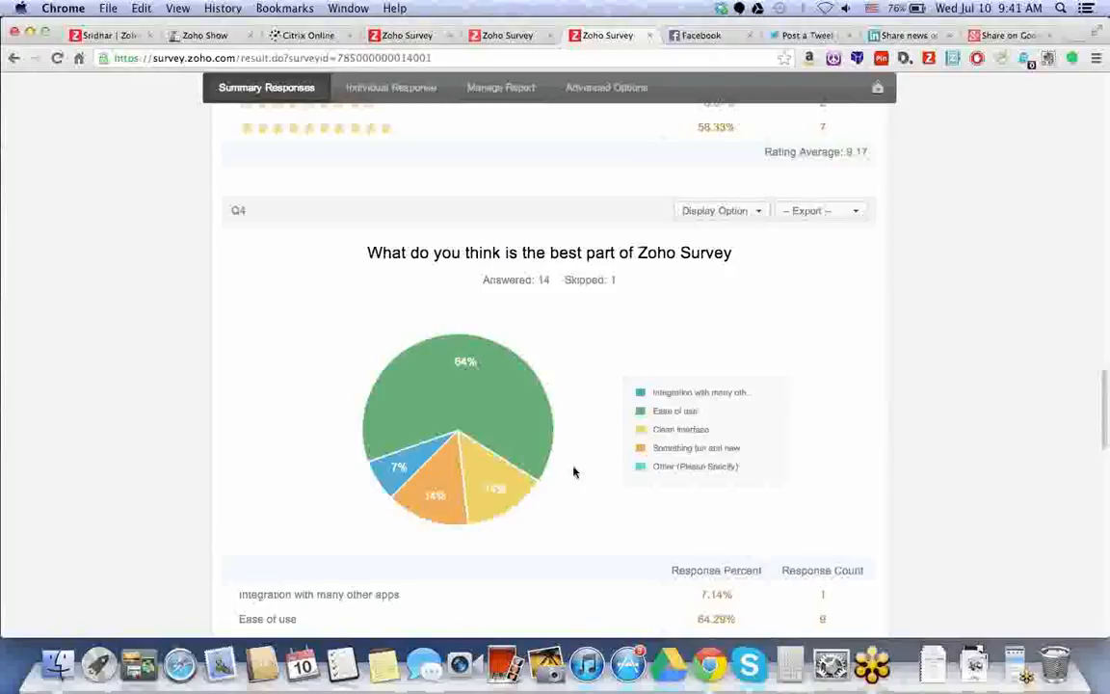
pyautogui.scroll(-2, 558, 482)
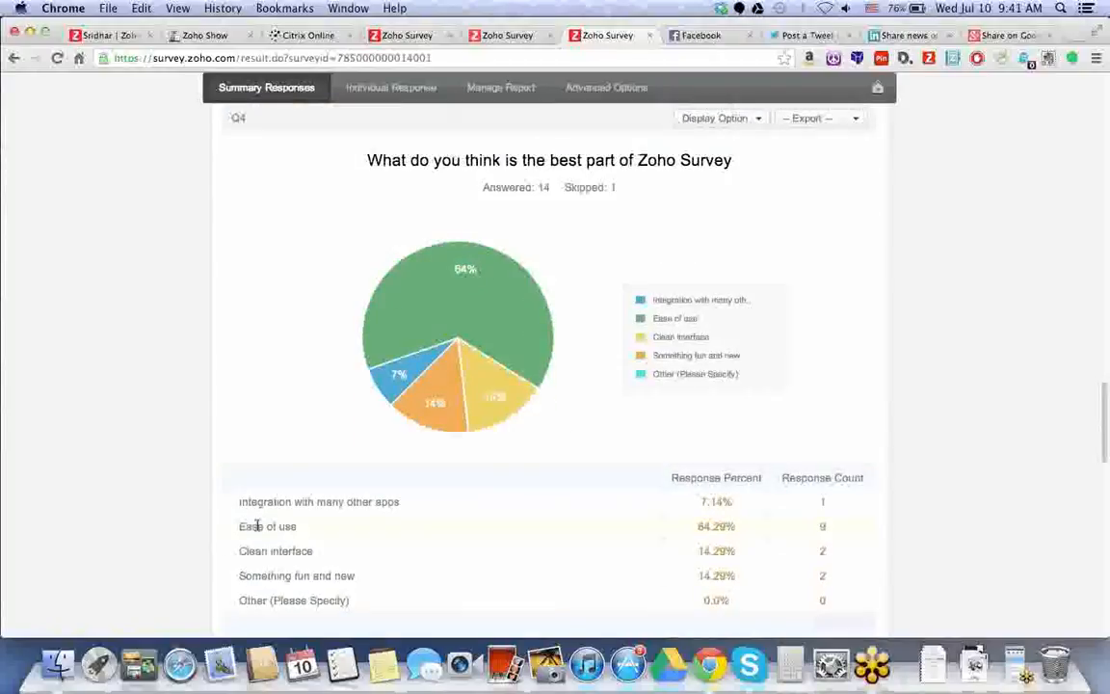
pyautogui.click(738, 118)
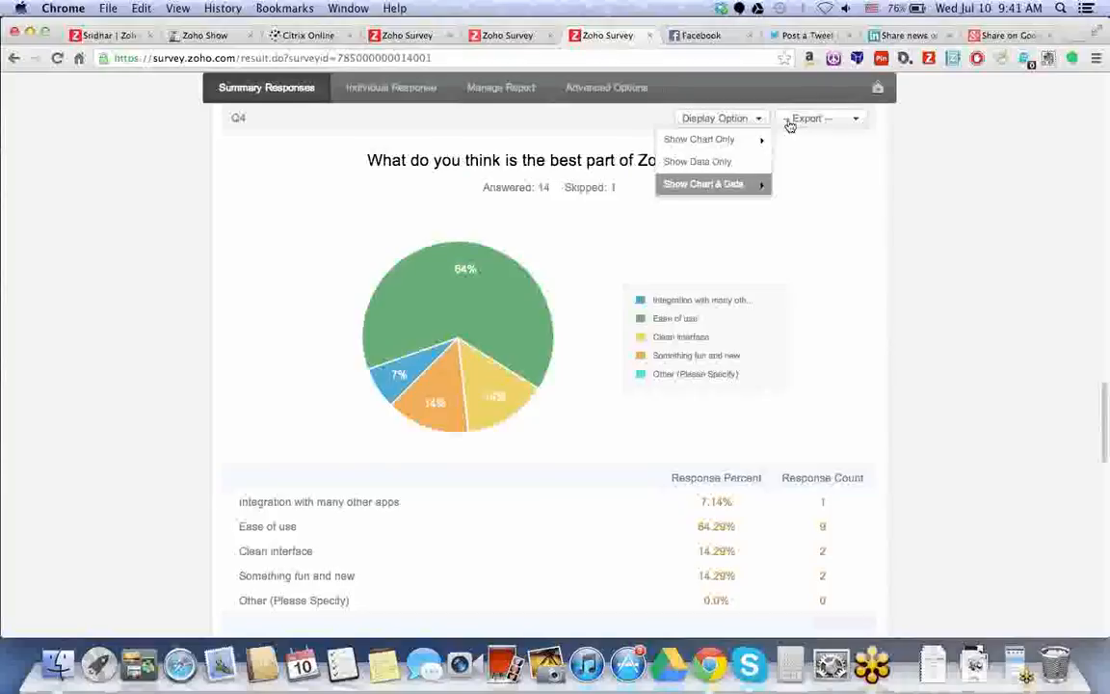
pyautogui.click(791, 123)
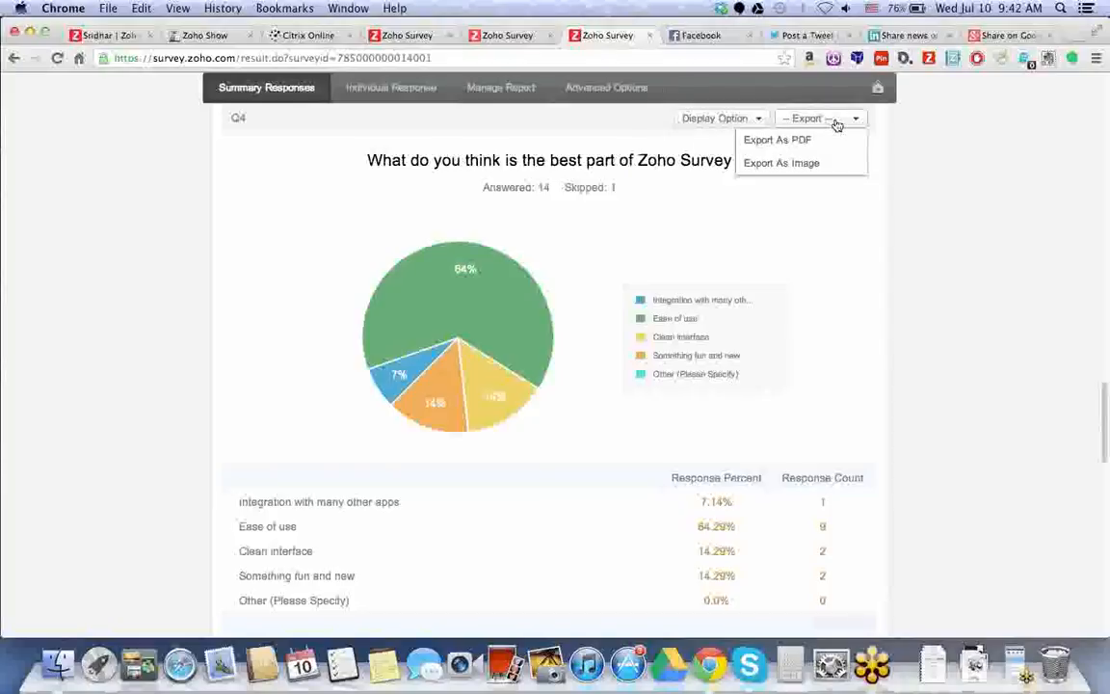
pyautogui.click(989, 316)
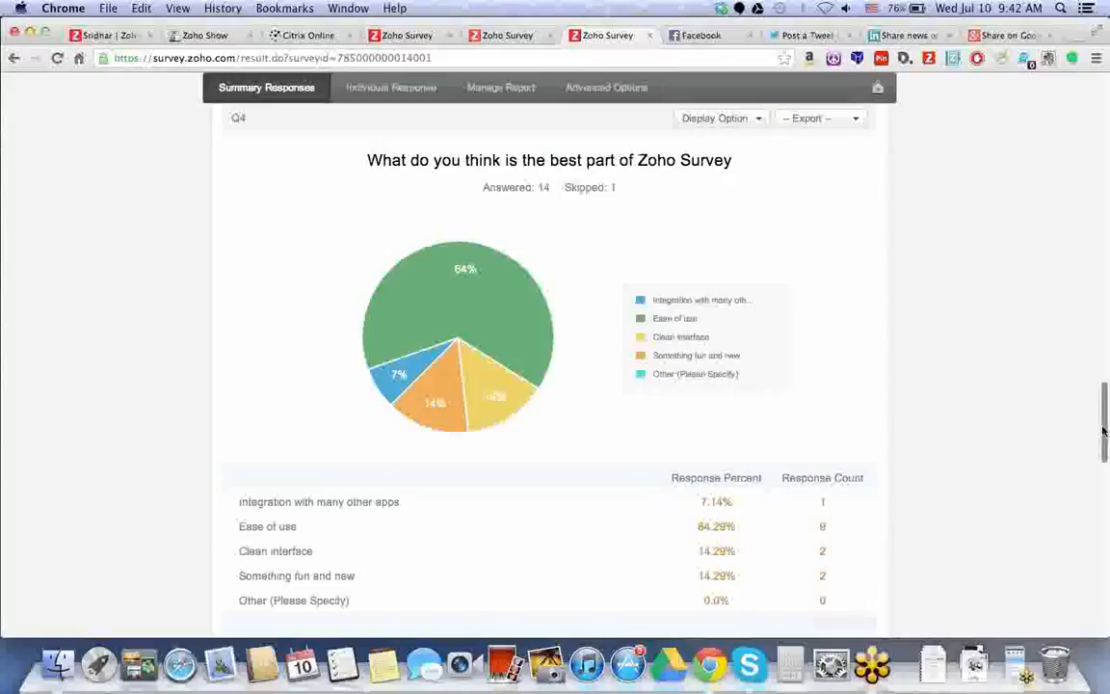
# Scroll on past Q5 through the rest of the summary report.
pyautogui.scroll(-1, 1104, 433)
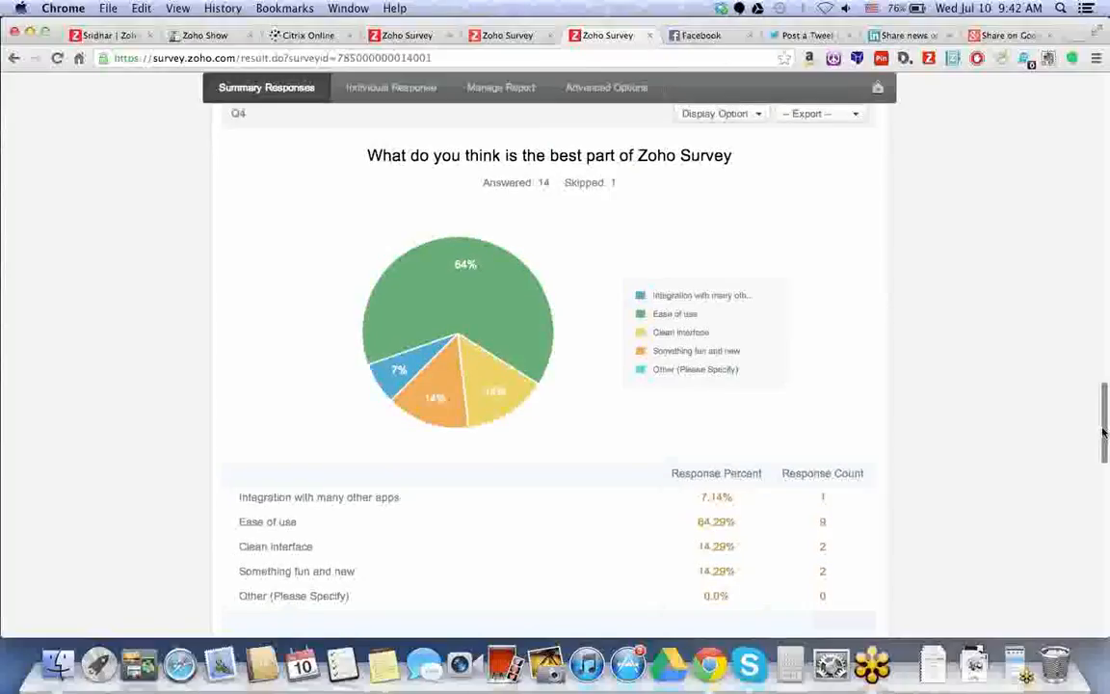
pyautogui.moveTo(1104, 432); pyautogui.dragTo(1104, 497)
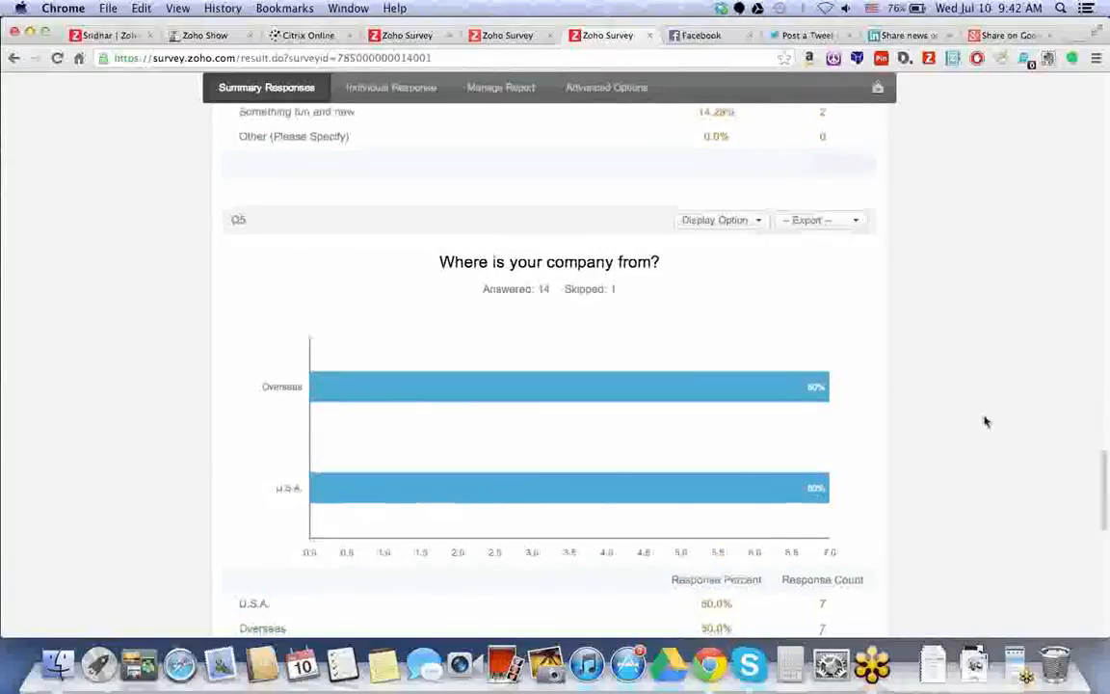
pyautogui.scroll(-1, 985, 421)
pyautogui.moveTo(1104, 519); pyautogui.dragTo(1107, 622)
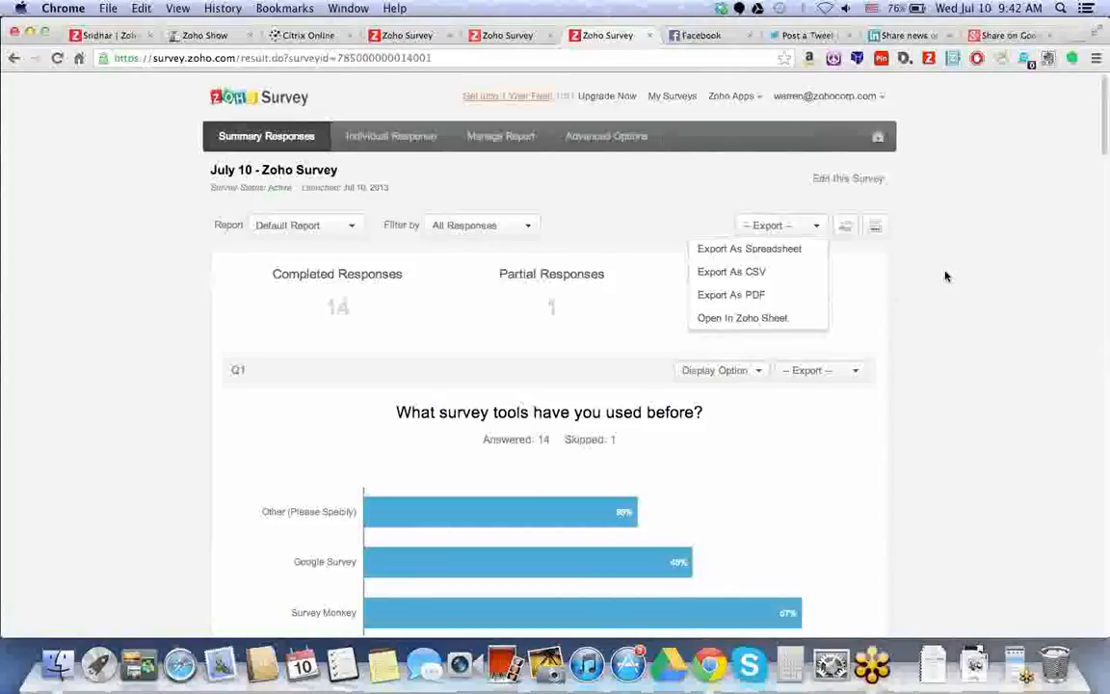
# Name the shared report Marketing, filter it to Complete Responses, and start on its recipients.
pyautogui.click(846, 226)
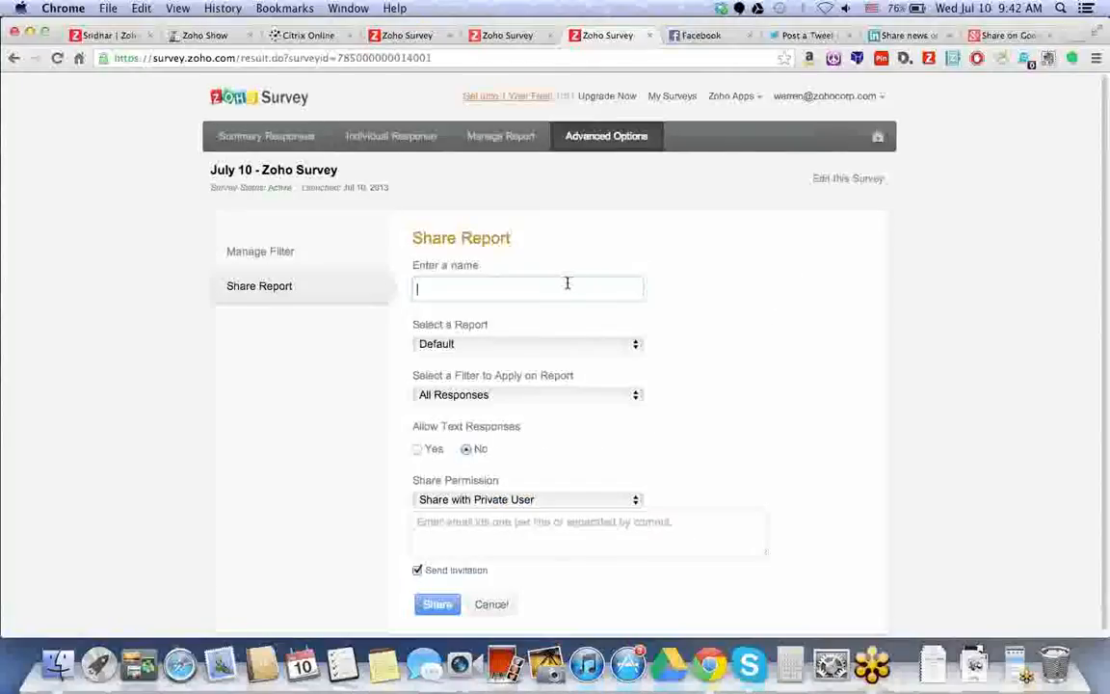
pyautogui.write('Marketing')
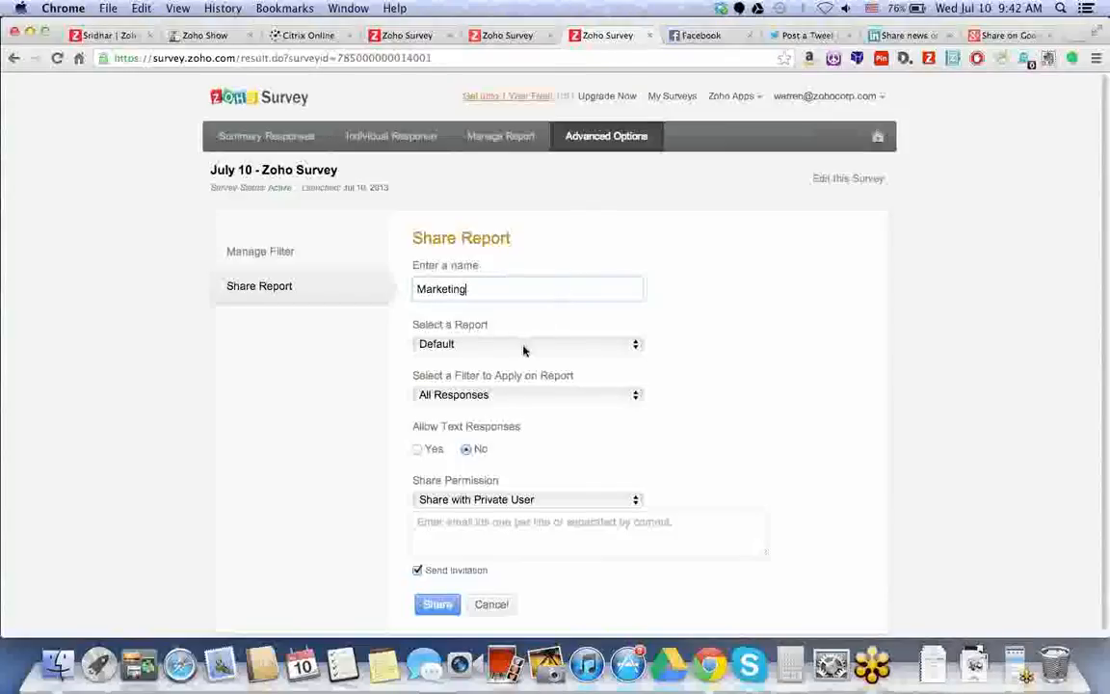
pyautogui.click(499, 396)
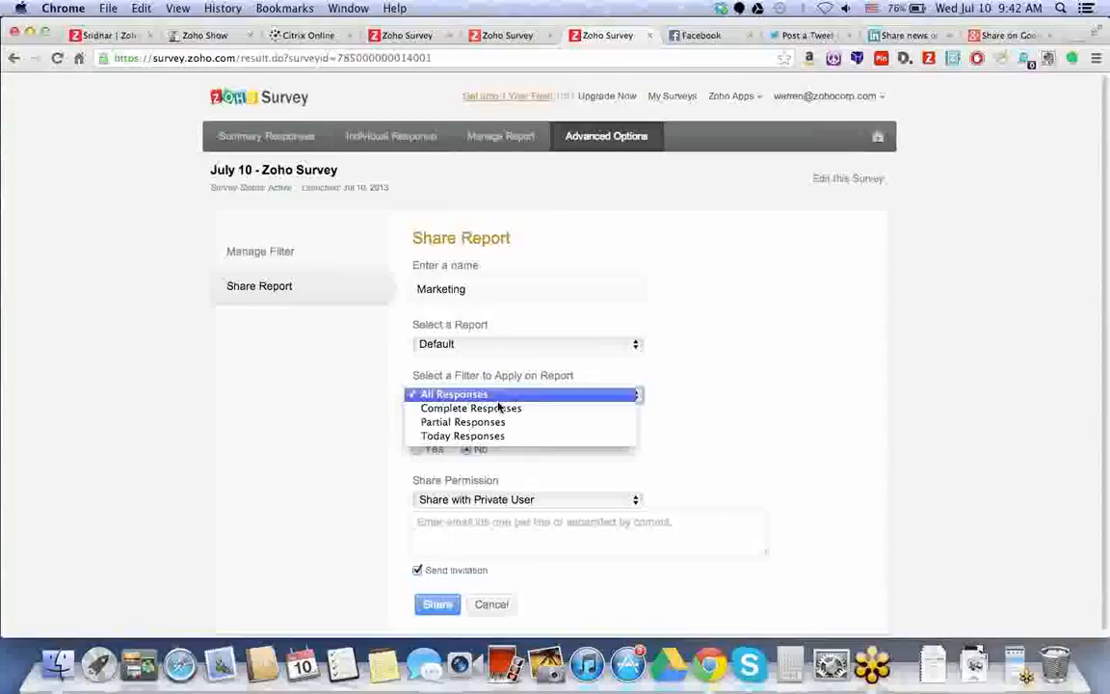
pyautogui.click(498, 408)
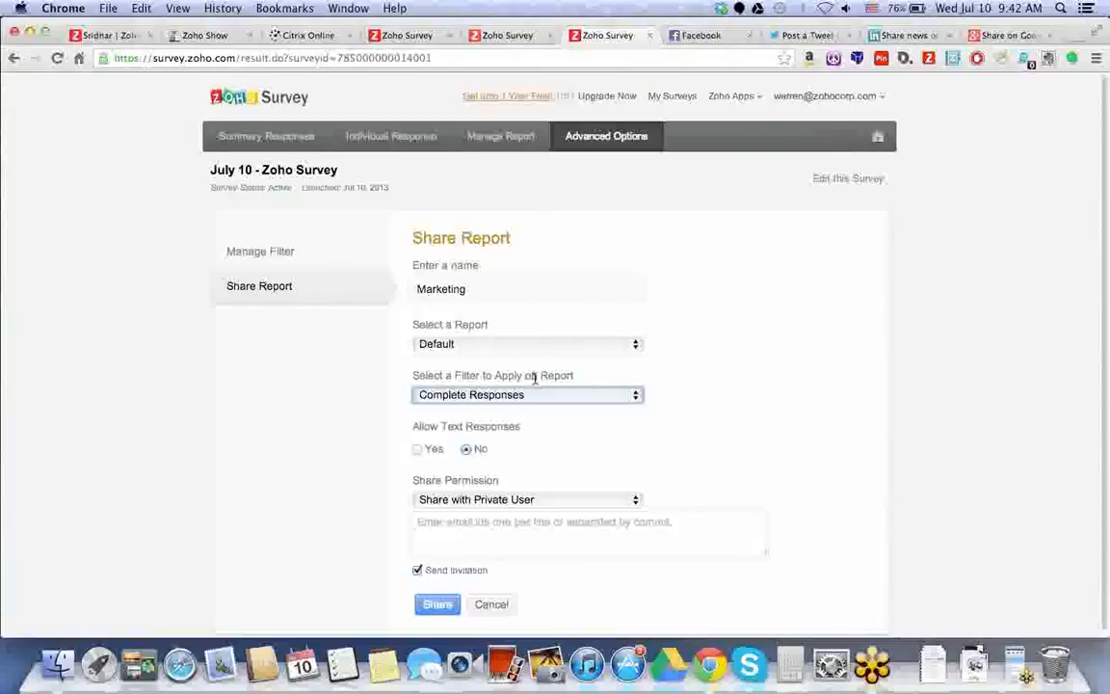
pyautogui.scroll(-1, 535, 381)
pyautogui.click(521, 528)
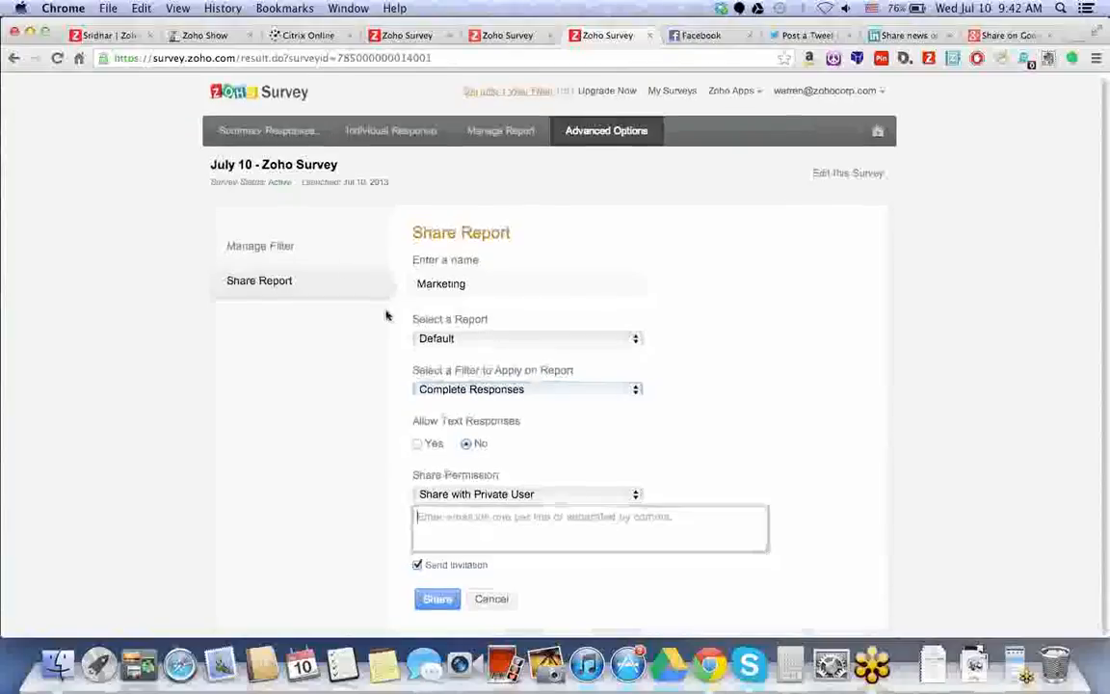
# Create and save a Marketing filter: 'What survey tools have you used before?' equal to Survey Monkey.
pyautogui.click(343, 257)
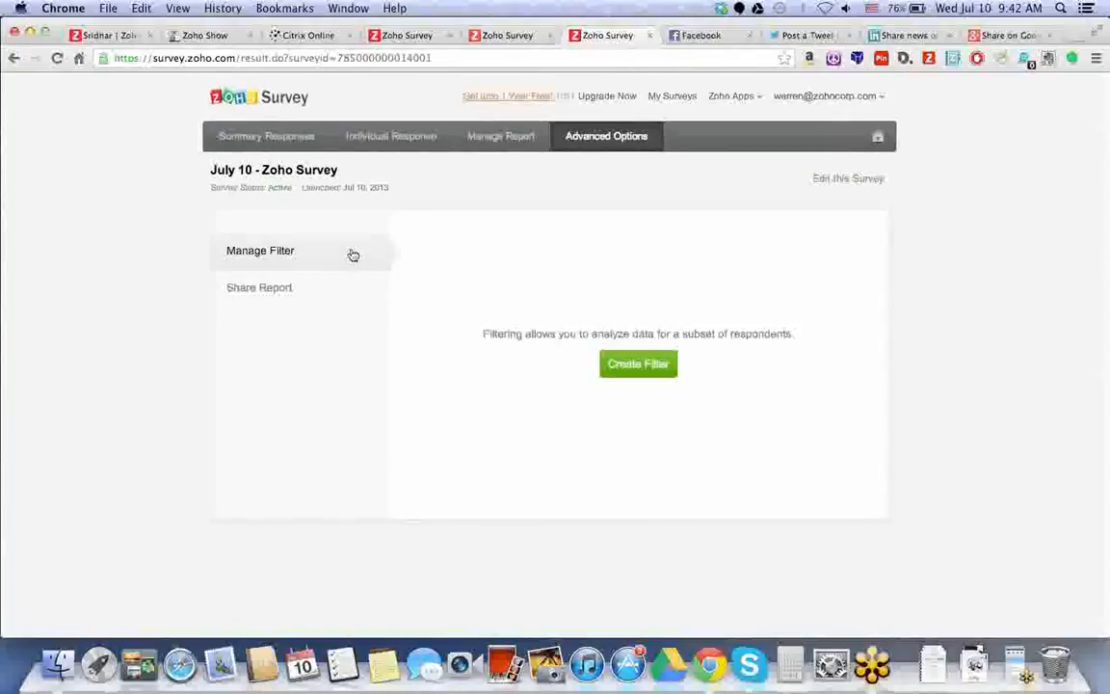
pyautogui.click(638, 364)
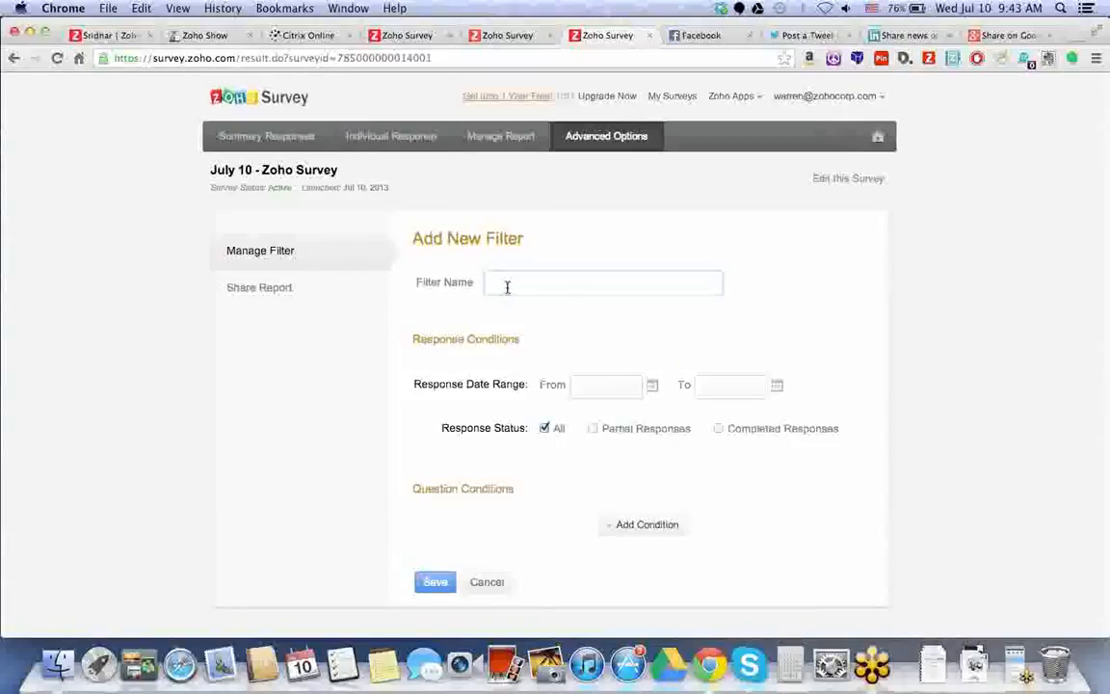
pyautogui.write('Marketing')
pyautogui.click(642, 529)
pyautogui.click(642, 521)
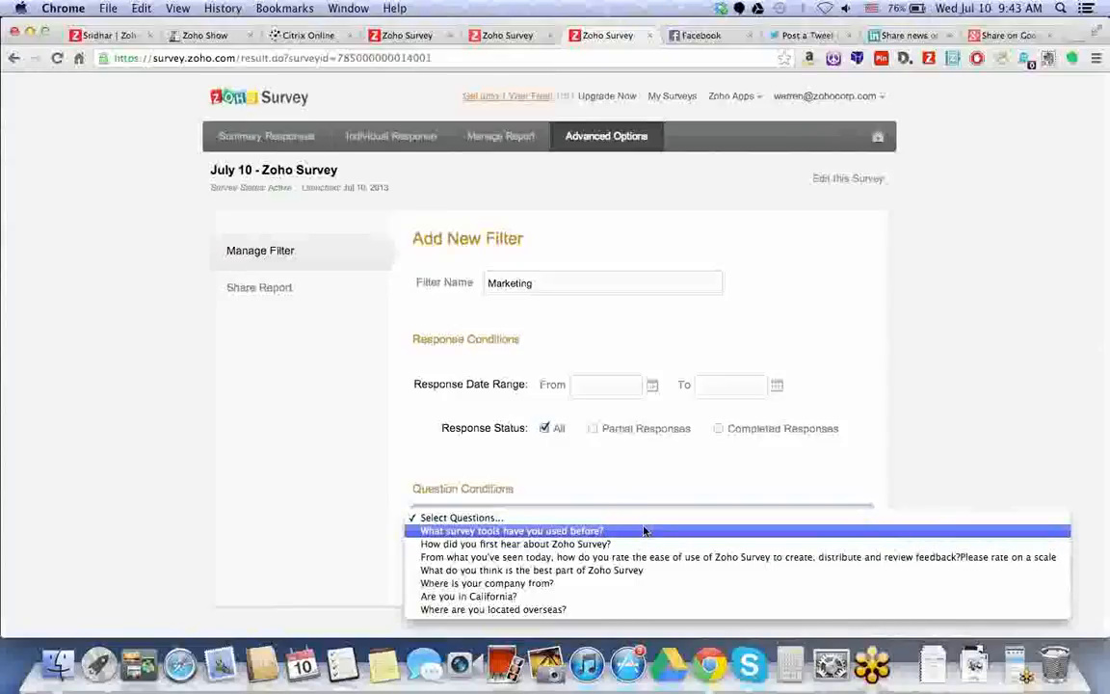
pyautogui.click(644, 531)
pyautogui.scroll(-2, 453, 544)
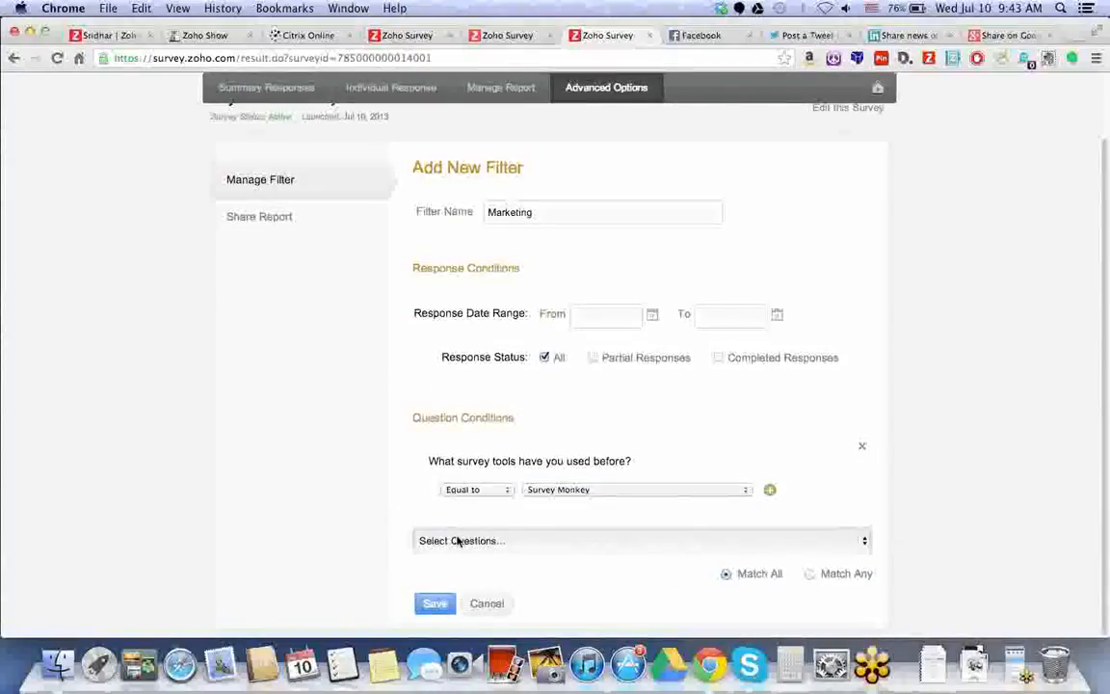
pyautogui.click(459, 542)
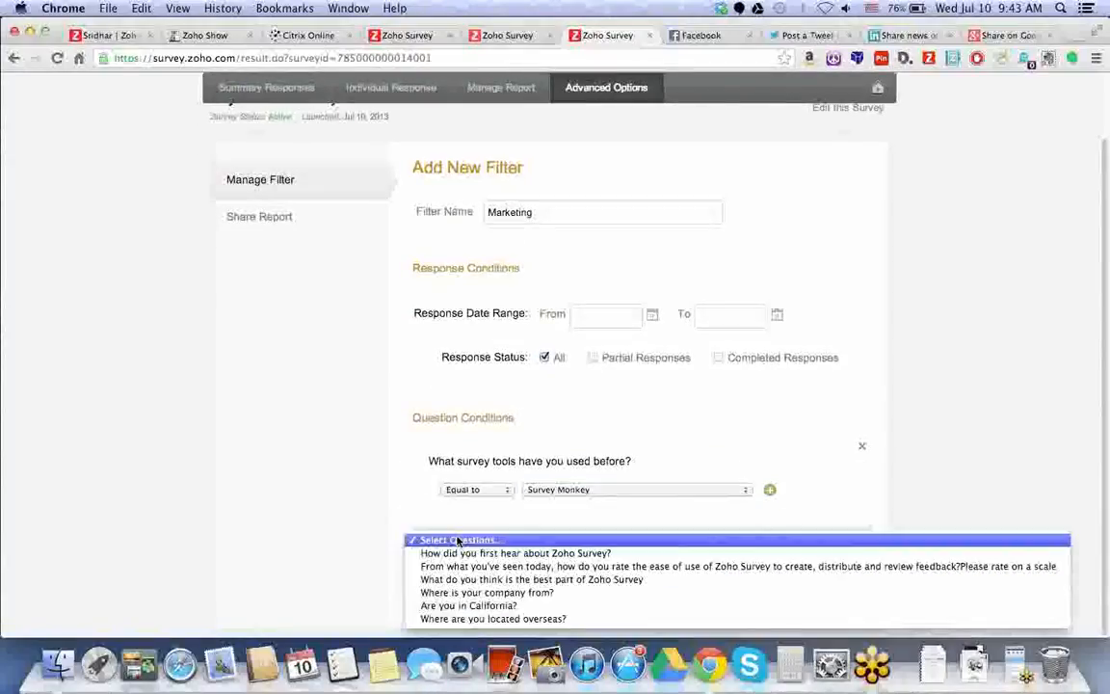
pyautogui.click(376, 520)
pyautogui.click(441, 604)
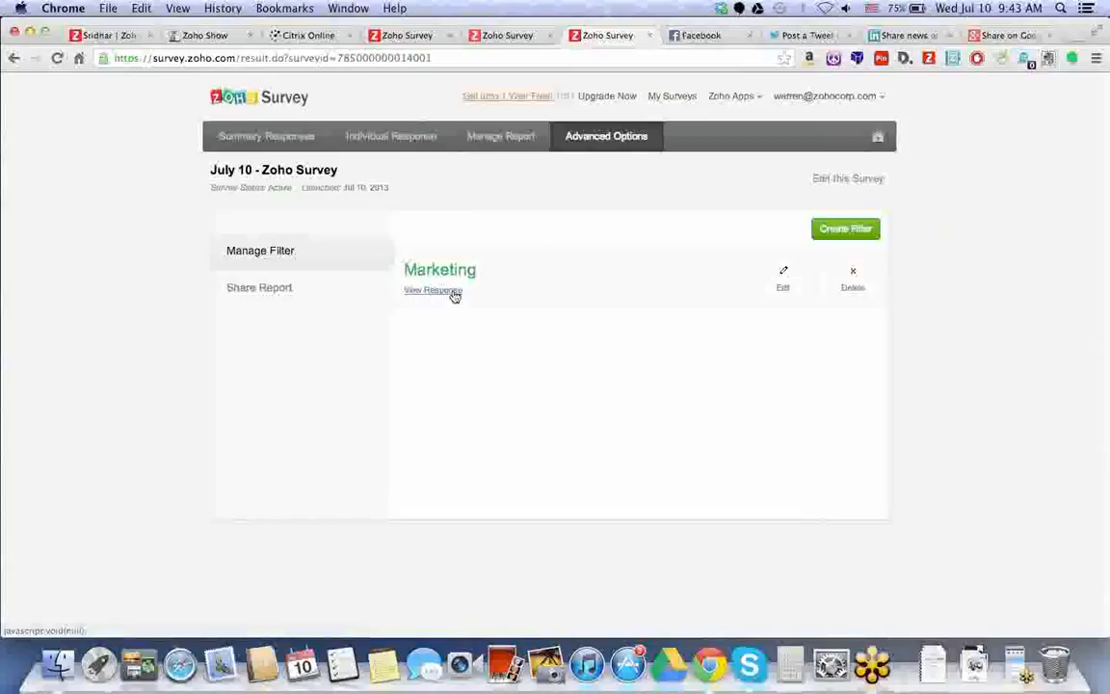
# View the Marketing-filtered report, then return to the All Responses summary: 14 completed, 1 partial, 22 visits.
pyautogui.click(433, 290)
pyautogui.scroll(-3, 459, 292)
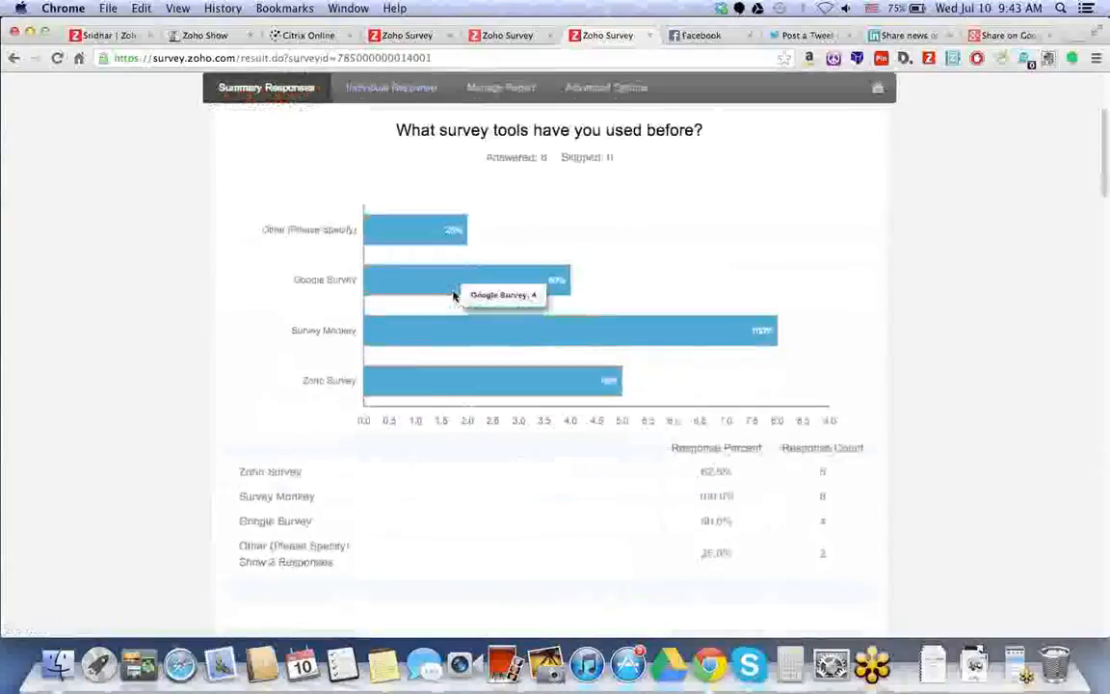
pyautogui.scroll(3, 461, 292)
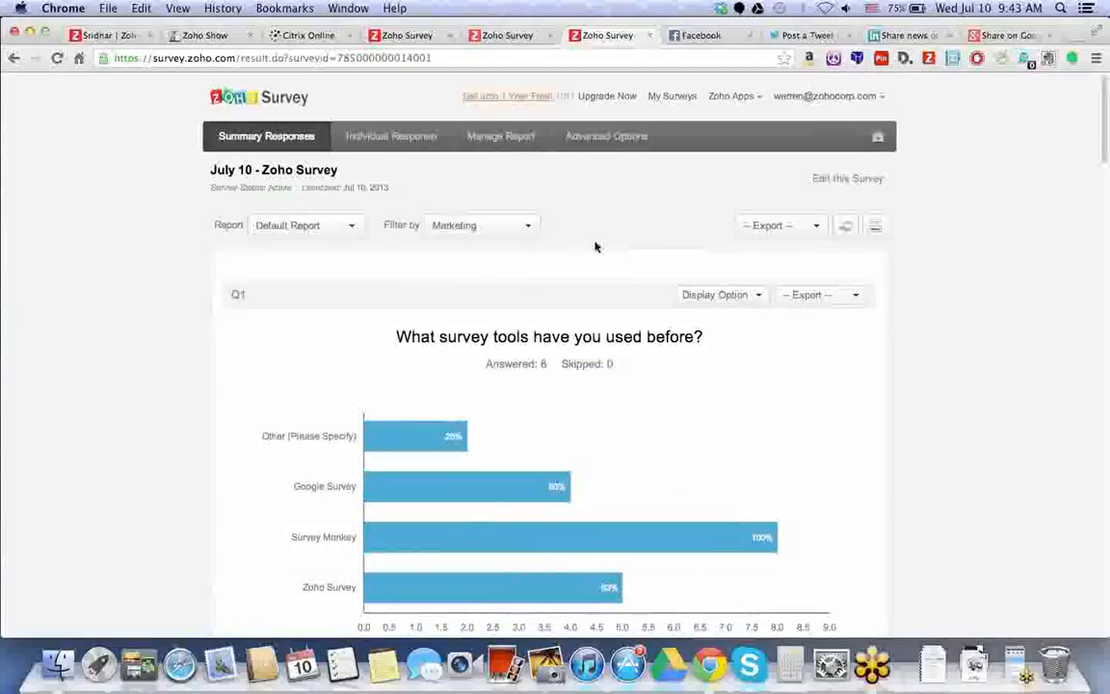
pyautogui.click(846, 225)
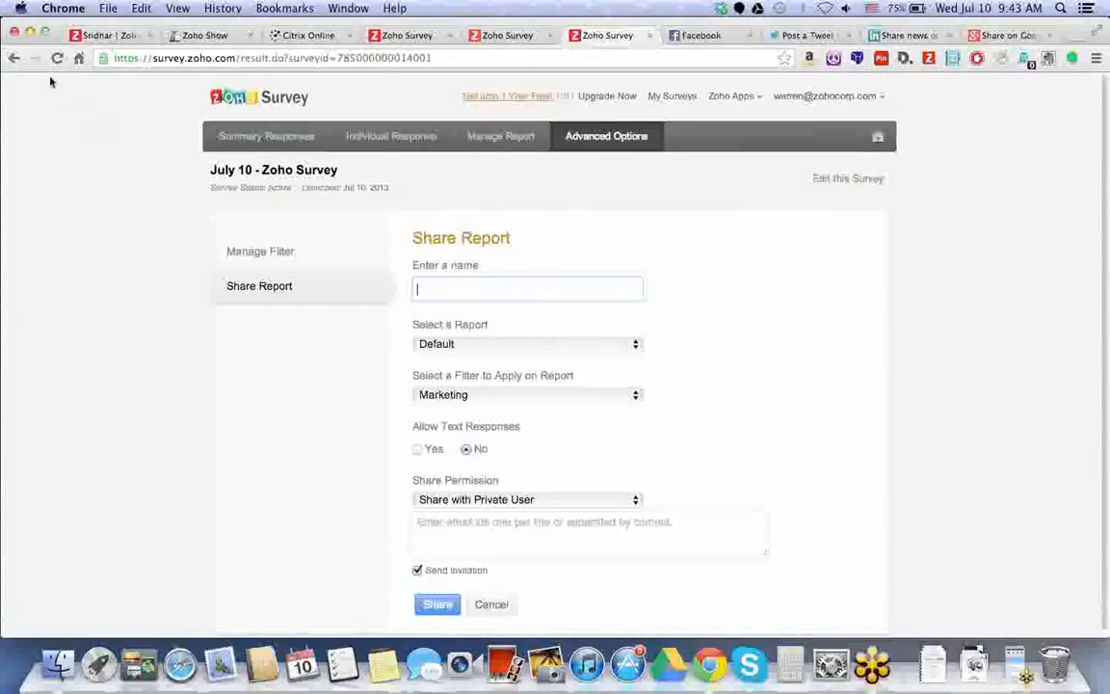
pyautogui.click(14, 58)
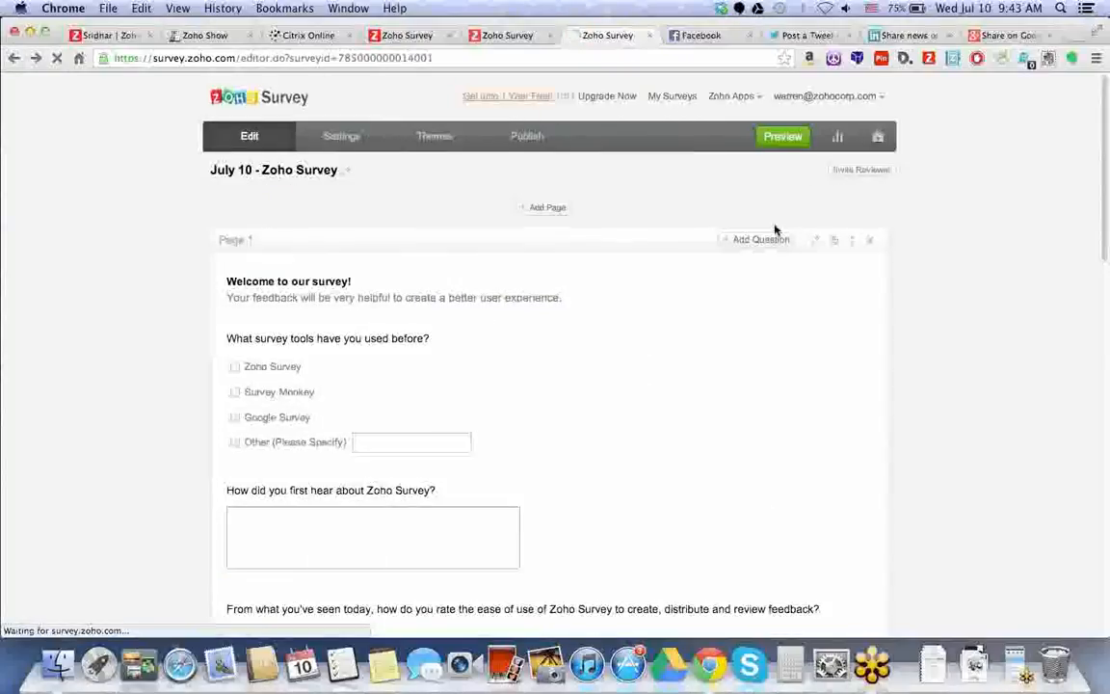
pyautogui.click(36, 58)
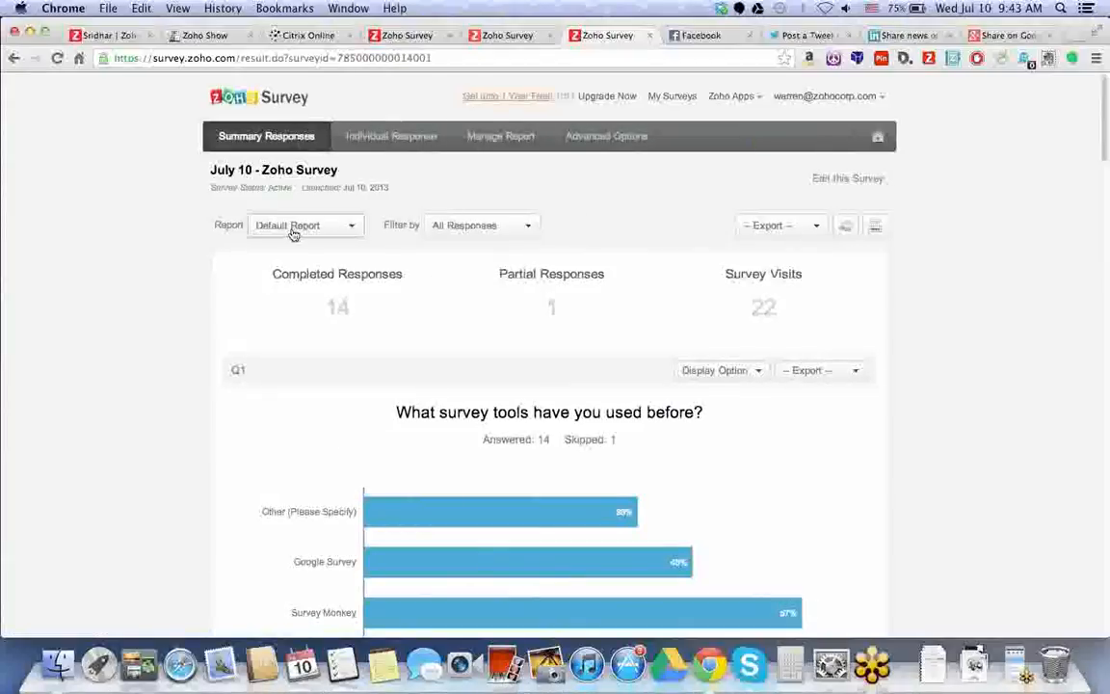
pyautogui.click(284, 227)
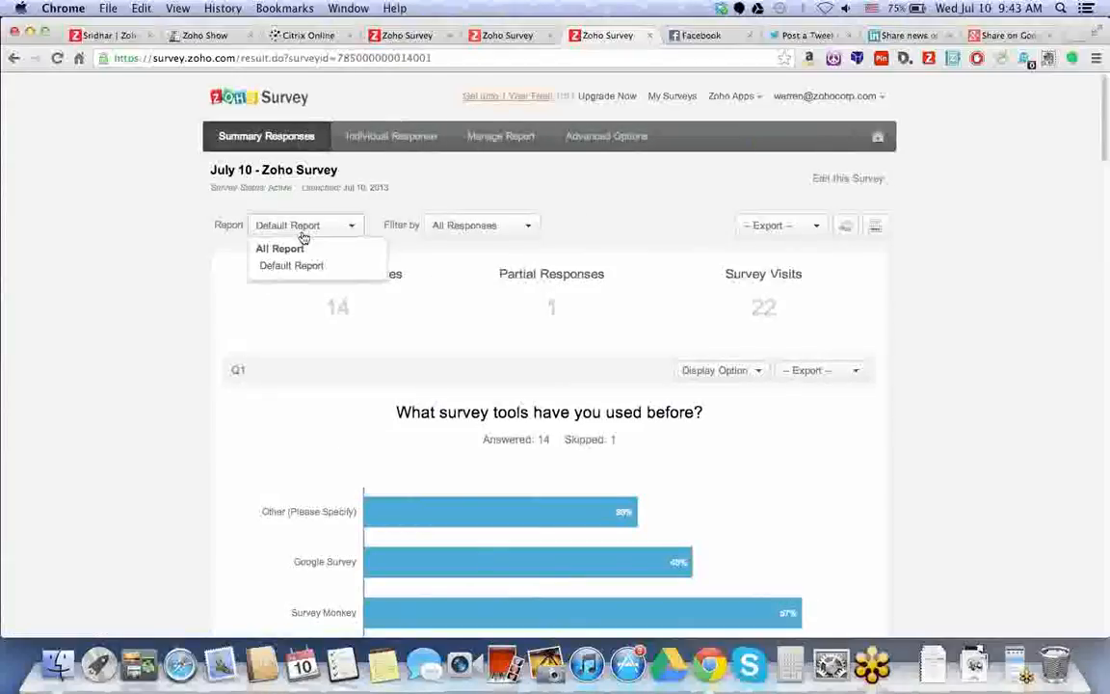
pyautogui.click(497, 195)
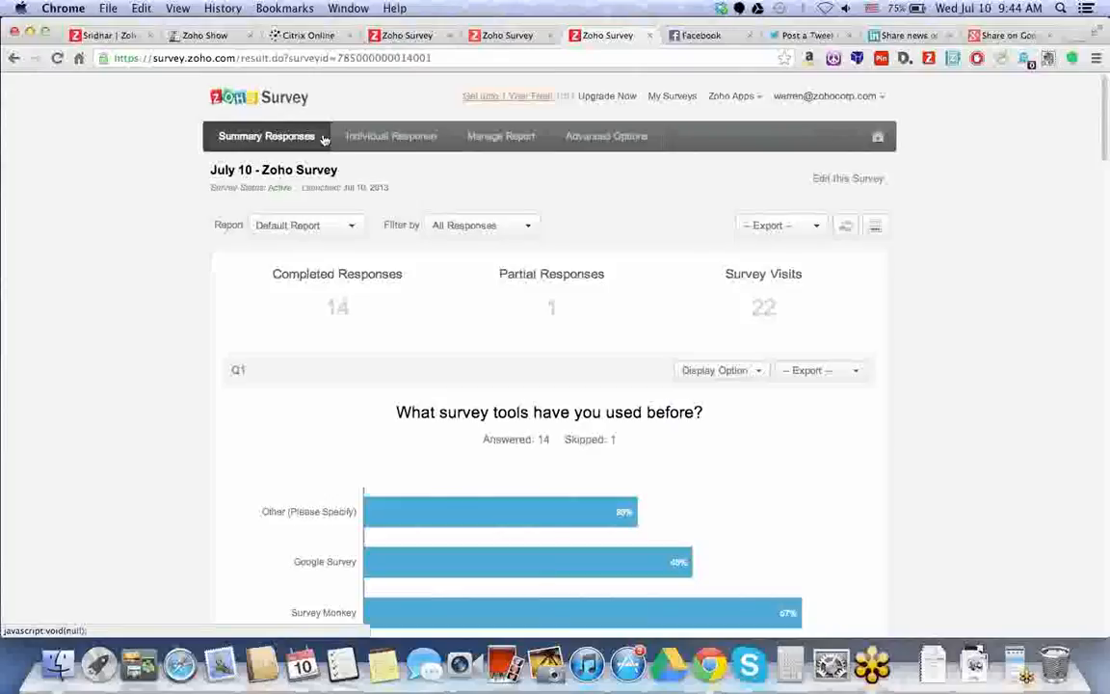
# Browse the Individual Response view, then switch to Manage Report's Customize Report page.
pyautogui.click(373, 140)
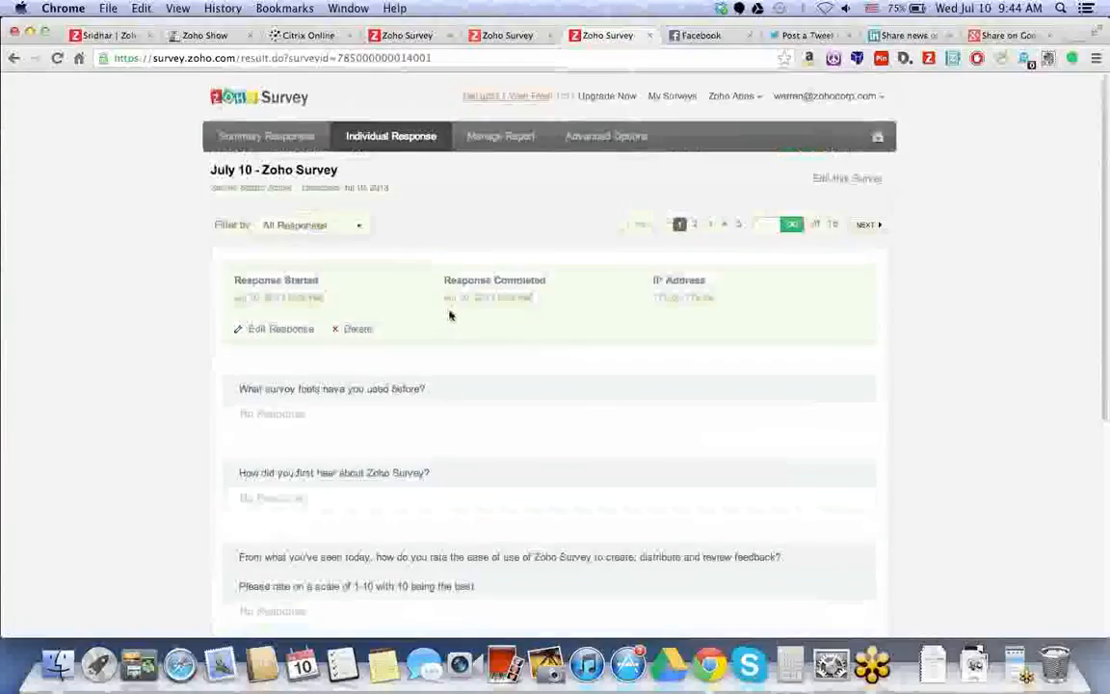
pyautogui.click(500, 136)
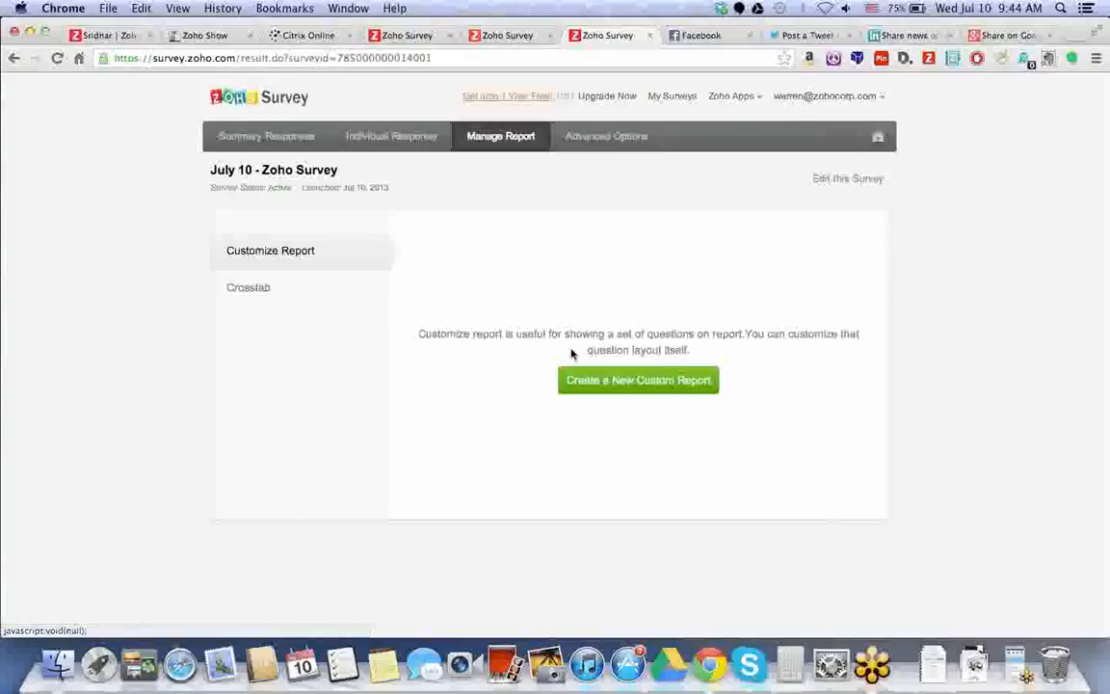
# Preview the new custom report and crosstab forms without creating either, then go to Advanced Options.
pyautogui.click(607, 380)
pyautogui.scroll(-1, 435, 494)
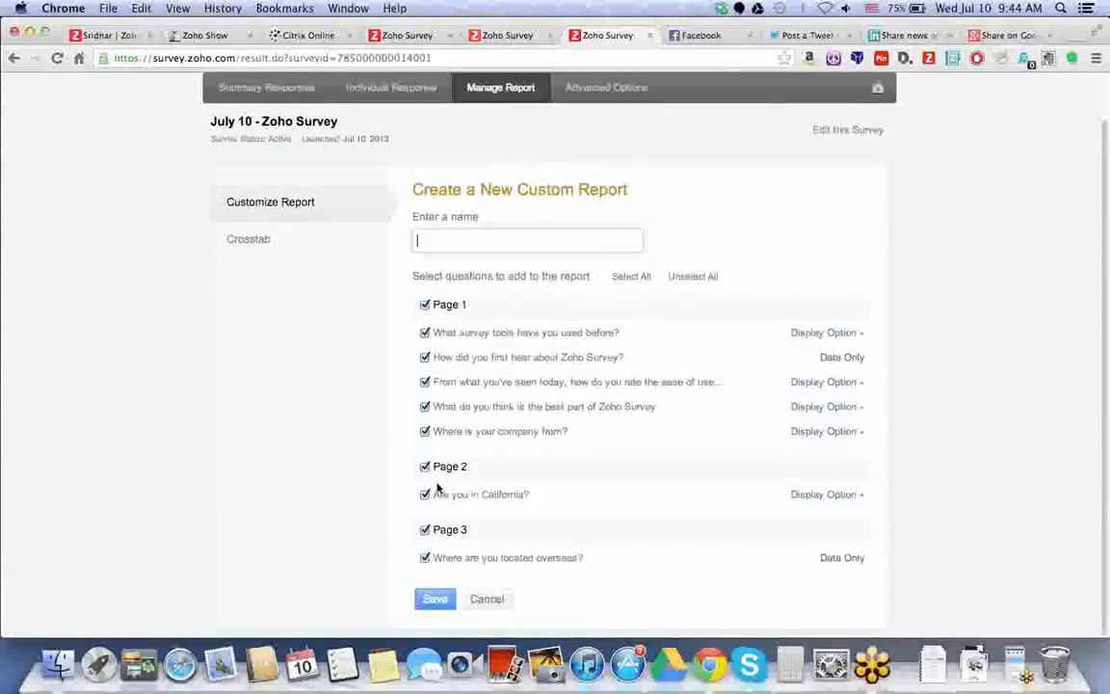
pyautogui.click(267, 243)
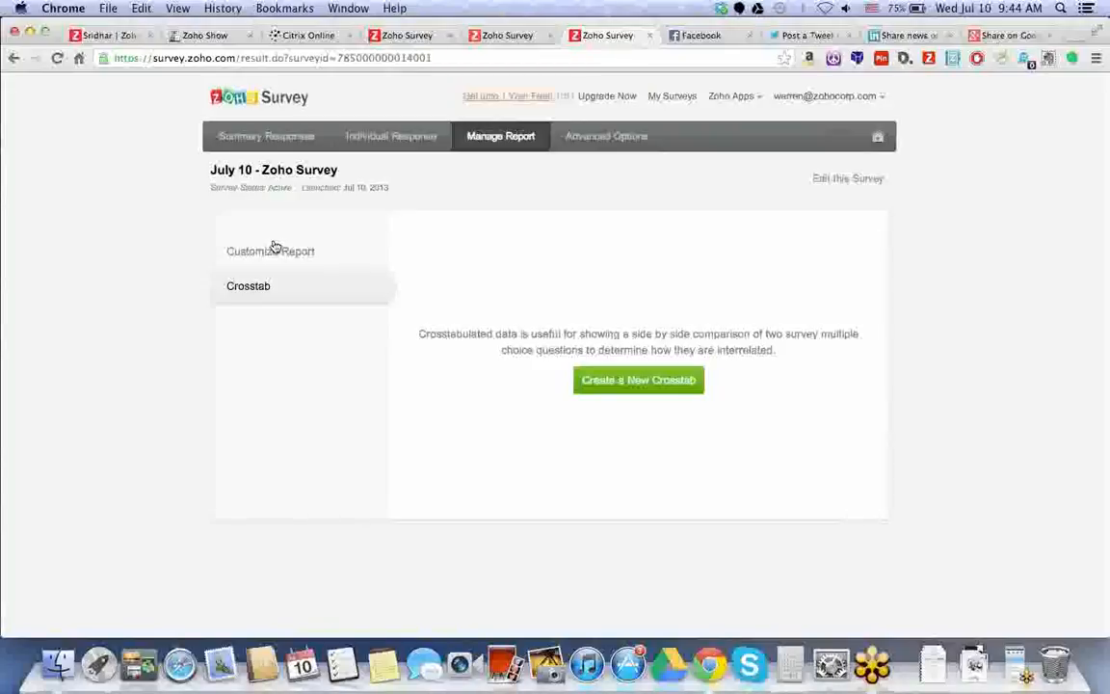
pyautogui.click(664, 389)
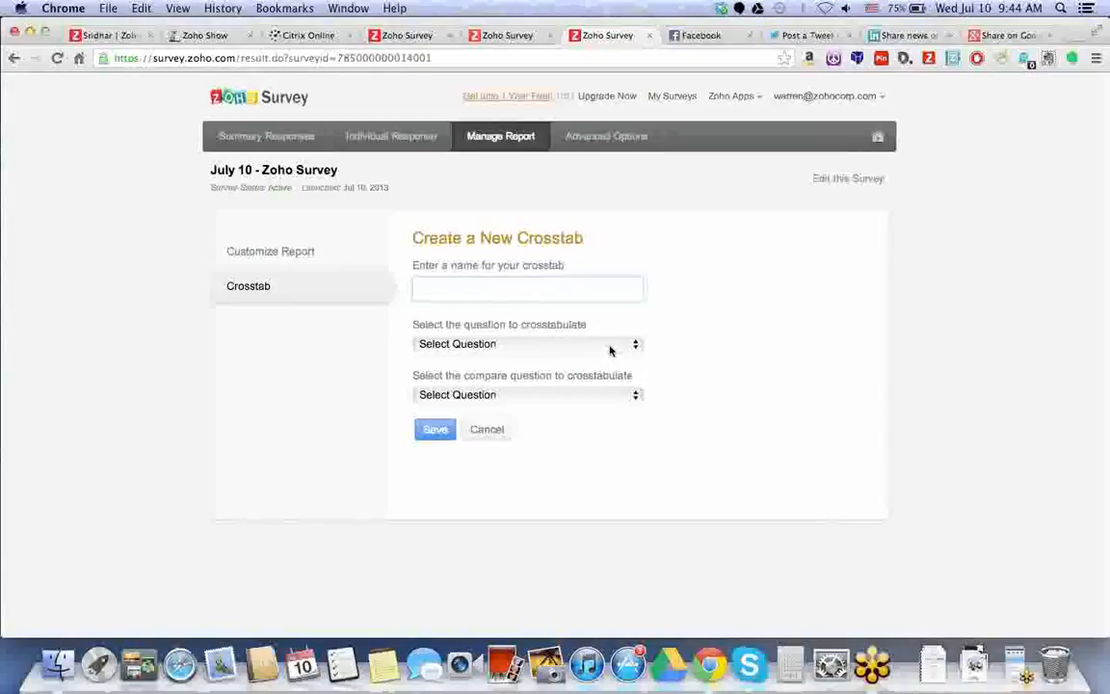
pyautogui.click(610, 351)
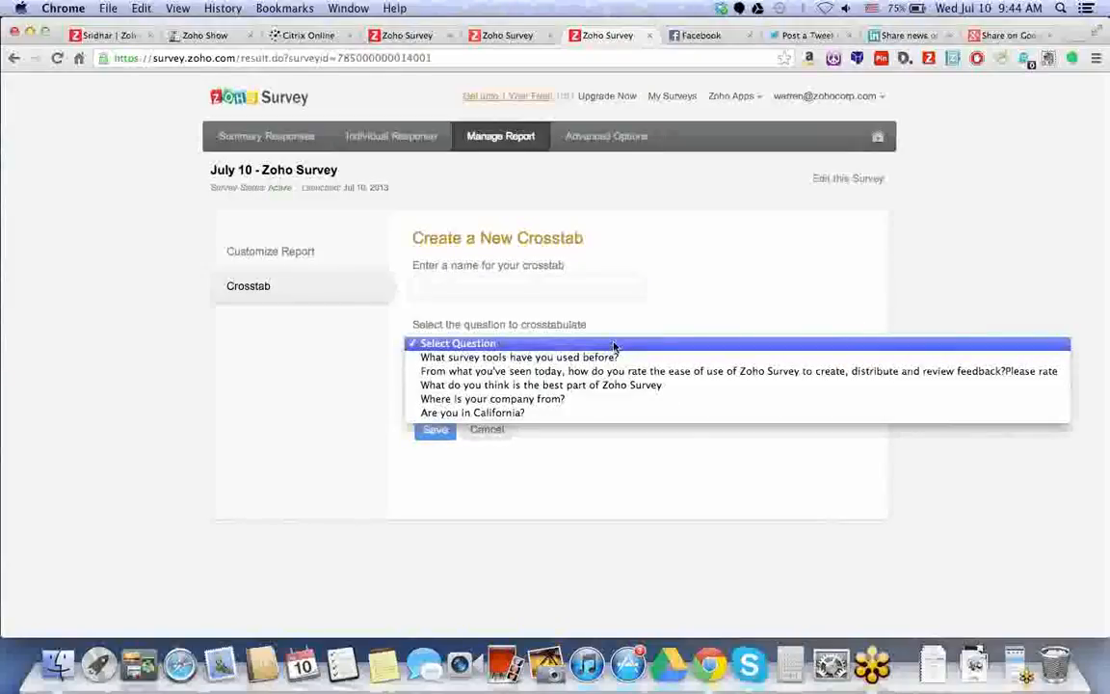
pyautogui.click(758, 307)
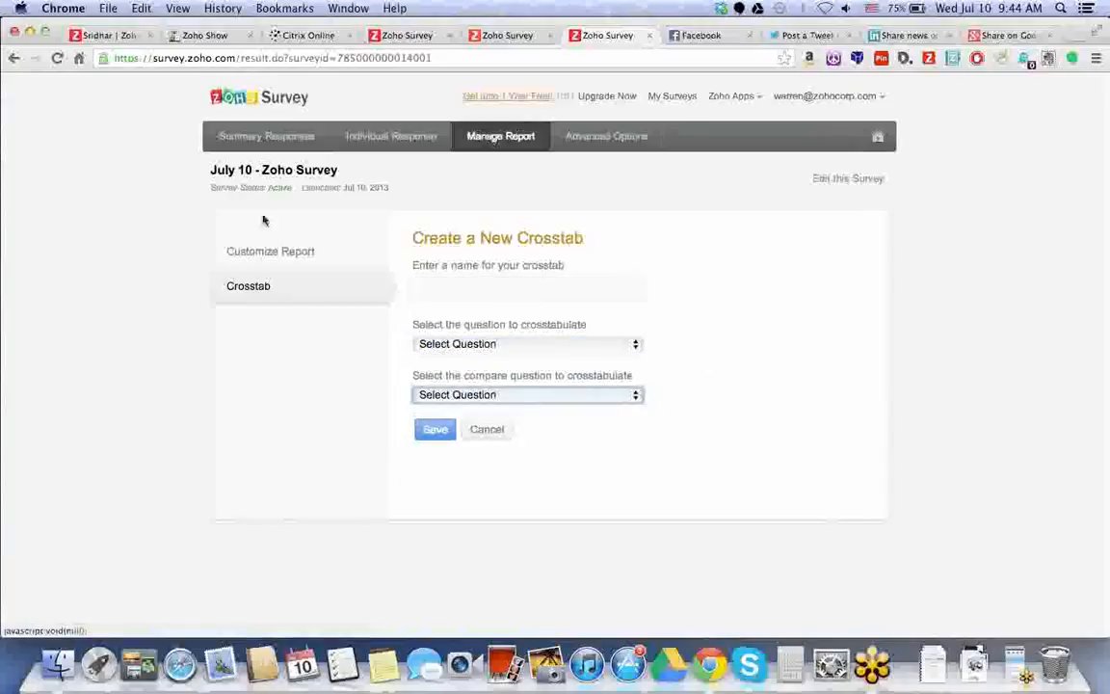
pyautogui.click(473, 285)
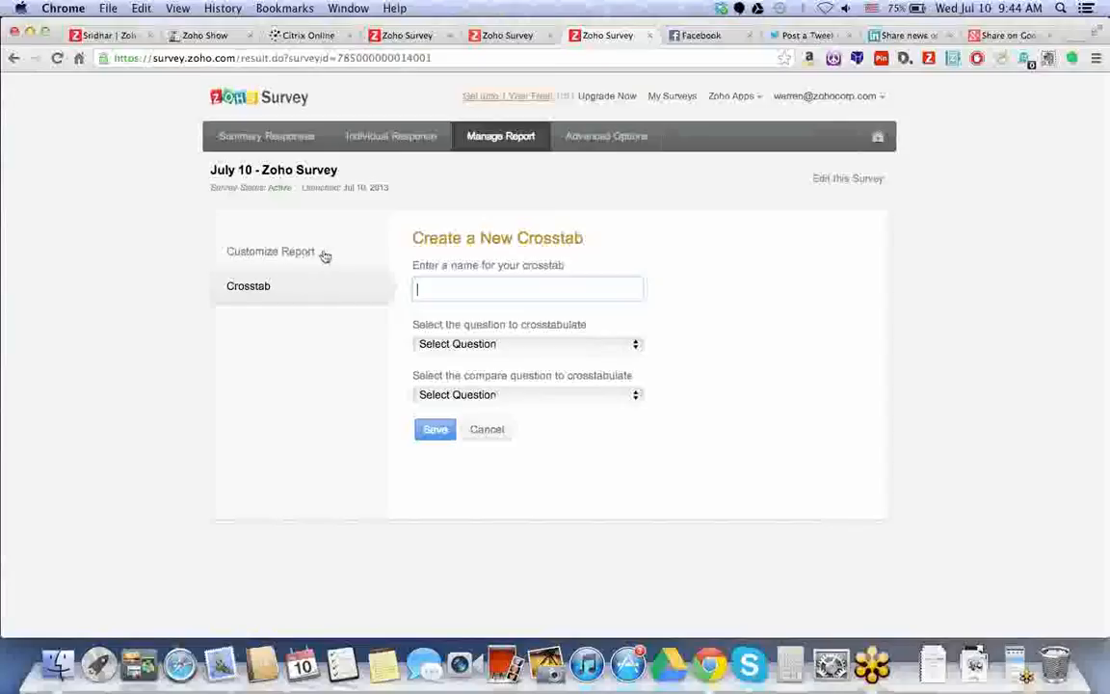
pyautogui.click(635, 144)
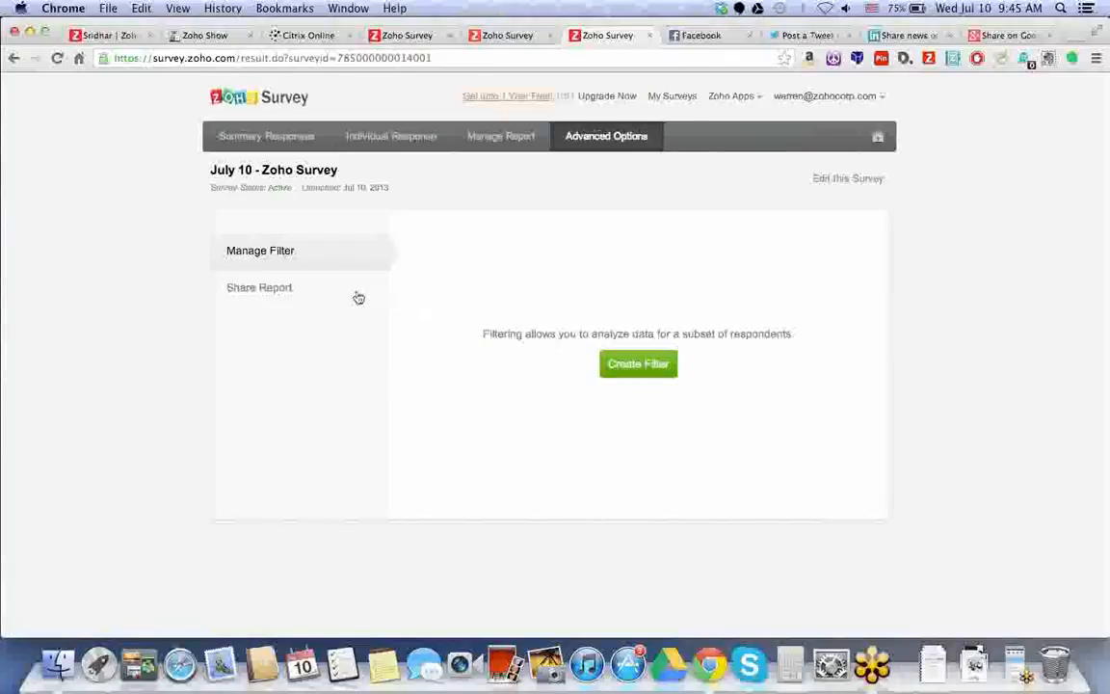
# Look over Share Report and Manage Filter, then return to Summary Responses and check the Export options.
pyautogui.click(309, 292)
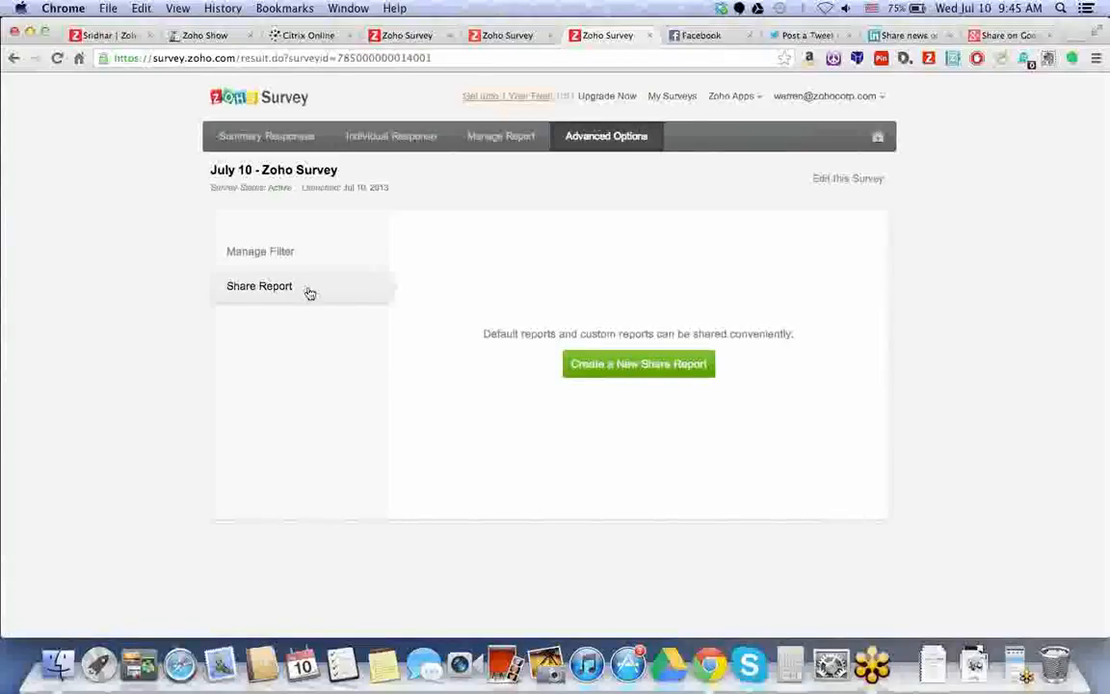
pyautogui.click(289, 251)
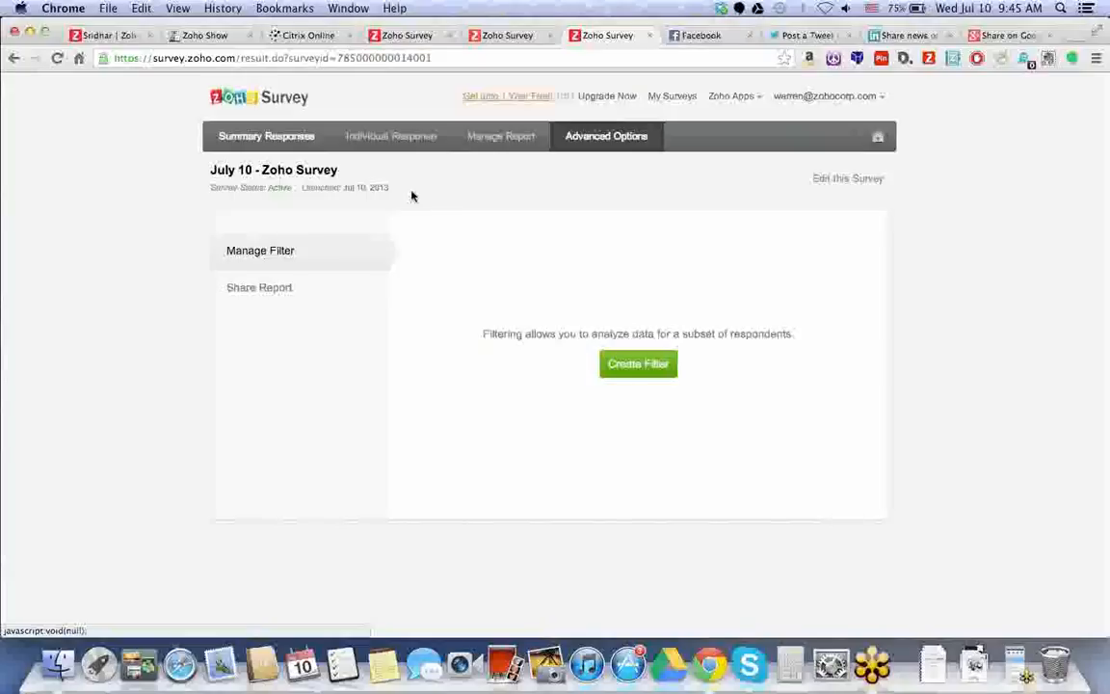
pyautogui.click(252, 143)
pyautogui.click(753, 222)
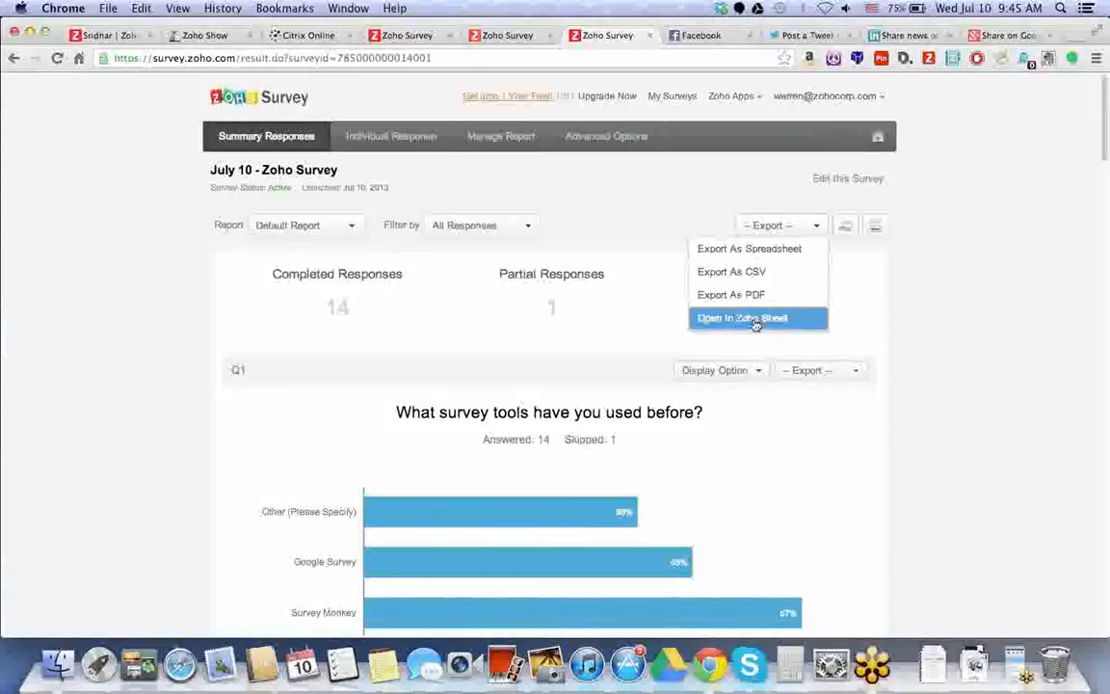
pyautogui.click(706, 209)
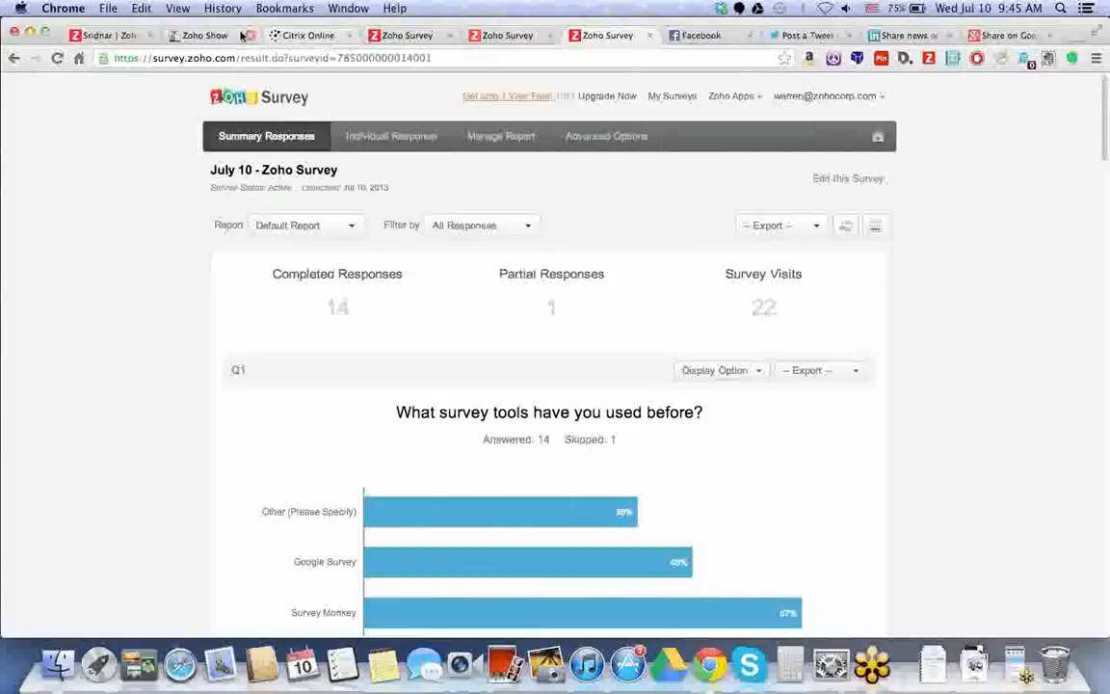
# Run the Zoho Survey Demo slideshow starting from slide 9, 'Additional Info'.
pyautogui.click(199, 36)
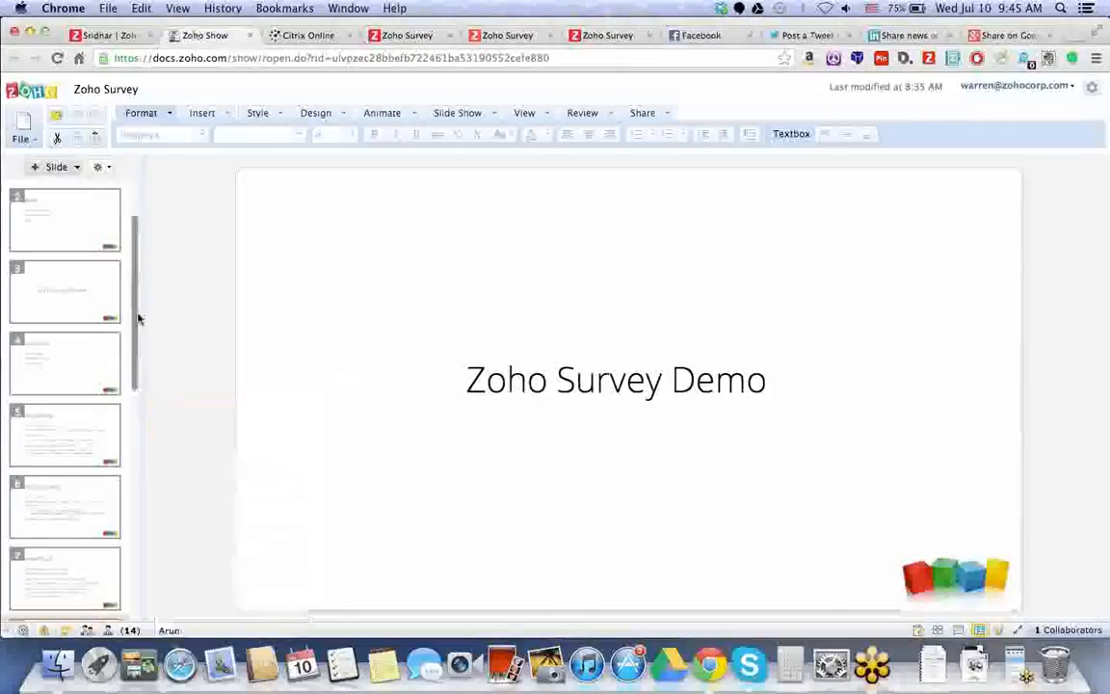
pyautogui.moveTo(136, 317); pyautogui.dragTo(131, 453)
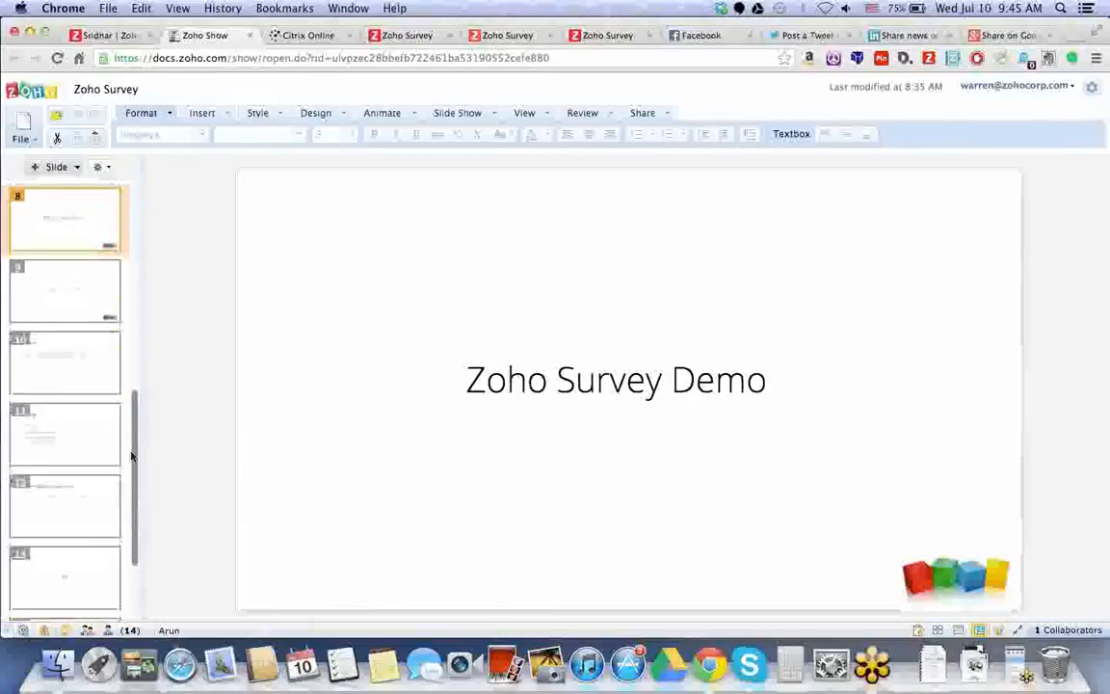
pyautogui.click(81, 363)
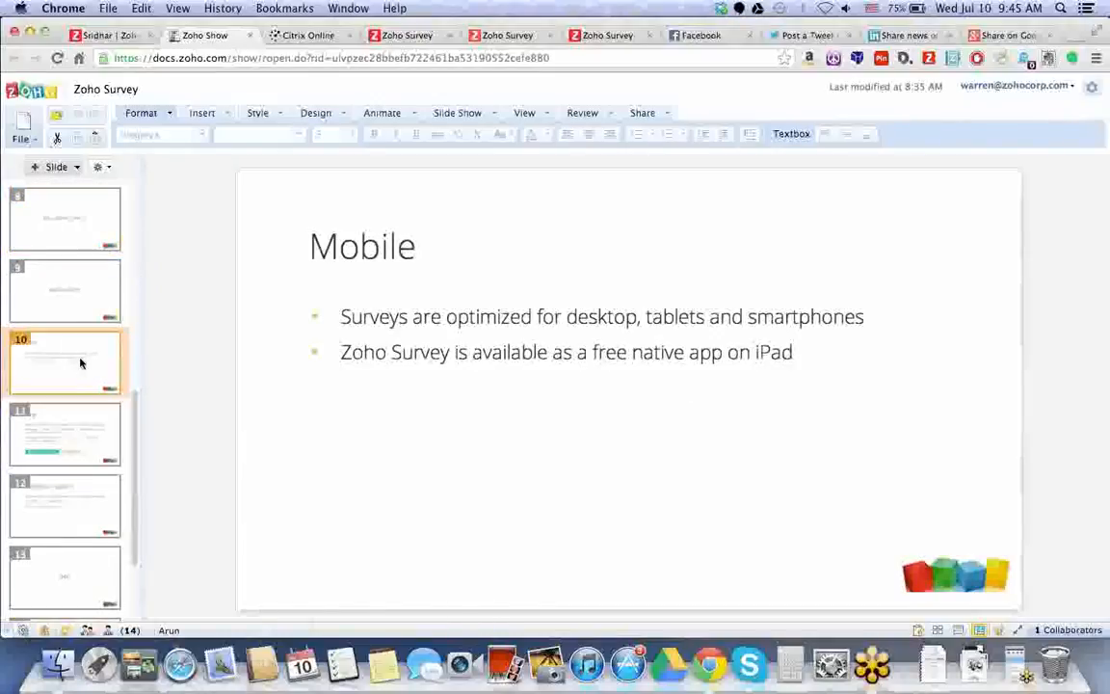
pyautogui.click(57, 314)
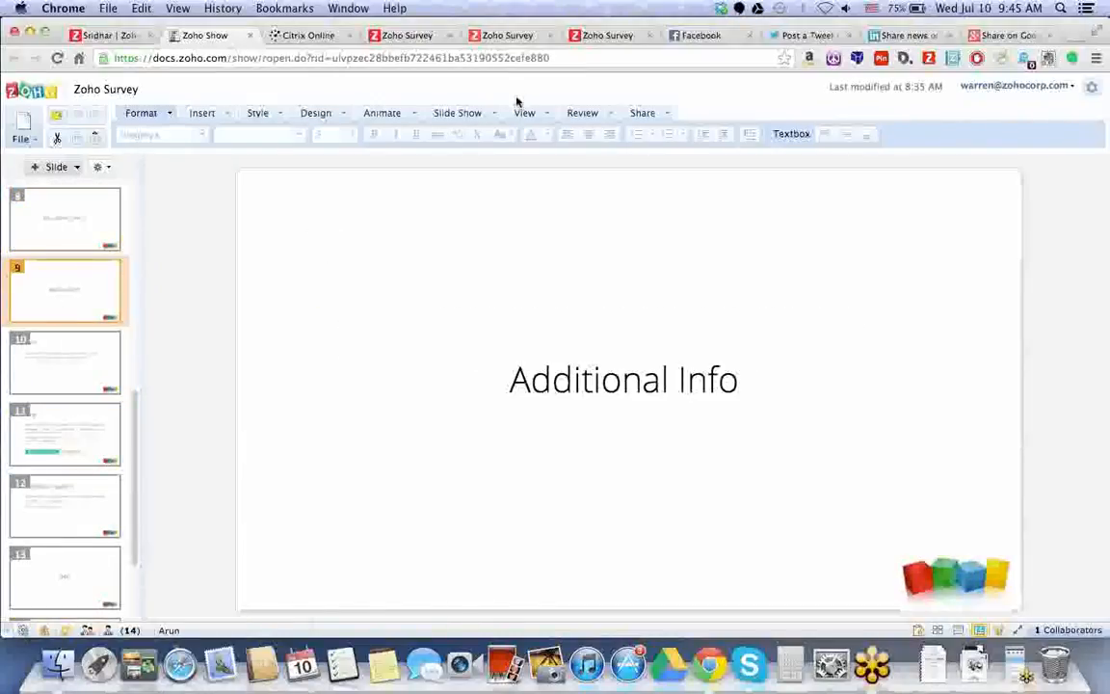
pyautogui.click(493, 116)
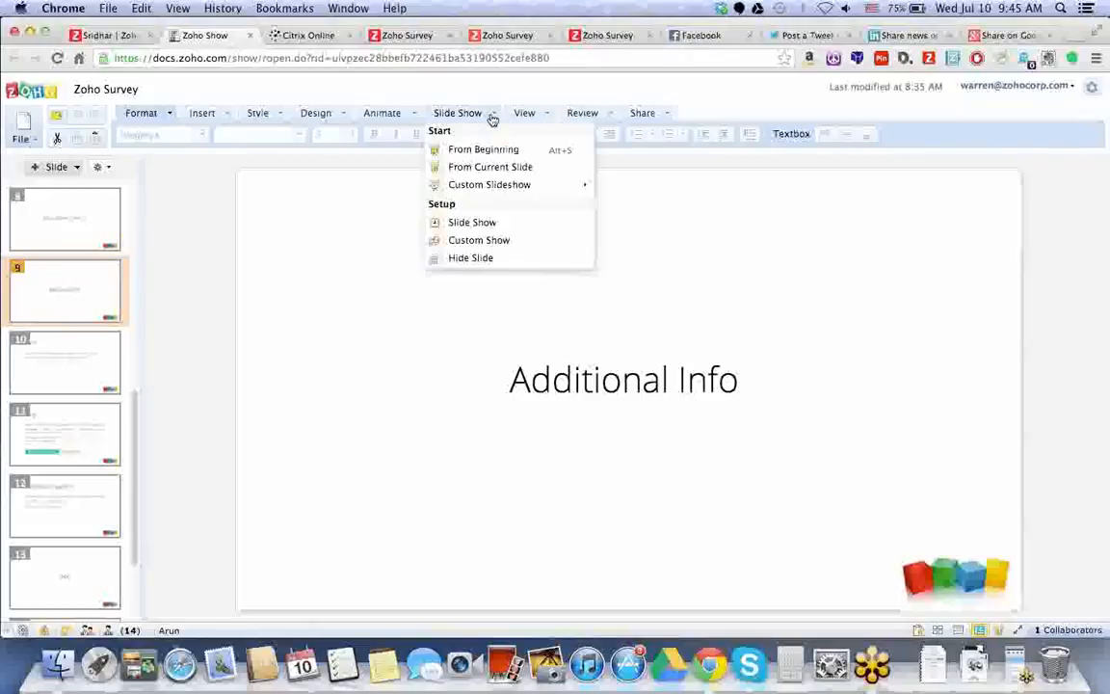
pyautogui.click(492, 168)
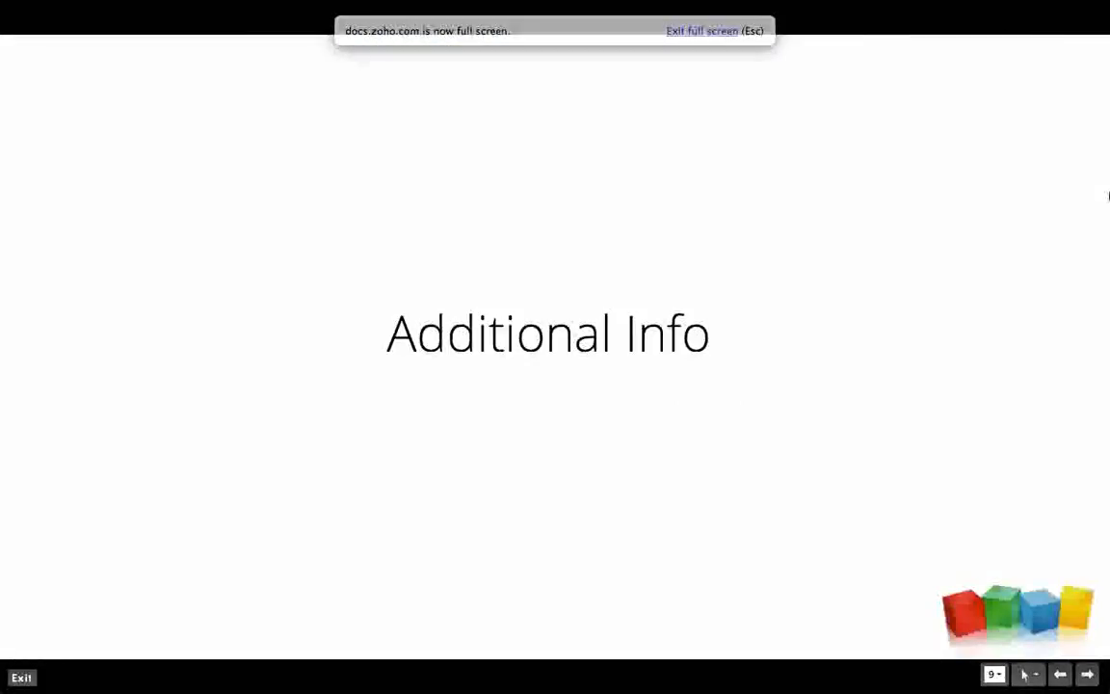